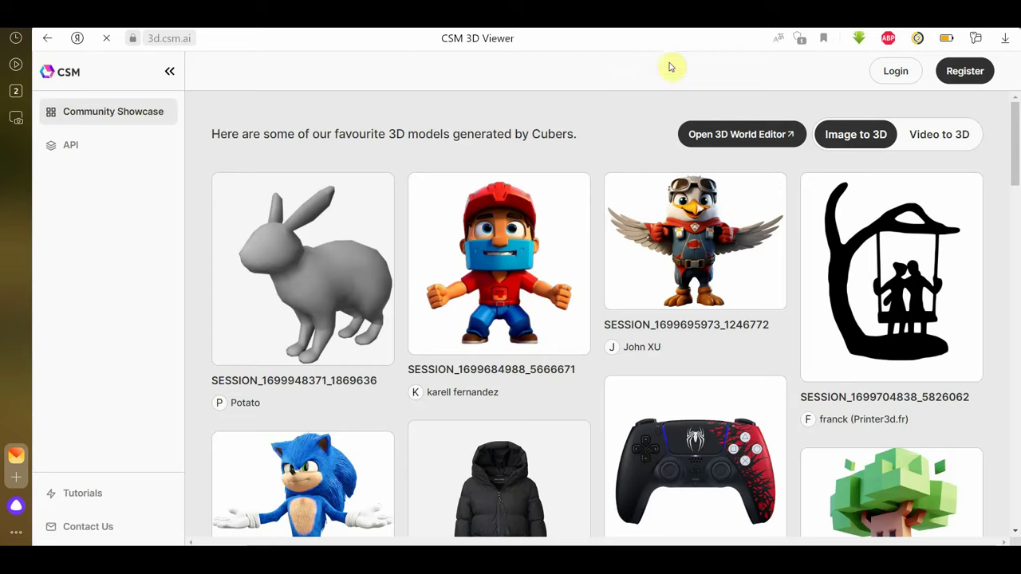
Register for CSM 3D on the free Tinkerer plan using a Google account.
left_click(974, 70)
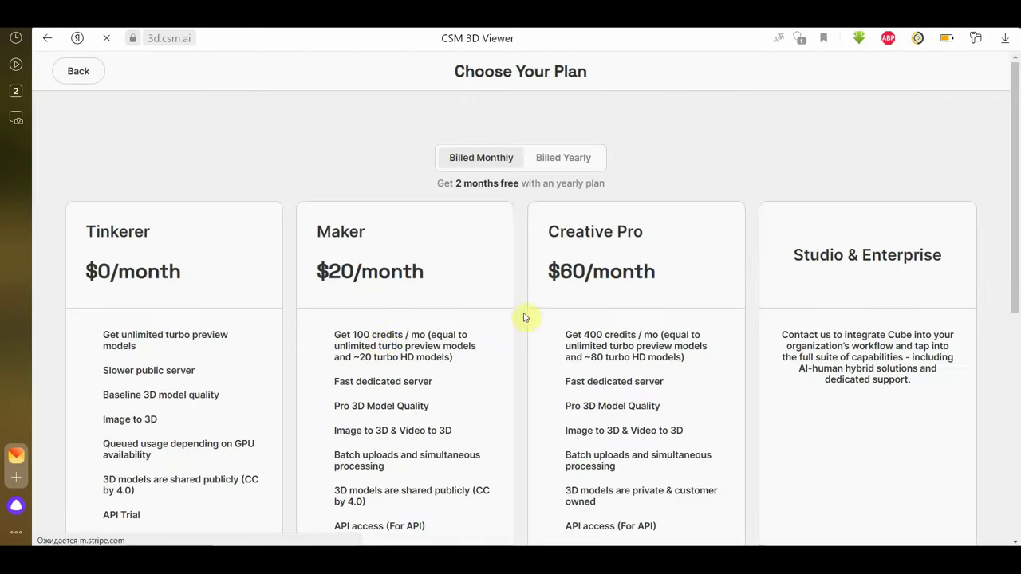
scroll(192, 336, "down", 3)
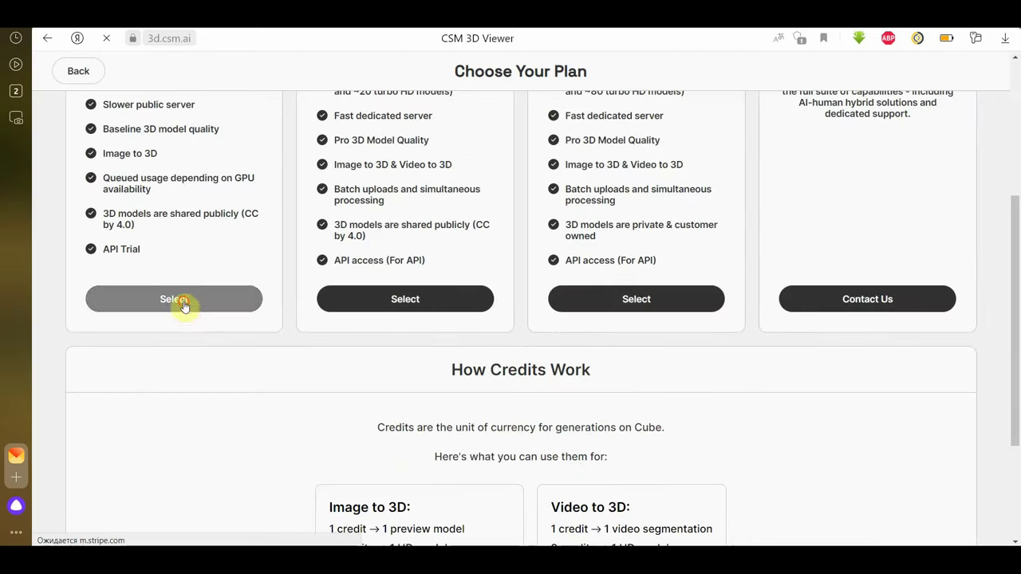
left_click(184, 309)
scroll(319, 311, "up", 1)
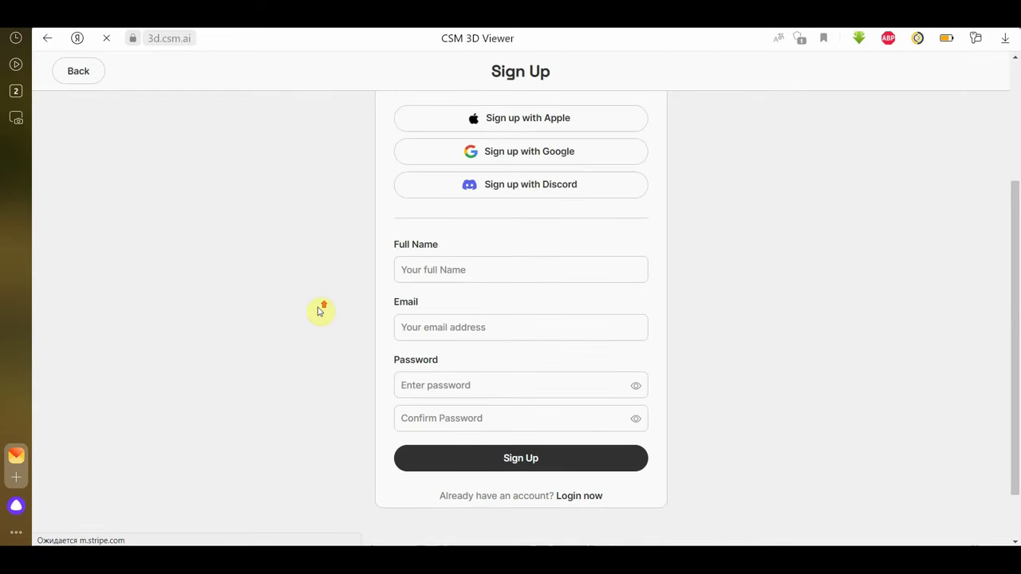
scroll(327, 308, "up", 1)
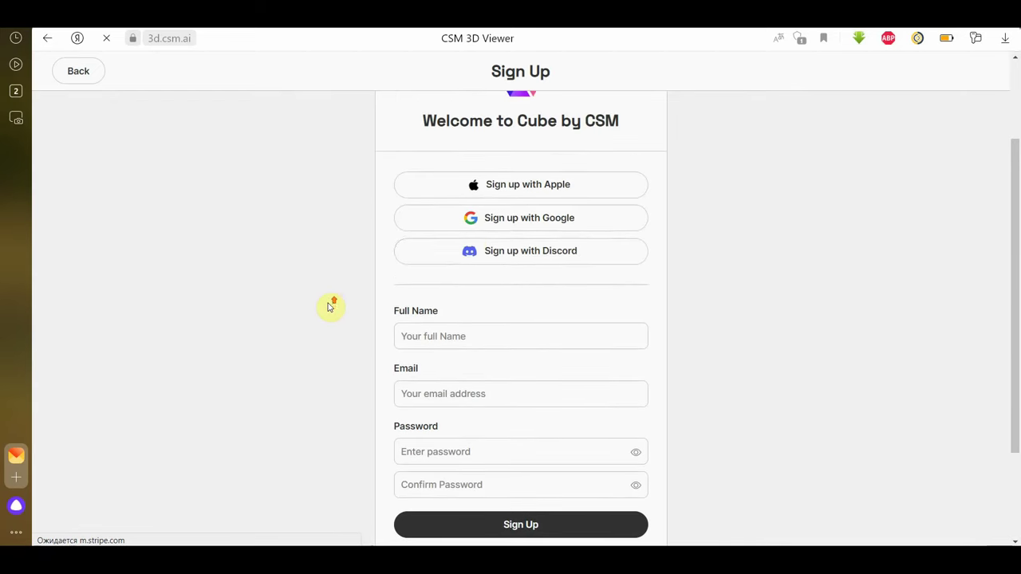
left_click(521, 219)
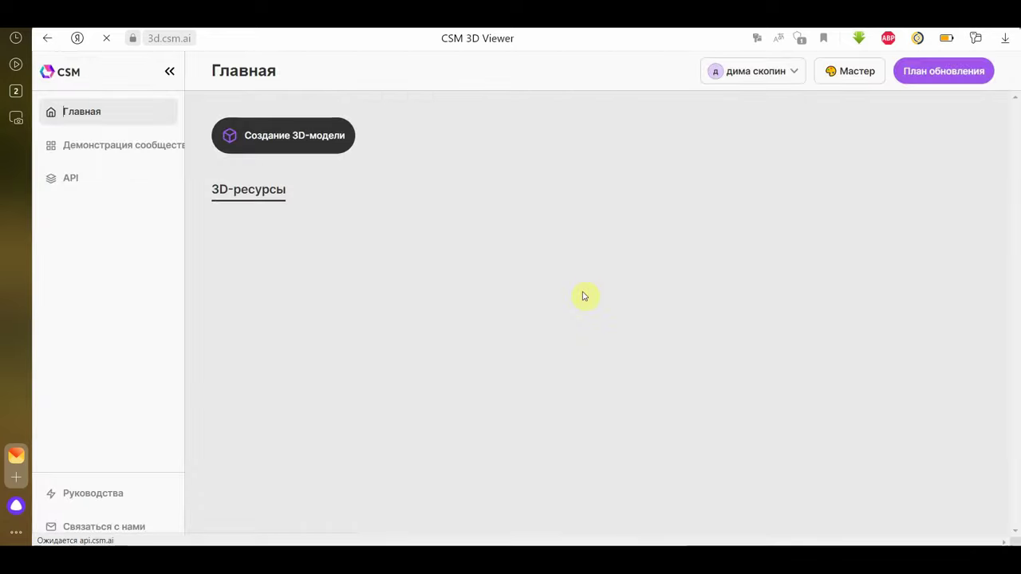
Upload the portrait .jpg from the Desktop as a new 'Создание 3D-модели' session.
left_click(275, 137)
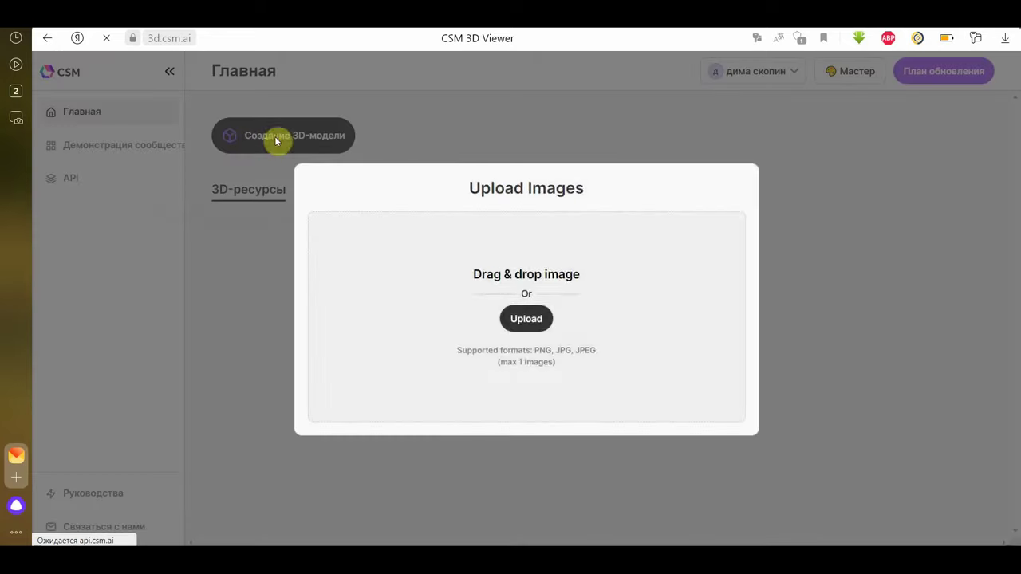
left_click(525, 331)
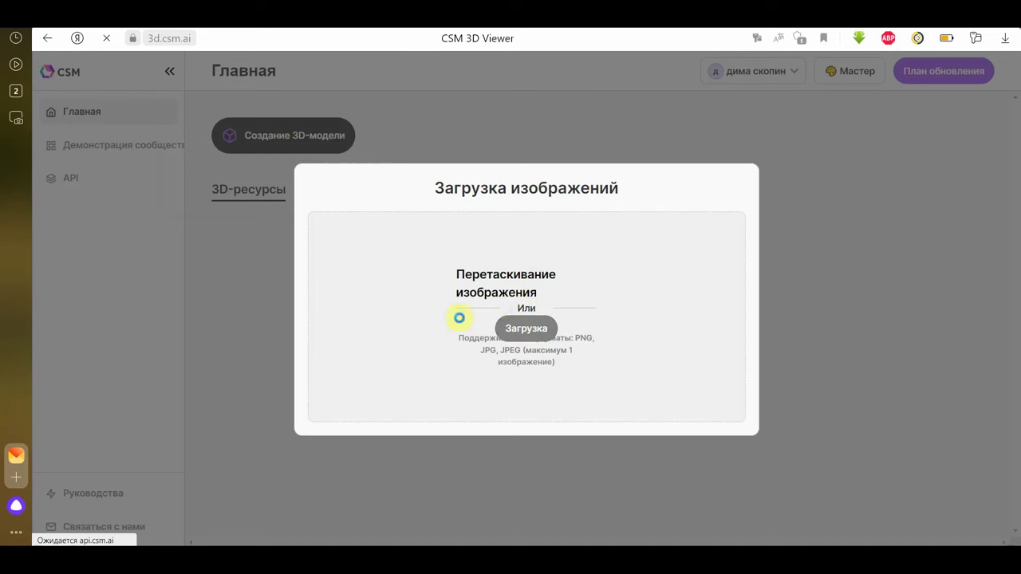
scroll(268, 218, "down", 5)
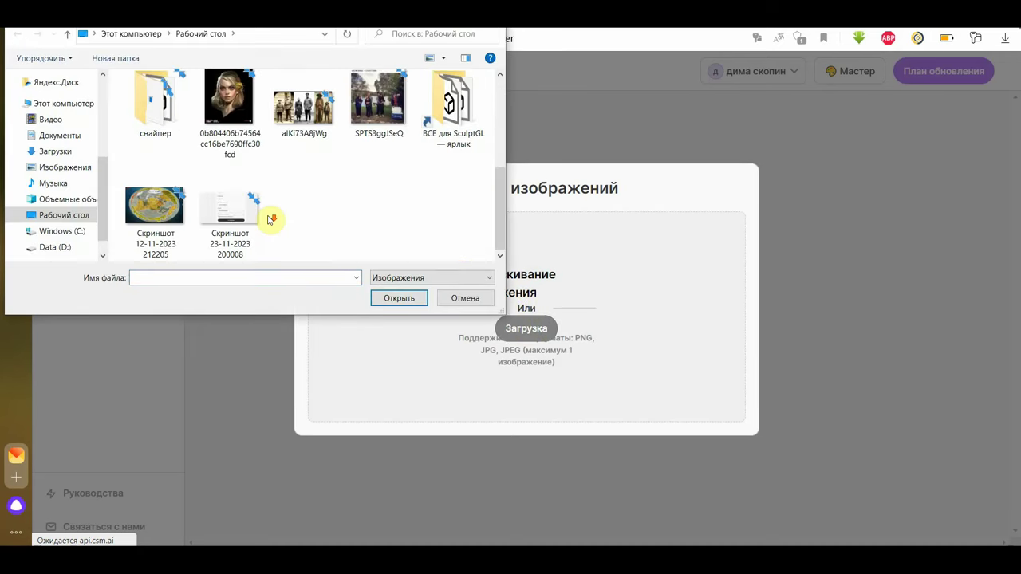
left_click(235, 136)
left_click(401, 300)
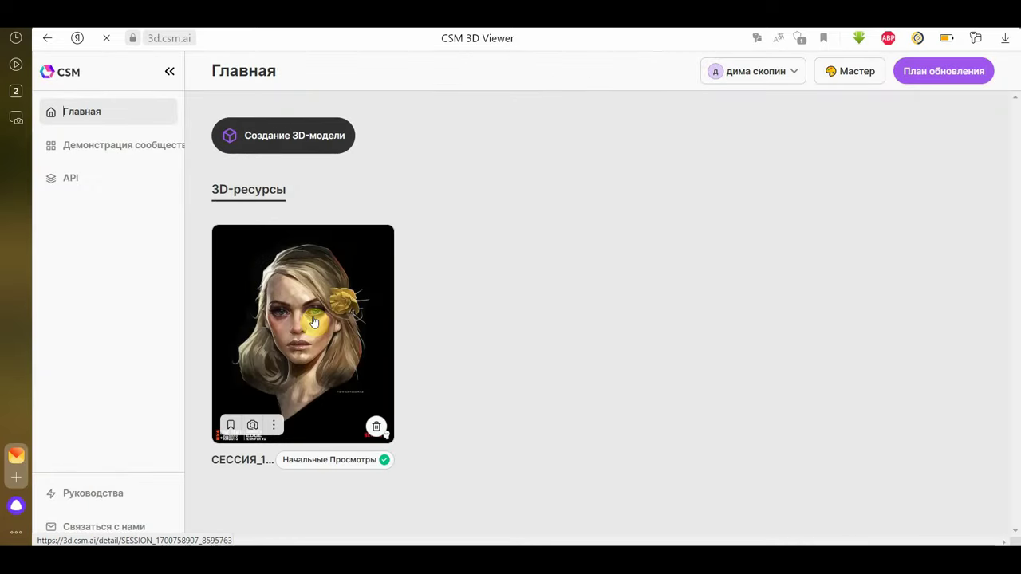
double_click(856, 73)
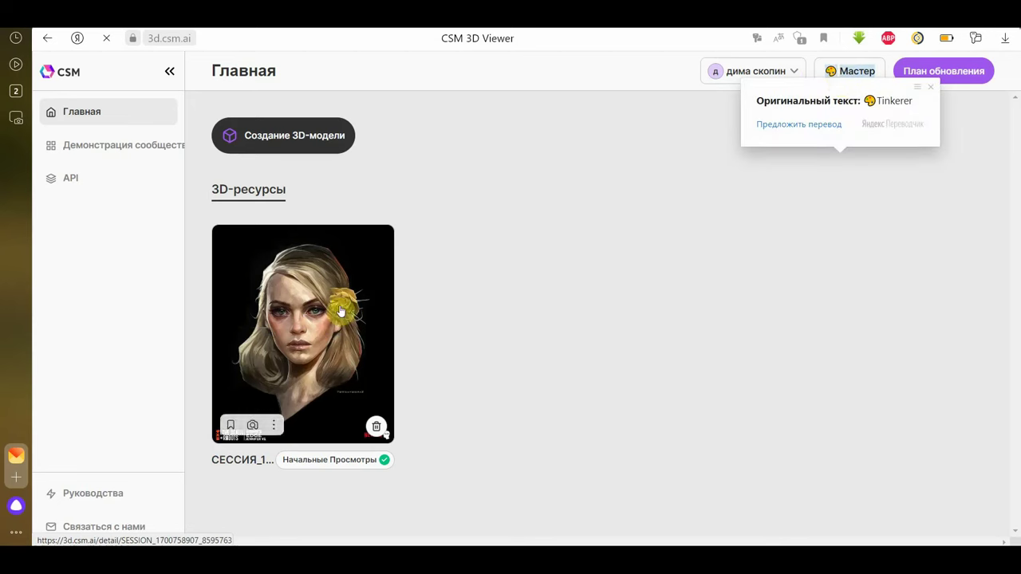
left_click(308, 448)
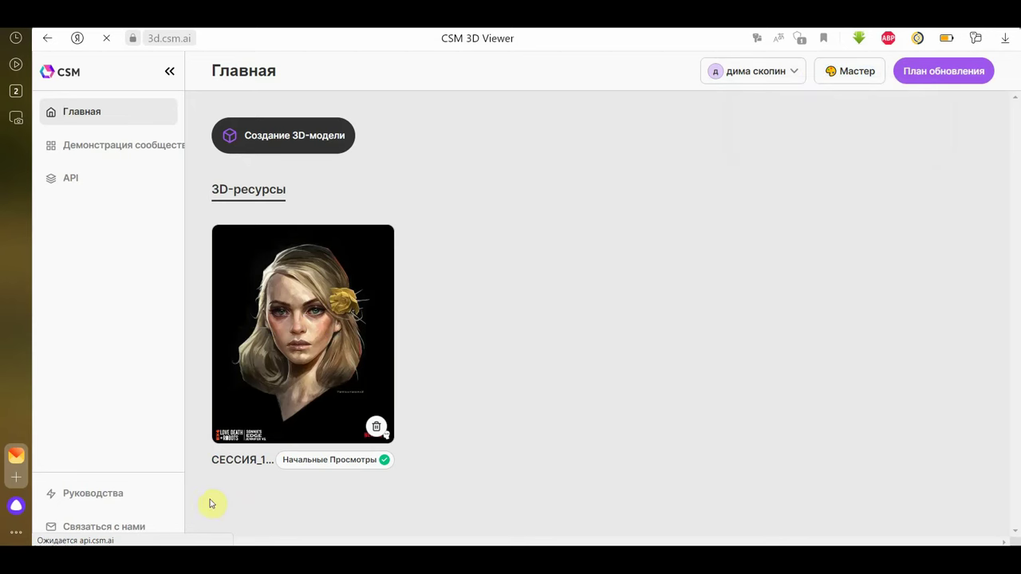
triple_click(314, 470)
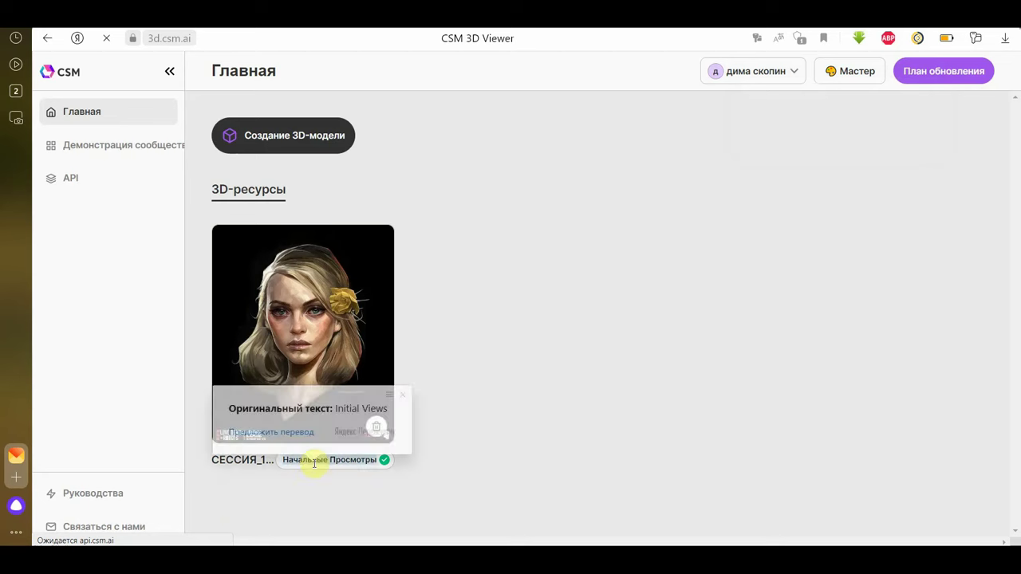
left_click(350, 471)
triple_click(340, 470)
left_click(329, 471)
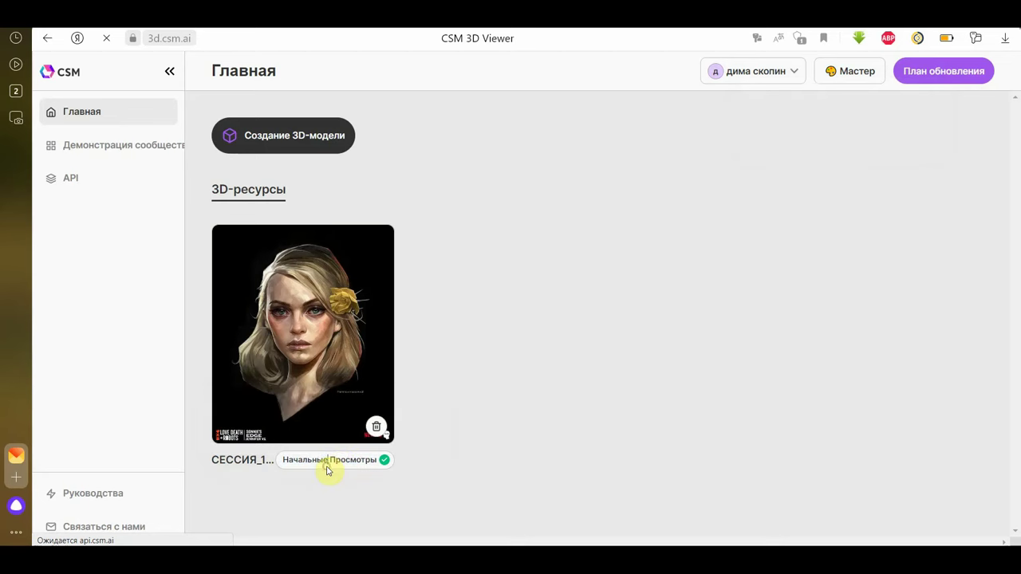
triple_click(308, 469)
left_click(252, 459)
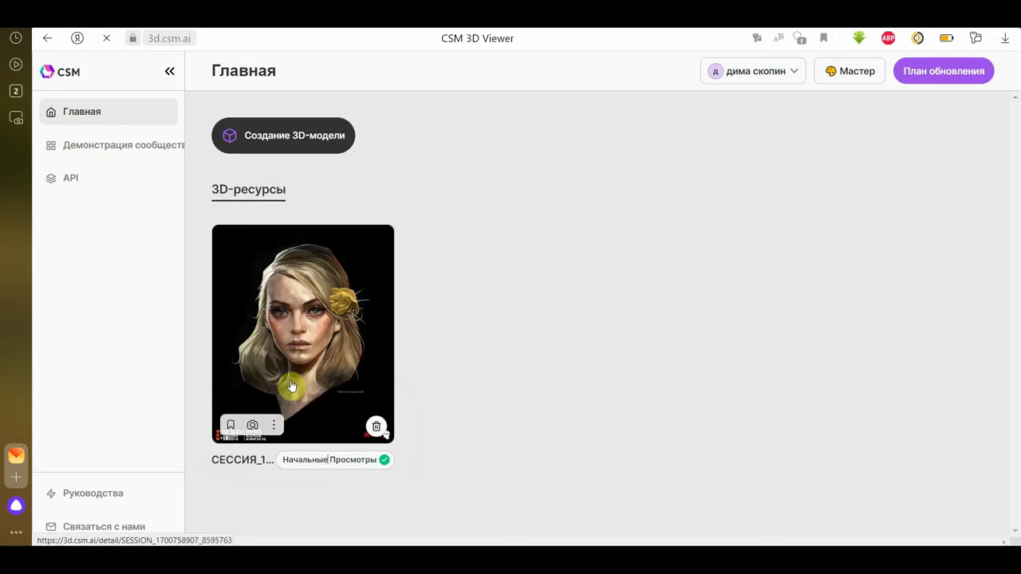
triple_click(263, 194)
left_click(263, 196)
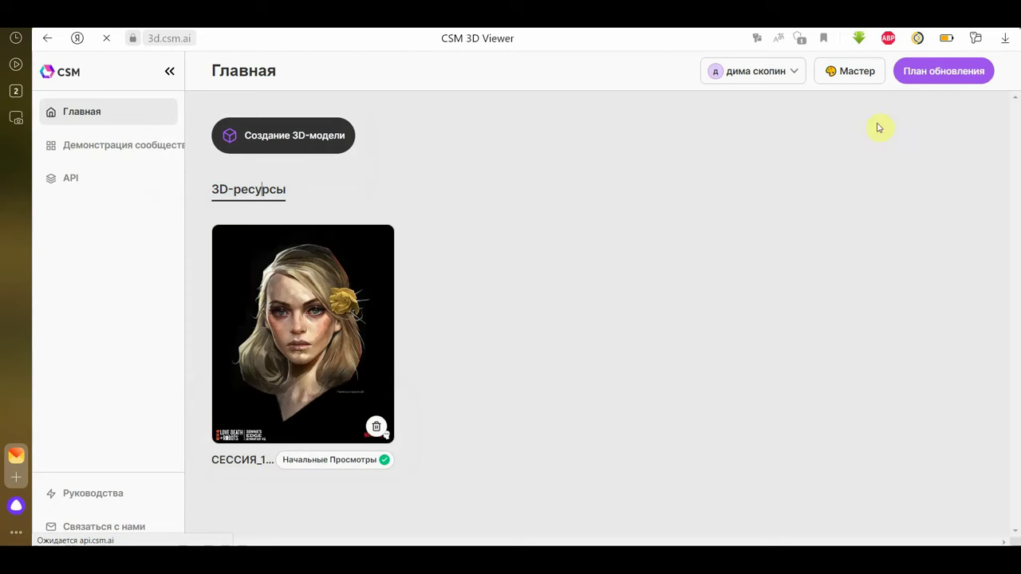
triple_click(862, 80)
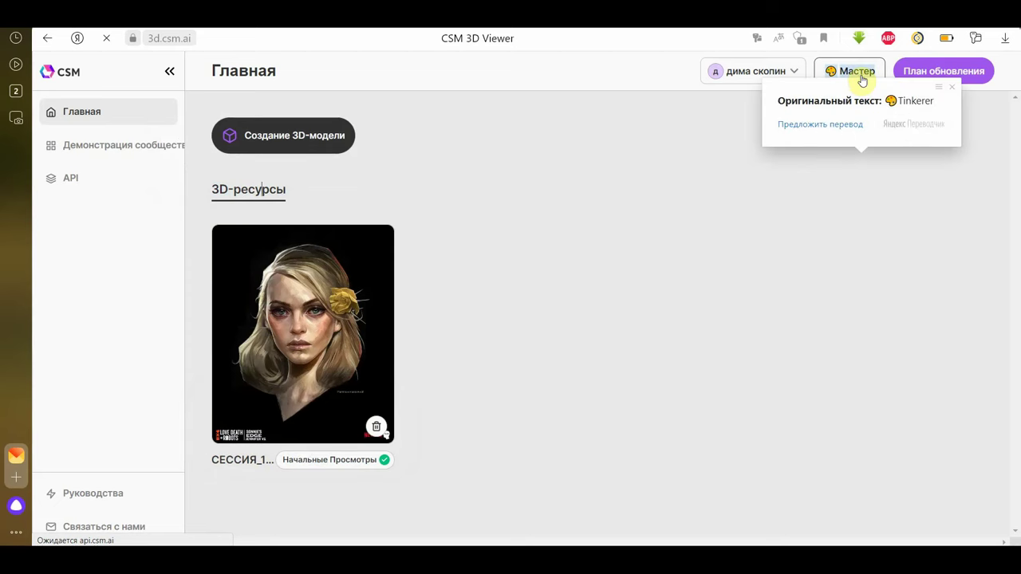
triple_click(943, 75)
left_click(540, 369)
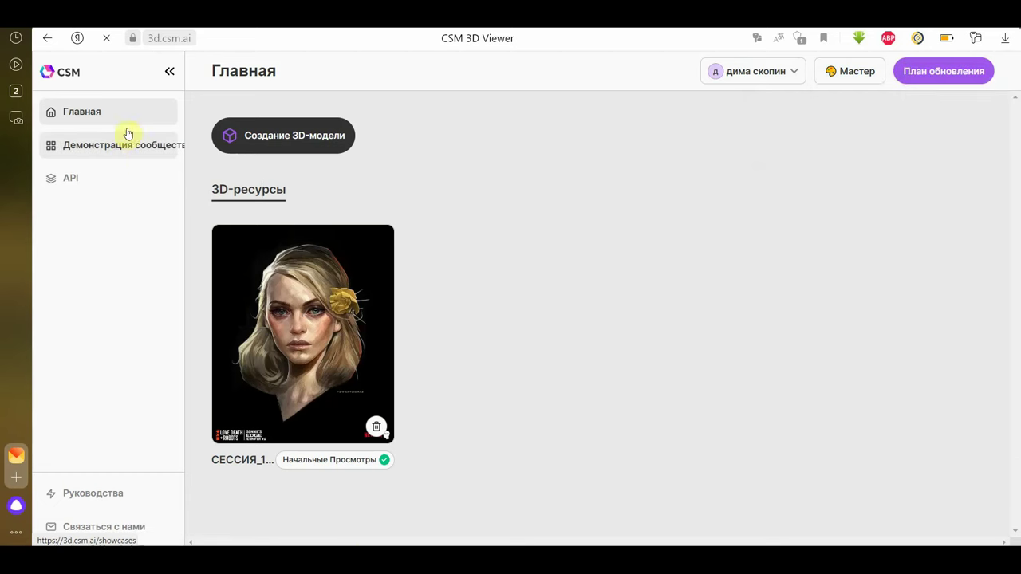
triple_click(119, 155)
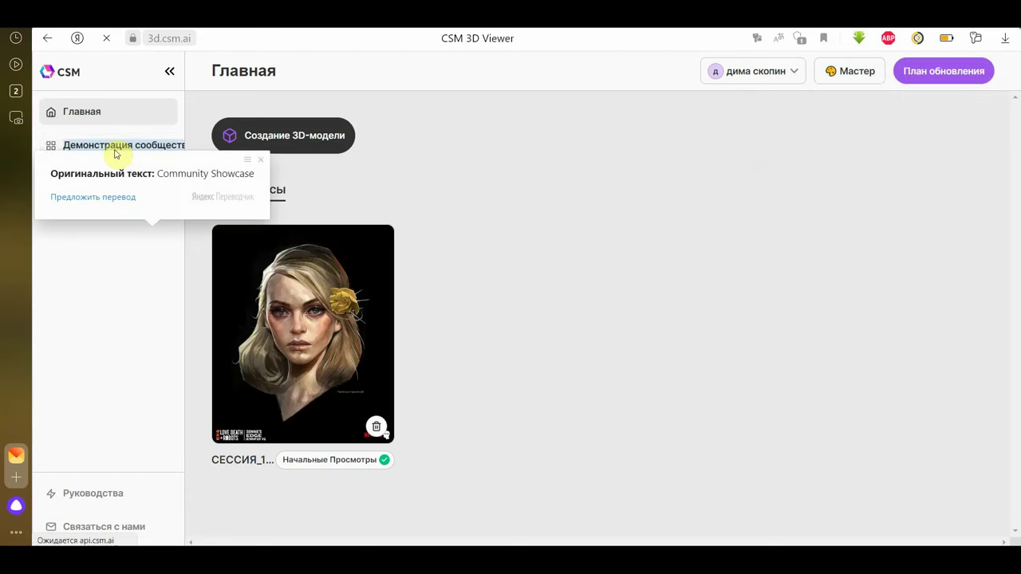
left_click(262, 190)
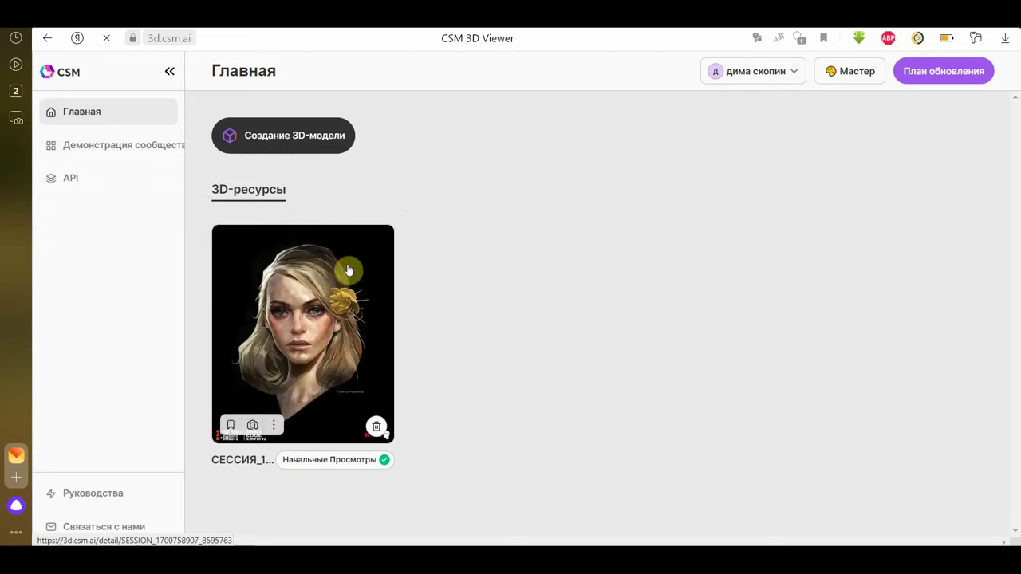
left_click(342, 303)
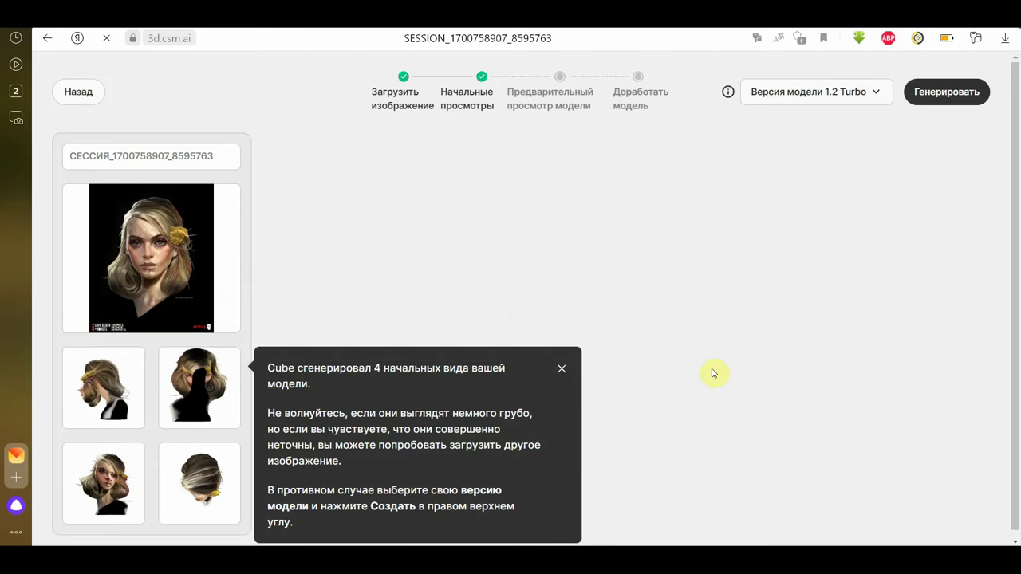
scroll(156, 490, "down", 1)
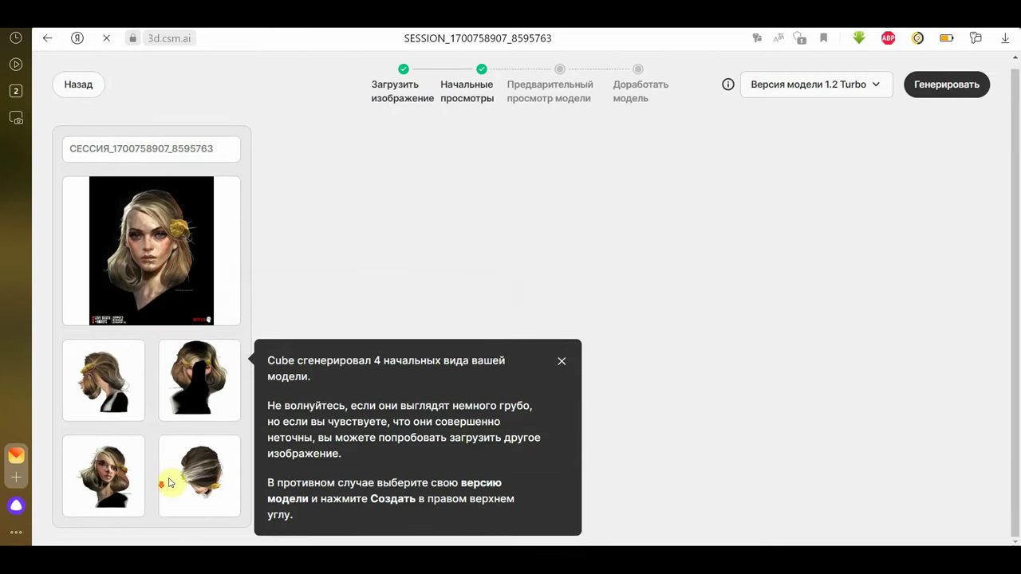
left_click(561, 362)
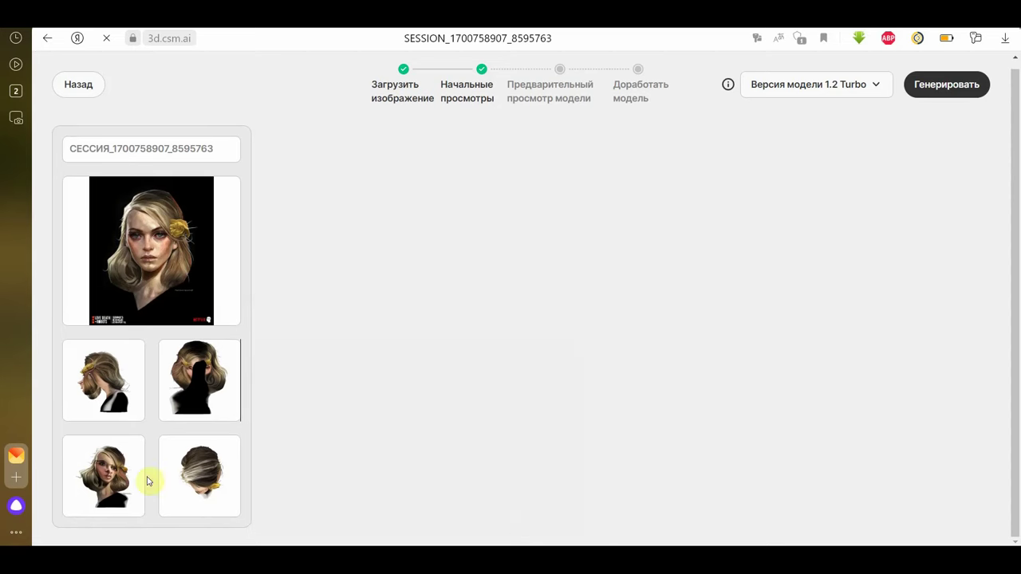
left_click(79, 85)
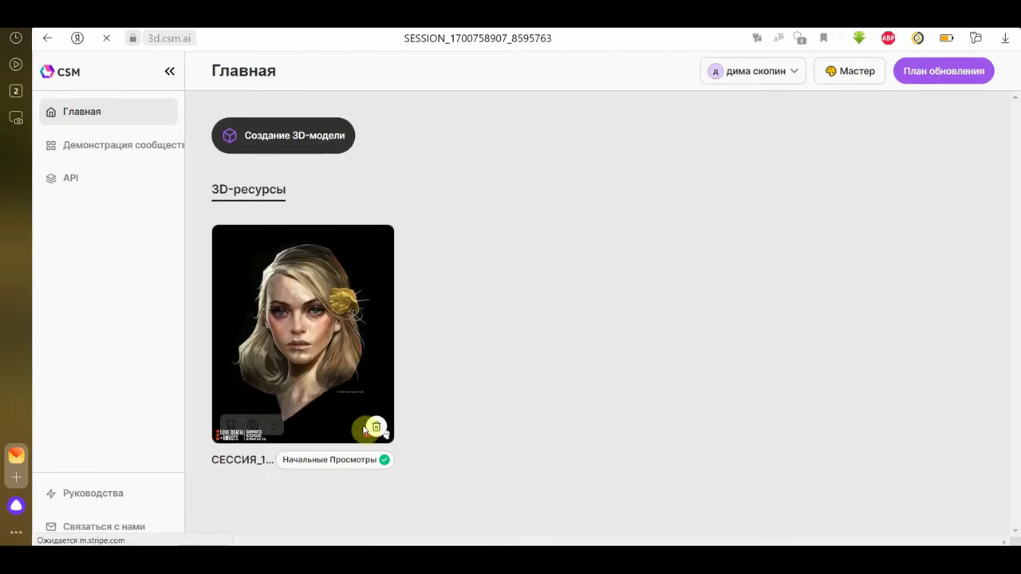
Permanently delete the existing portrait session.
left_click(378, 427)
left_click(483, 346)
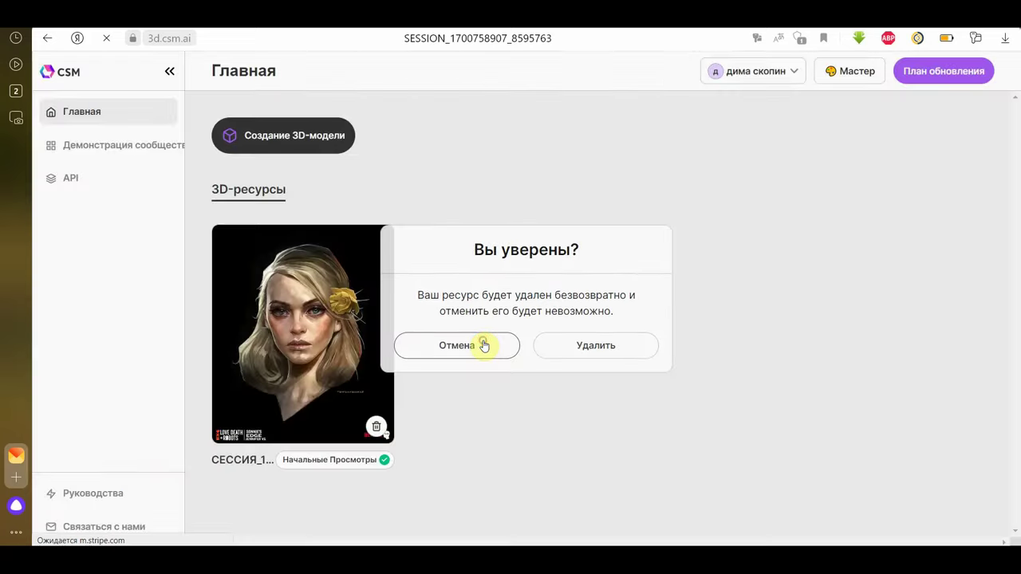
left_click(375, 431)
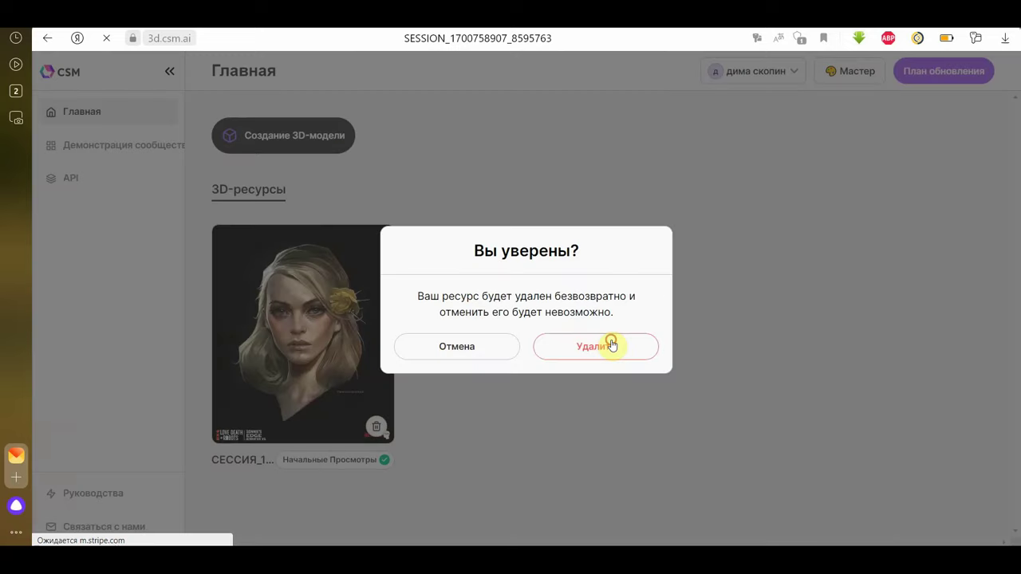
left_click(609, 345)
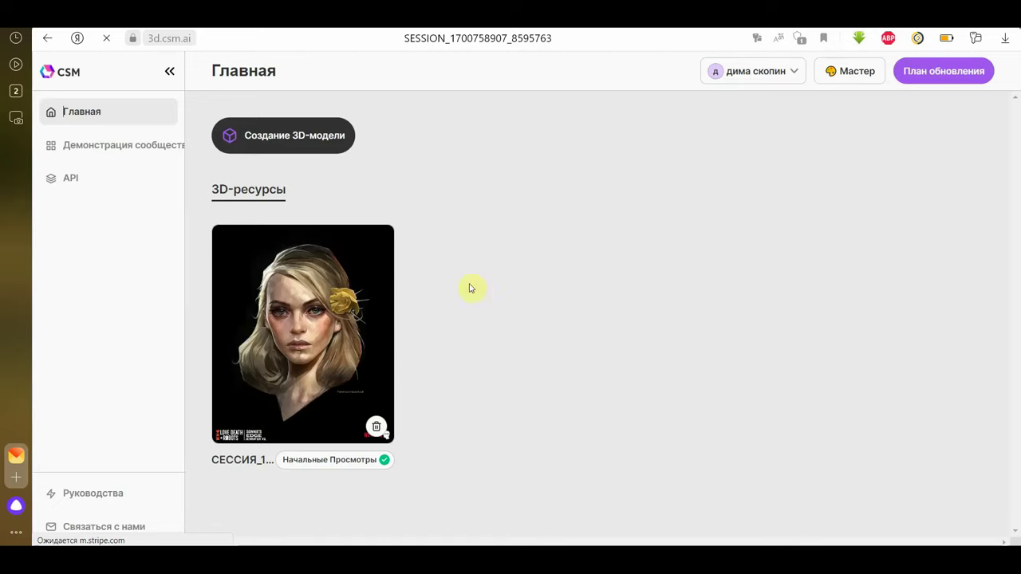
Upload the portrait image again as a new 3D model session.
left_click(277, 155)
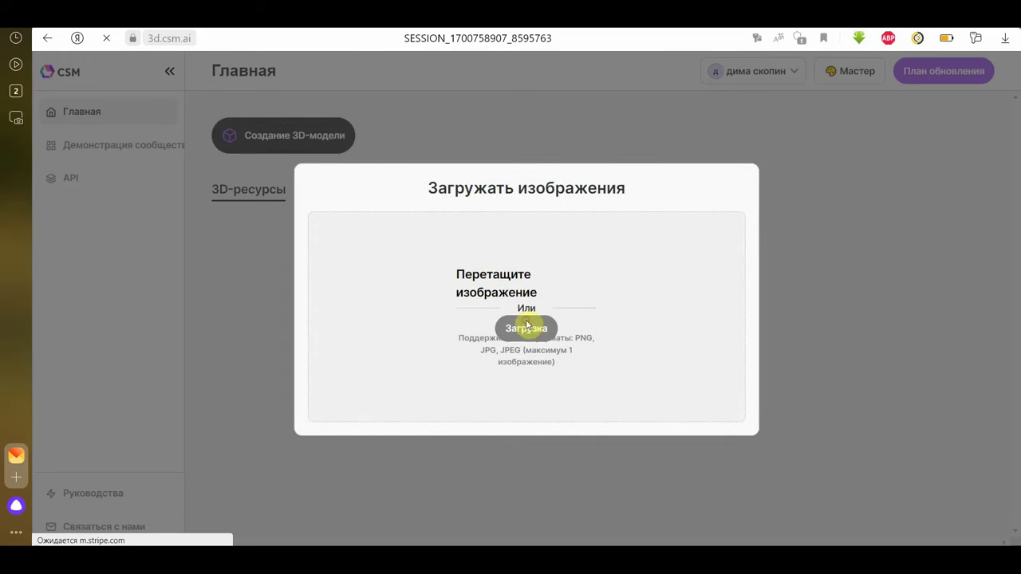
left_click(528, 338)
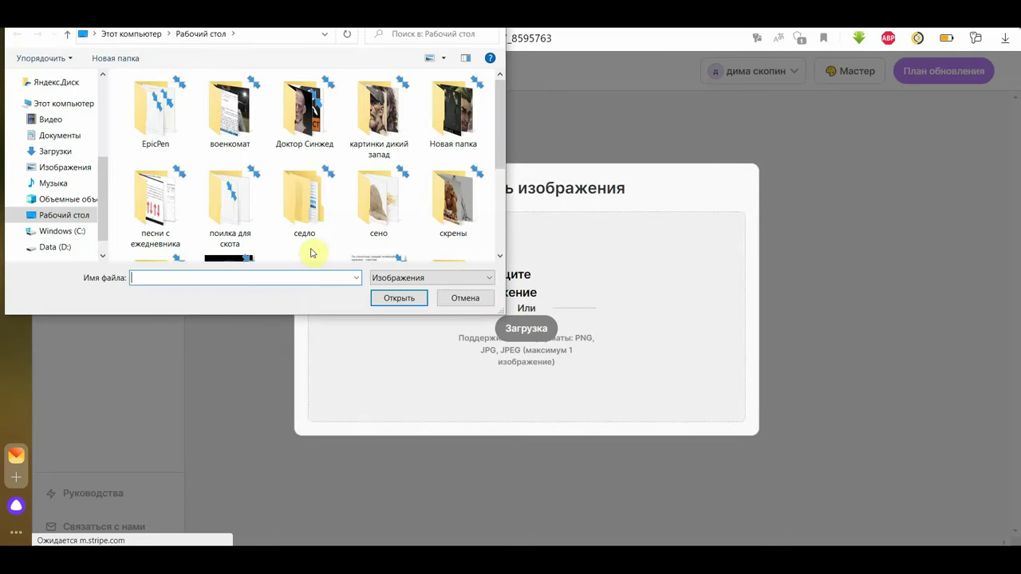
scroll(311, 239, "down", 2)
scroll(242, 148, "down", 2)
double_click(233, 105)
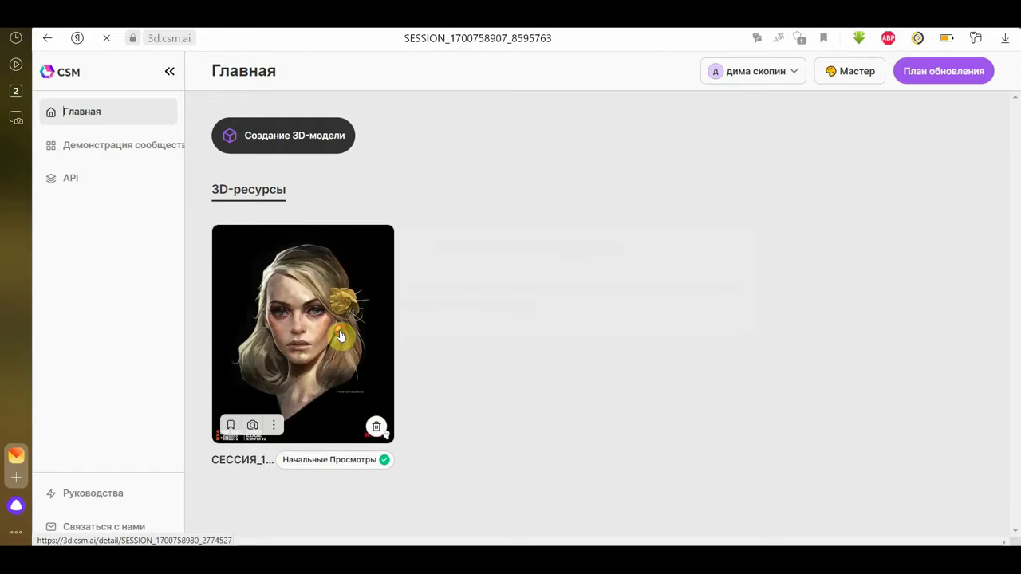
Open the new portrait session and dismiss the four-views tip.
left_click(341, 336)
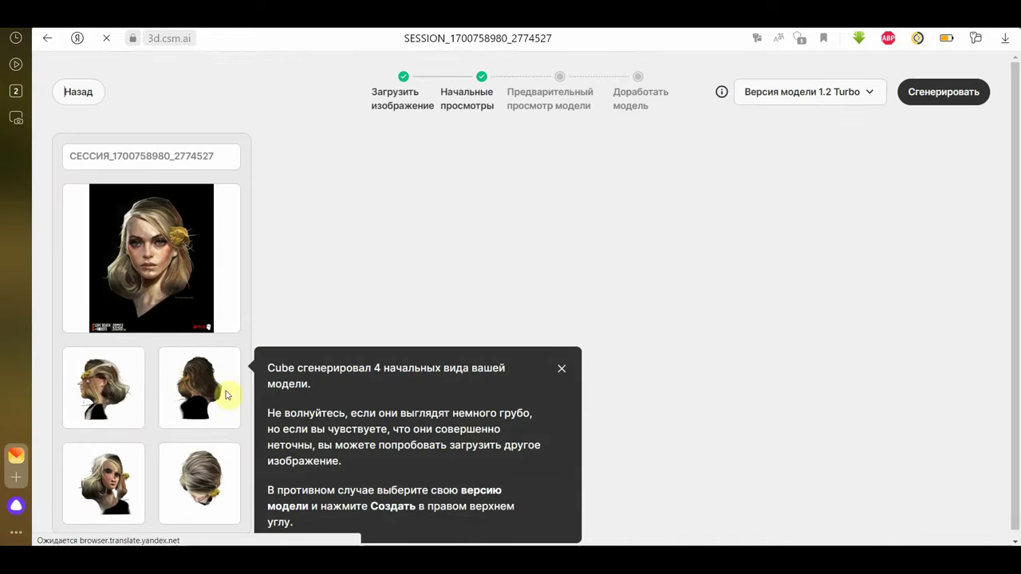
scroll(359, 375, "down", 1)
left_click(563, 358)
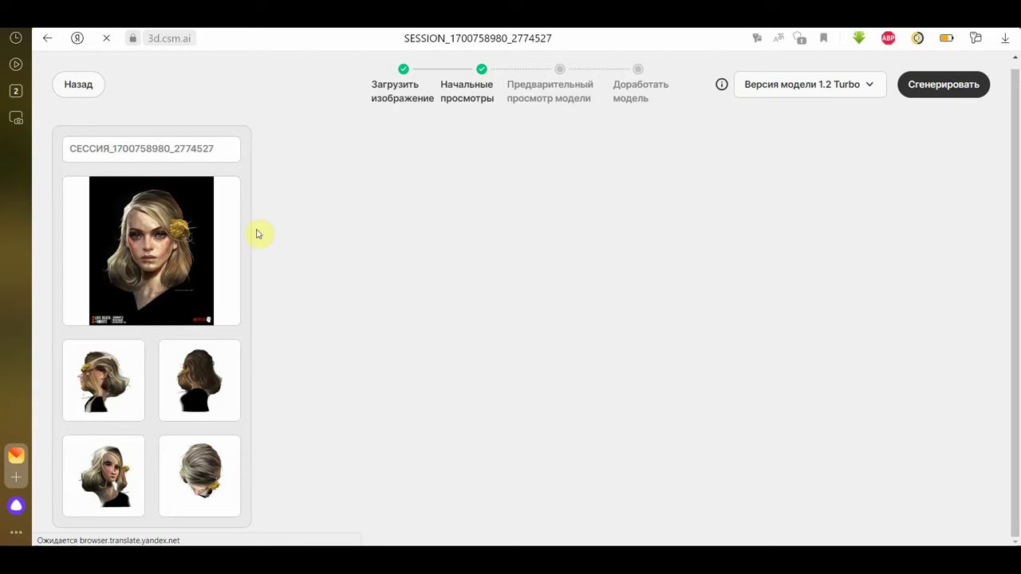
Keep Model Version 1.2 Turbo and start generating the preview 3D model.
double_click(930, 86)
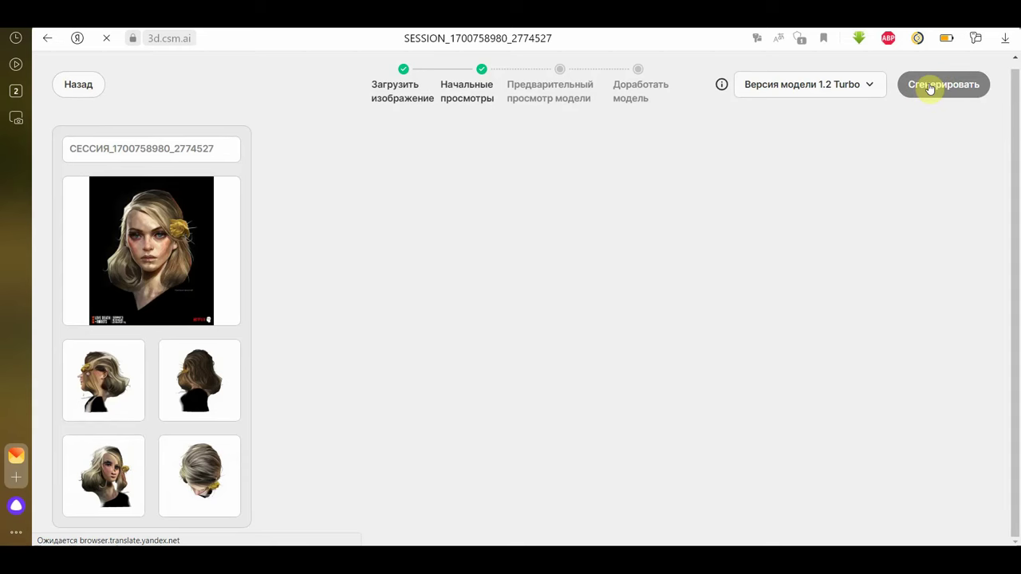
left_click(422, 182)
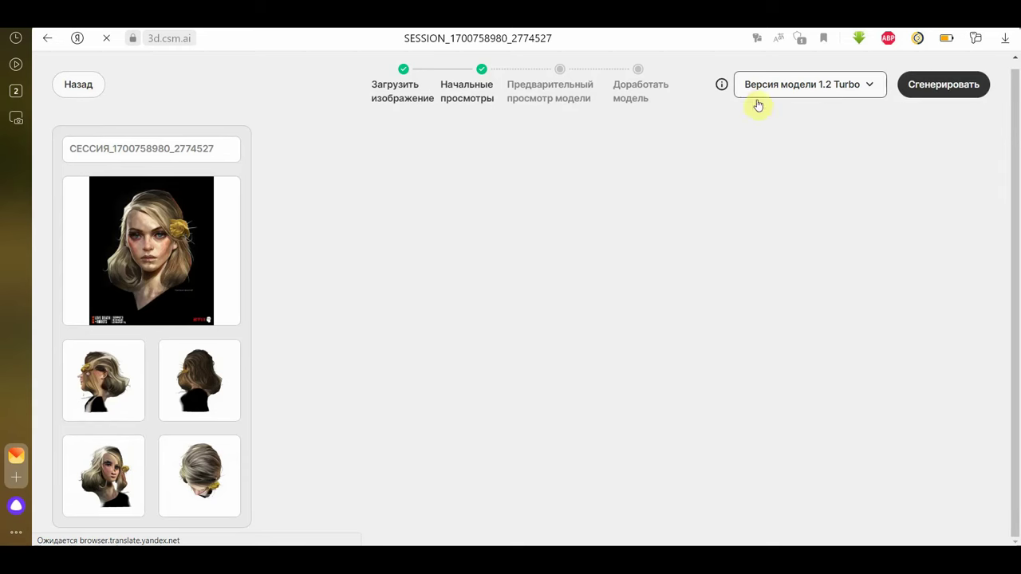
left_click(872, 86)
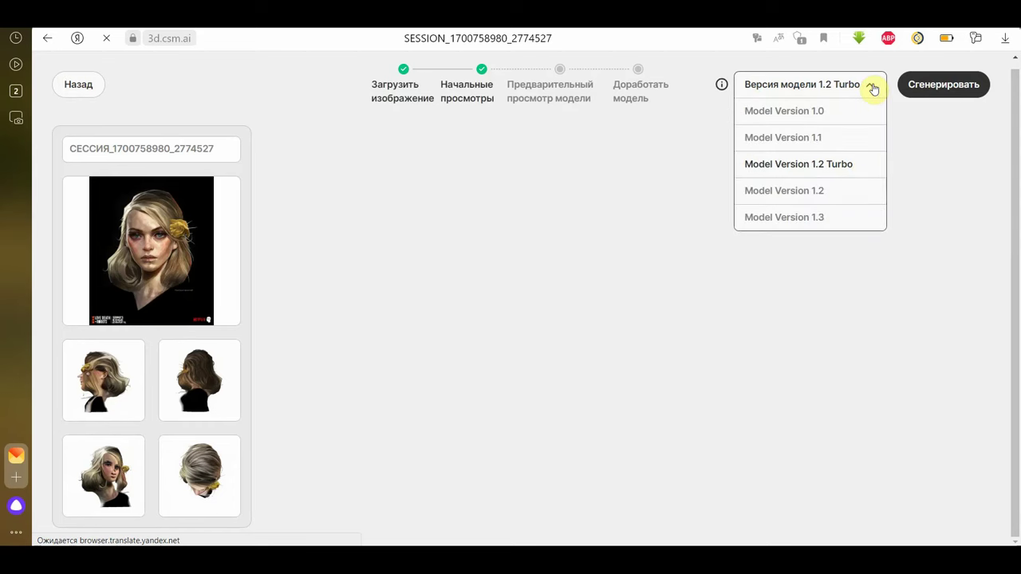
left_click(873, 86)
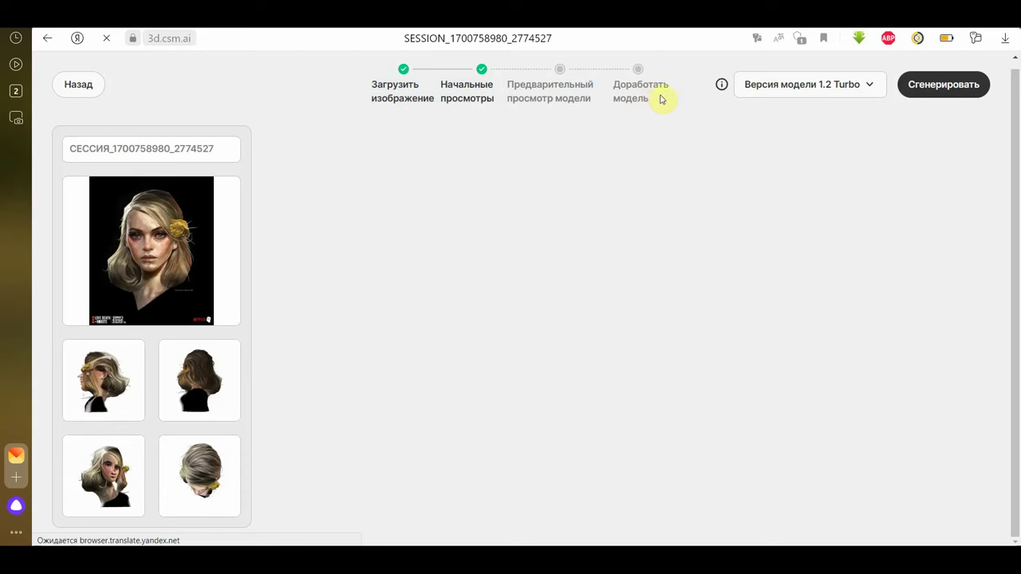
mouse_move(549, 91)
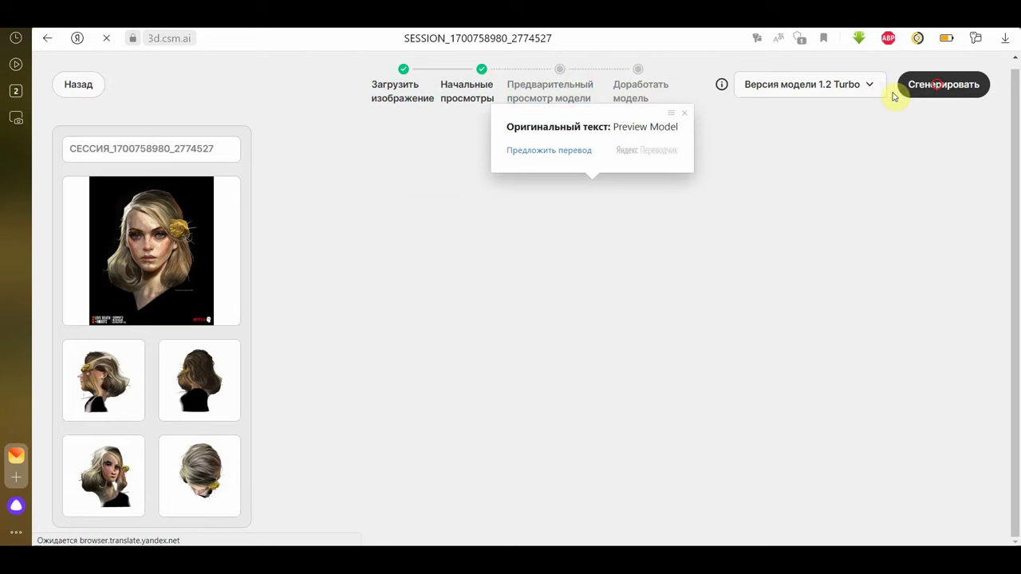
left_click(935, 85)
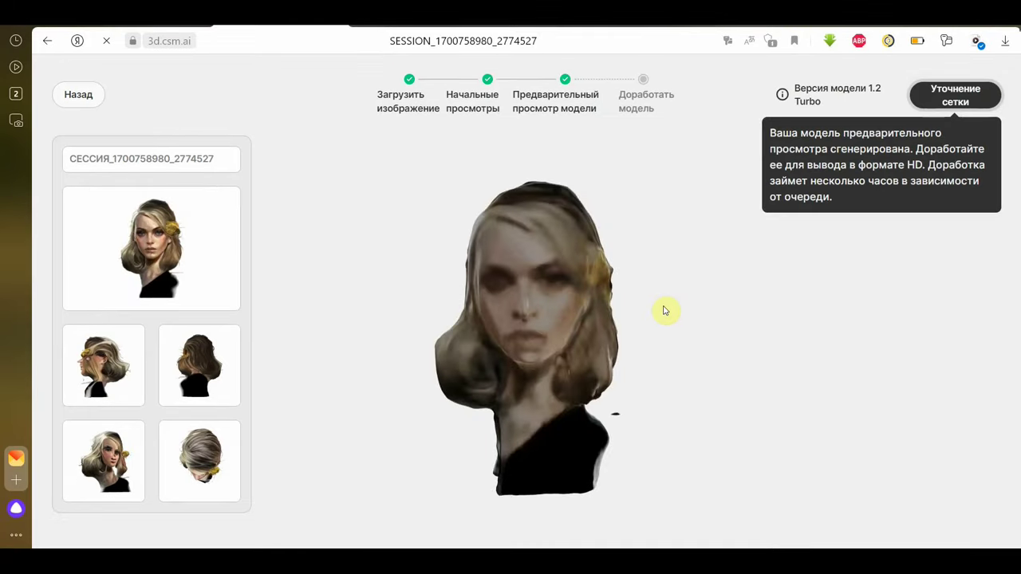
Rotate the preview head to check its back and front, then request Уточнение сетки.
mouse_move(690, 333)
left_mouse_down()
mouse_move(444, 360)
mouse_move(422, 351)
left_mouse_up()
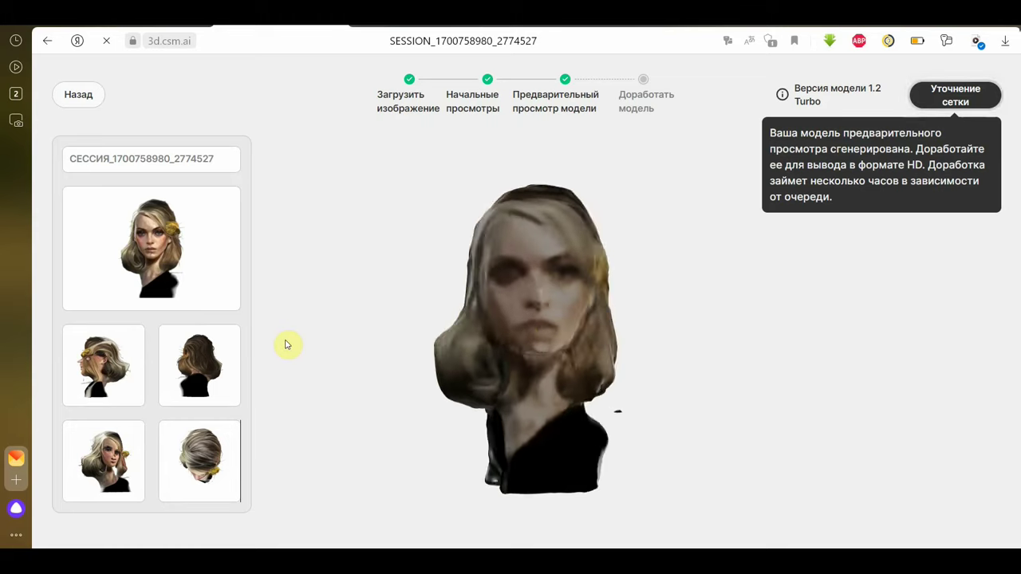
mouse_move(423, 351)
left_mouse_down()
mouse_move(671, 338)
mouse_move(547, 349)
mouse_move(694, 346)
left_mouse_up()
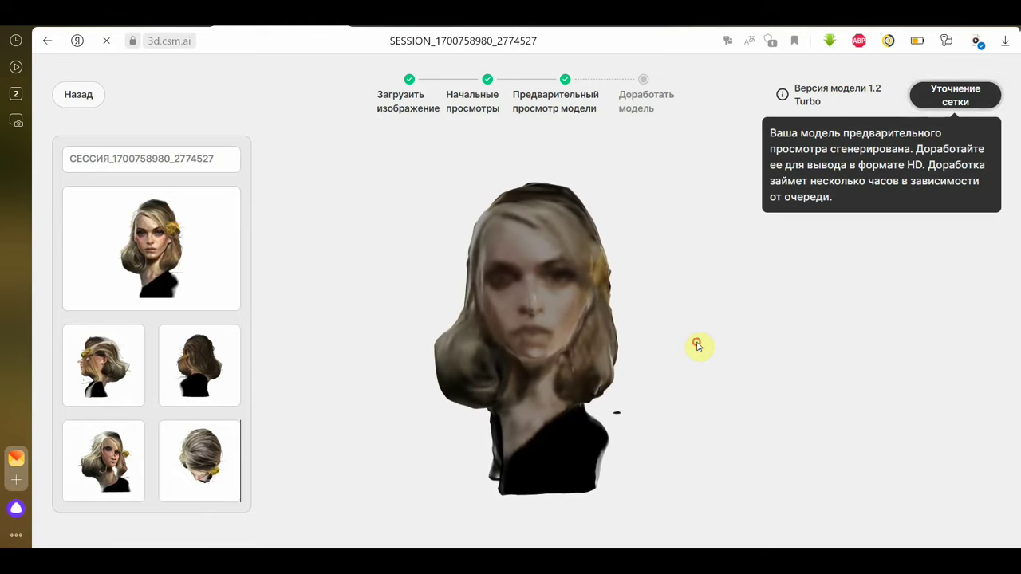
left_click(956, 96)
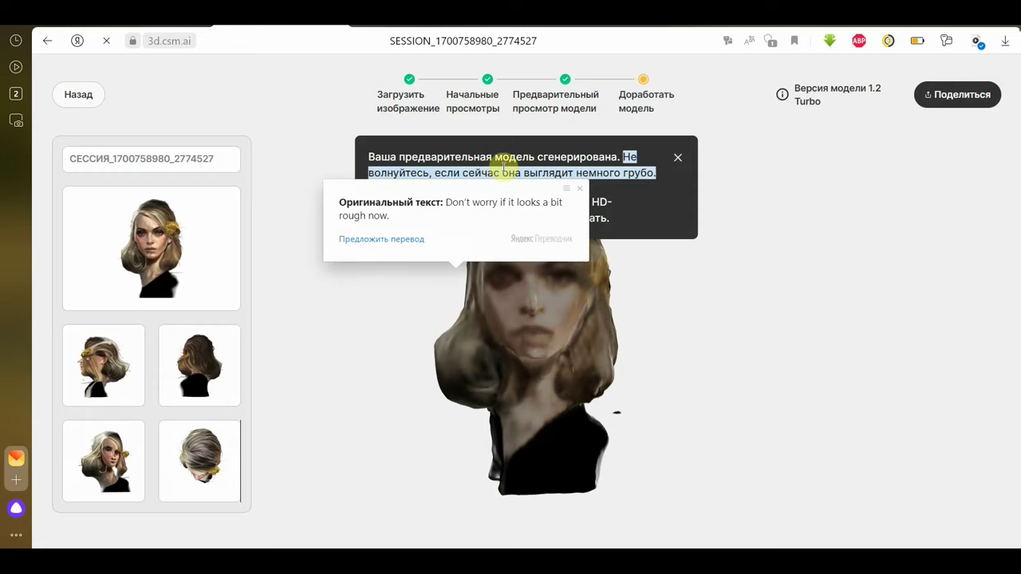
Download the preview as an OBJ and open mesh_preview.obj in 3D Viewer.
left_click(754, 274)
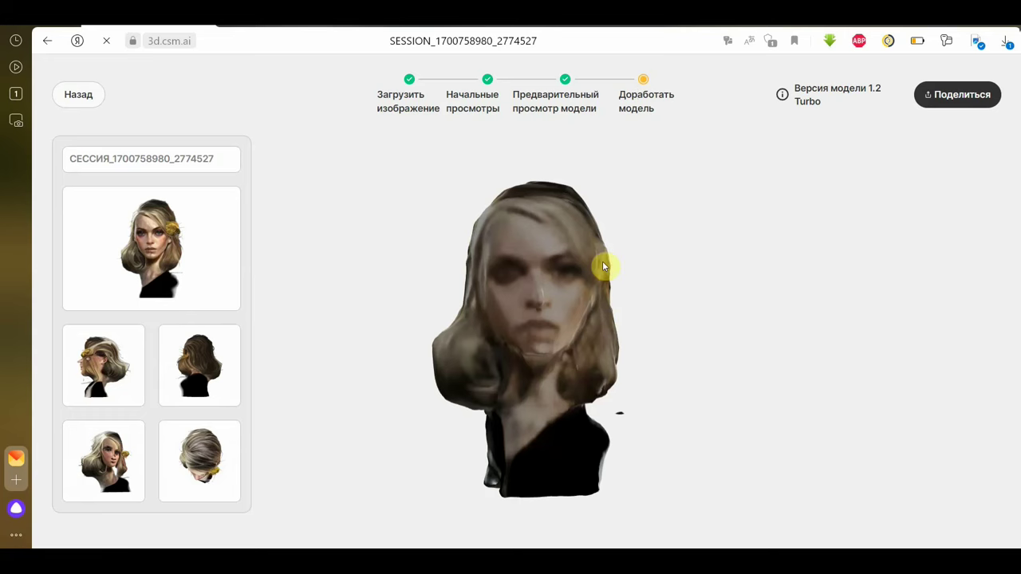
left_click(925, 94)
left_click(851, 200)
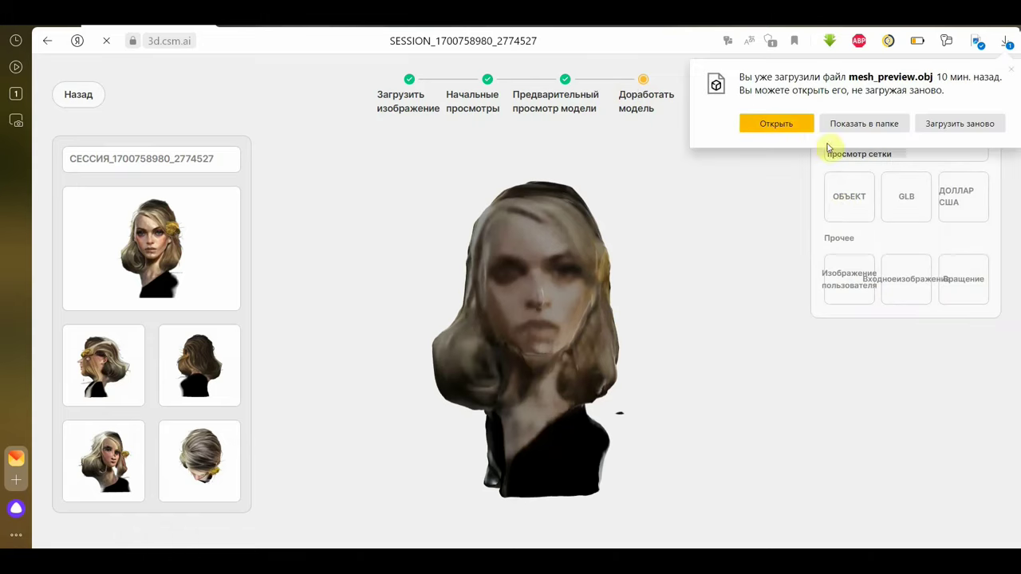
left_click(781, 125)
left_click(693, 32)
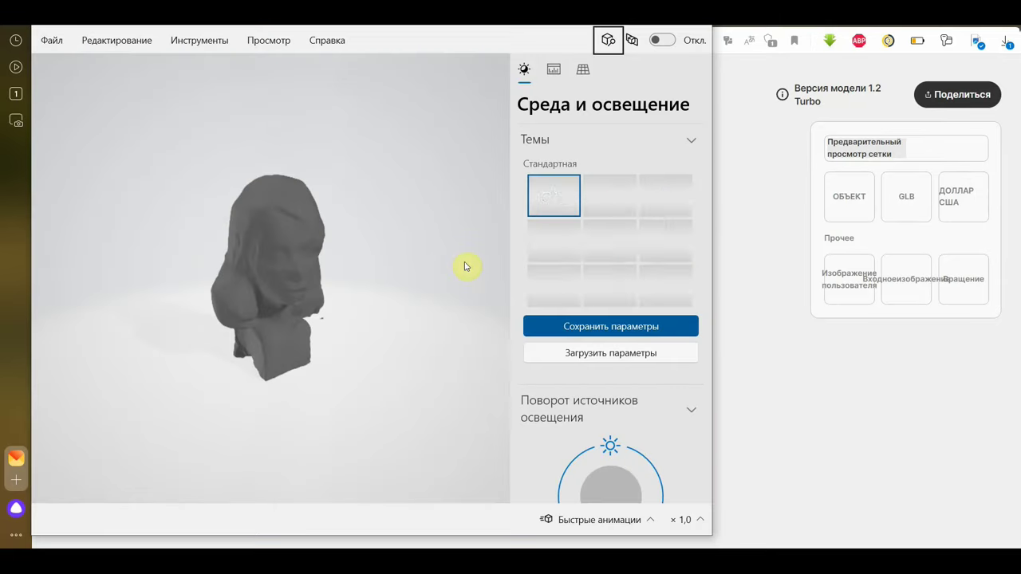
Zoom and orbit the grey bust to a three-quarter front view.
scroll(381, 292, "up", 5)
scroll(420, 300, "down", 5)
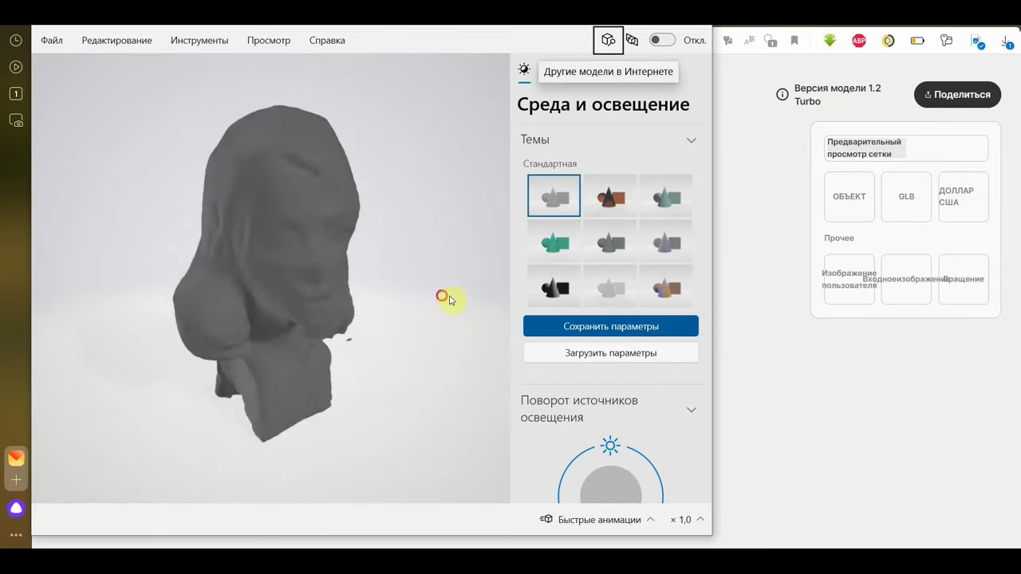
left_click_drag(447, 296, 386, 262)
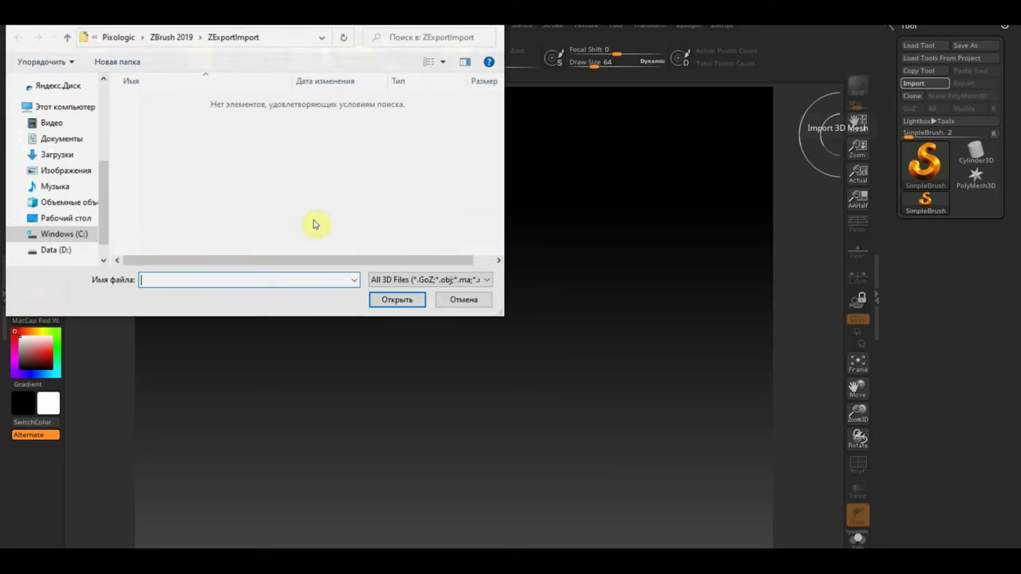
Import mesh_preview from Загрузки and draw it onto the canvas.
left_click(55, 154)
left_click(147, 137)
left_click(399, 306)
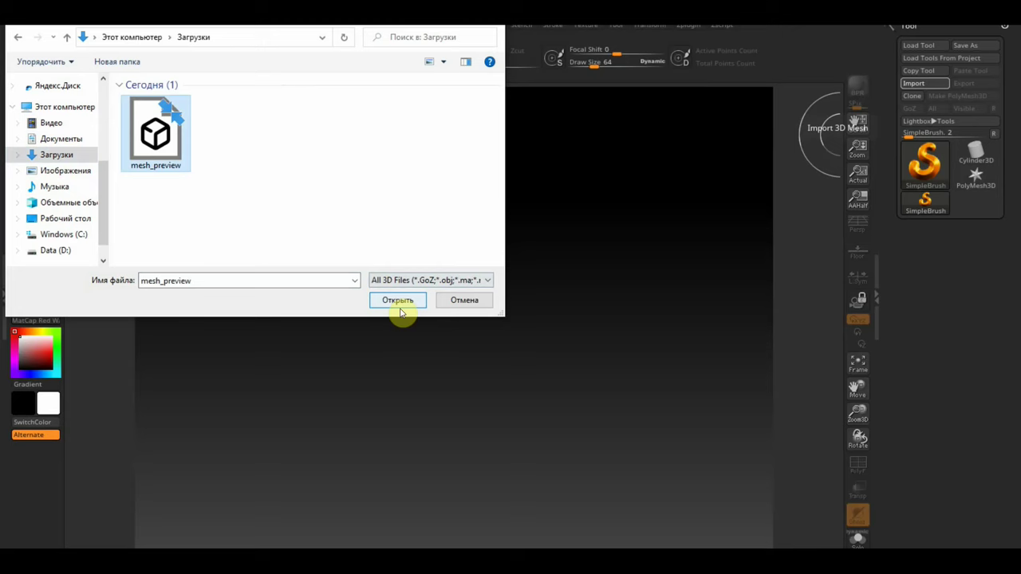
left_click_drag(447, 298, 440, 502)
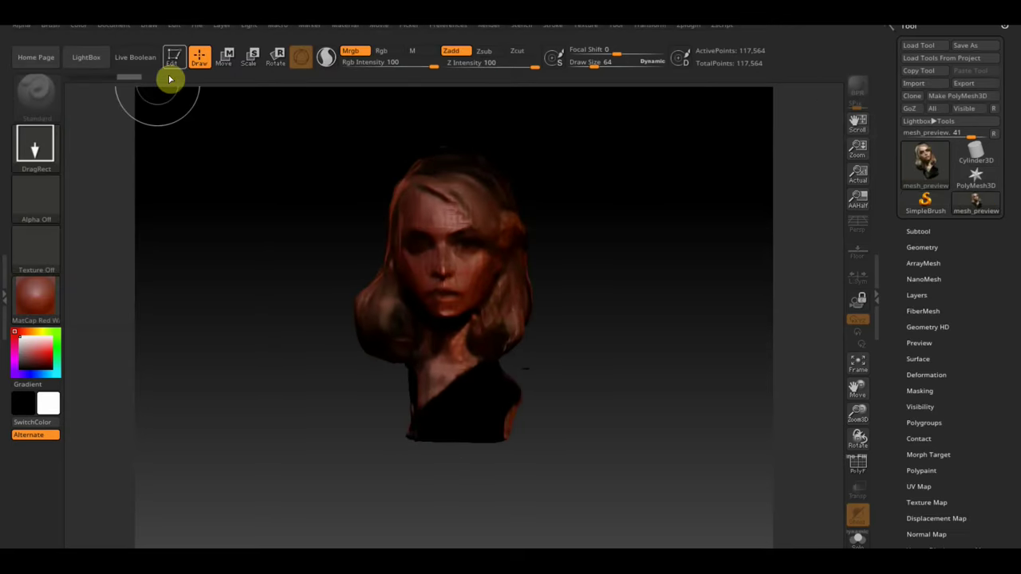
Put the head in Edit mode and apply the SketchShaded material.
key("t")
left_click(48, 309)
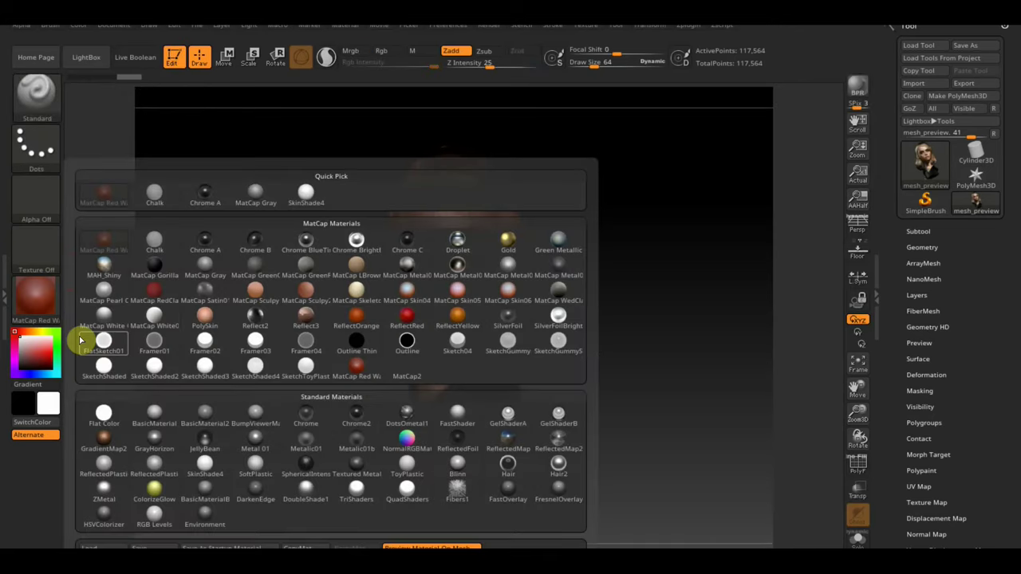
left_click(104, 366)
mouse_move(629, 319)
left_mouse_down()
mouse_move(600, 311)
mouse_move(593, 346)
mouse_move(637, 307)
left_mouse_up()
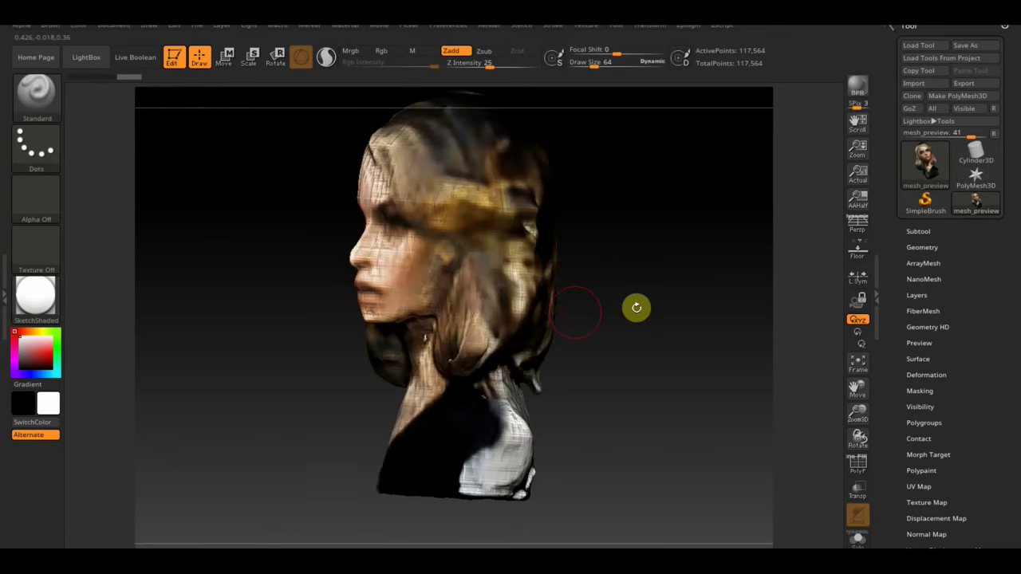
Paint the neck and blonde hair highlights dark brown on the front and back.
key("ctrl")
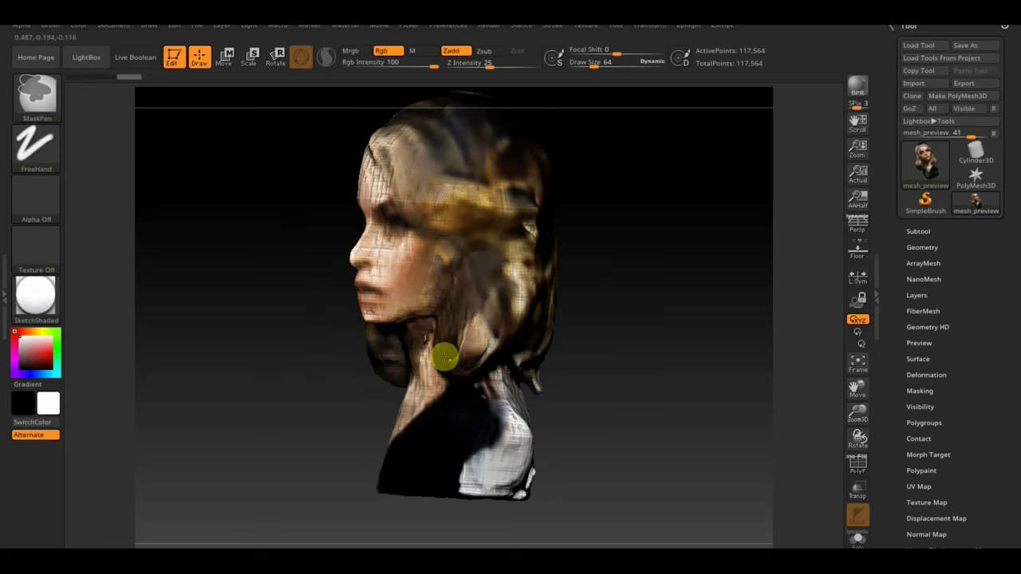
left_click_drag(444, 357, 514, 351)
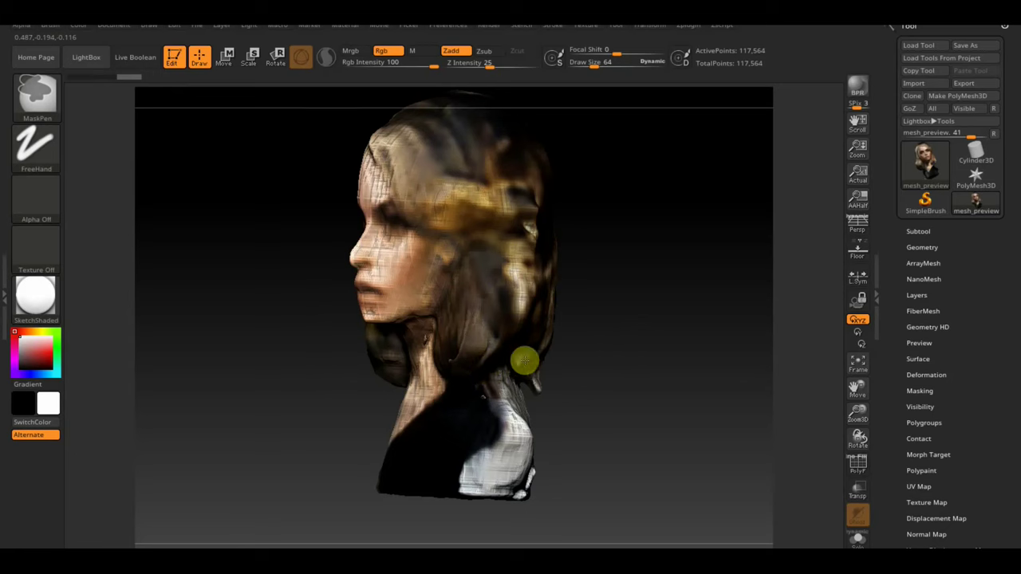
mouse_move(538, 310)
left_mouse_down()
mouse_move(383, 146)
mouse_move(418, 126)
mouse_move(479, 141)
mouse_move(526, 137)
left_mouse_up()
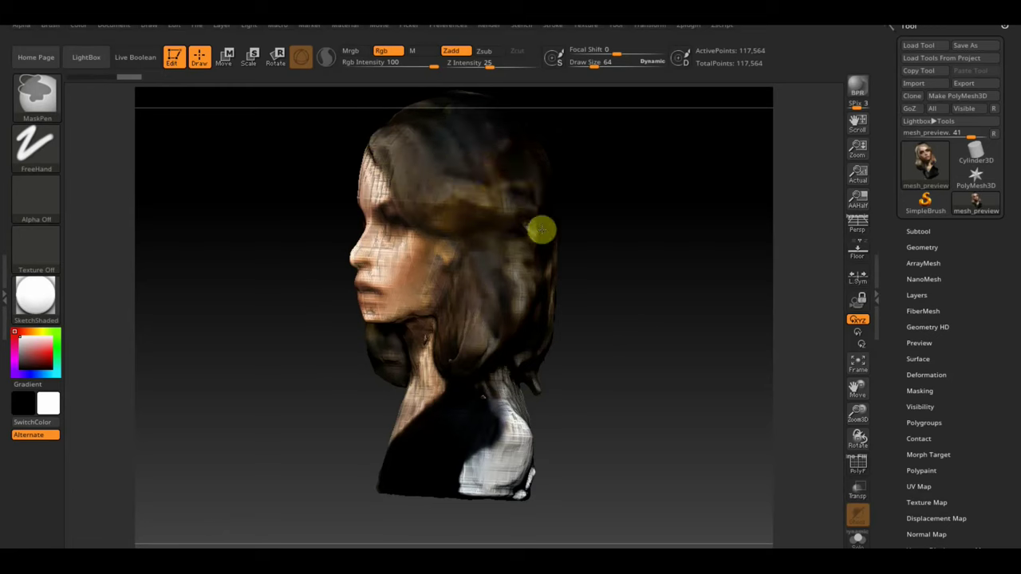
mouse_move(570, 244)
left_mouse_down()
mouse_move(584, 276)
mouse_move(519, 351)
left_mouse_up()
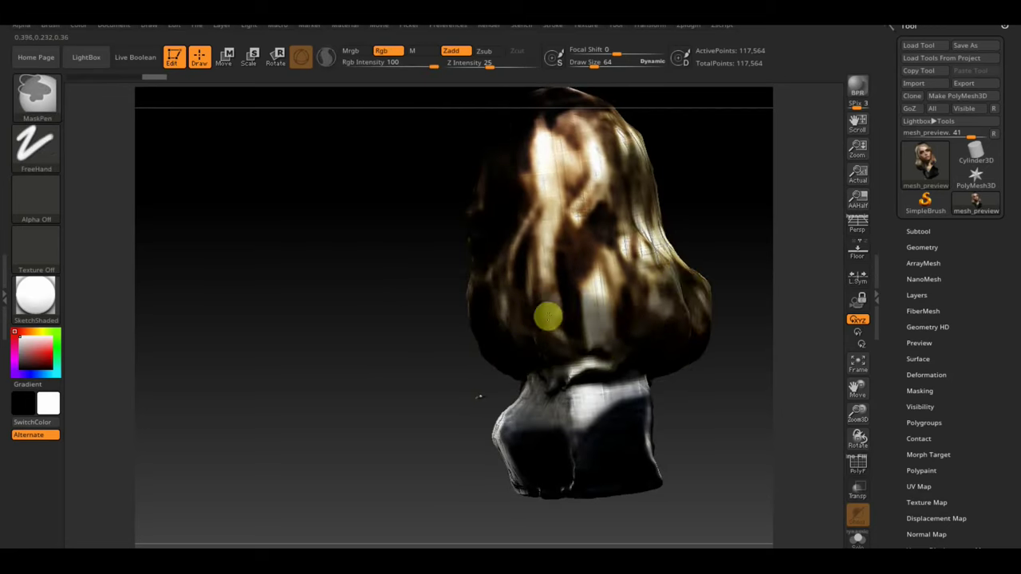
left_click_drag(548, 317, 565, 231)
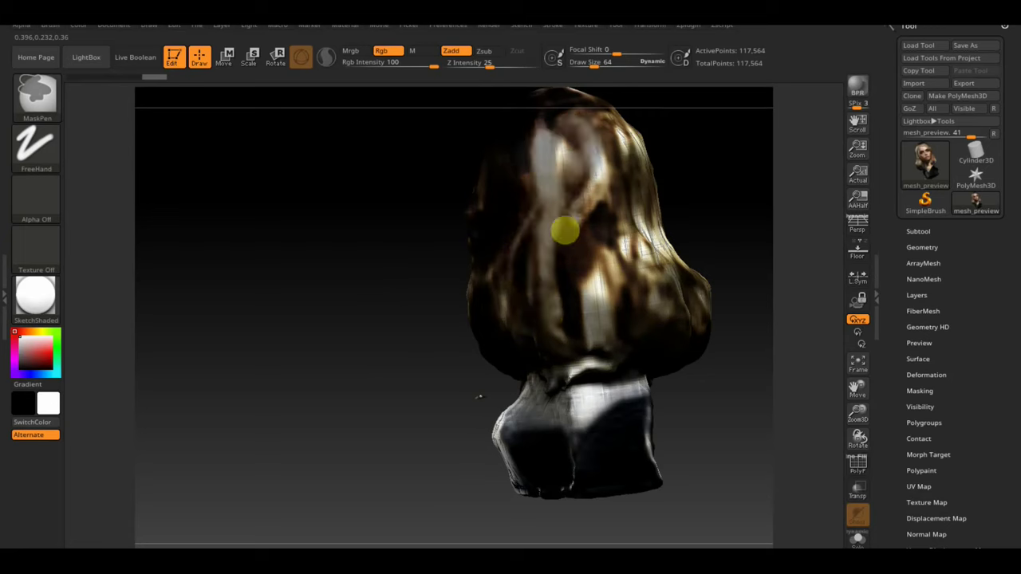
left_click(918, 232)
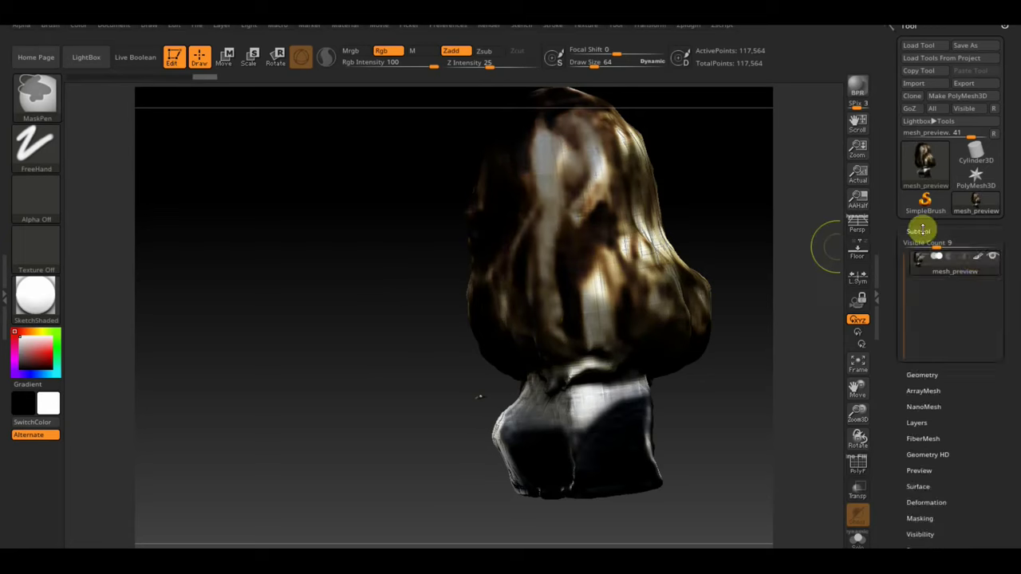
Hide the colour texture and mask the top of the head and a hair band.
left_click(973, 257)
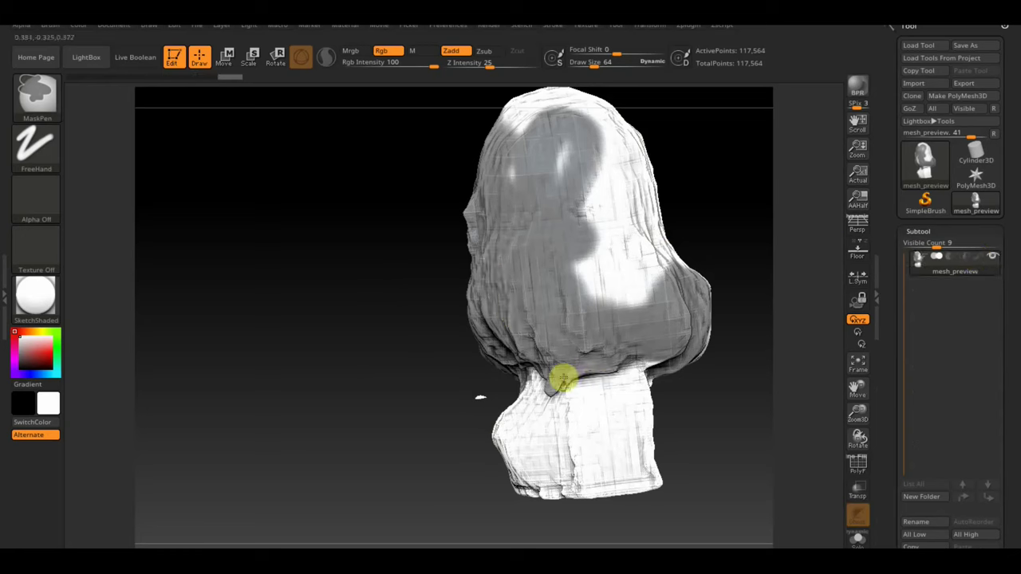
left_click(562, 381, "ctrl")
mouse_move(598, 244)
left_mouse_down("ctrl")
mouse_move(516, 178)
mouse_move(500, 141)
mouse_move(524, 125)
mouse_move(620, 186)
mouse_move(604, 102)
mouse_move(600, 251)
mouse_move(663, 243)
left_mouse_up("ctrl")
right_click_drag(663, 243, 662, 278)
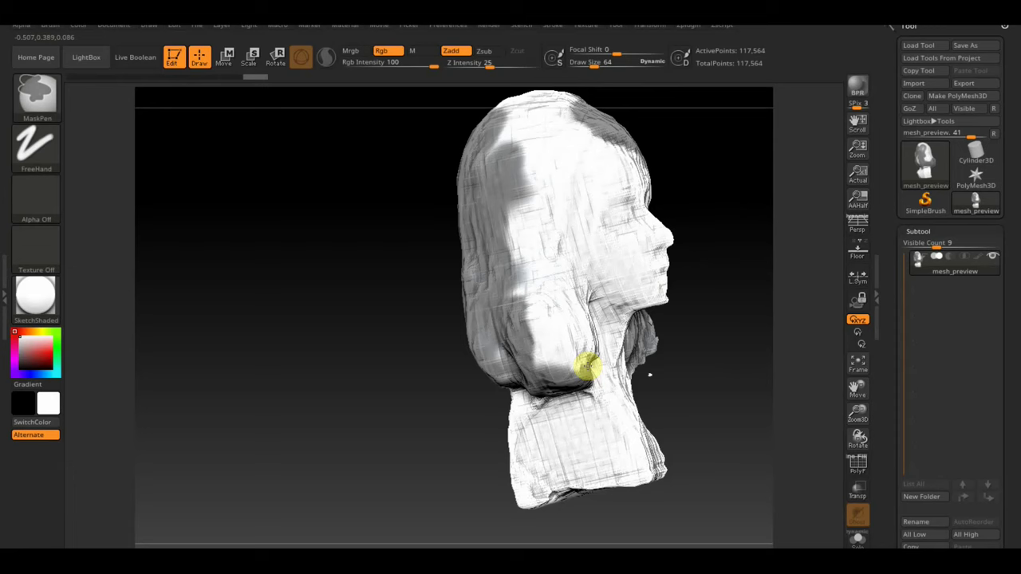
mouse_move(587, 367)
left_mouse_down("ctrl")
mouse_move(559, 130)
mouse_move(590, 105)
left_mouse_up("ctrl")
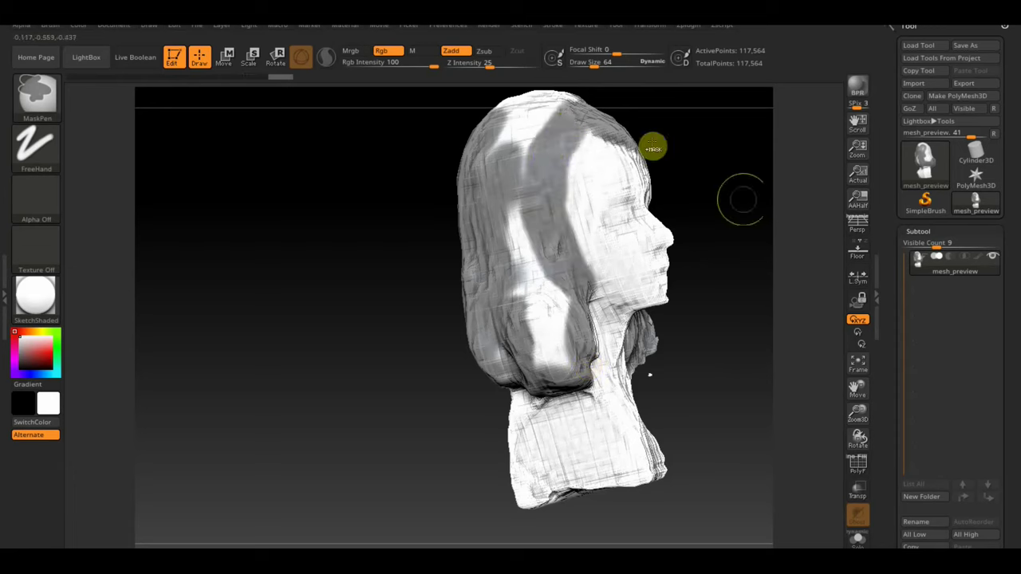
left_click(978, 260)
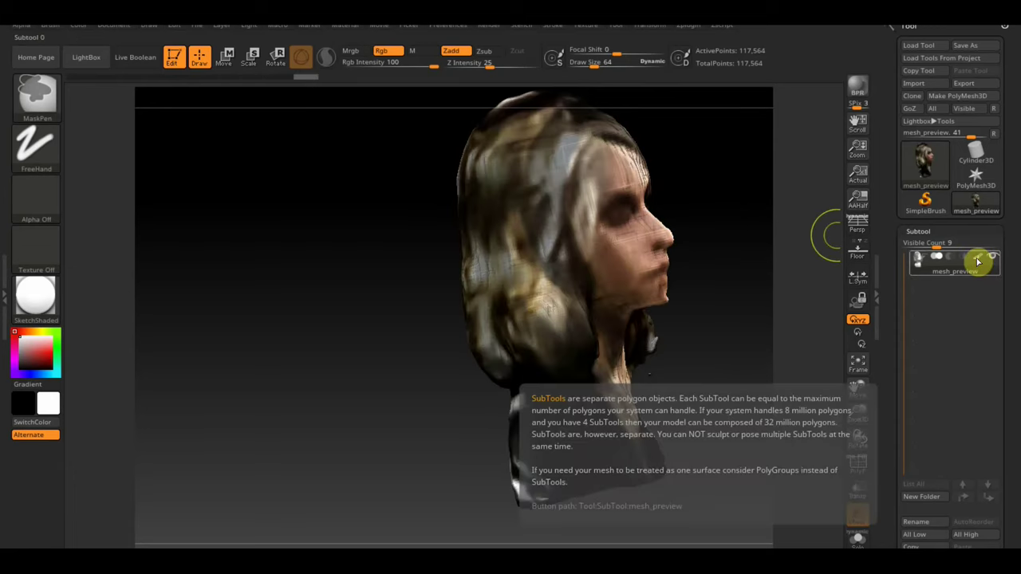
left_click(978, 259)
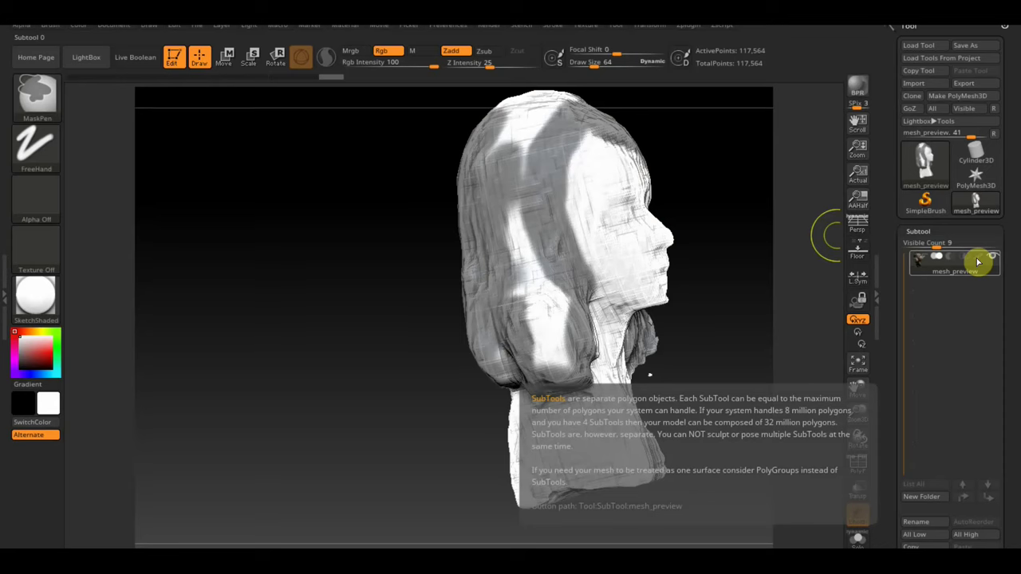
left_click(978, 259)
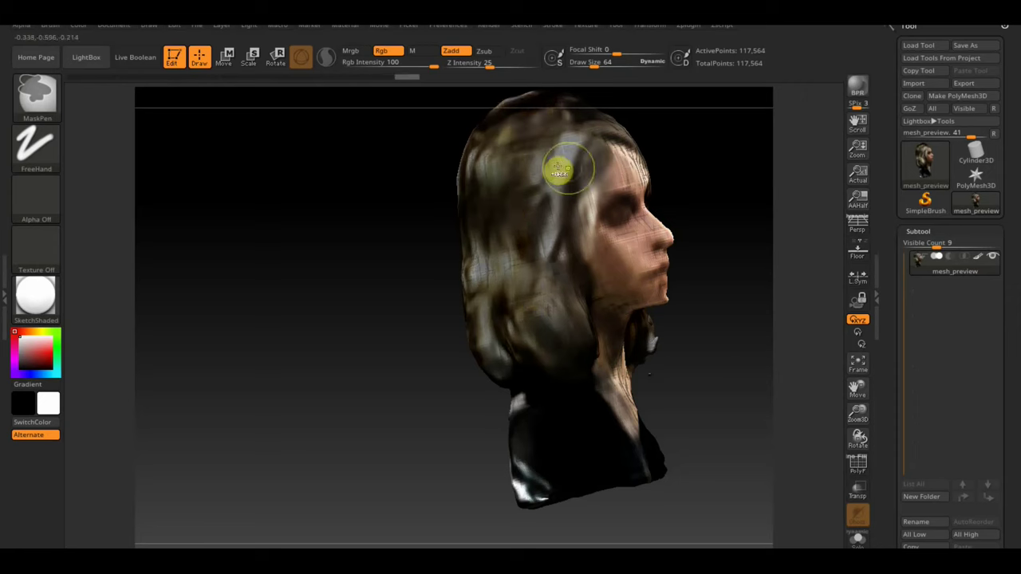
left_click_drag(613, 165, 608, 166)
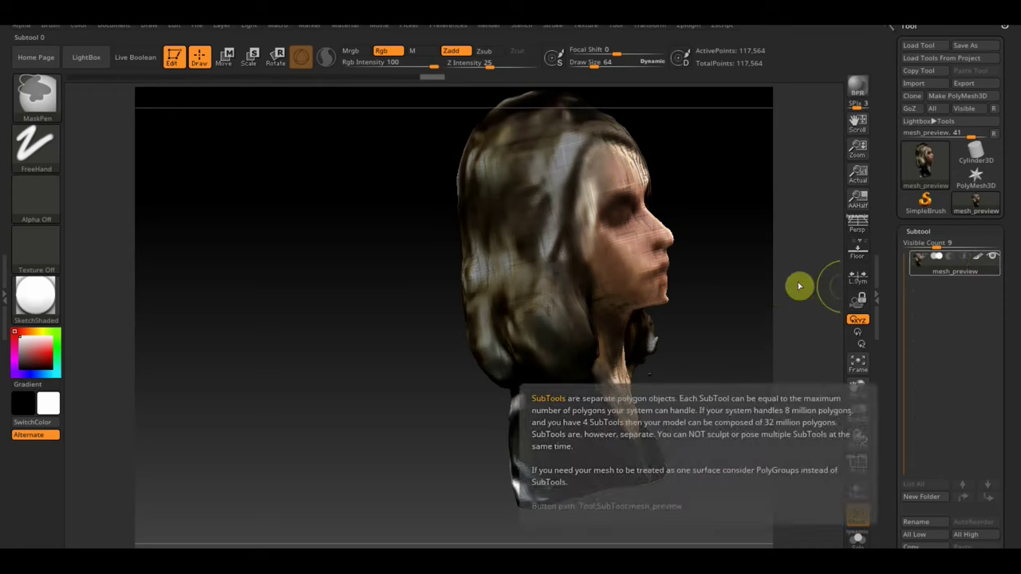
left_click(949, 257)
Mask the lower hair and across the top, then frame the whole head.
left_click_drag(562, 365, 485, 342)
mouse_move(706, 169)
left_mouse_down()
mouse_move(747, 180)
mouse_move(697, 344)
left_mouse_up()
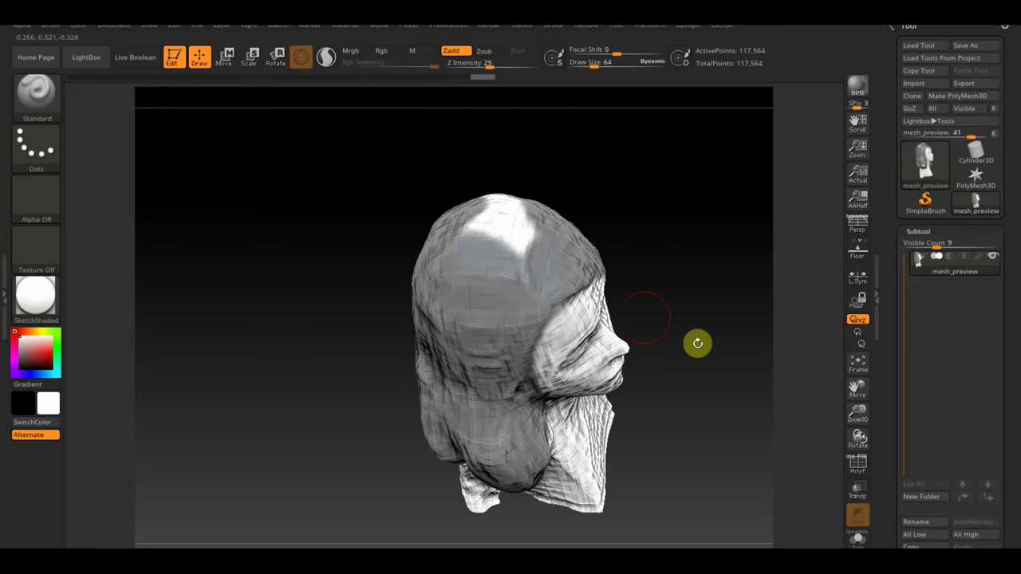
key("ctrl")
mouse_move(536, 271)
left_mouse_down()
mouse_move(450, 227)
mouse_move(645, 281)
left_mouse_up()
key("ctrl")
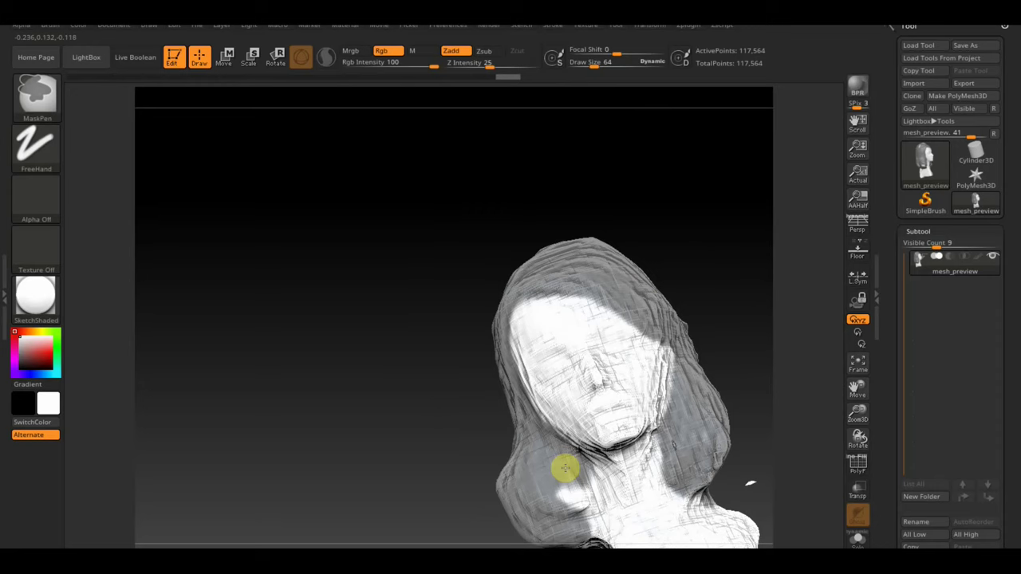
left_click_drag(759, 253, 754, 295)
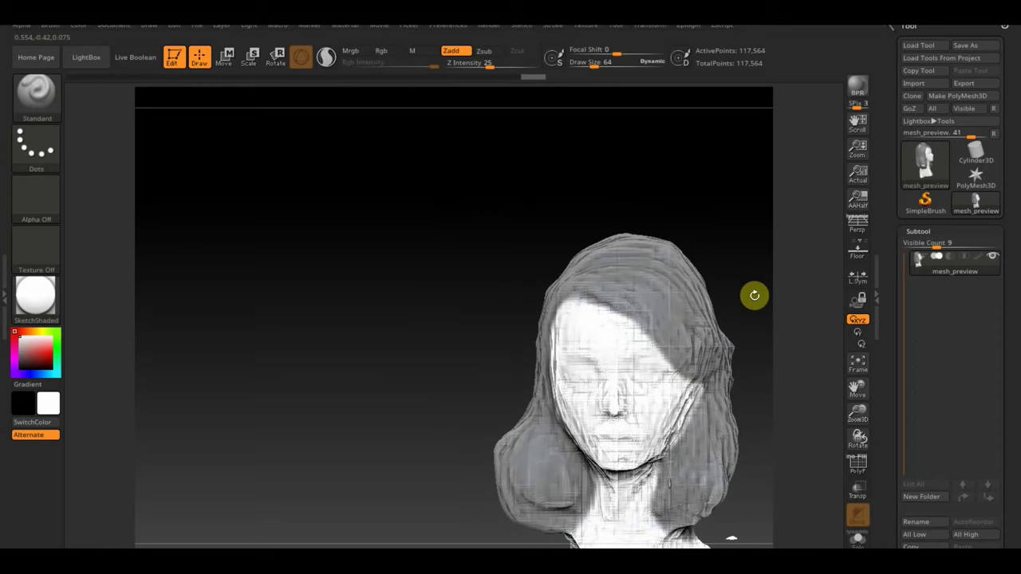
key("f")
left_click_drag(753, 294, 691, 248)
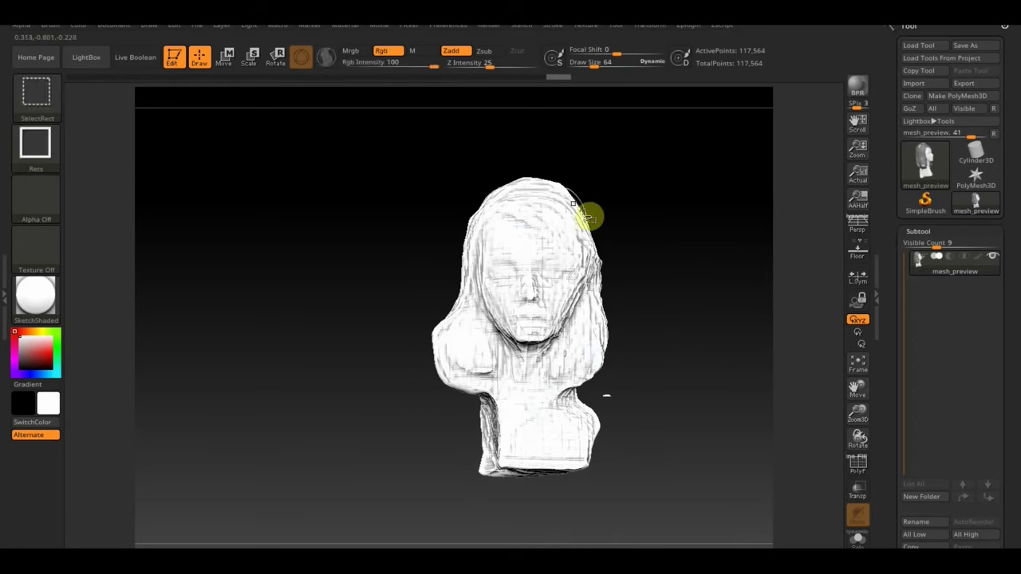
left_click_drag(1013, 506, 1014, 429)
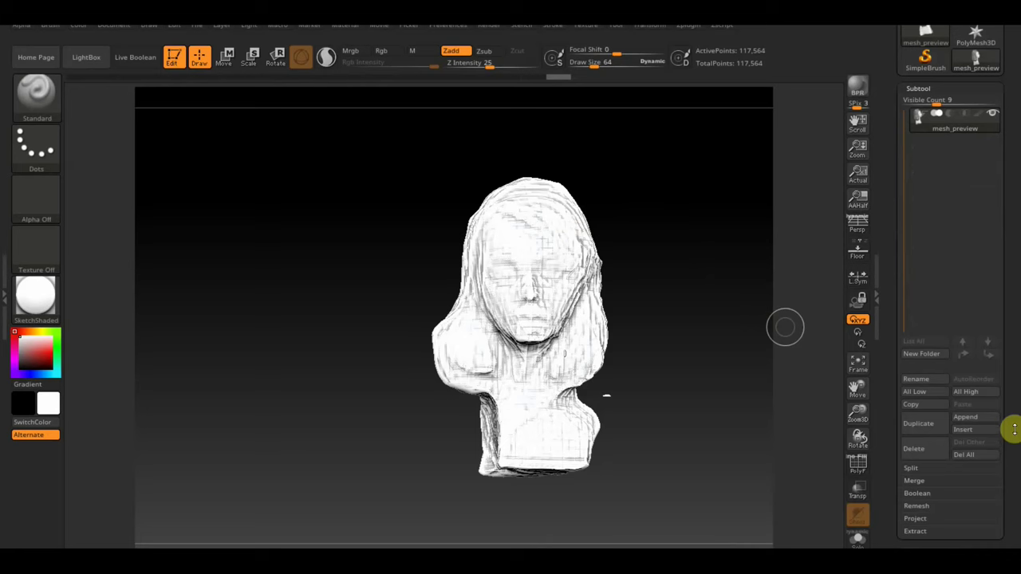
Split the head scan by its polygroups into separate subtools, confirming the split.
left_click(914, 469)
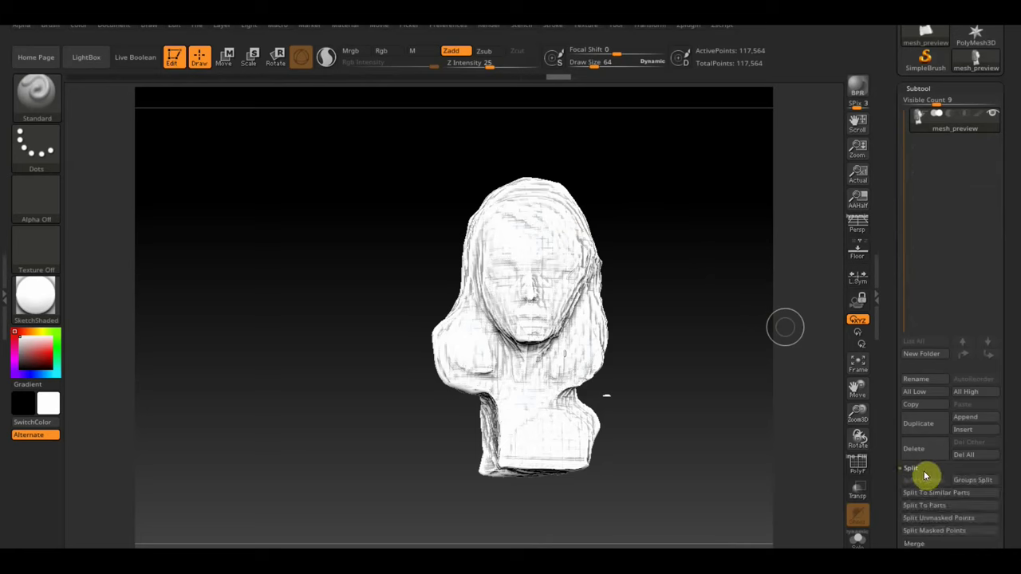
left_click(971, 479)
left_click(800, 507)
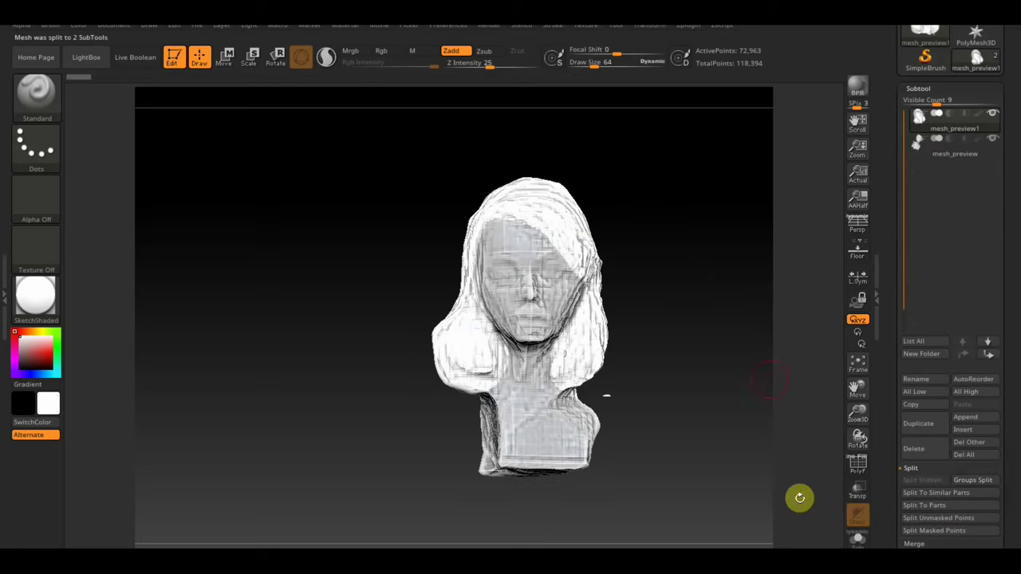
key("ctrl")
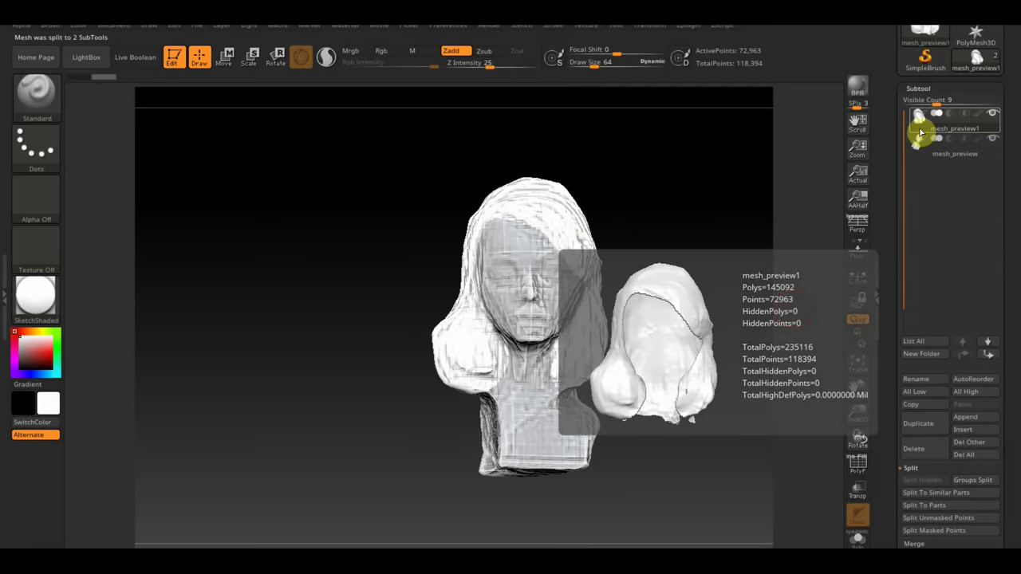
Select the mesh_preview face-and-bust subtool and rotate the head to check the split.
left_click(919, 143)
key("ctrl")
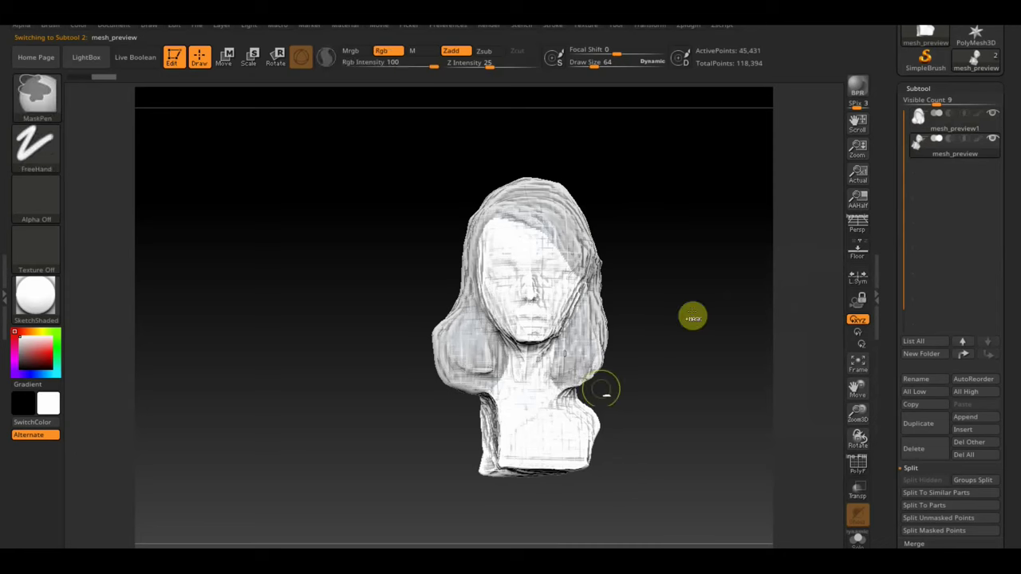
mouse_move(606, 394)
left_mouse_down()
mouse_move(697, 379)
mouse_move(661, 347)
mouse_move(608, 397)
left_mouse_up()
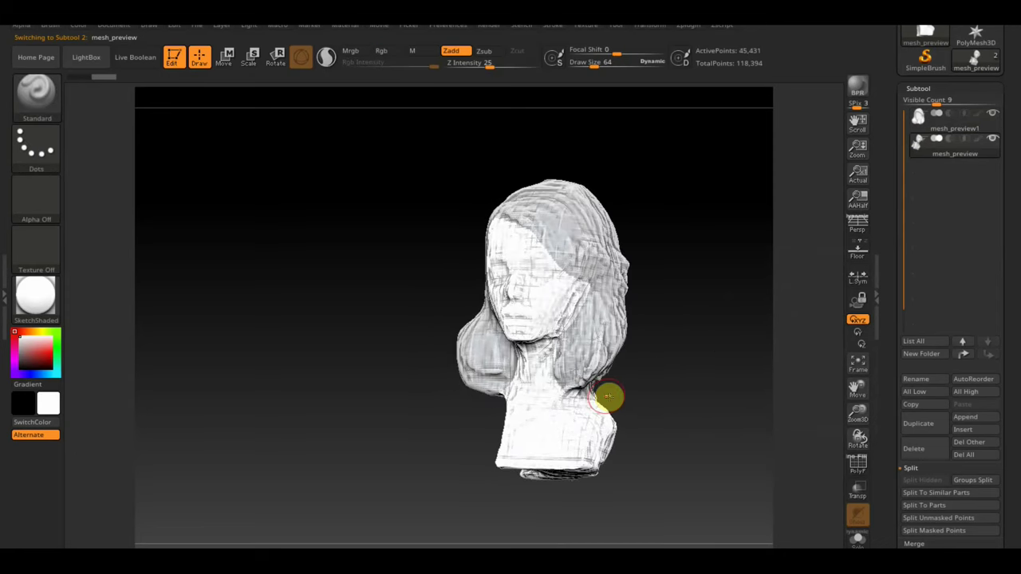
key("ctrl")
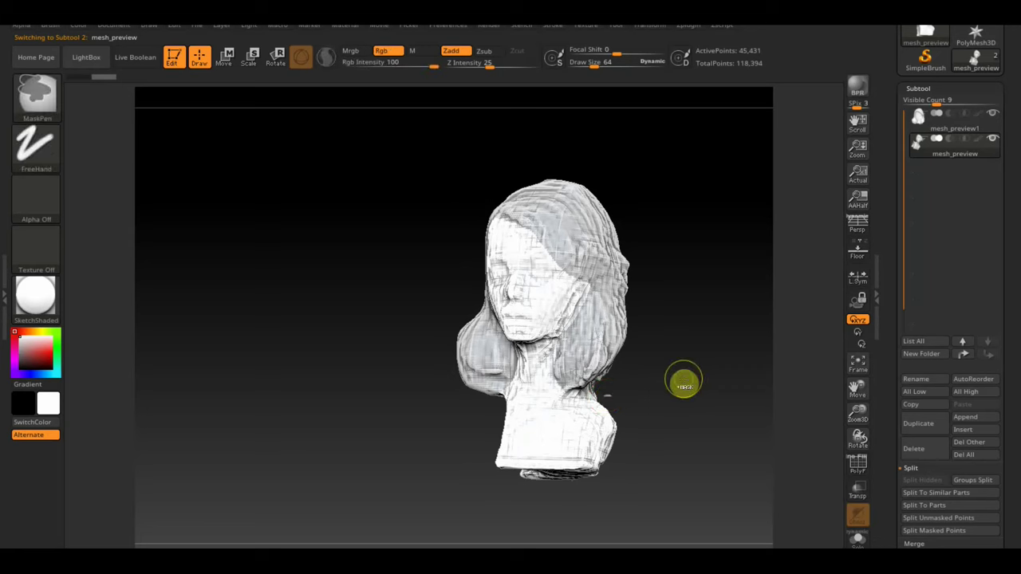
key("ctrl")
key("ctrl+shift")
left_click_drag(551, 434, 695, 438)
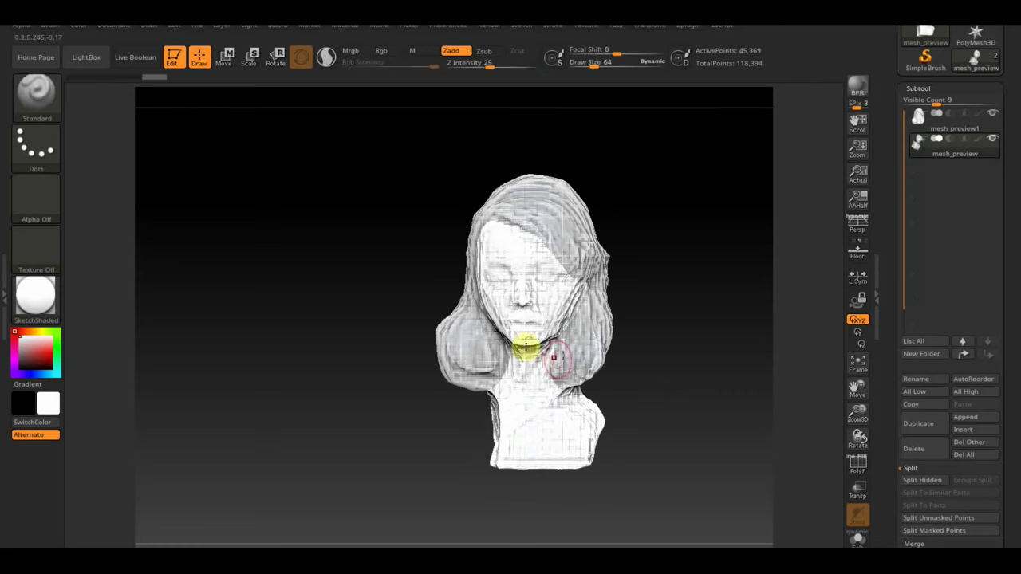
Look through the Geometry and Modify Topology options, then return to the subtool list.
scroll(1002, 501, "down", 2)
scroll(1012, 487, "down", 2)
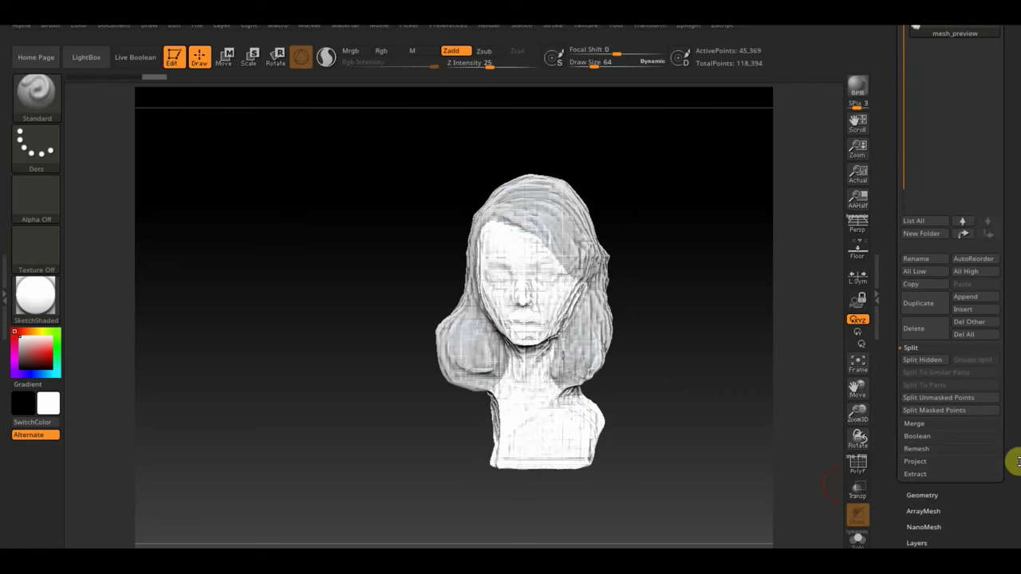
left_click(923, 491)
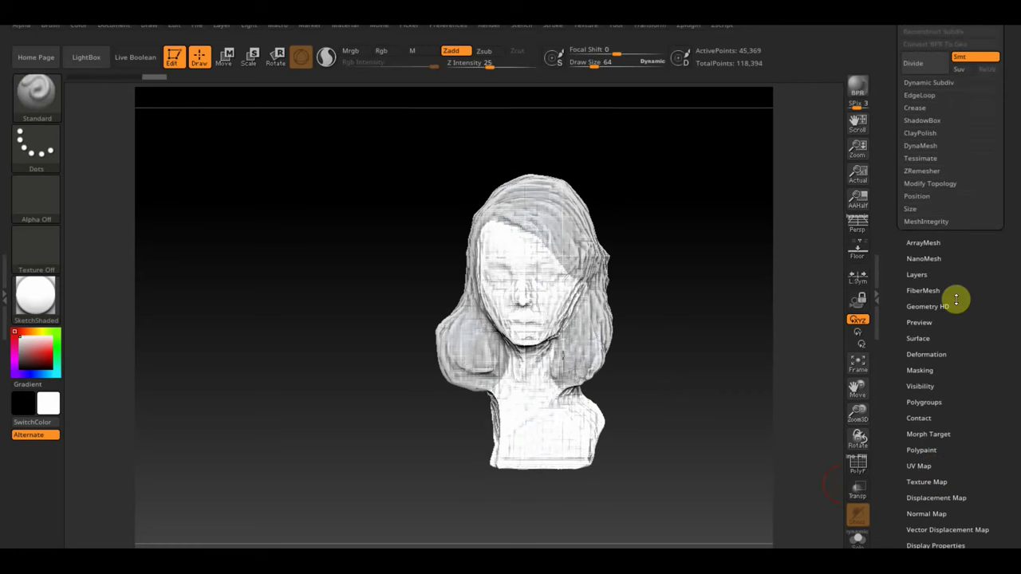
left_click(938, 183)
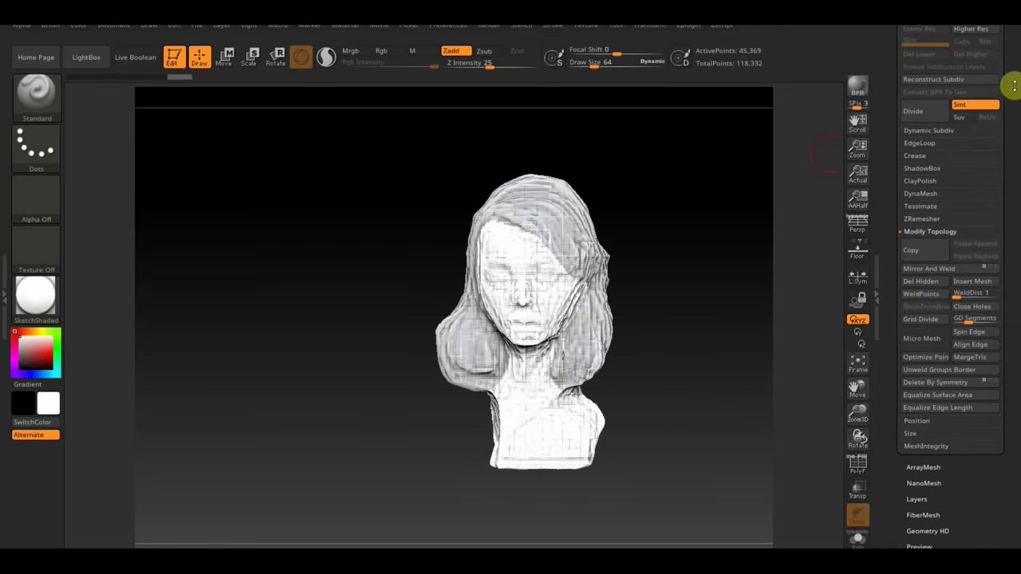
scroll(1010, 87, "up", 2)
left_click(919, 98)
Re-enable colour on both subtools, hide mesh_preview1, and bring up the append mesh list.
left_click(983, 130)
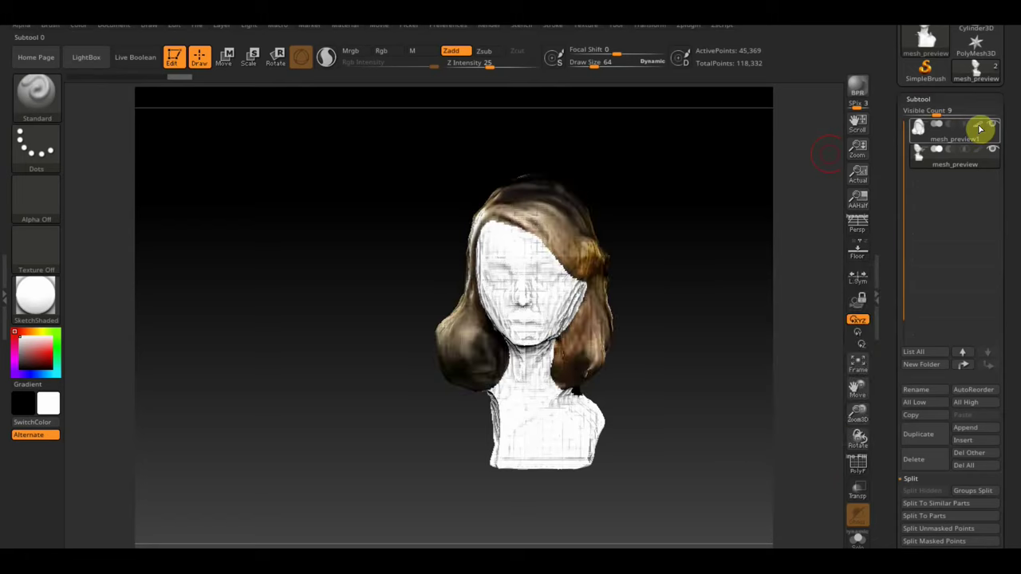
left_click(980, 129)
mouse_move(723, 247)
left_mouse_down()
mouse_move(639, 285)
mouse_move(640, 315)
mouse_move(659, 308)
left_mouse_up()
left_click(994, 126)
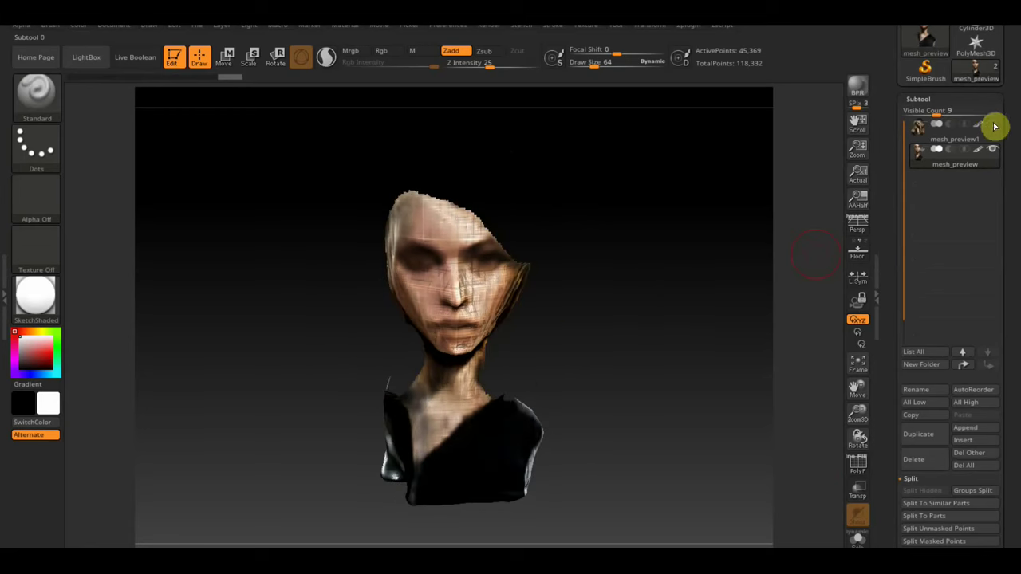
left_click_drag(732, 231, 627, 267, "shift")
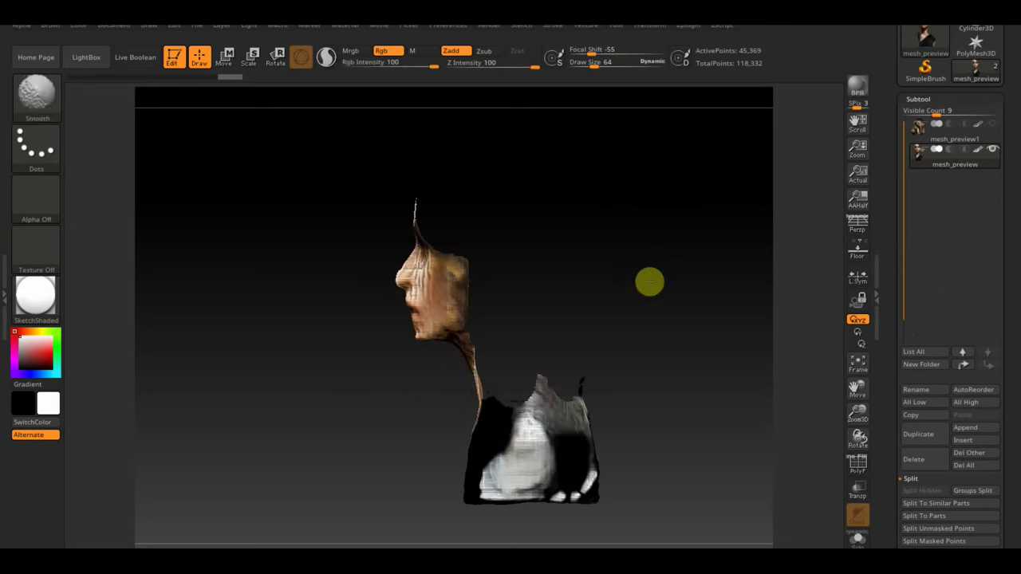
left_click(979, 429)
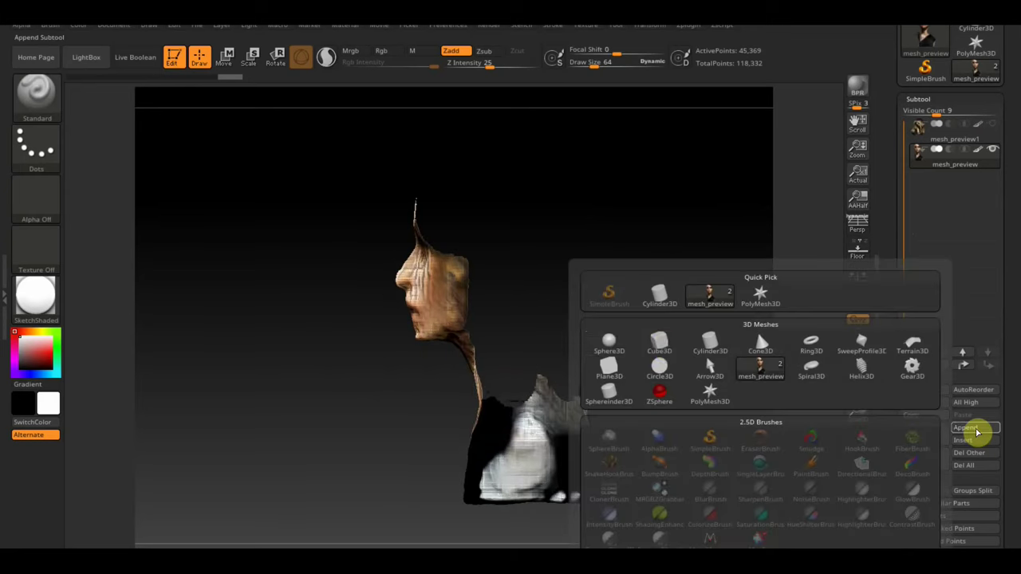
Append a Sphere3D subtool, then shrink it and raise it to the head with the Move gizmo.
left_click(609, 342)
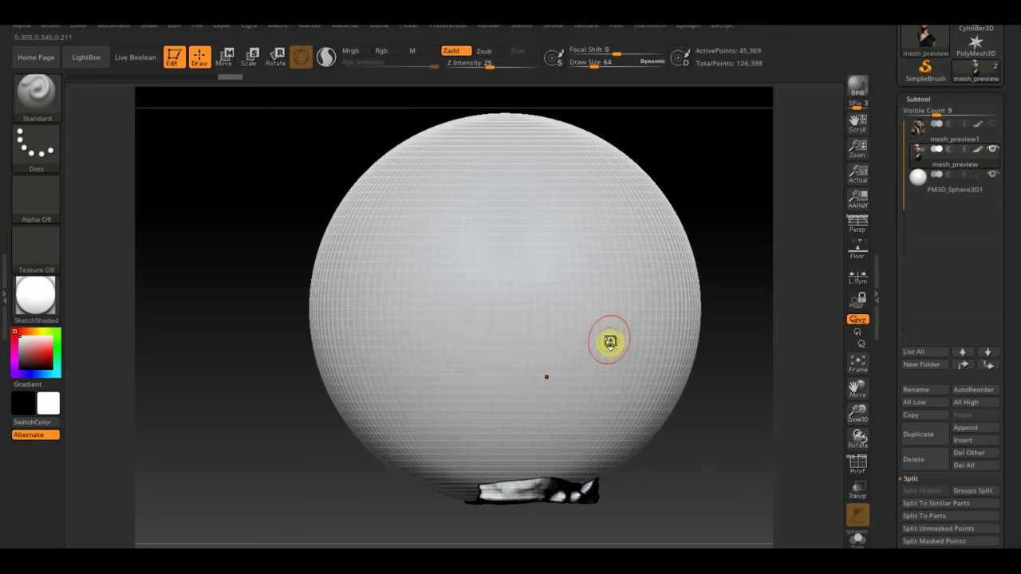
left_click(611, 342, "alt")
left_click(225, 55)
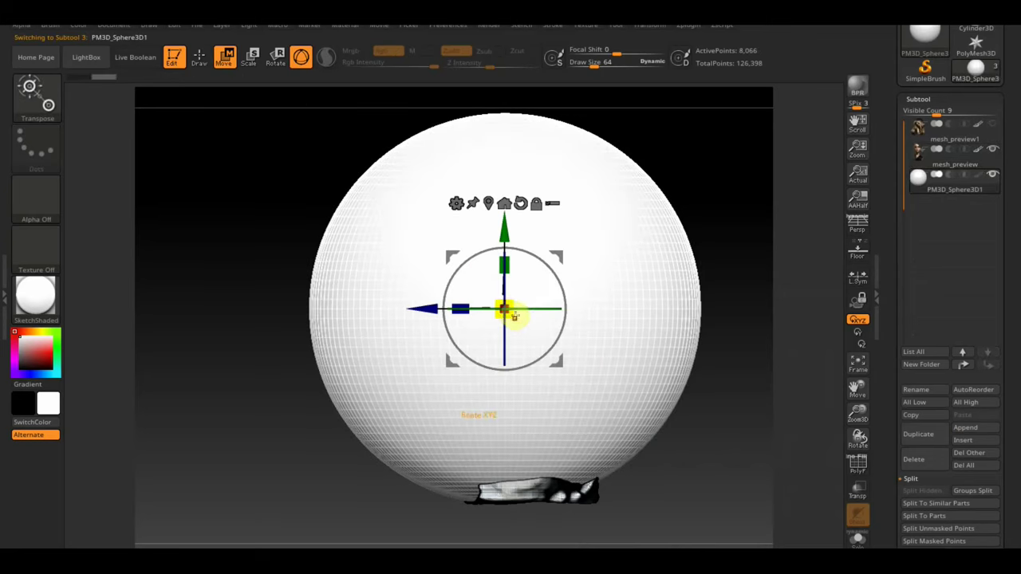
left_click_drag(513, 311, 504, 297)
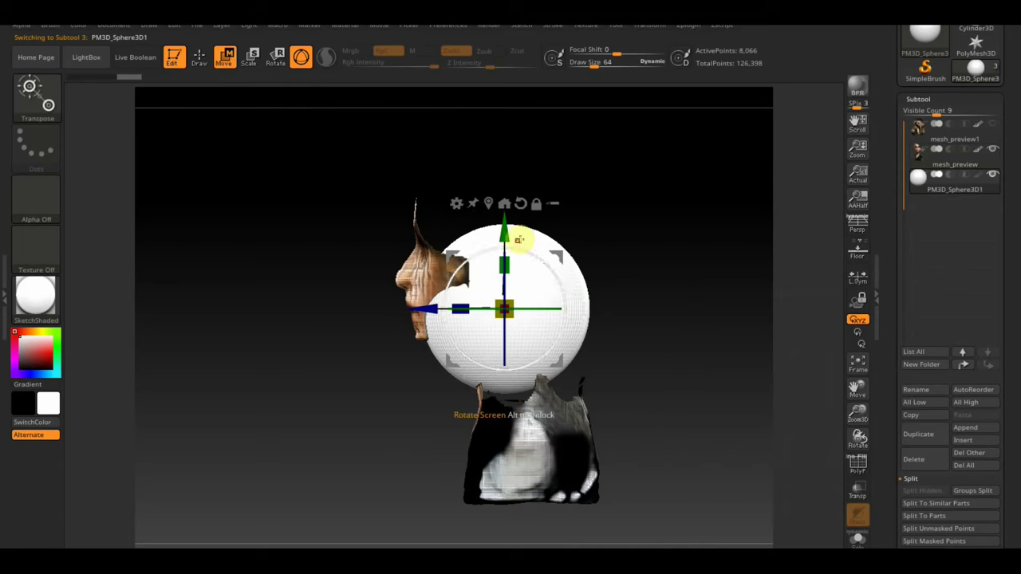
left_click_drag(505, 231, 504, 146)
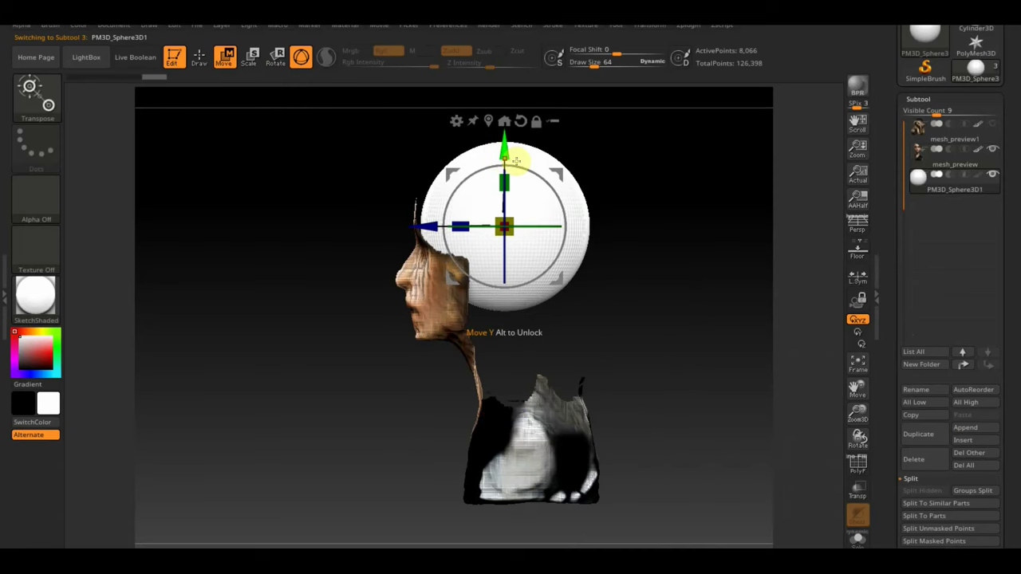
Nudge the sphere toward the face, squash it vertically and narrow it side to side.
left_click_drag(413, 227, 415, 227)
left_click_drag(499, 183, 501, 195)
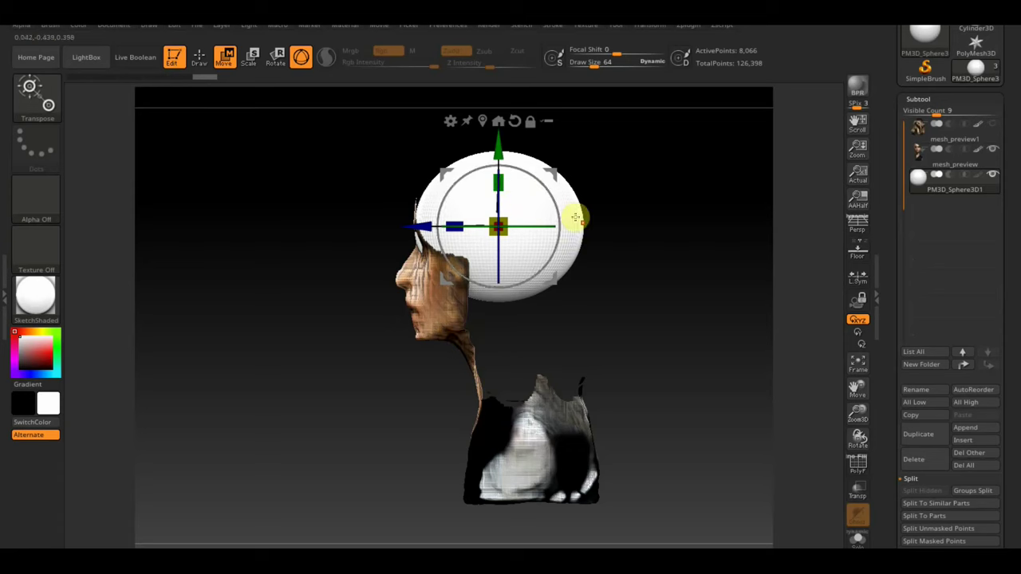
left_click(993, 126)
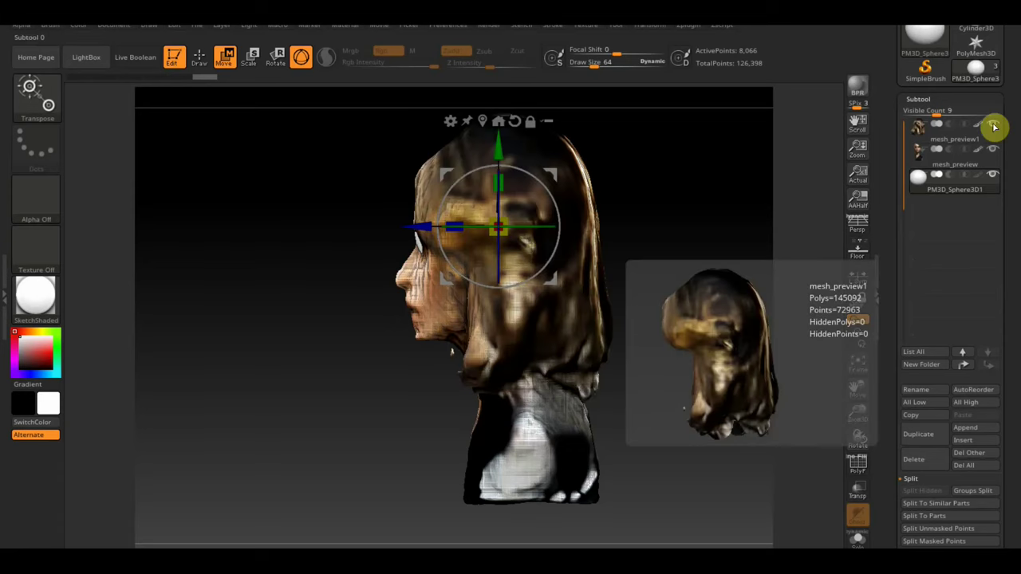
left_click(993, 126)
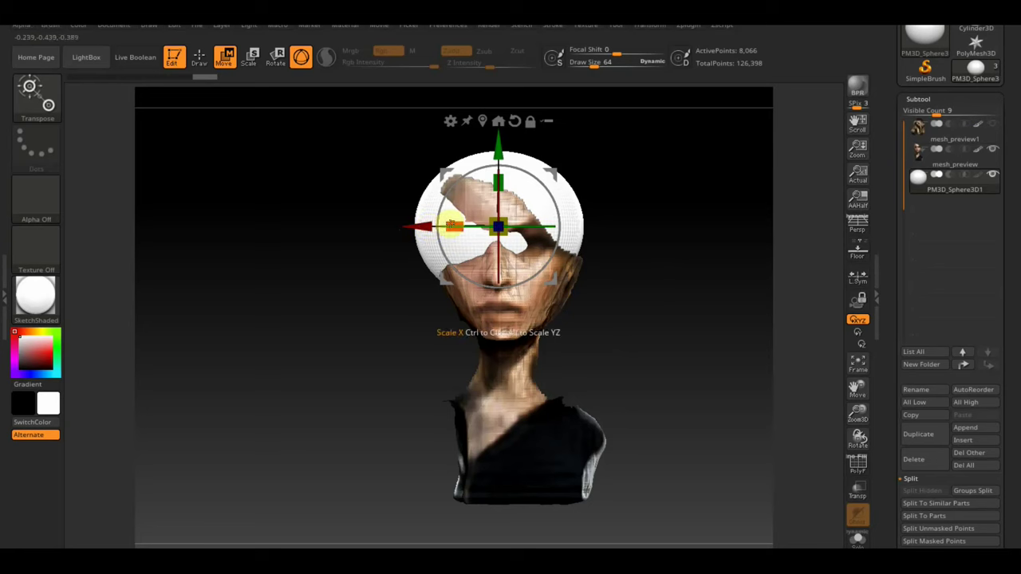
left_click_drag(452, 225, 506, 228)
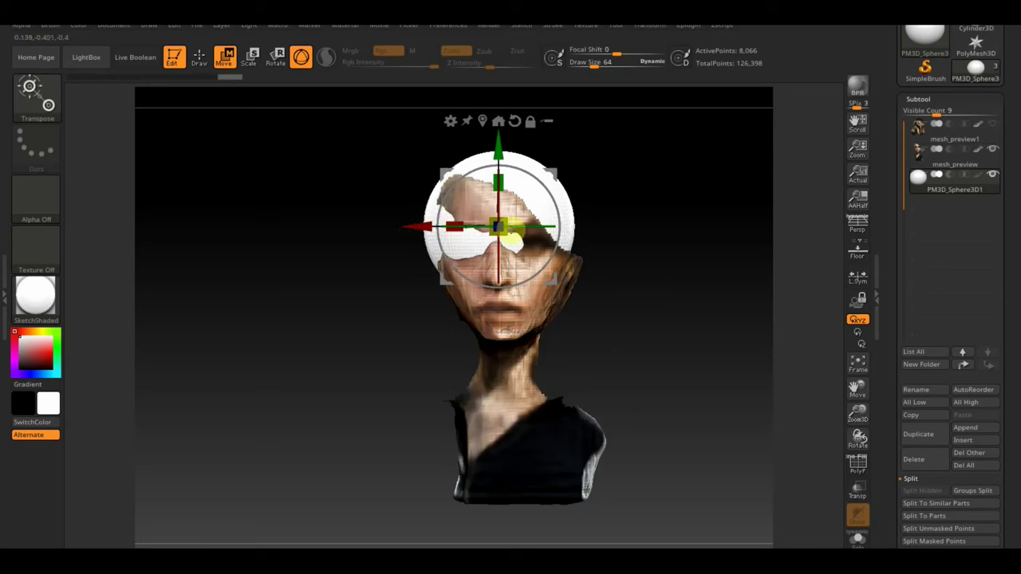
Rotate and shift the mesh_preview face mesh to sit centred inside the sphere.
left_click(926, 170)
left_click_drag(691, 304, 691, 351)
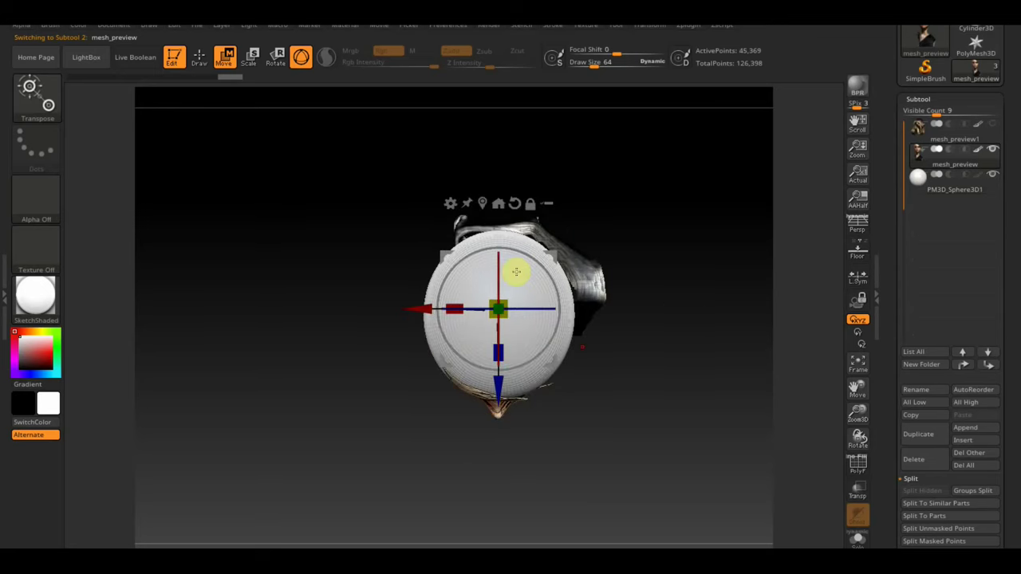
left_click_drag(540, 265, 665, 182)
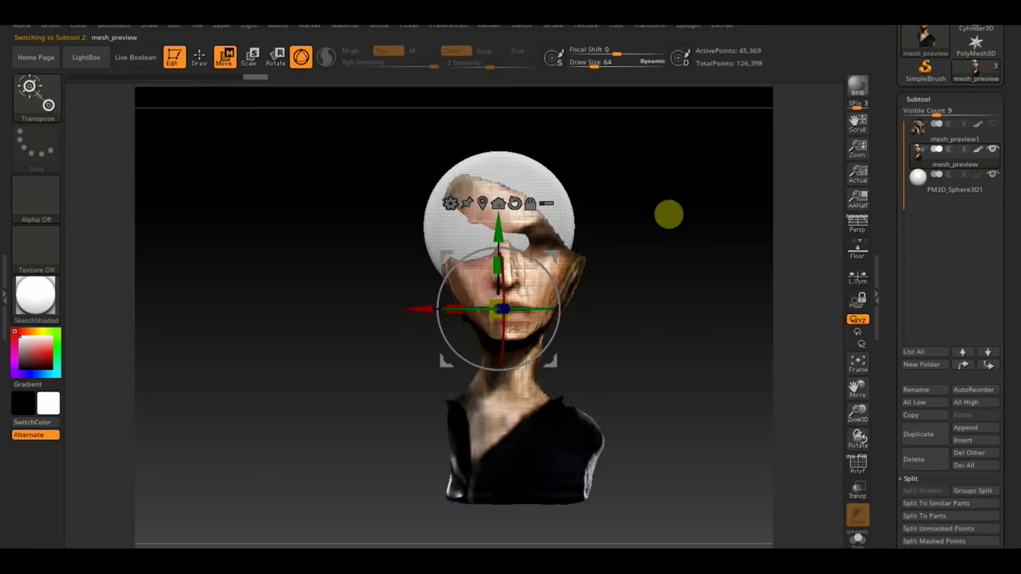
left_click_drag(417, 315, 410, 313)
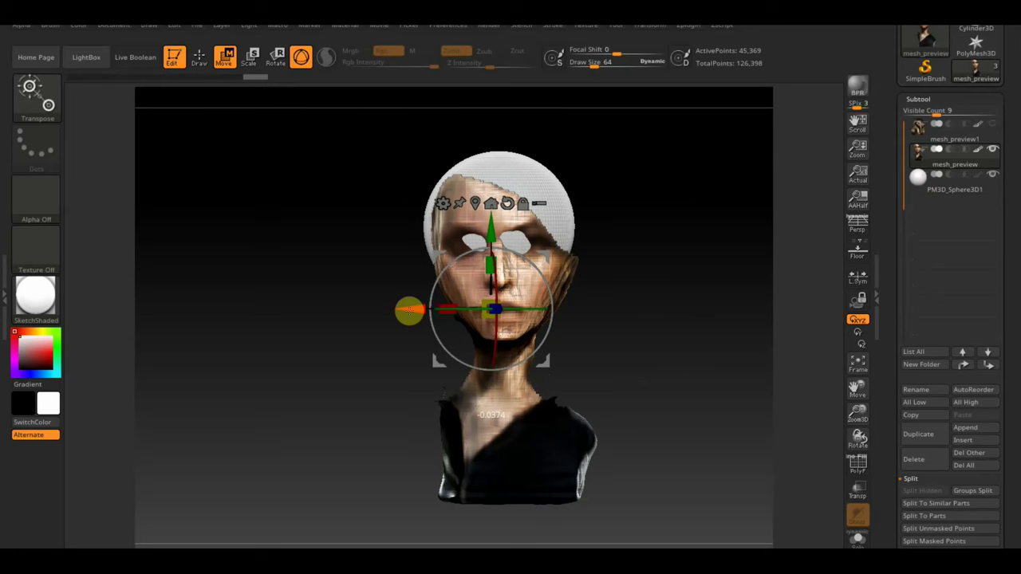
left_click_drag(532, 311, 533, 312)
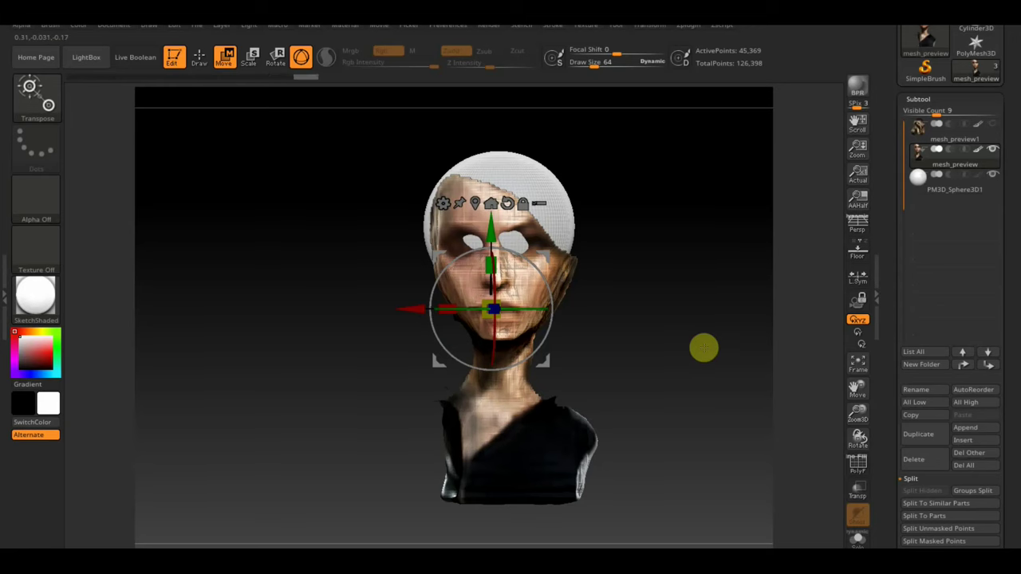
mouse_move(702, 343)
left_mouse_down()
mouse_move(704, 437)
mouse_move(703, 369)
mouse_move(707, 407)
left_mouse_up()
mouse_move(550, 283)
left_mouse_down()
mouse_move(476, 225)
mouse_move(385, 354)
left_mouse_up()
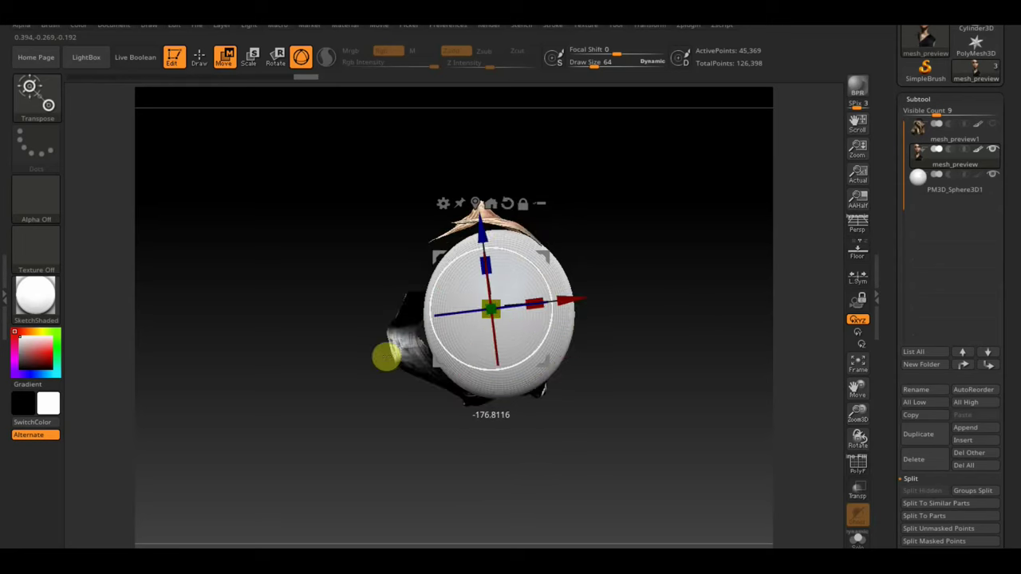
mouse_move(567, 411)
left_mouse_down()
mouse_move(611, 296)
mouse_move(605, 368)
mouse_move(562, 360)
mouse_move(806, 423)
left_mouse_up()
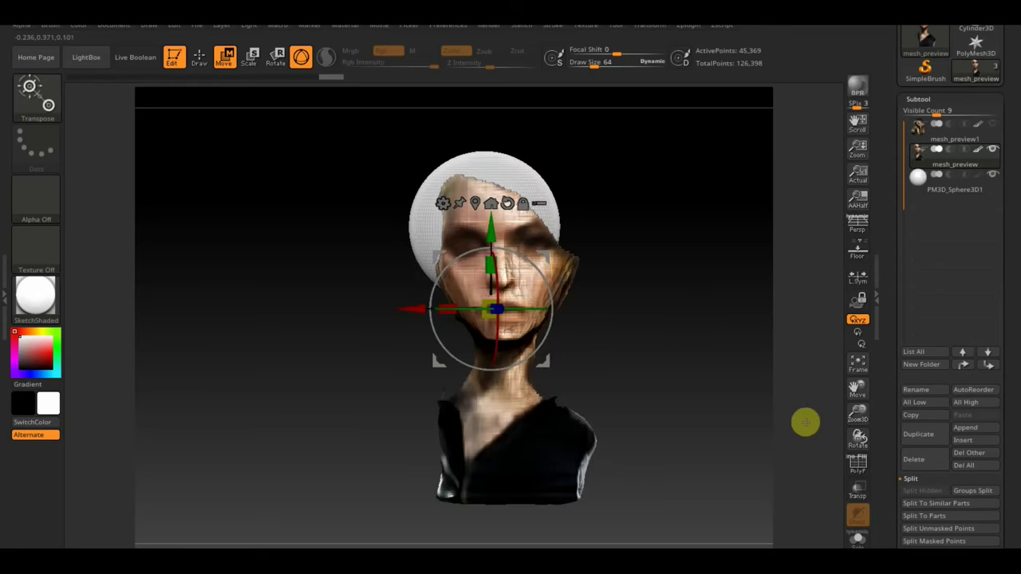
Try Mirror And Weld on the face mesh, then undo it.
scroll(1007, 506, "down", 1)
scroll(1015, 459, "down", 1)
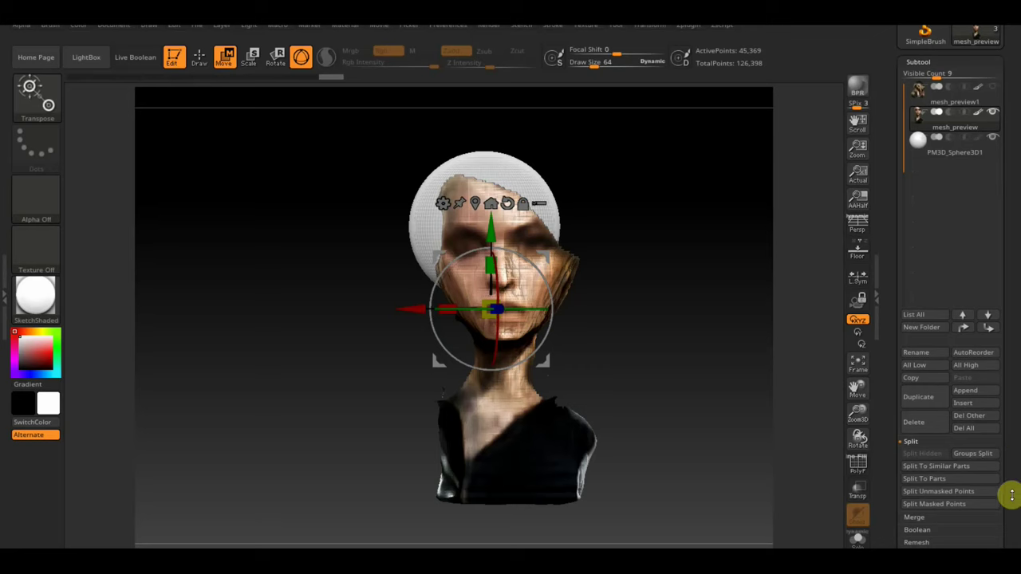
scroll(1012, 412, "down", 5)
left_click(933, 363)
left_click(938, 134)
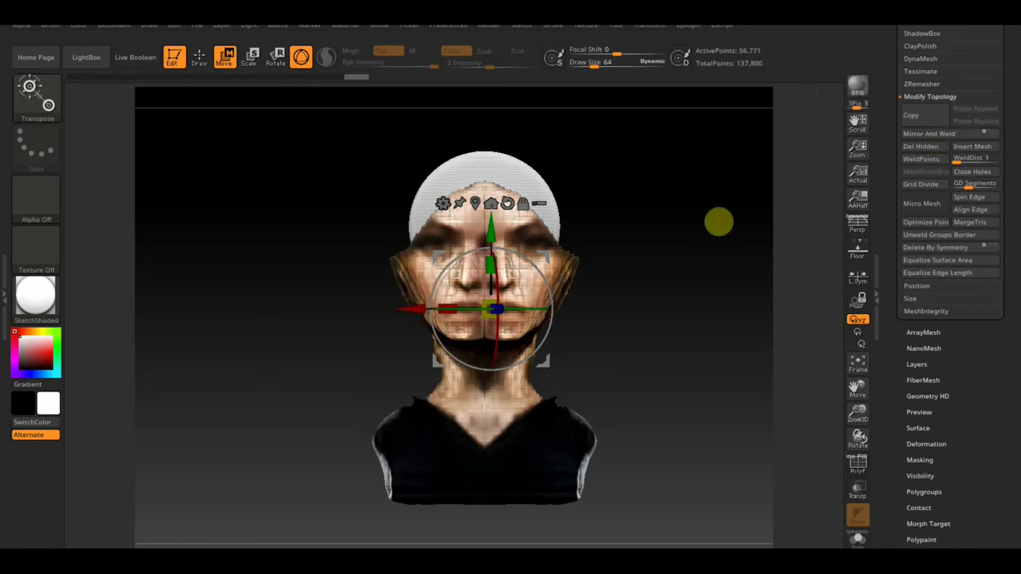
key("ctrl+z")
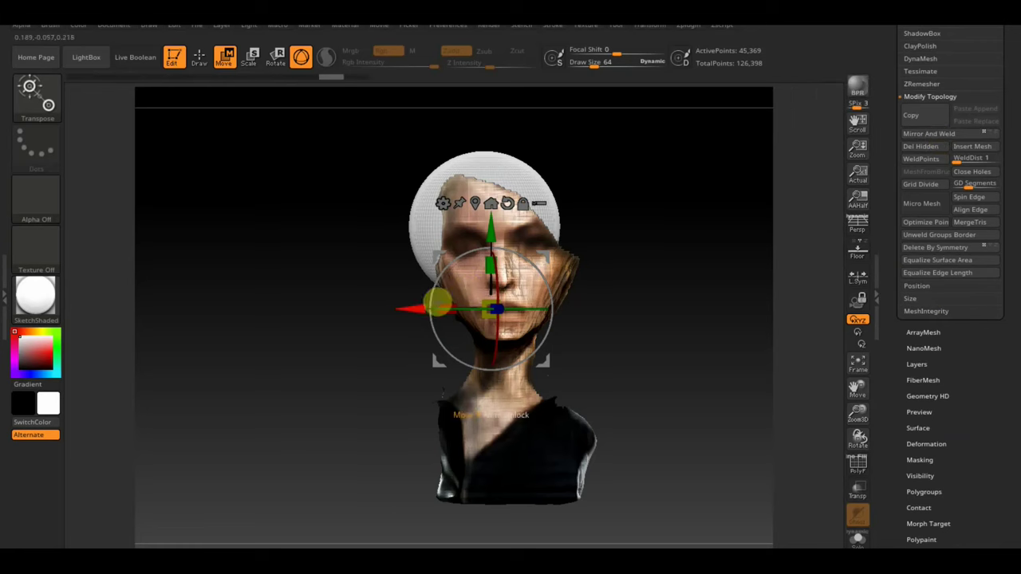
Slide the face mesh left, show the floor grid, and try Insert Mesh before undoing it.
left_click_drag(410, 311, 397, 315)
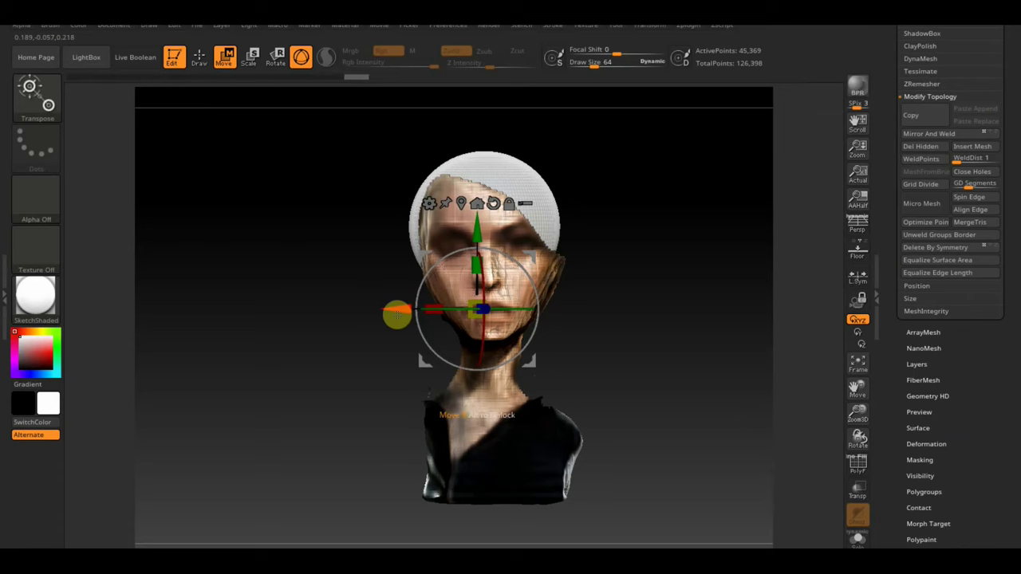
left_click(857, 250)
mouse_move(707, 308)
left_mouse_down()
mouse_move(713, 385)
mouse_move(539, 299)
left_mouse_up()
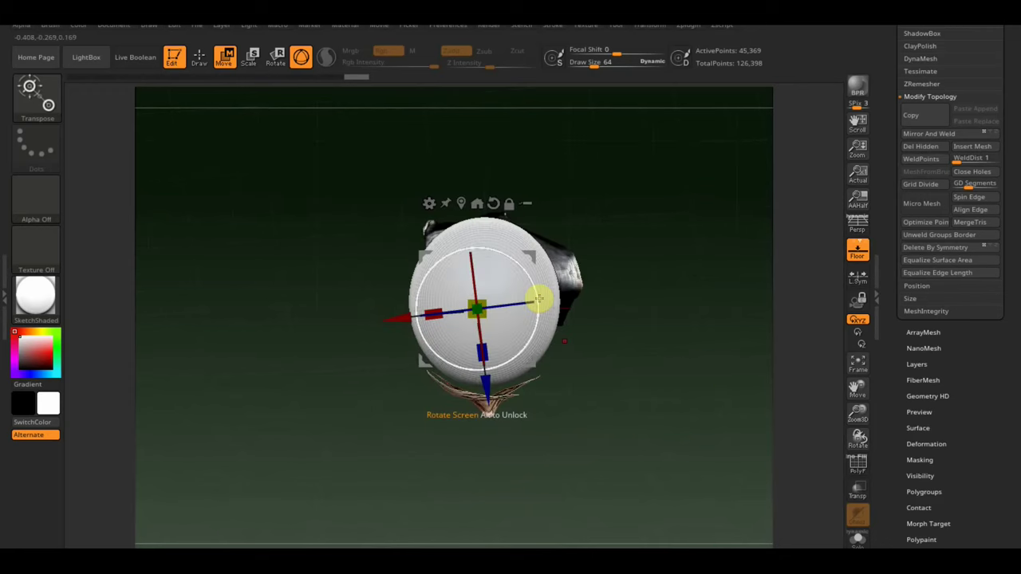
left_click_drag(534, 288, 539, 292)
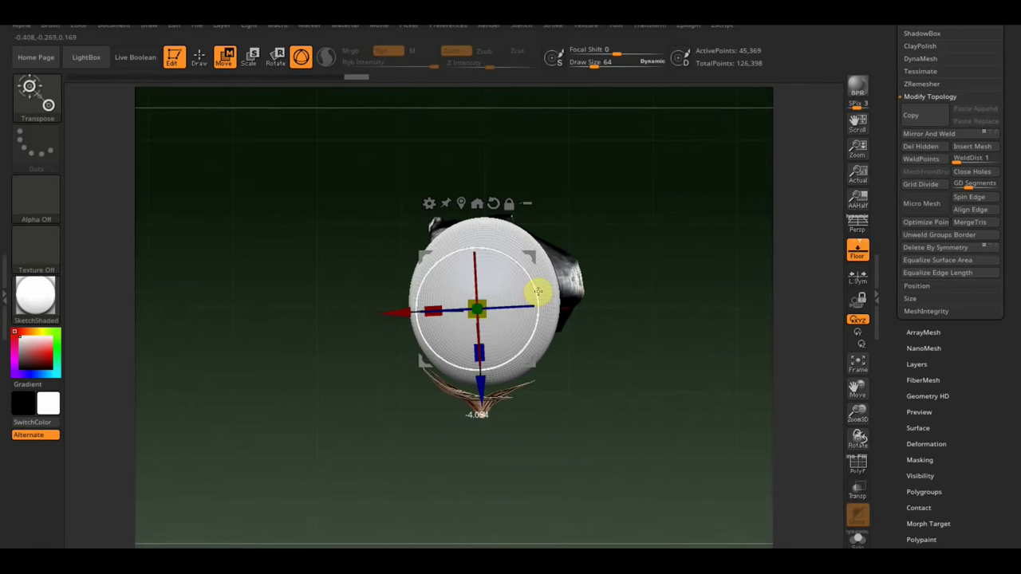
left_click(965, 150)
mouse_move(693, 335)
left_mouse_down()
mouse_move(673, 273)
mouse_move(683, 203)
left_mouse_up()
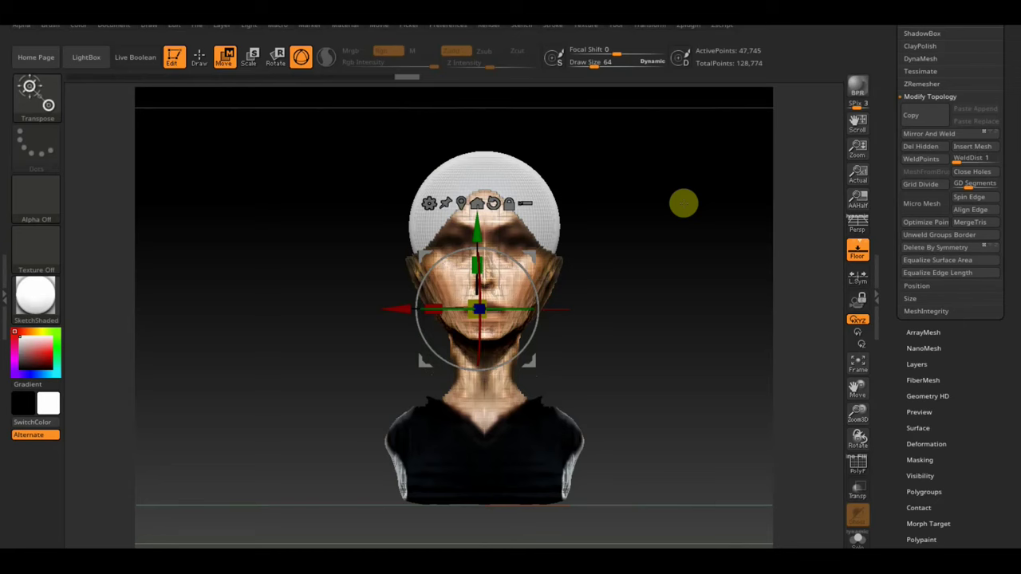
left_click_drag(674, 88, 668, 85)
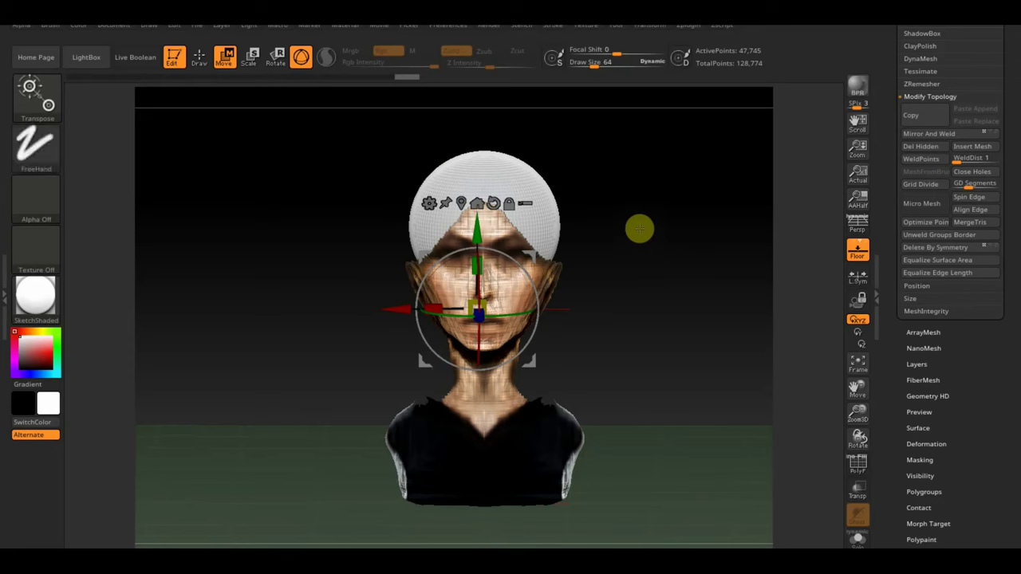
key("ctrl+z")
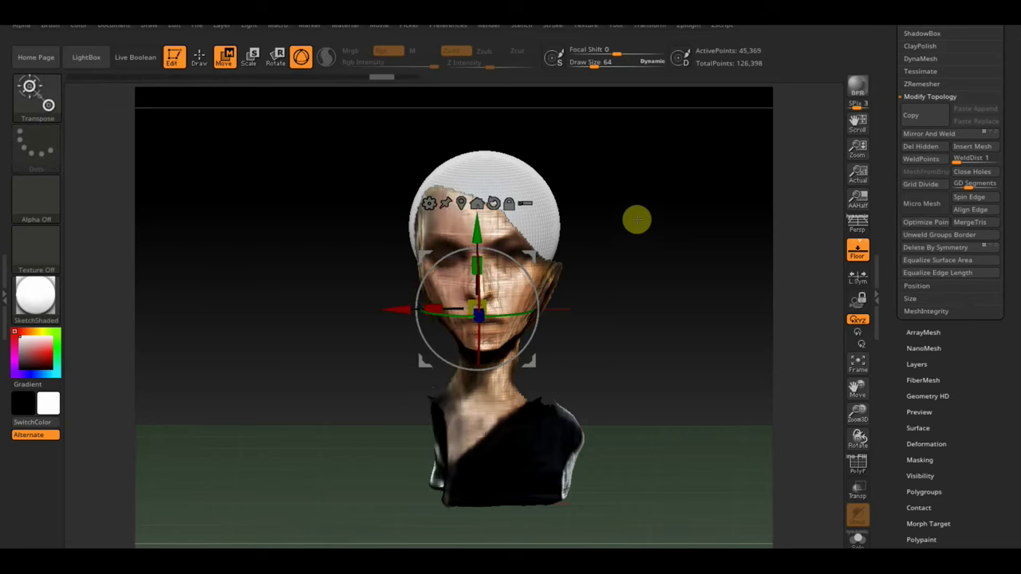
Rotate the model slightly, test Mirror And Weld again and undo it, then switch to Draw.
left_click_drag(636, 218, 646, 291)
left_click_drag(538, 292, 534, 260)
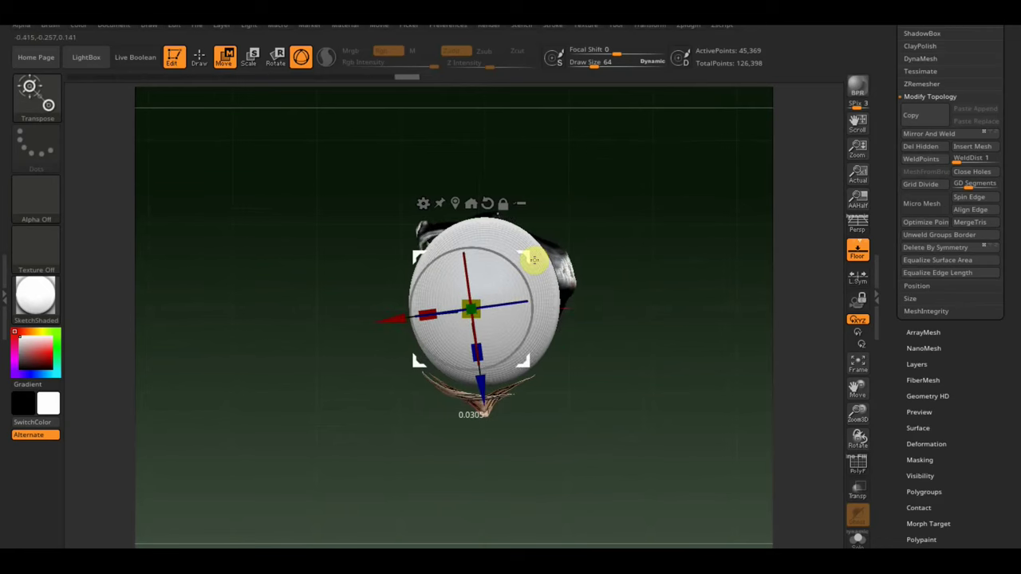
mouse_move(615, 341)
left_mouse_down()
mouse_move(630, 333)
mouse_move(633, 216)
left_mouse_up()
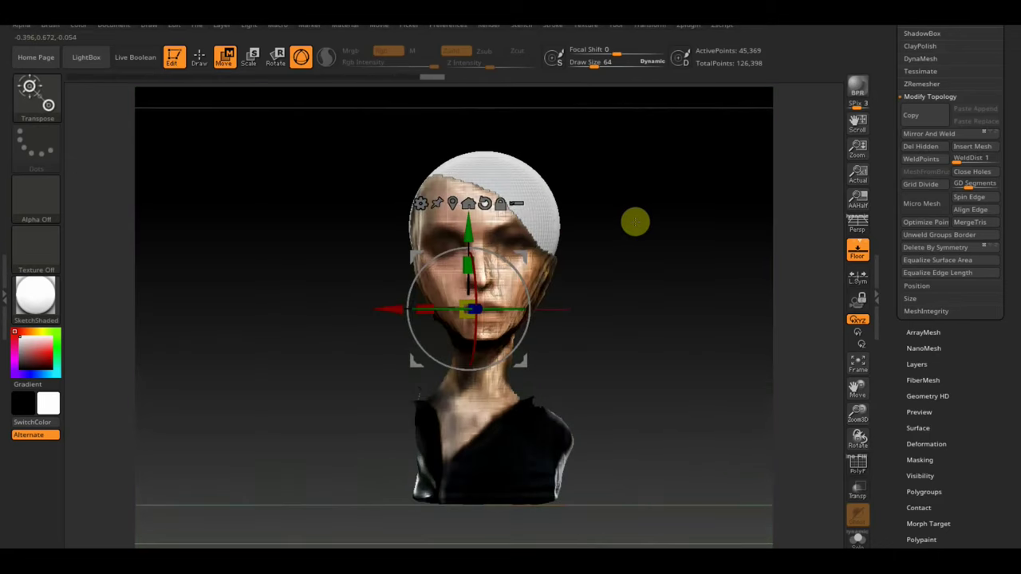
left_click(943, 135)
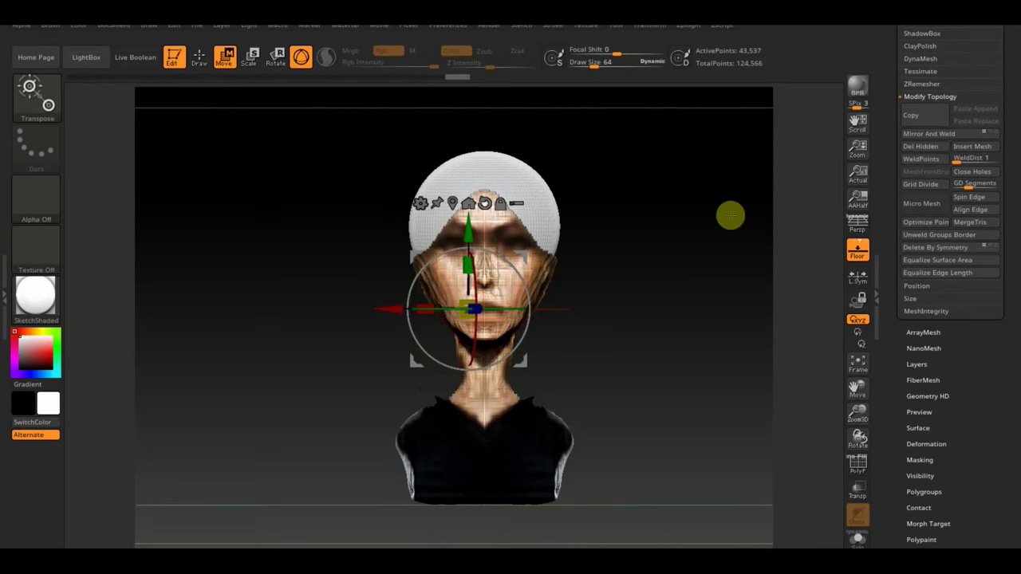
key("ctrl+z")
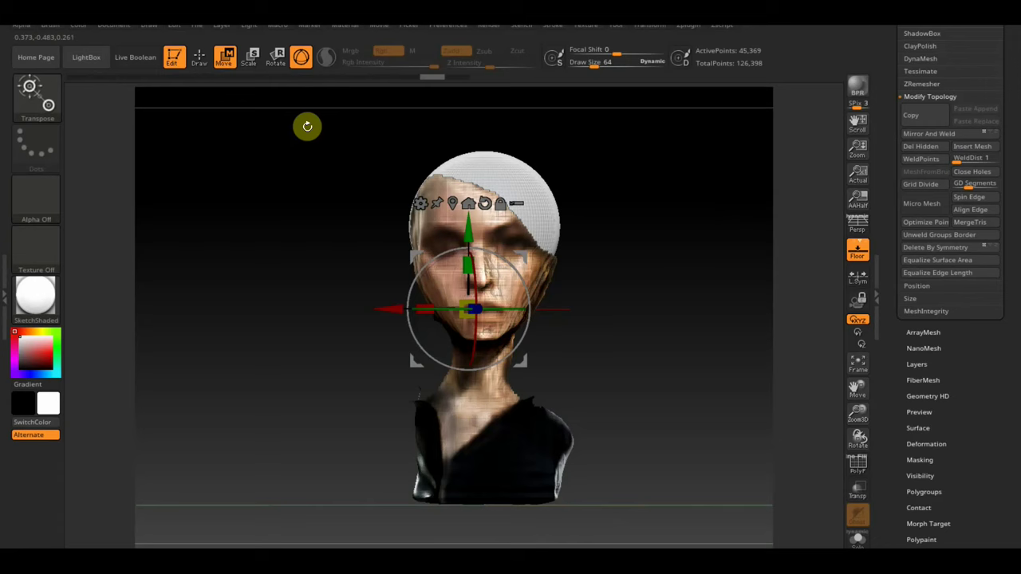
left_click(205, 70)
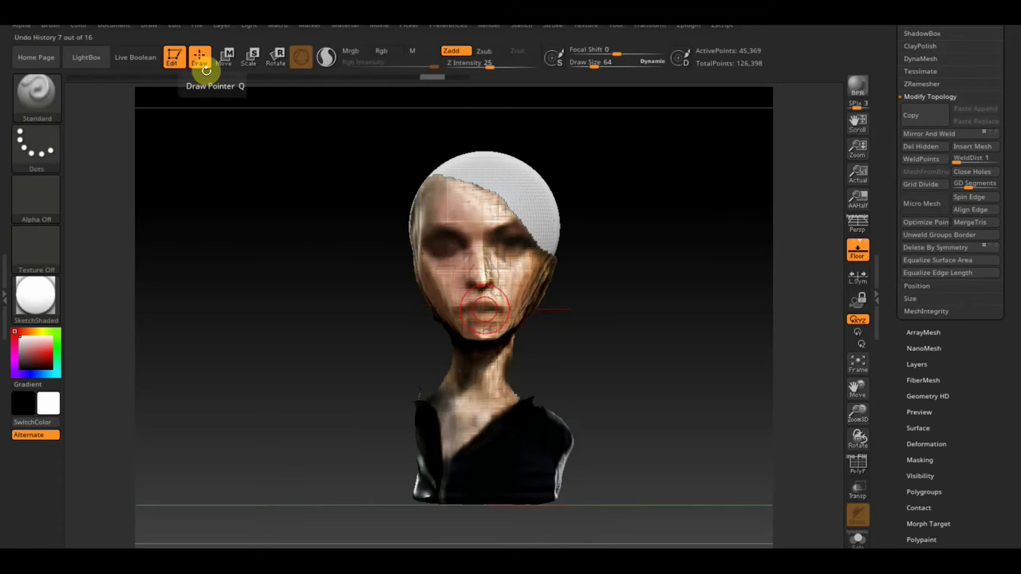
With the Move Topological brush, widen the neck, pull out the right shoulder and stretch the V-neck down.
key("b")
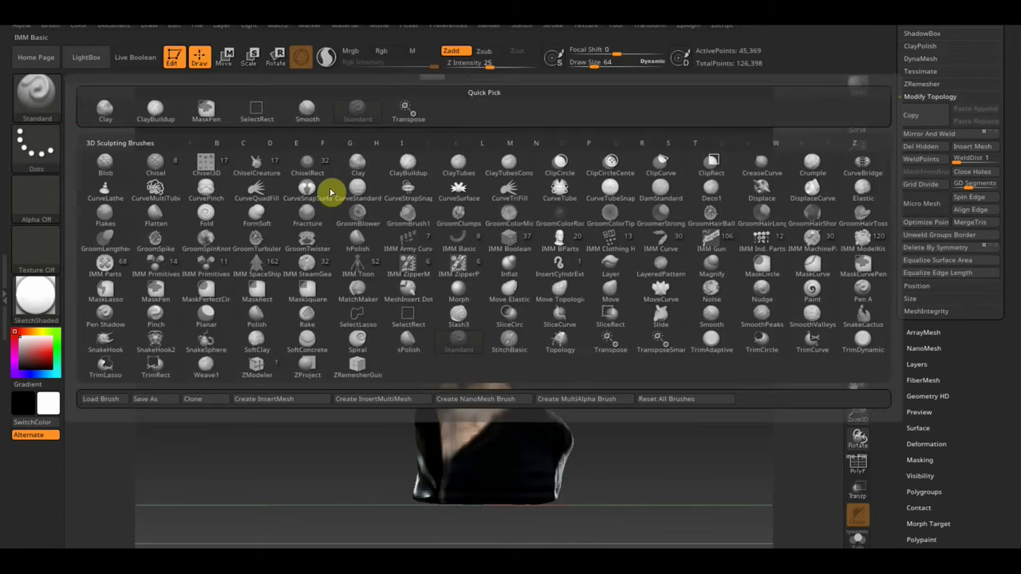
key("m")
key("t")
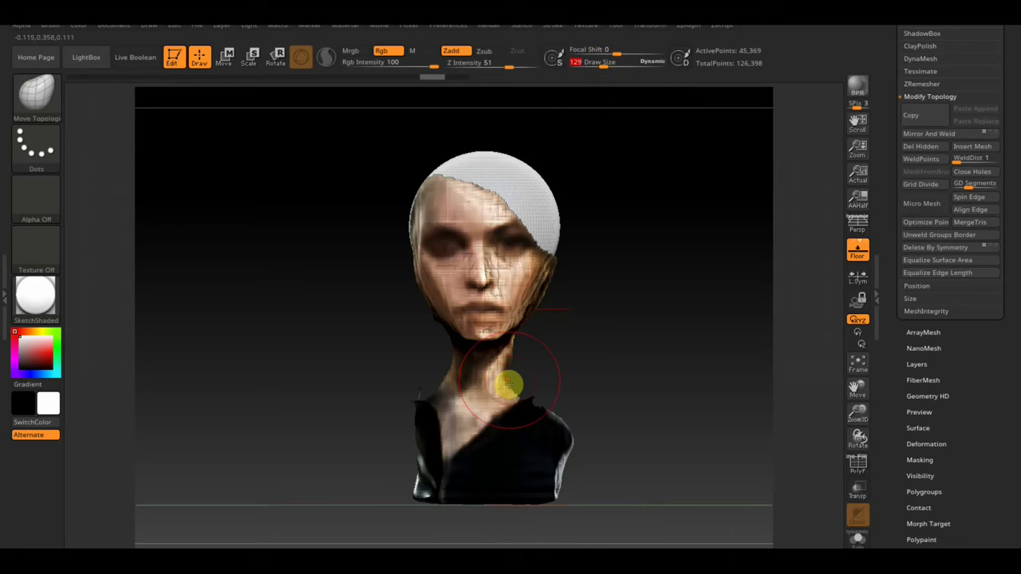
left_click_drag(508, 386, 527, 386)
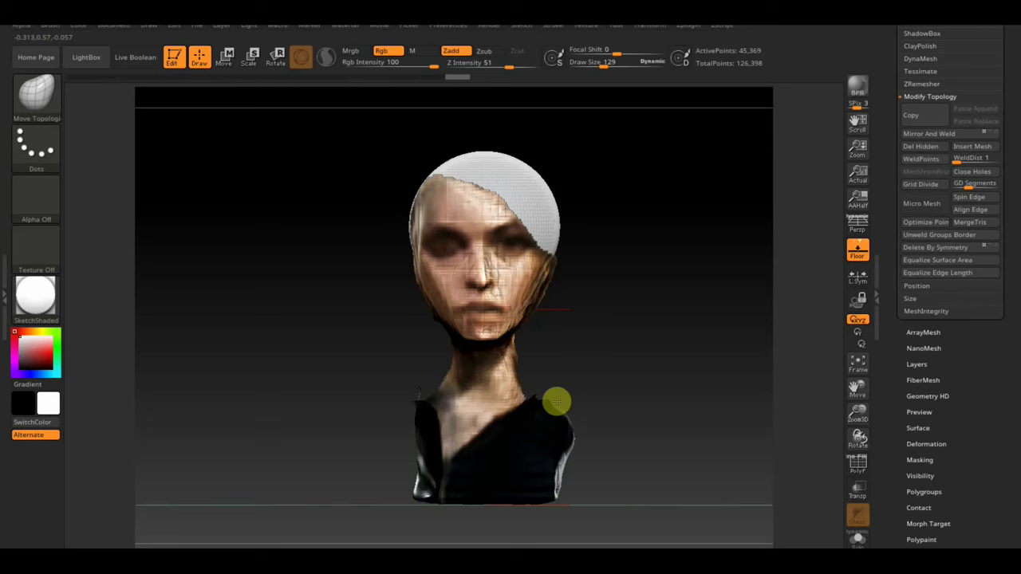
mouse_move(557, 403)
left_mouse_down()
mouse_move(580, 422)
mouse_move(568, 437)
left_mouse_up()
left_click_drag(456, 461, 476, 474)
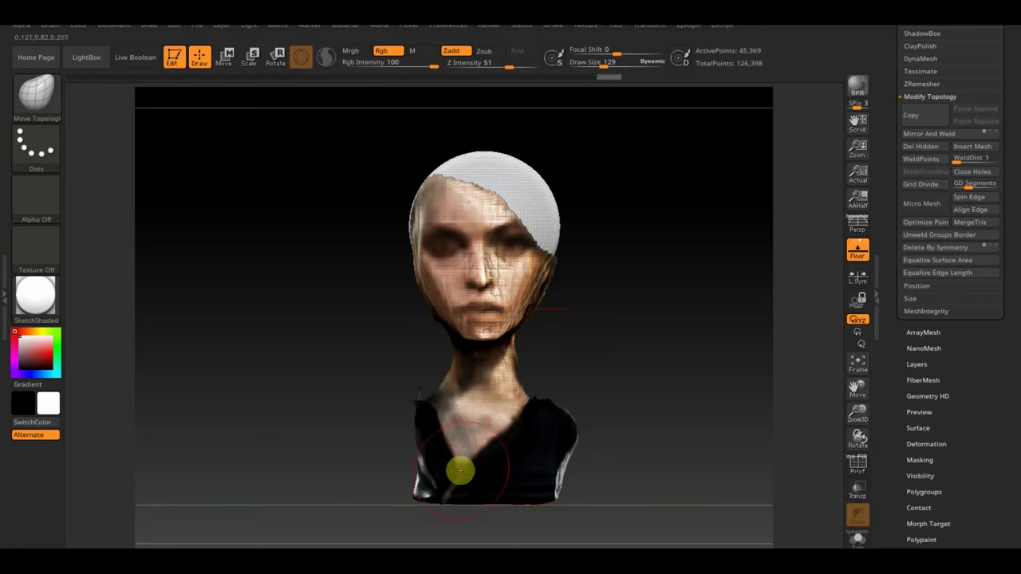
left_click_drag(487, 467, 513, 450)
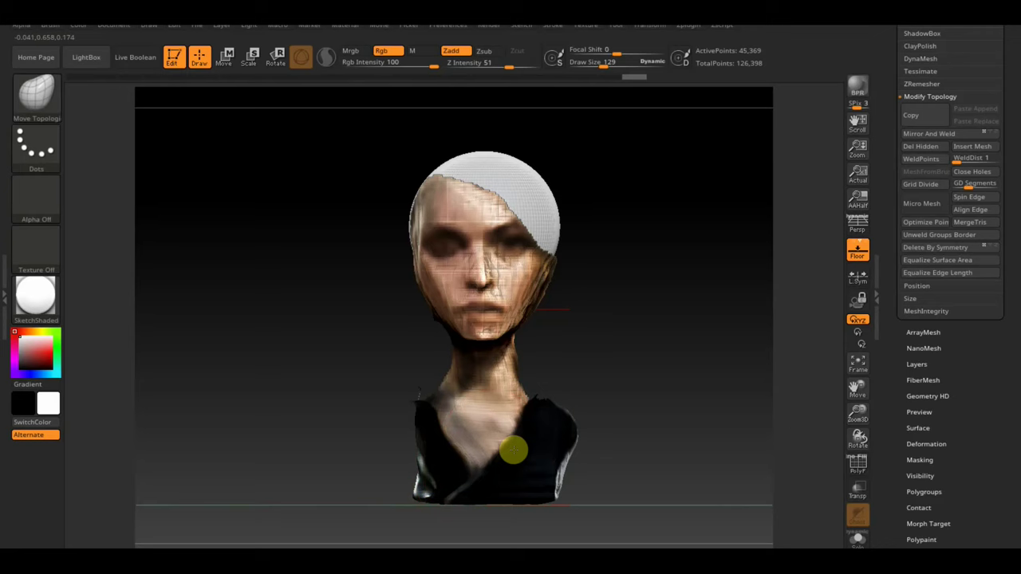
mouse_move(540, 406)
left_mouse_down()
mouse_move(615, 365)
mouse_move(559, 360)
mouse_move(645, 451)
mouse_move(656, 183)
mouse_move(663, 330)
left_mouse_up()
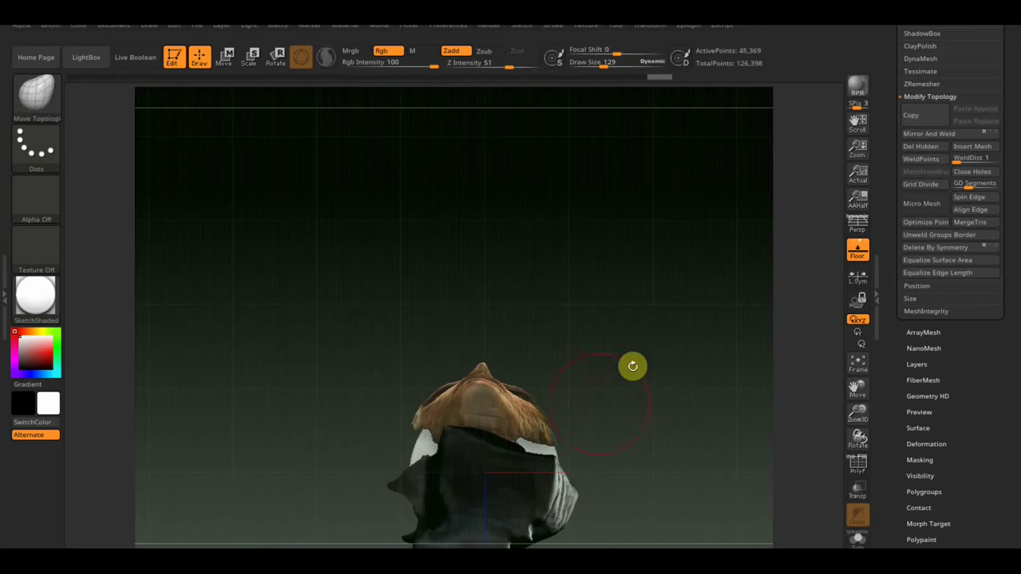
With the Move gizmo, apply Mirror And Weld, then shift and rotate the model slightly.
key("w")
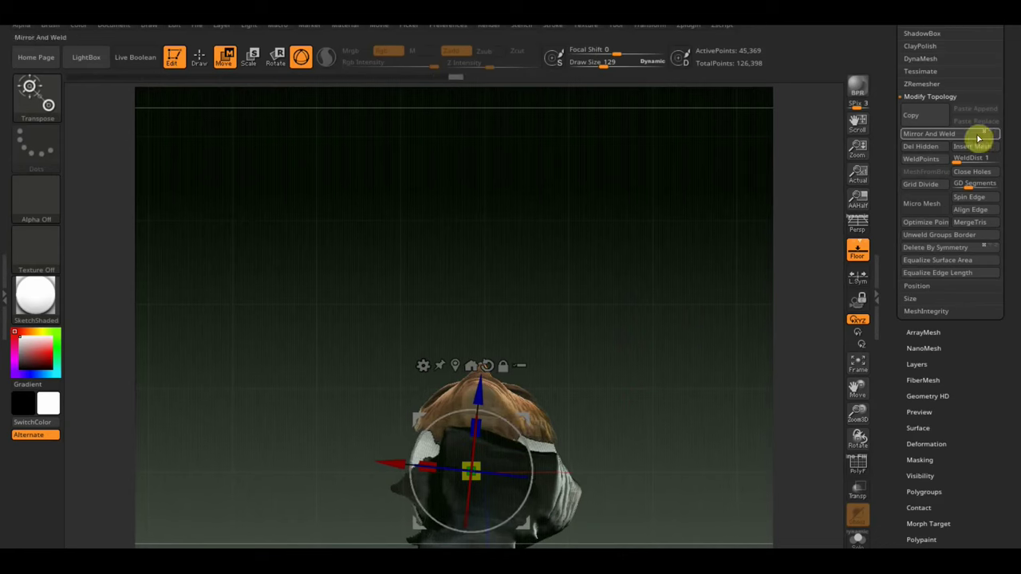
left_click(945, 141)
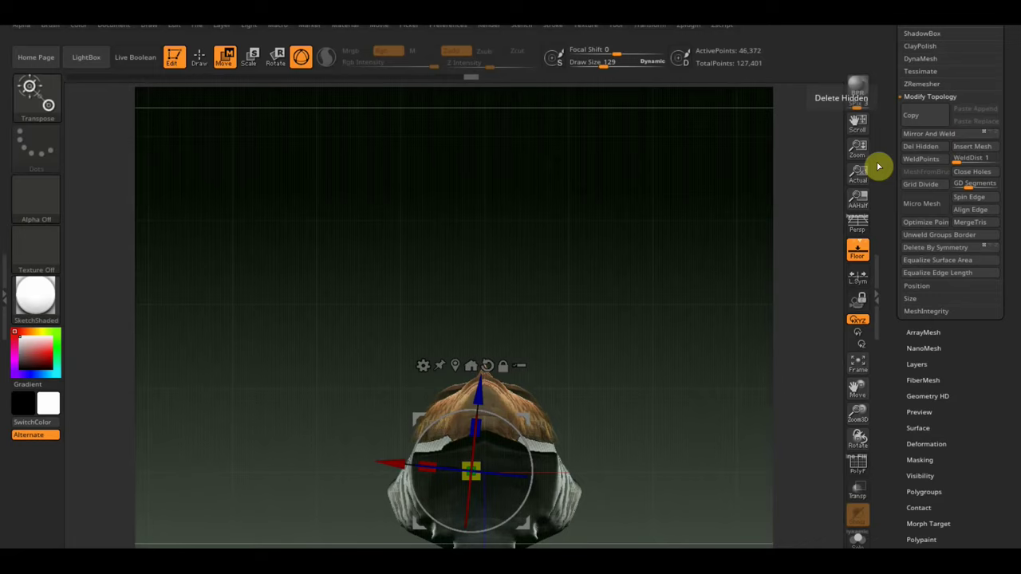
left_click_drag(646, 401, 659, 280)
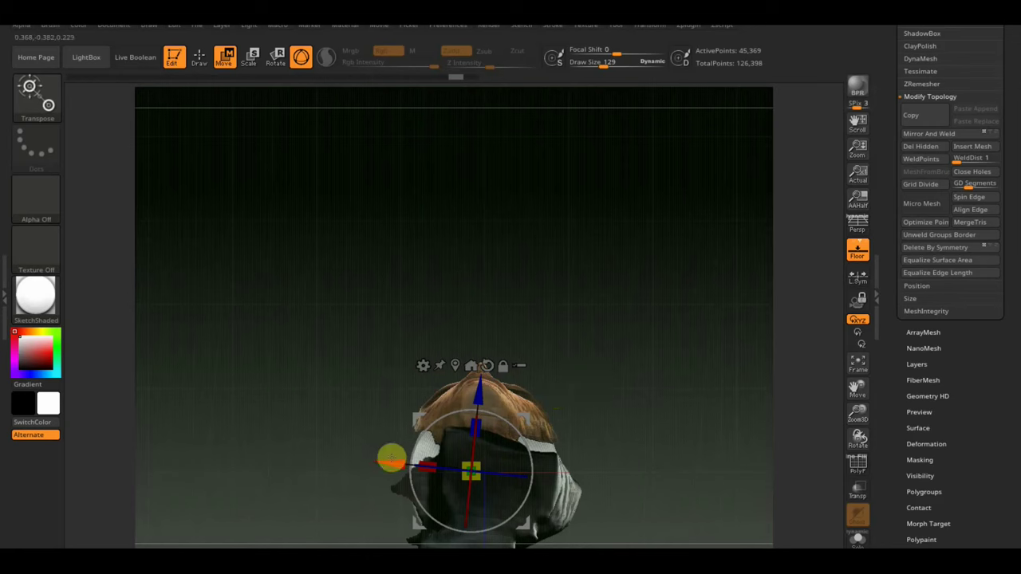
left_click_drag(388, 454, 389, 458)
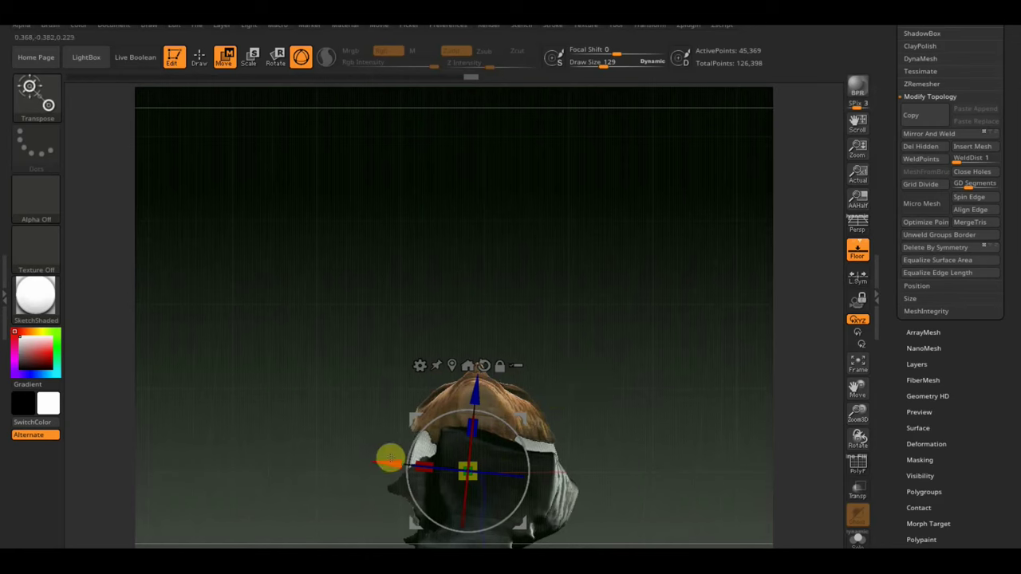
left_click_drag(516, 431, 516, 431)
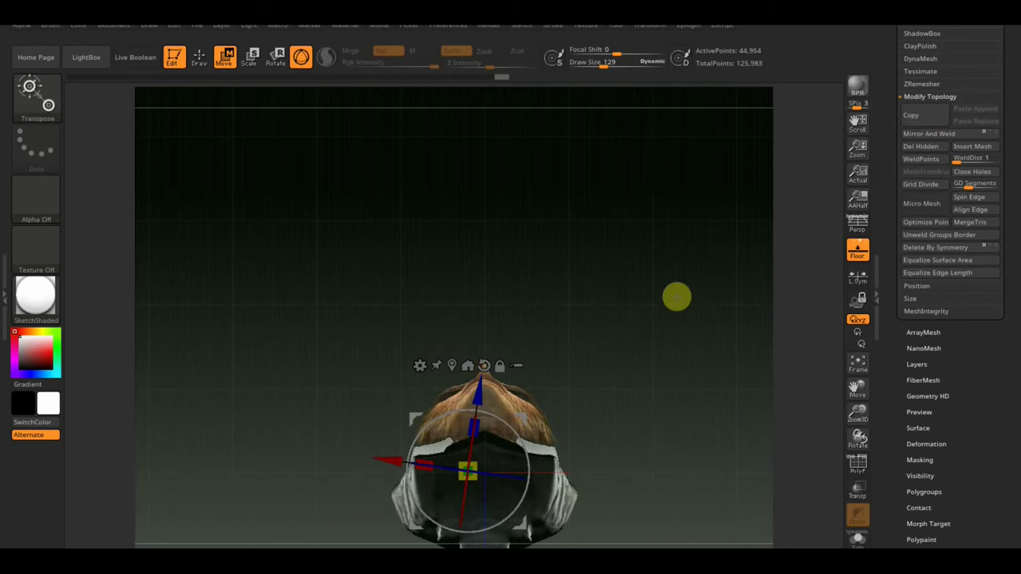
left_click_drag(676, 296, 676, 417)
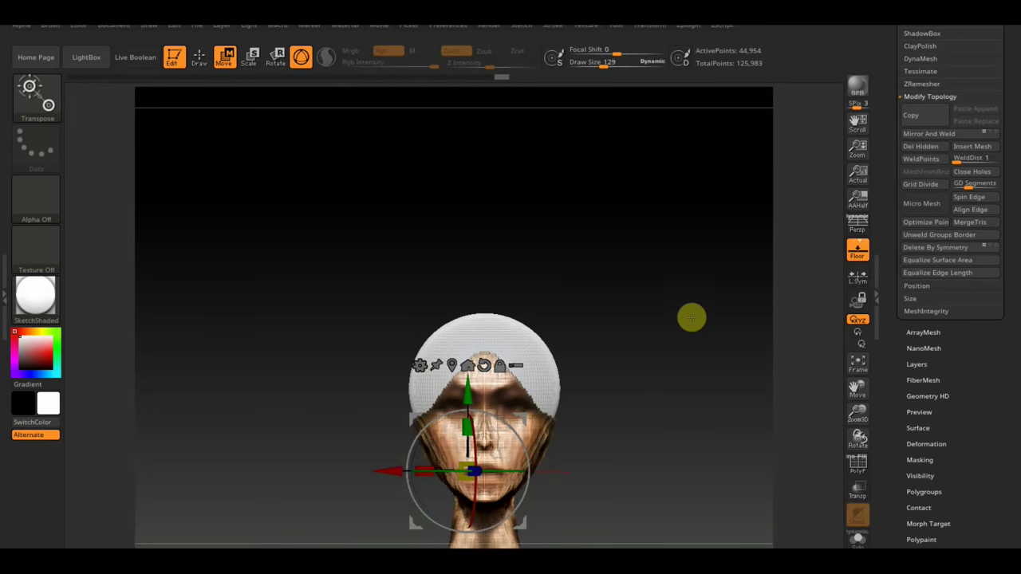
Nudge the face mesh along X, mirror it, then rotate and shift it to align.
left_click_drag(691, 314, 679, 200, "alt")
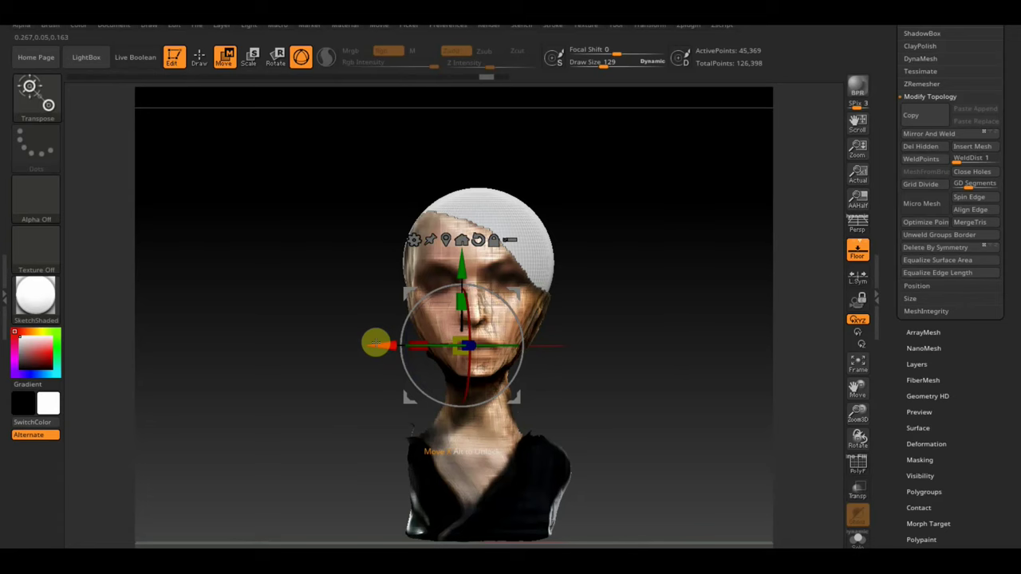
left_click_drag(375, 343, 380, 340)
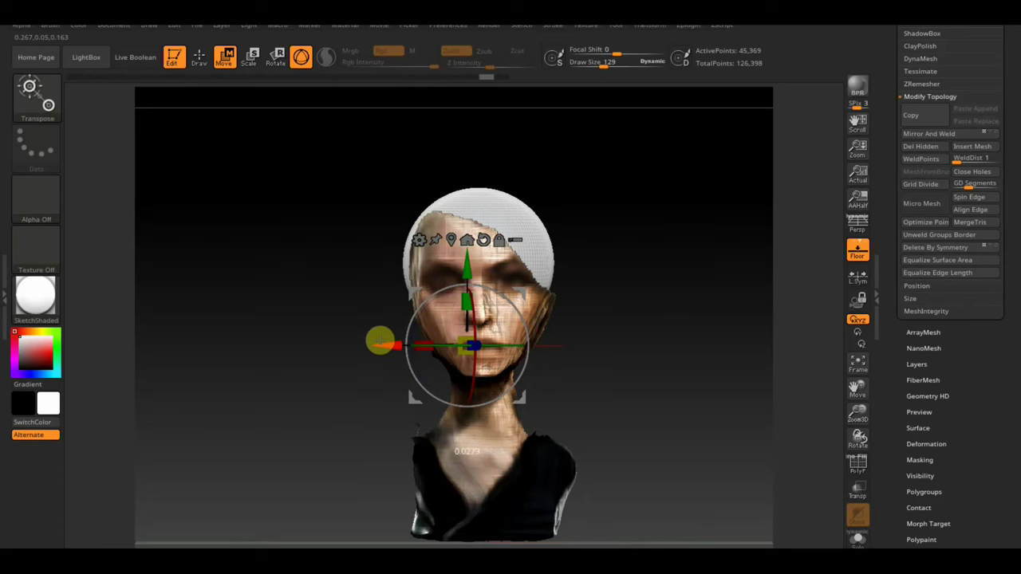
left_click(944, 134)
mouse_move(699, 233)
left_mouse_down()
mouse_move(700, 293)
mouse_move(729, 306)
mouse_move(686, 192)
left_mouse_up()
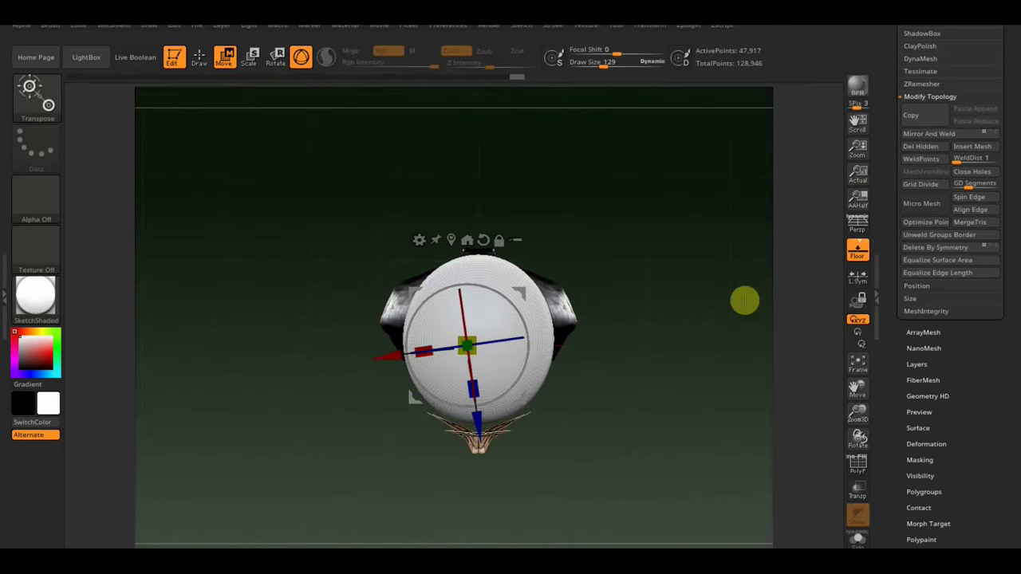
mouse_move(523, 313)
left_mouse_down()
mouse_move(419, 240)
mouse_move(323, 390)
left_mouse_up()
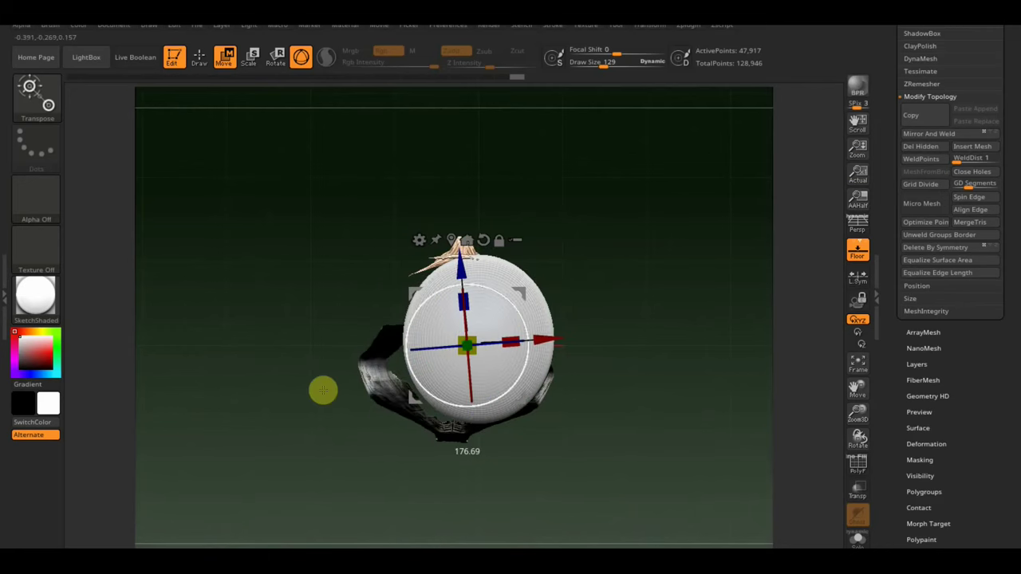
left_click_drag(548, 340, 562, 335)
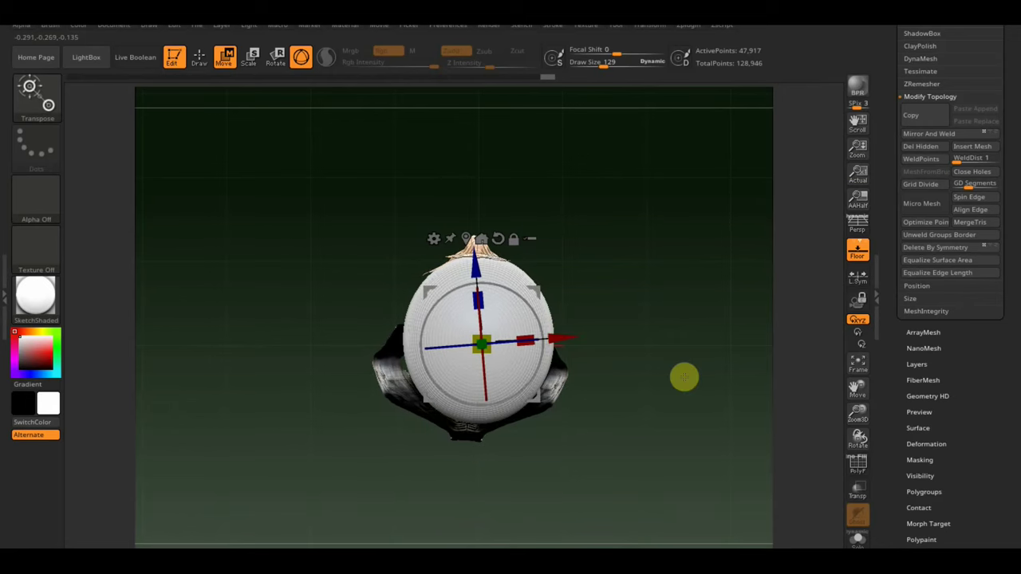
left_click_drag(684, 377, 659, 330, "shift")
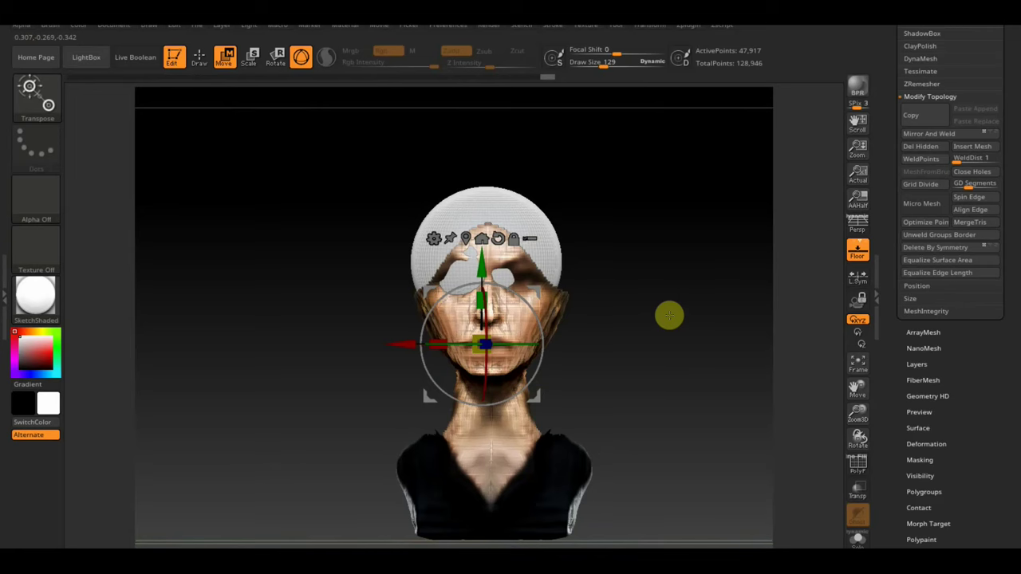
Check the profile and front views, then Mirror And Weld the face mesh again.
mouse_move(670, 315)
left_mouse_down()
mouse_move(645, 349)
mouse_move(602, 346)
mouse_move(654, 342)
left_mouse_up()
left_click_drag(423, 348, 399, 358)
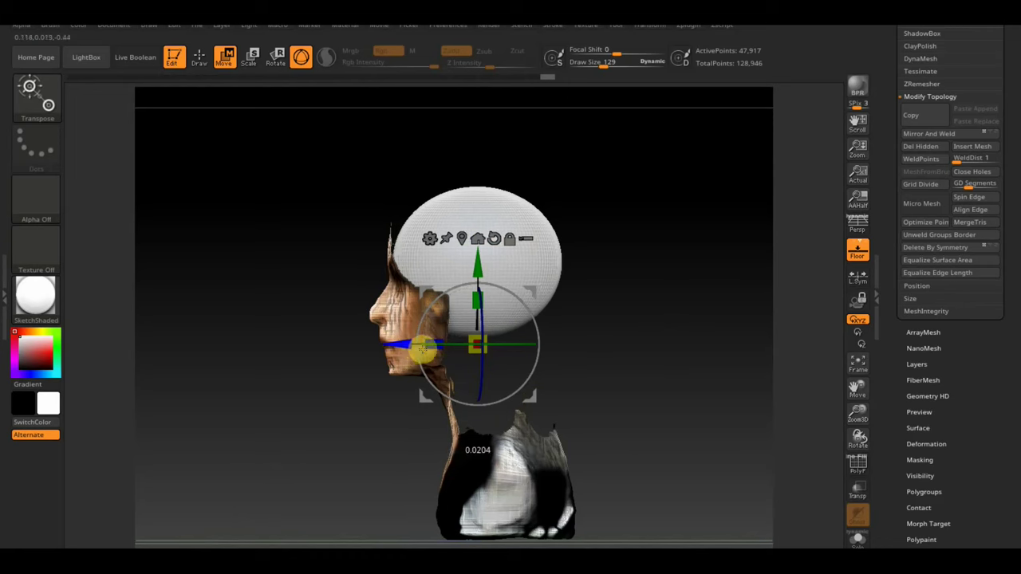
mouse_move(509, 330)
left_mouse_down()
mouse_move(650, 322)
mouse_move(649, 332)
left_mouse_up()
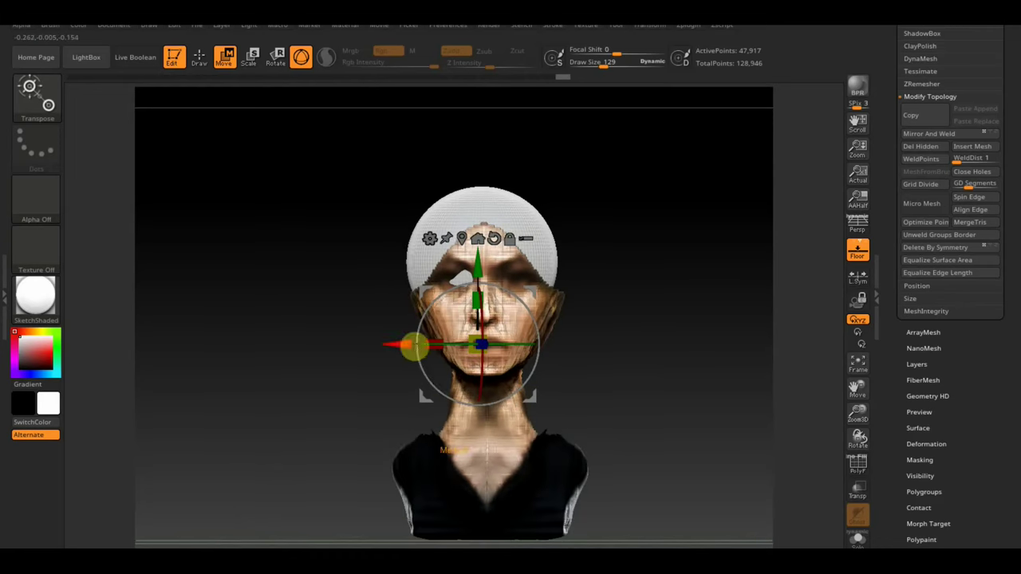
left_click(929, 134)
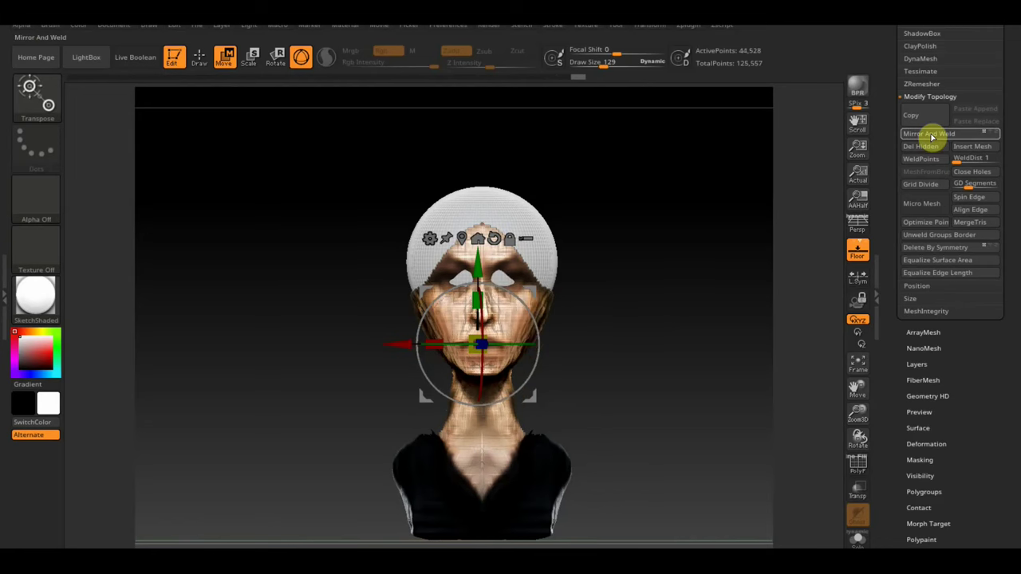
Nudge the face mesh slightly left and test Mirror And Weld, undoing each attempt.
left_click(930, 135)
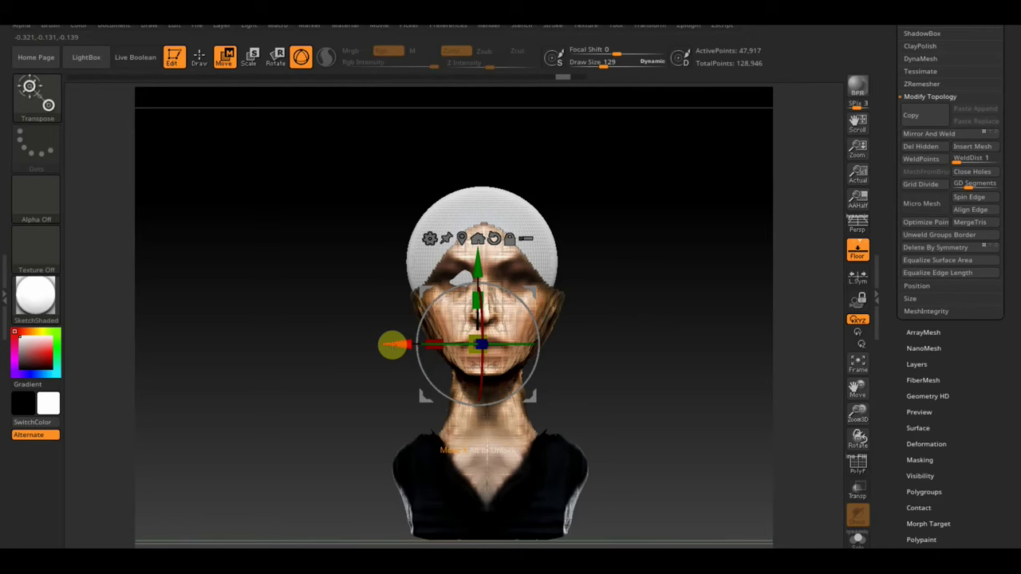
left_click_drag(393, 345, 390, 345)
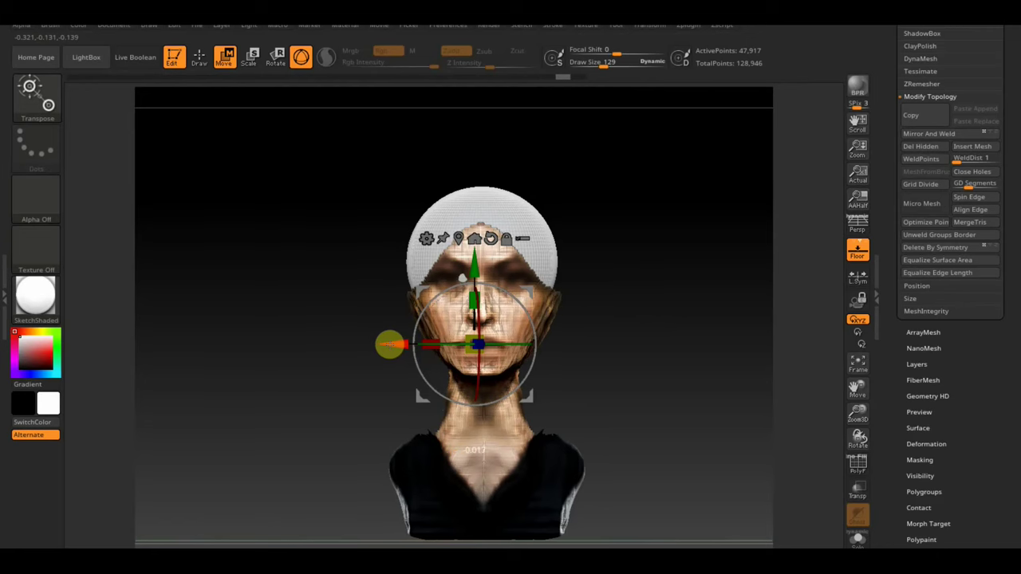
left_click(940, 134)
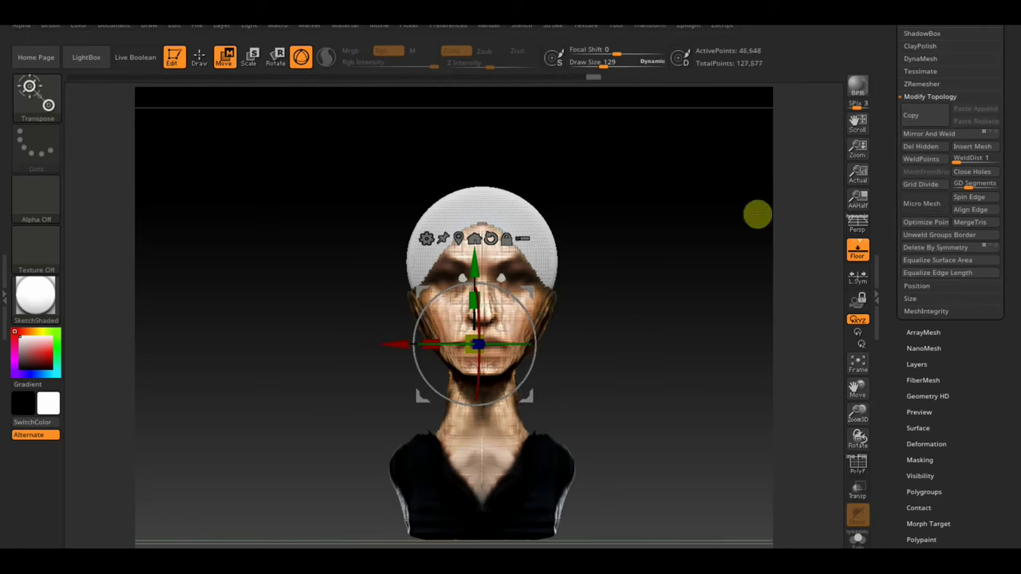
key("ctrl+z")
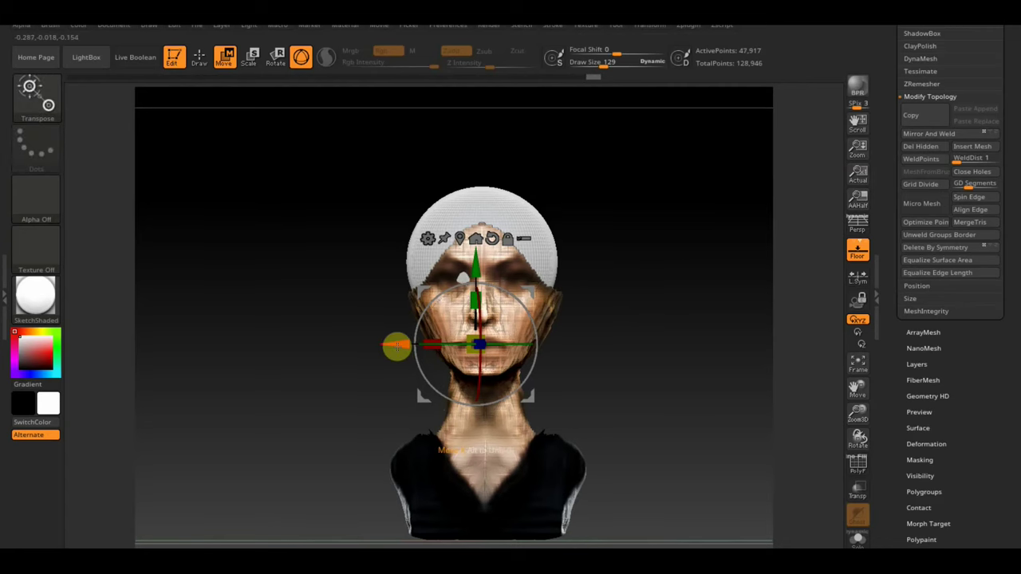
left_click(952, 136)
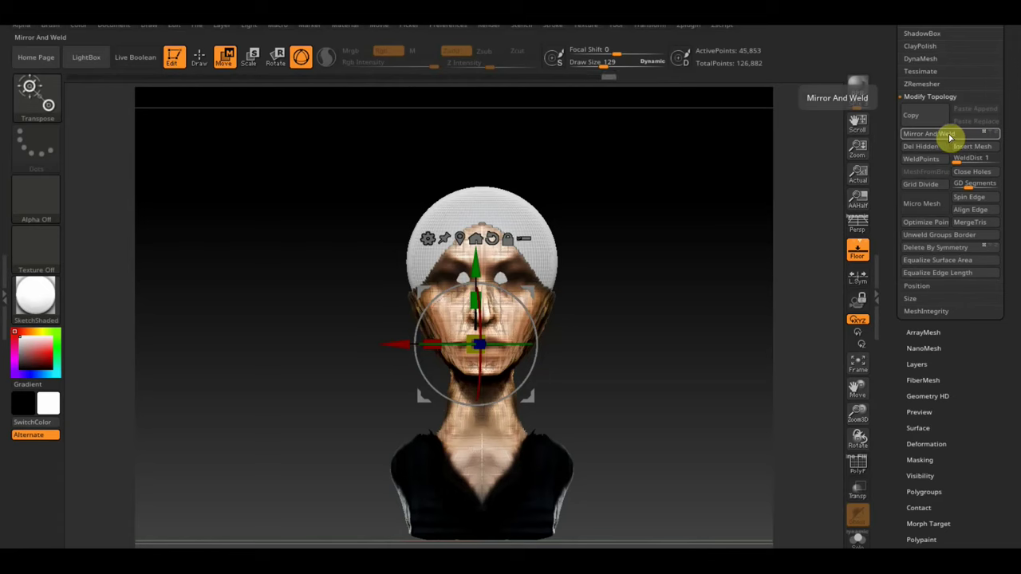
key("ctrl+z")
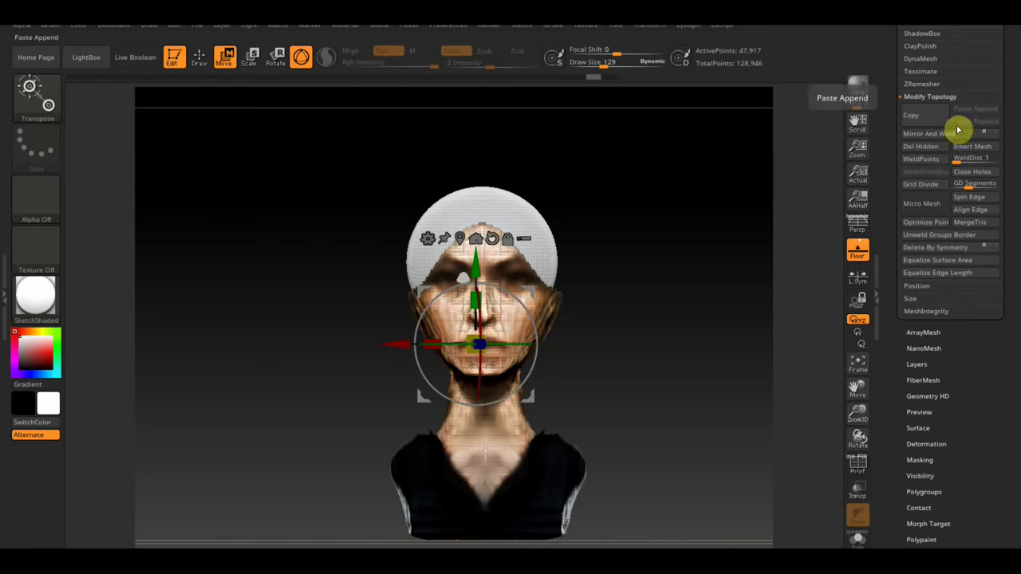
Rotate and re-offset the face mesh along X until Mirror And Weld gives clean eye holes.
mouse_move(822, 263)
left_mouse_down()
mouse_move(803, 365)
mouse_move(790, 341)
left_mouse_up()
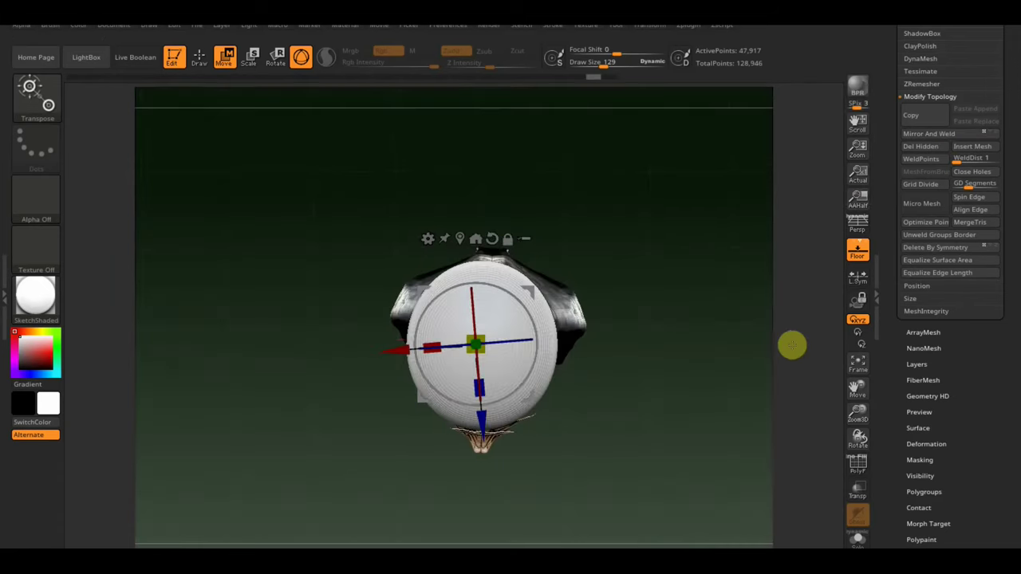
left_click_drag(538, 324, 539, 324)
mouse_move(743, 265)
left_mouse_down()
mouse_move(700, 178)
mouse_move(681, 194)
left_mouse_up()
left_click(906, 133)
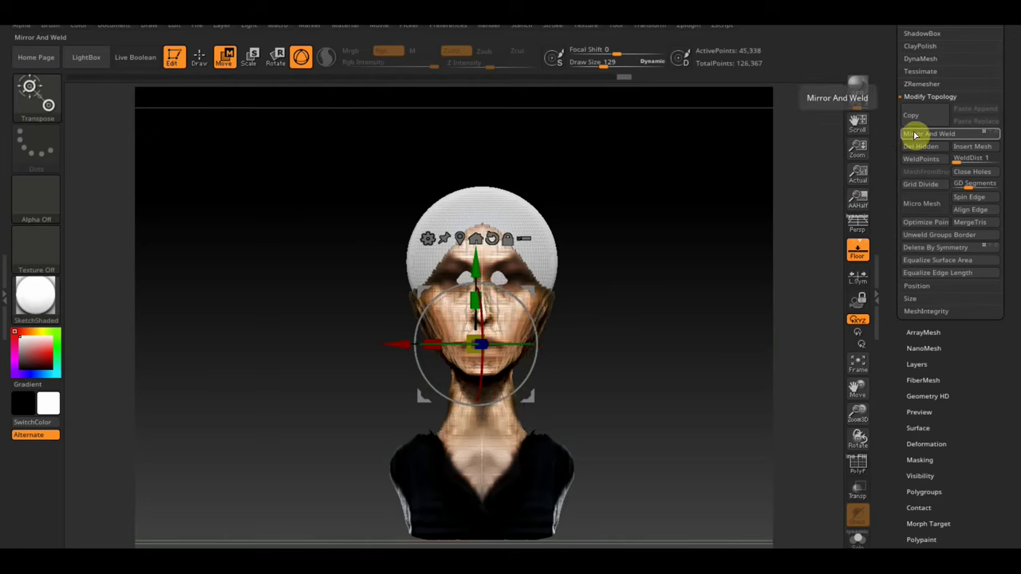
key("ctrl+z")
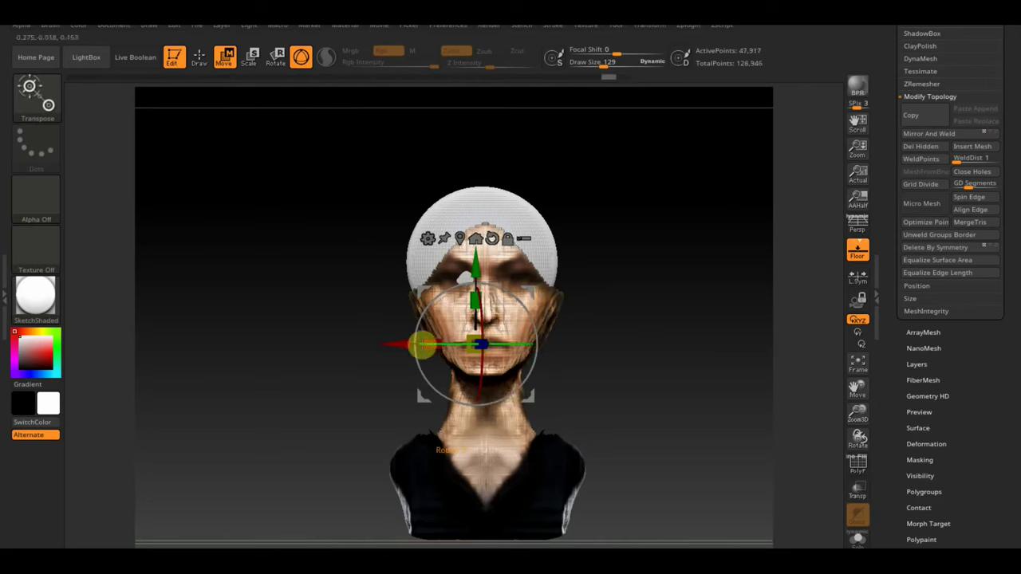
left_click_drag(395, 343, 402, 342)
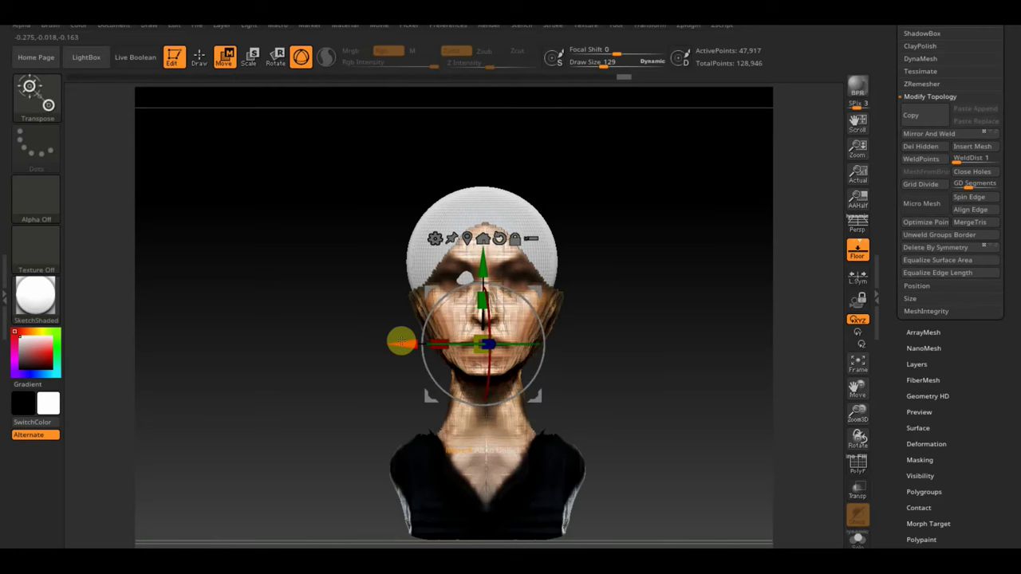
left_click_drag(402, 342, 399, 343)
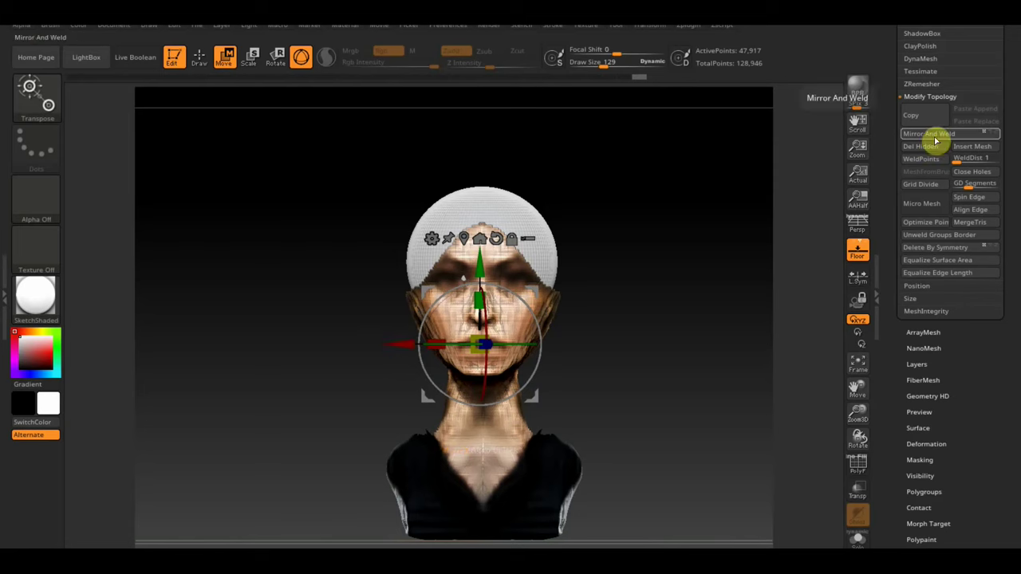
left_click(930, 135)
Switch to sculpting and set the brush Draw Size to 188.
mouse_move(696, 281)
left_mouse_down()
mouse_move(691, 296)
mouse_move(719, 281)
mouse_move(679, 251)
left_mouse_up()
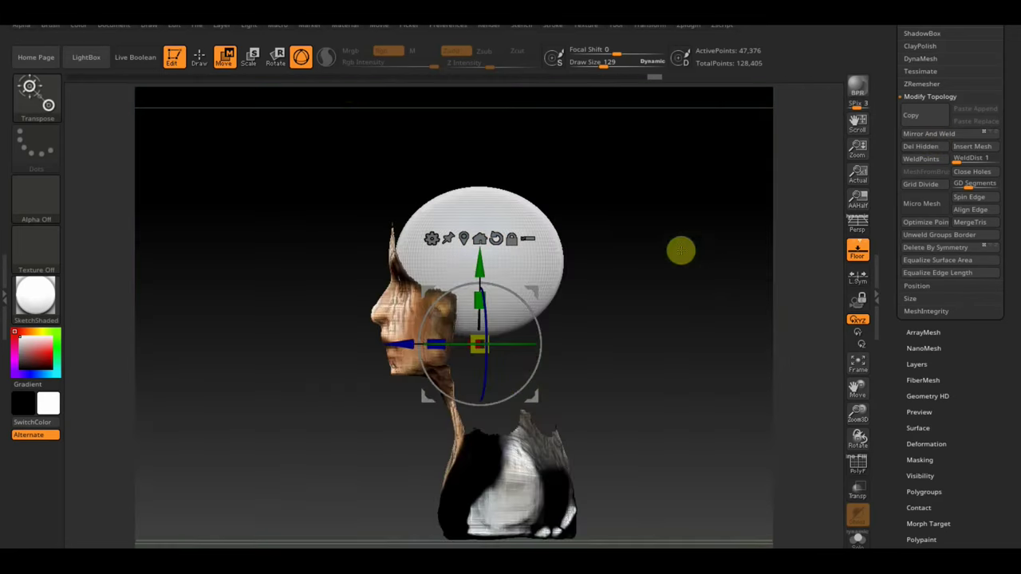
left_click(203, 60)
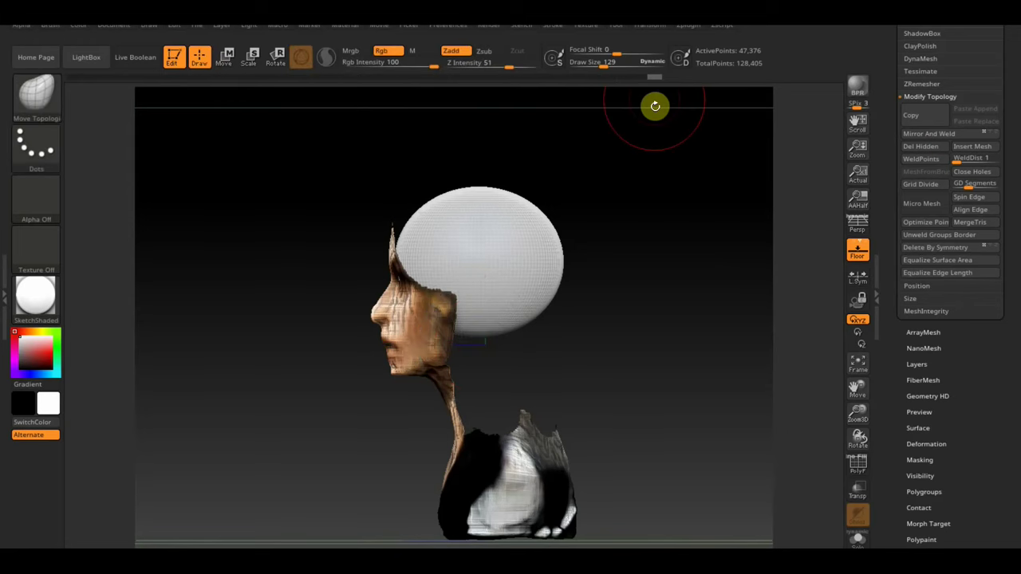
left_click_drag(604, 63, 610, 67)
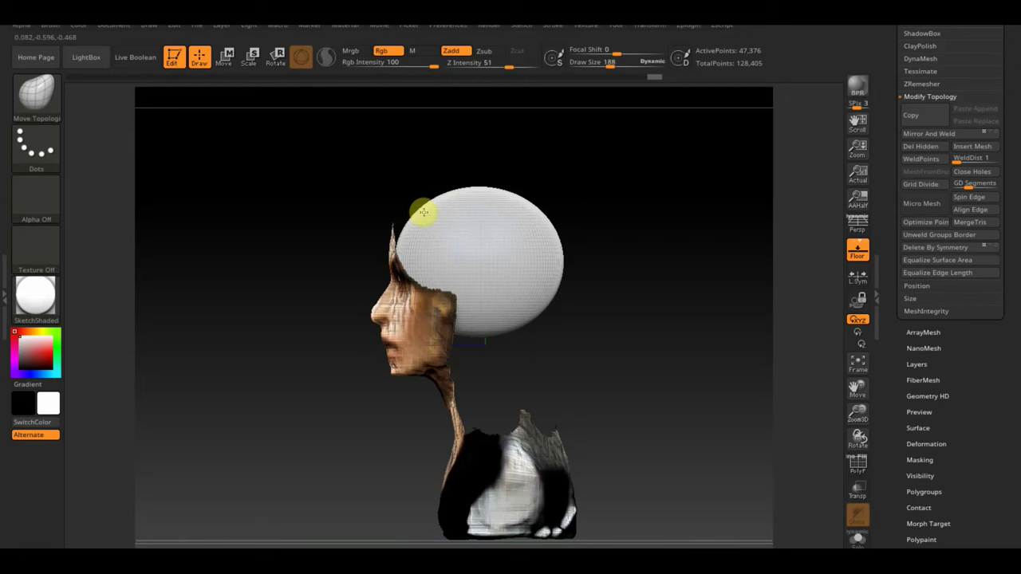
key("ctrl")
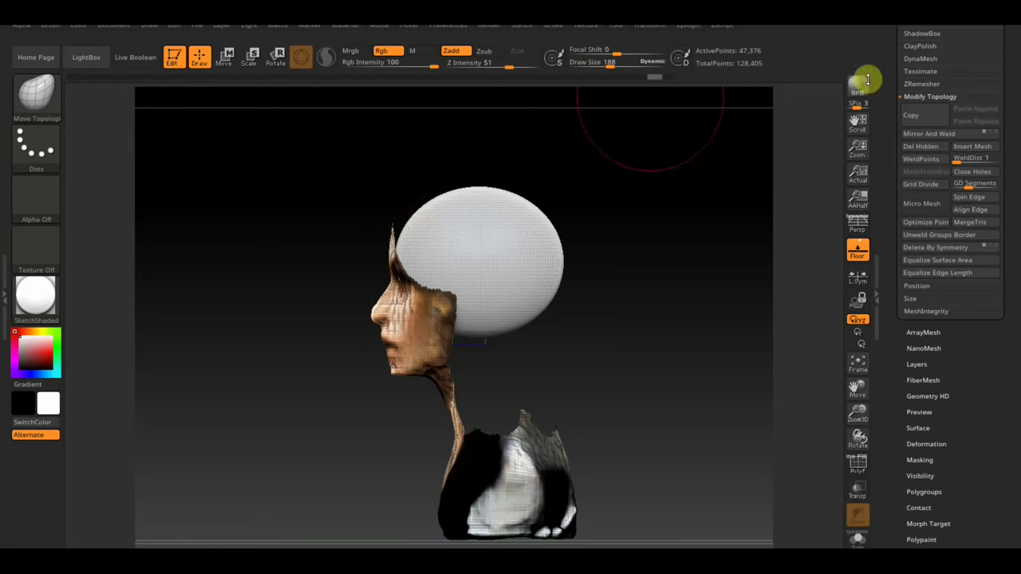
Select PM3D_Sphere3D1, pull it down around the back of the head, then reselect mesh_preview.
scroll(1007, 120, "up", 5)
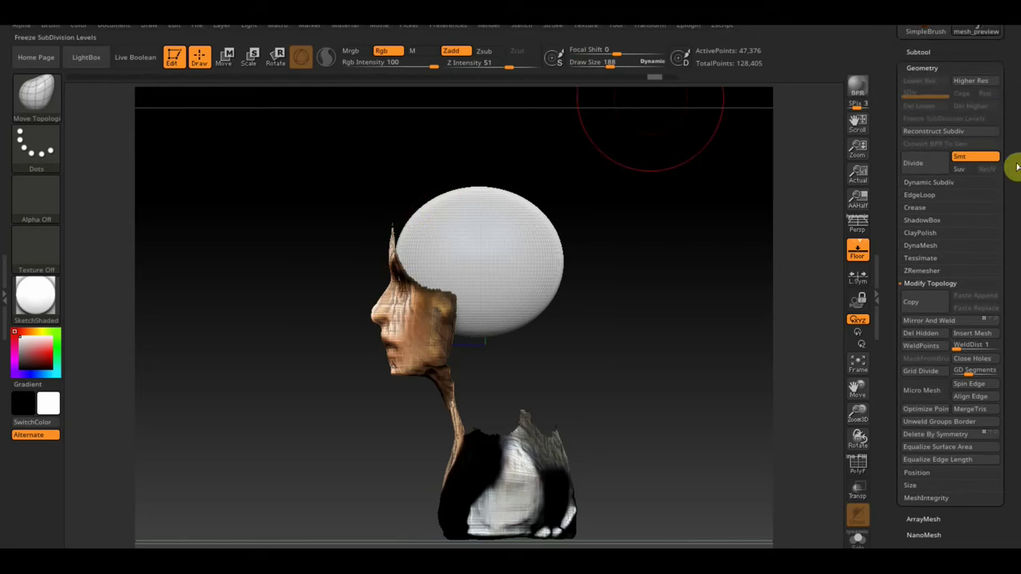
left_click(918, 52)
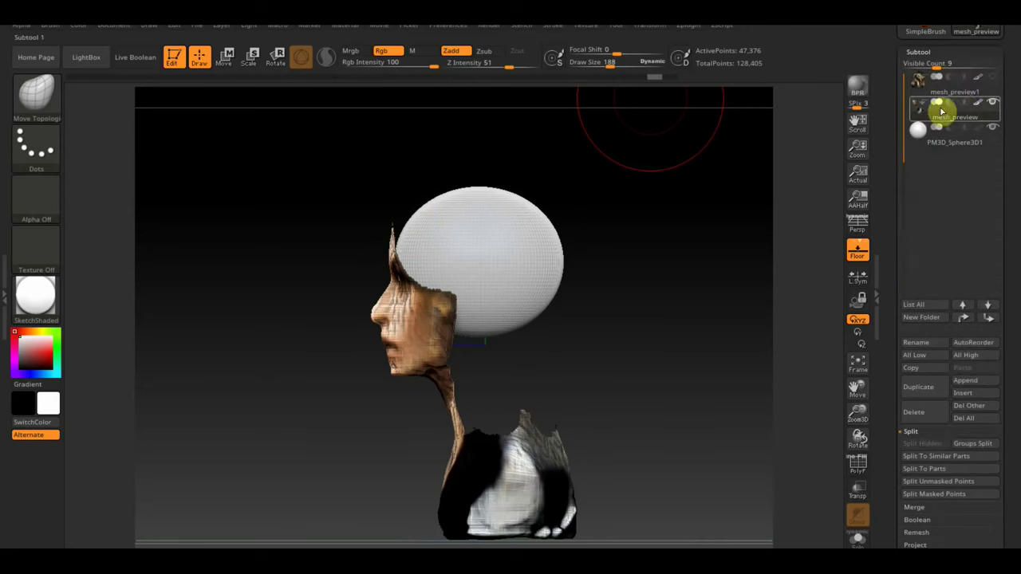
left_click(926, 144)
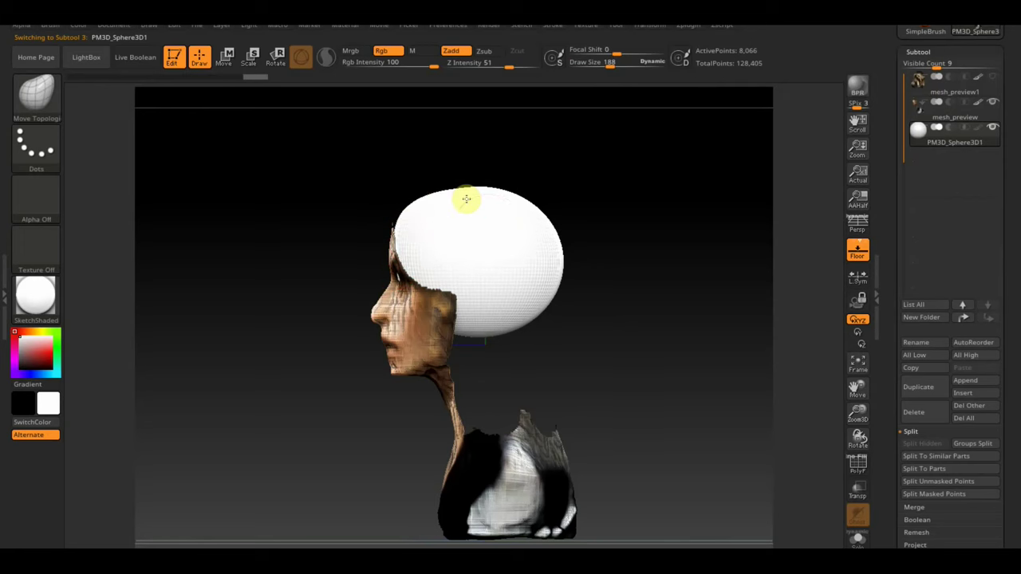
left_click_drag(475, 339, 474, 346)
mouse_move(591, 275)
left_mouse_down()
mouse_move(656, 244)
mouse_move(650, 260)
left_mouse_up()
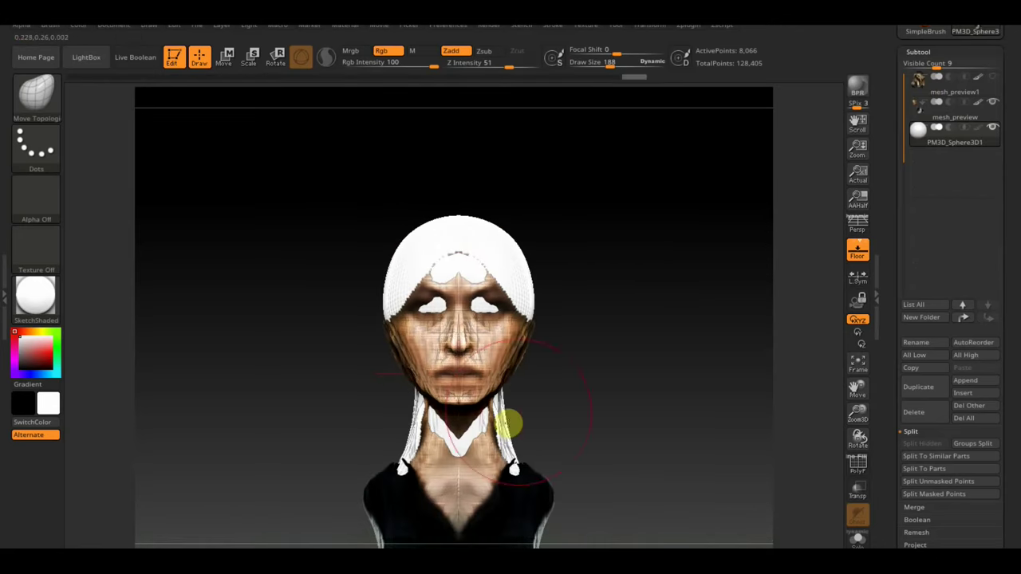
mouse_move(926, 112)
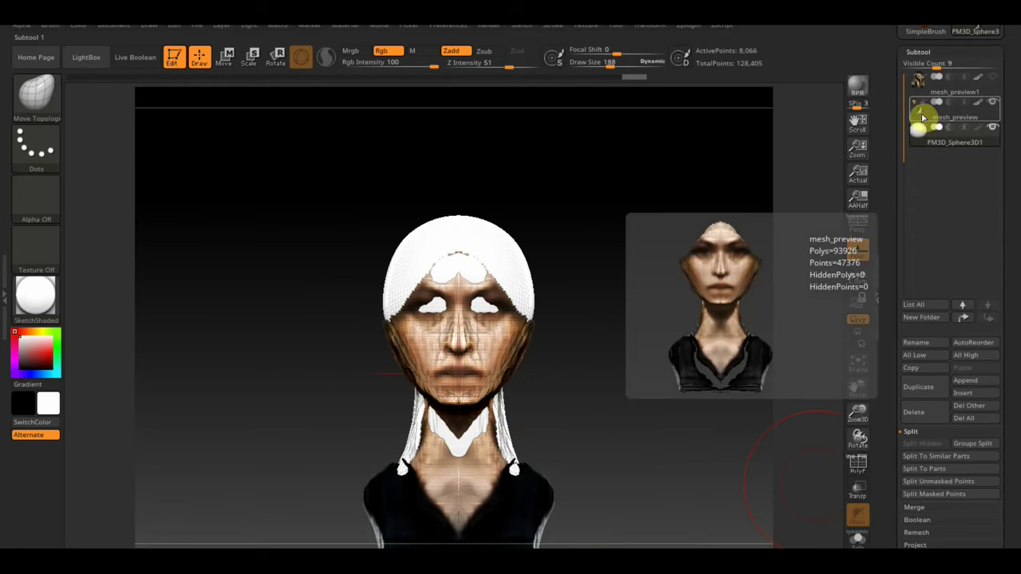
left_click(923, 117)
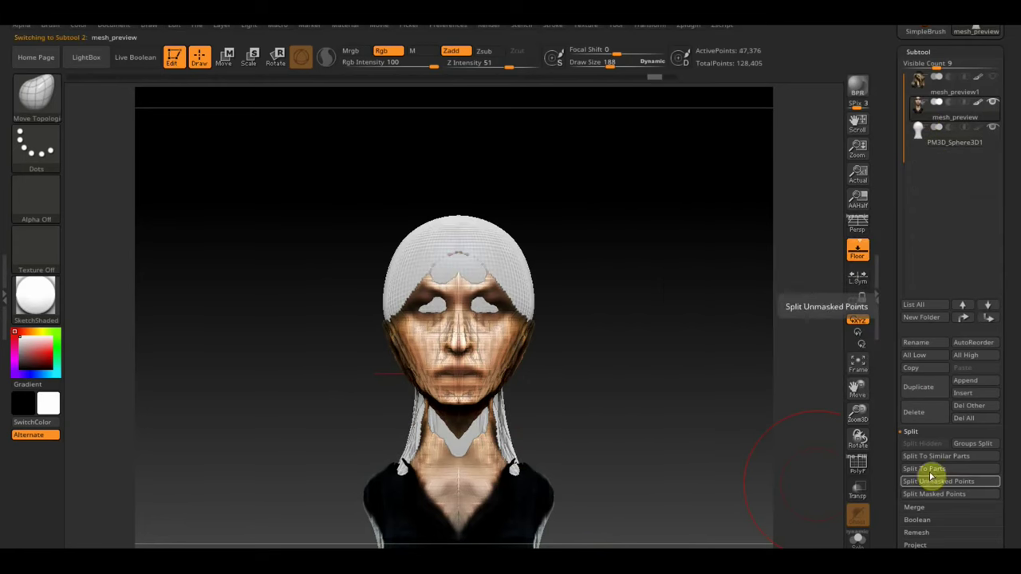
left_click_drag(1010, 521, 1019, 477)
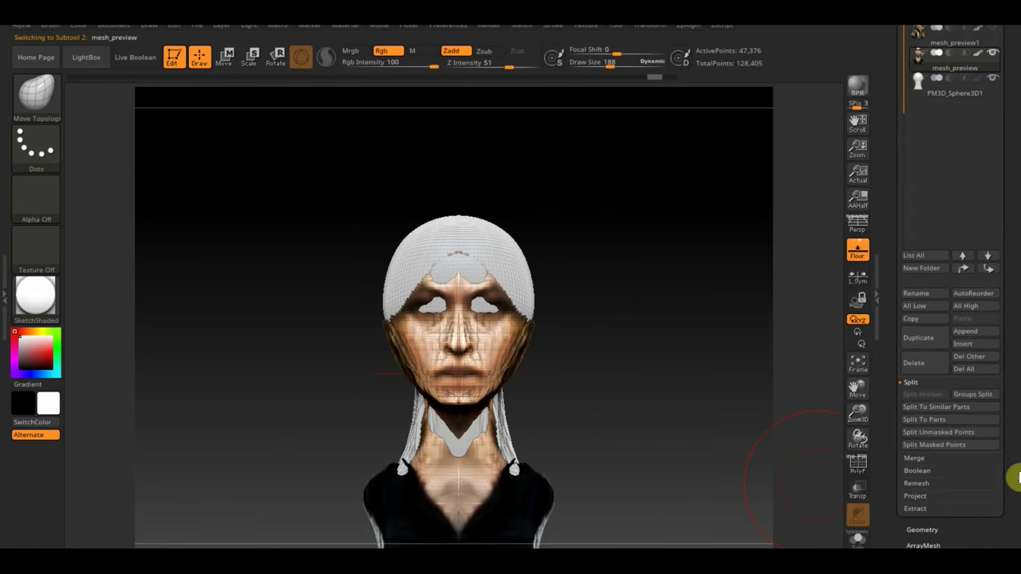
MergeDown the sphere into mesh_preview, confirming the warning, and inspect the merged model.
left_click(922, 461)
left_click(925, 408)
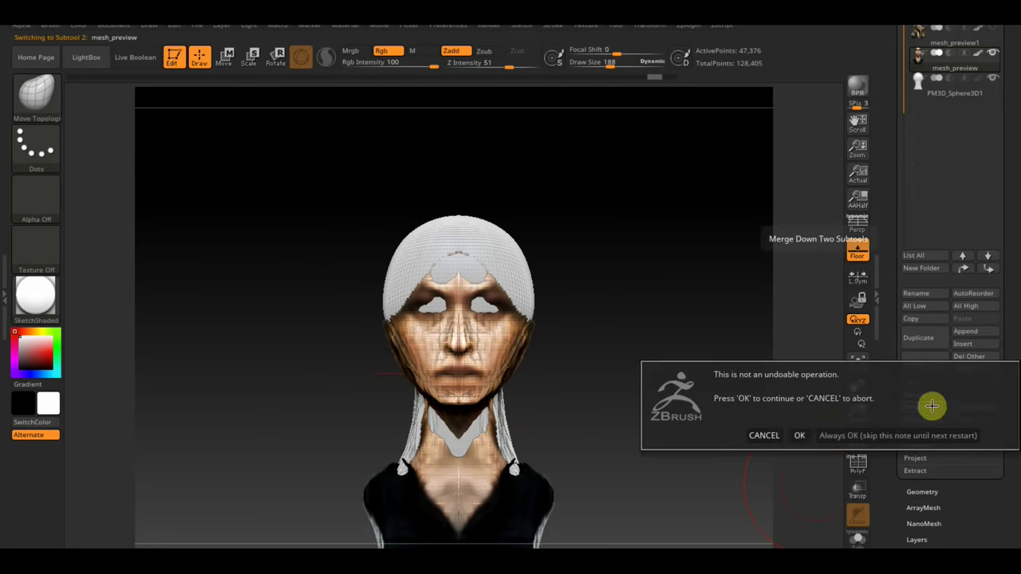
left_click(800, 435)
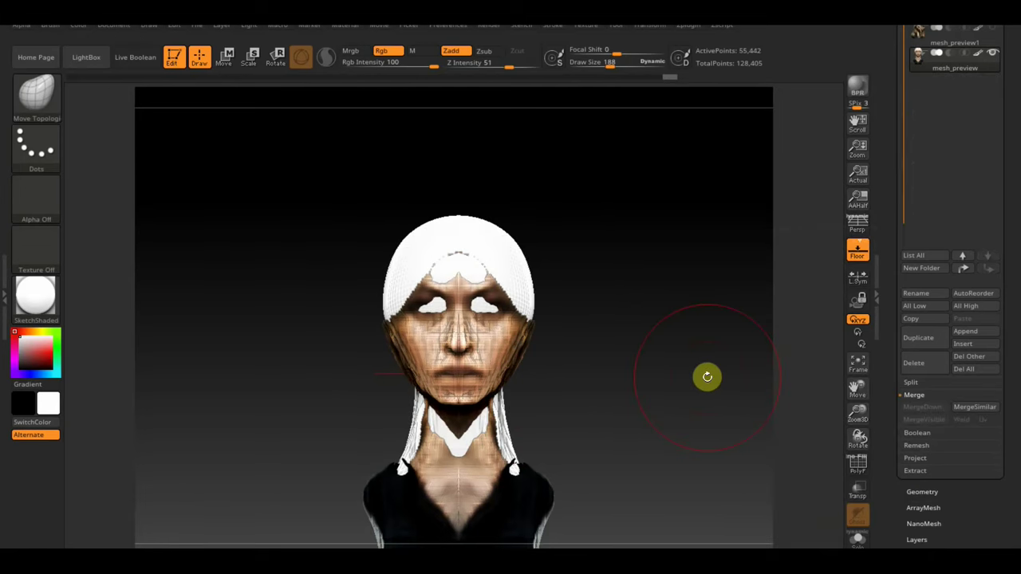
mouse_move(641, 344)
left_mouse_down()
mouse_move(675, 340)
mouse_move(663, 342)
left_mouse_up()
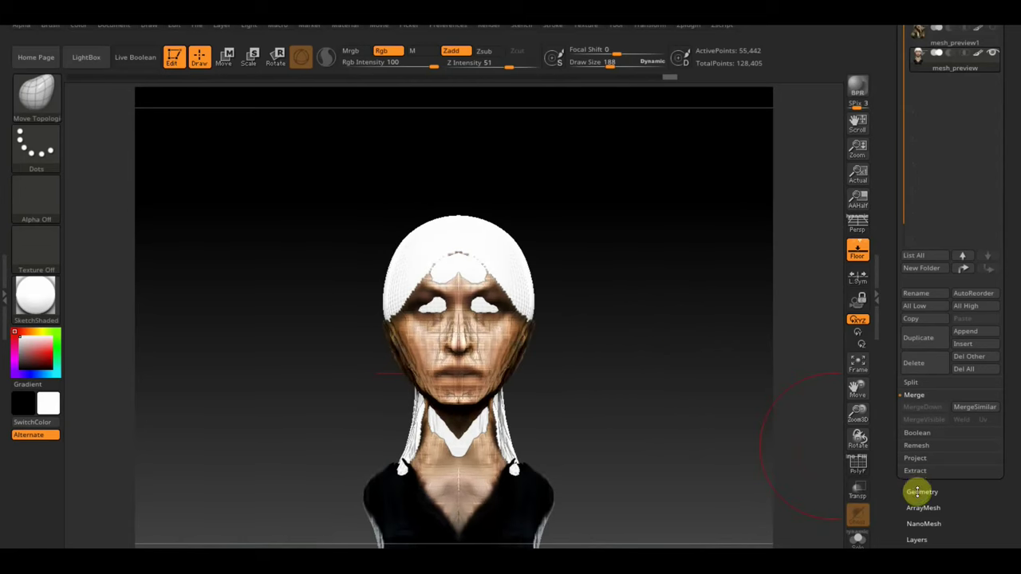
left_click(921, 492)
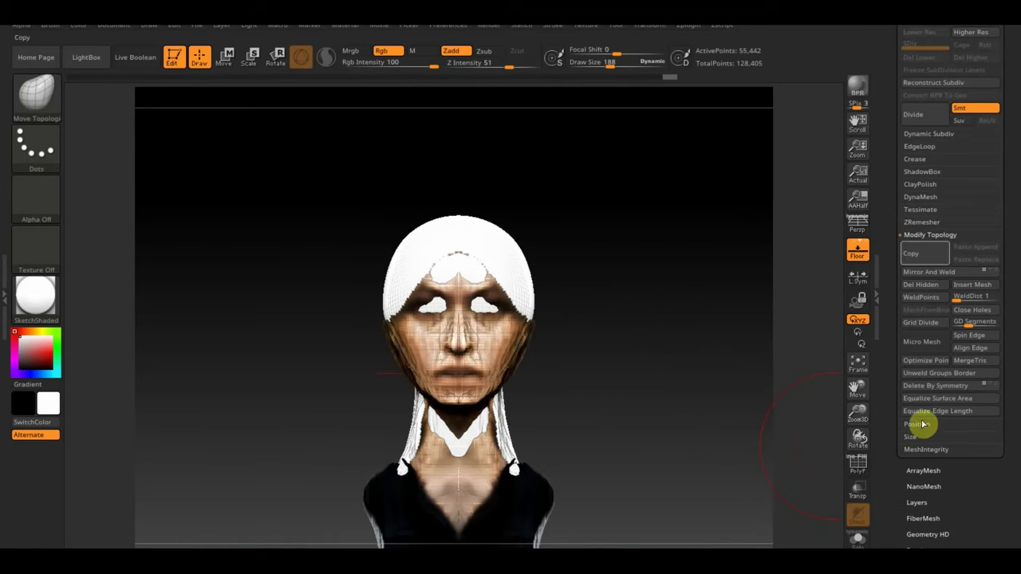
DynaMesh the merged head at resolution 616.
left_click(921, 196)
left_click_drag(914, 230, 926, 227)
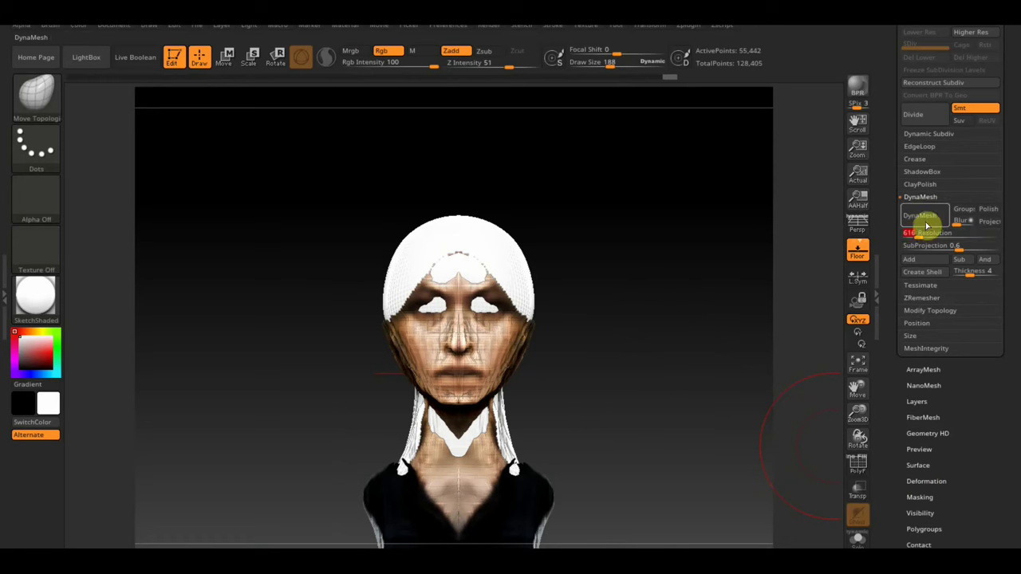
left_click(925, 225)
left_click_drag(683, 276, 640, 281)
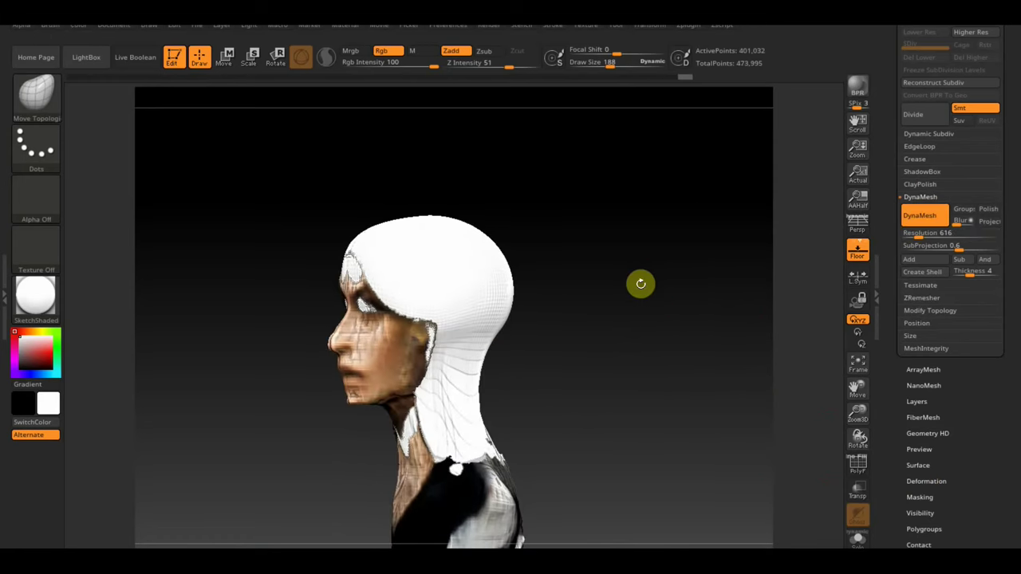
Smooth the side of the head, the neck and the left hair area.
key("shift")
mouse_move(448, 335)
left_mouse_down("shift")
mouse_move(498, 458)
mouse_move(431, 474)
left_mouse_up("shift")
left_click_drag(575, 407, 623, 408)
mouse_move(367, 311)
left_mouse_down("shift")
mouse_move(383, 274)
mouse_move(352, 267)
left_mouse_up("shift")
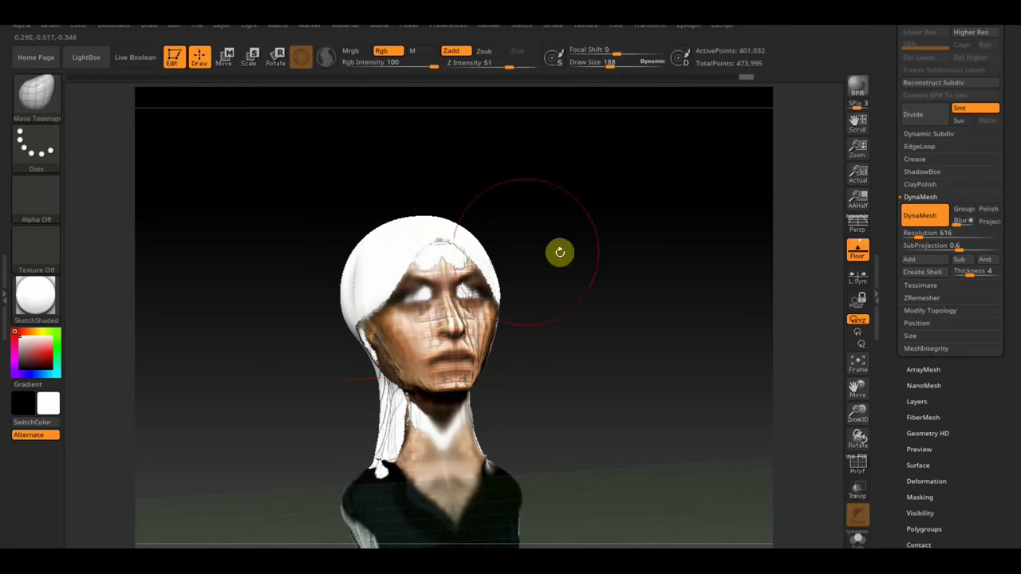
key("b")
key("m")
key("t")
mouse_move(572, 274)
left_mouse_down()
mouse_move(635, 282)
mouse_move(598, 282)
left_mouse_up()
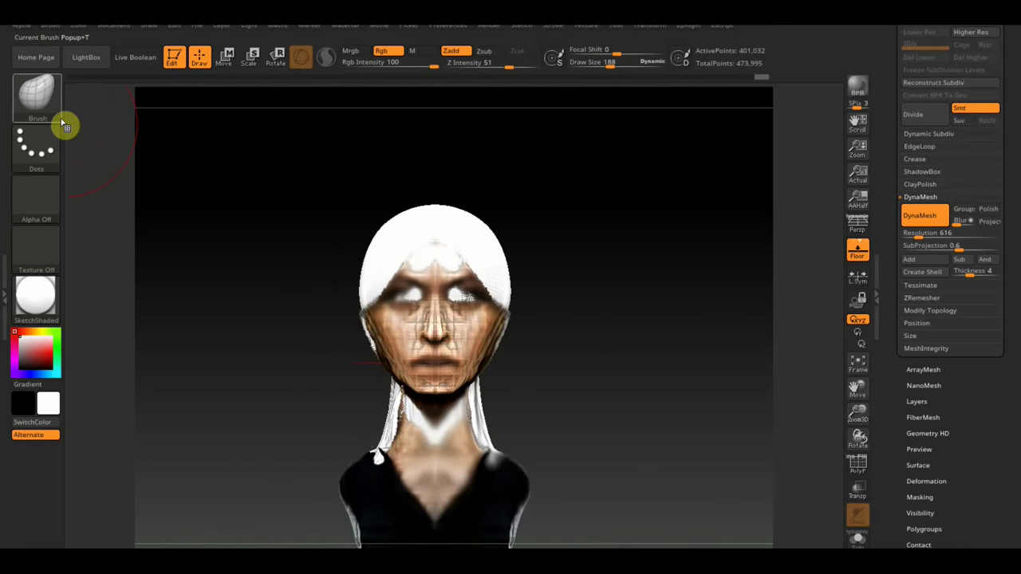
Switch from the ClayBuildup brush to the Standard sculpting brush.
left_click(64, 118)
left_click(159, 111)
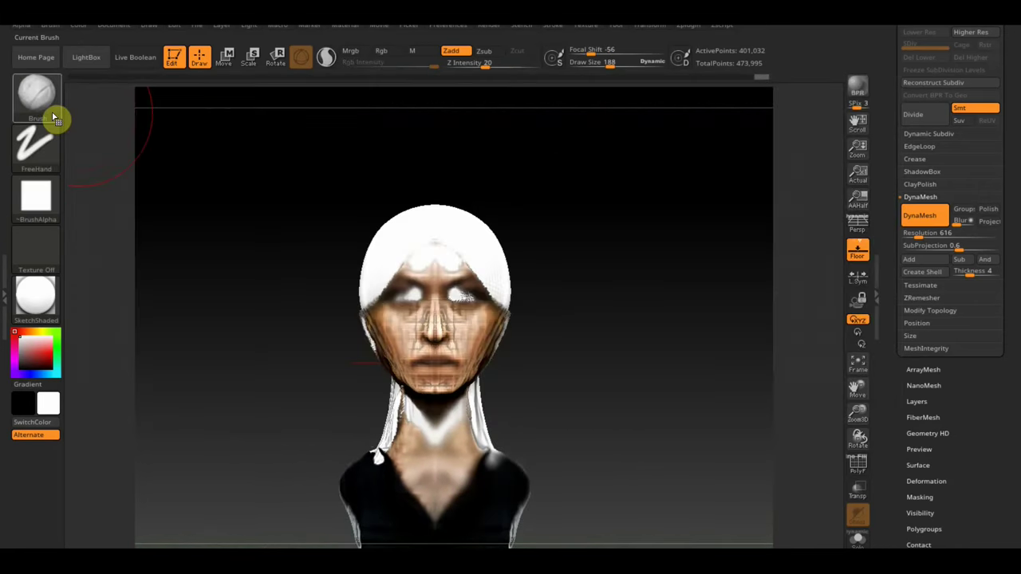
left_click(43, 99)
left_click(417, 114)
Set Draw Size to 65 and build up an ear on the head's left profile.
mouse_move(424, 114)
left_mouse_down()
mouse_move(550, 255)
mouse_move(589, 92)
left_mouse_up()
type("65")
key("Return")
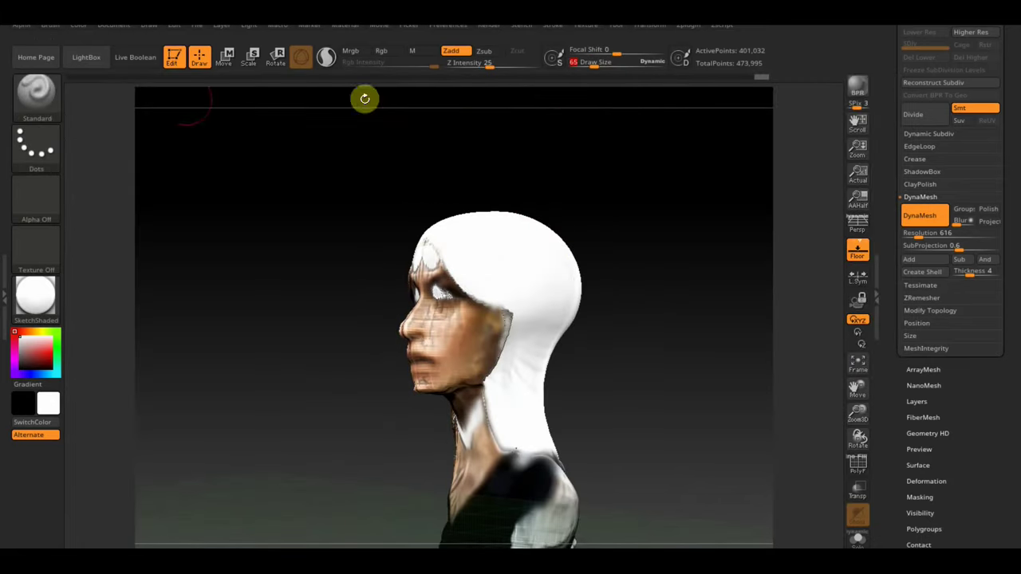
left_click_drag(652, 383, 548, 338)
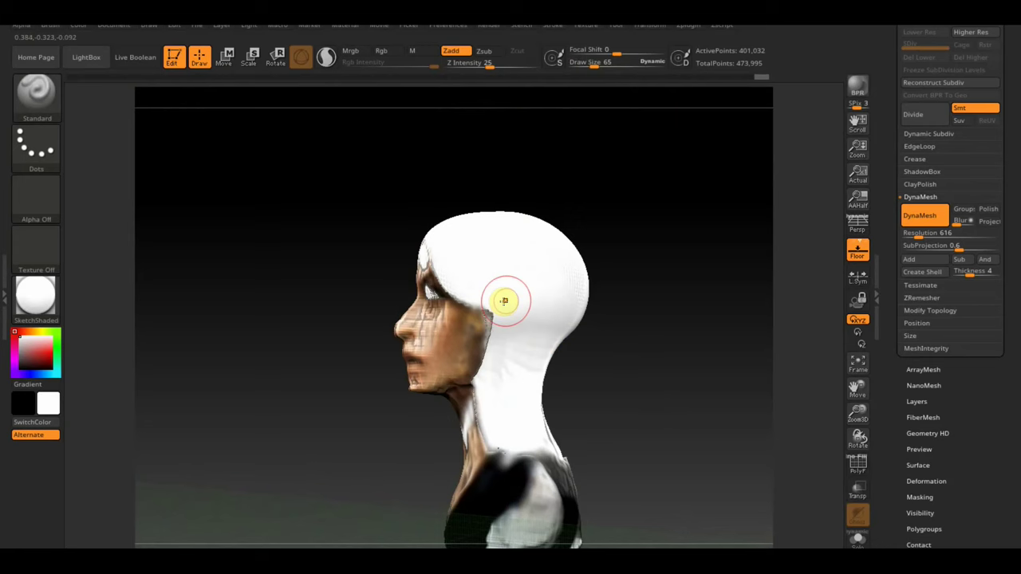
mouse_move(503, 301)
left_mouse_down()
mouse_move(502, 330)
mouse_move(506, 294)
left_mouse_up()
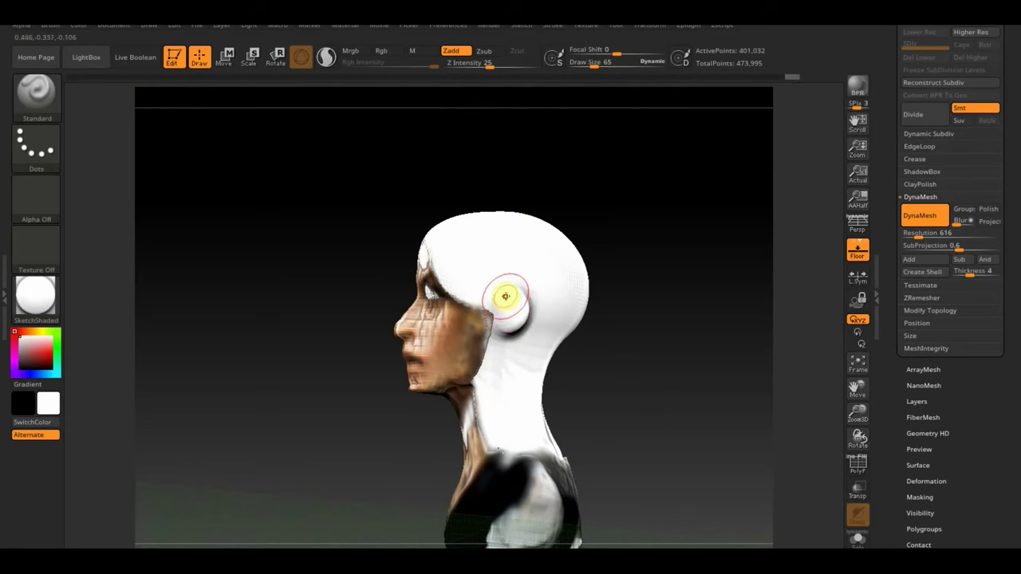
mouse_move(606, 334)
left_mouse_down()
mouse_move(668, 346)
mouse_move(615, 345)
mouse_move(702, 337)
left_mouse_up()
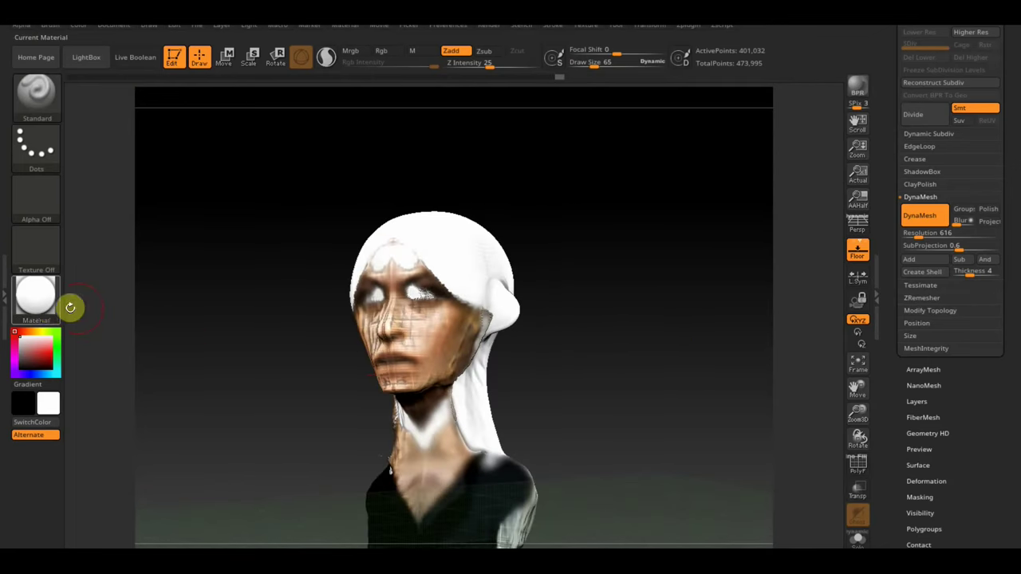
left_click(46, 307)
Apply the MatCap Red Wax material and hide the hair subtool.
left_click(107, 247)
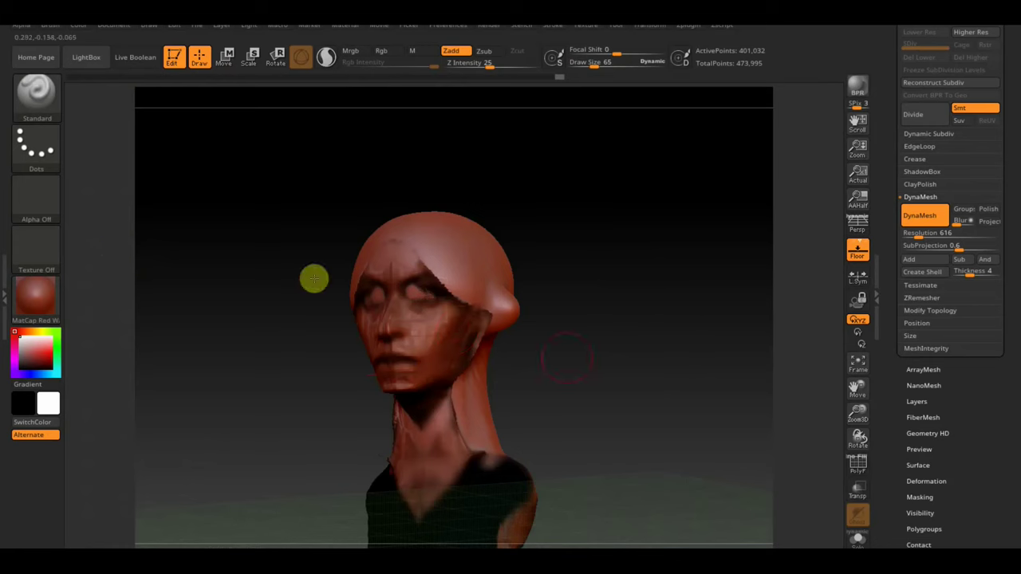
left_click_drag(550, 331, 625, 315)
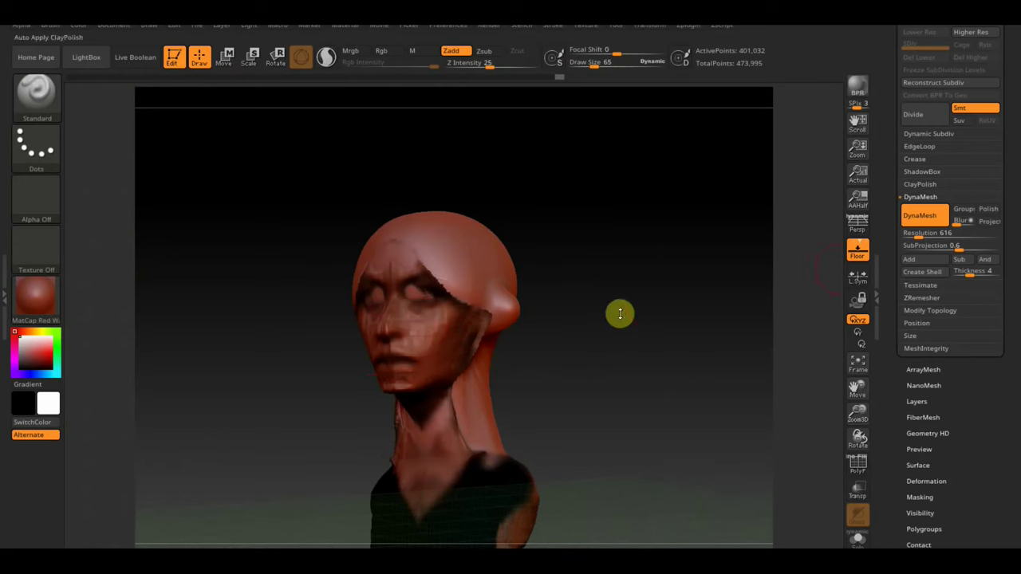
scroll(1010, 183, "up", 5)
left_click(925, 172)
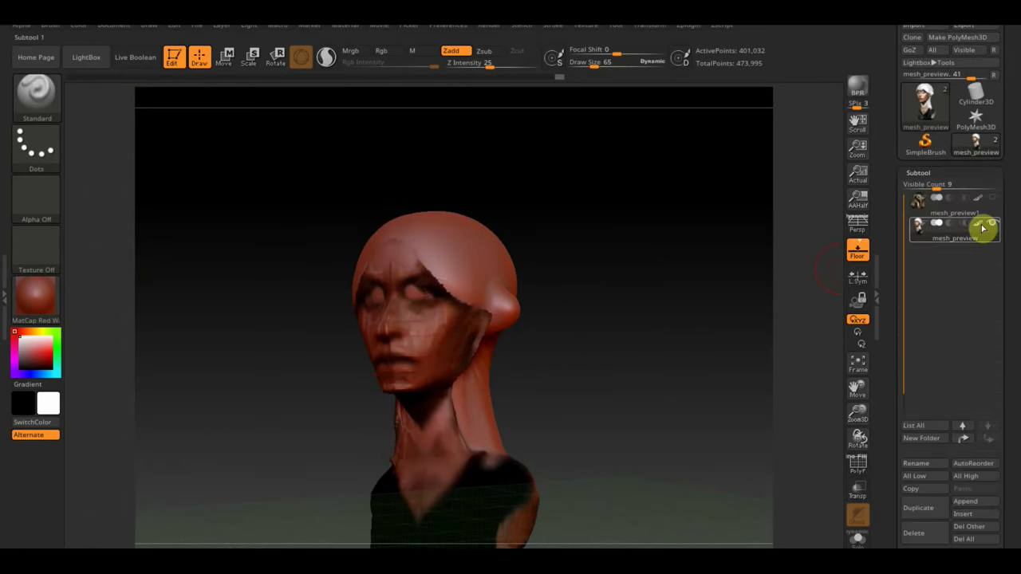
left_click(990, 225)
Turn the head to side profile and select the Move Topological brush.
left_click_drag(625, 308, 510, 320)
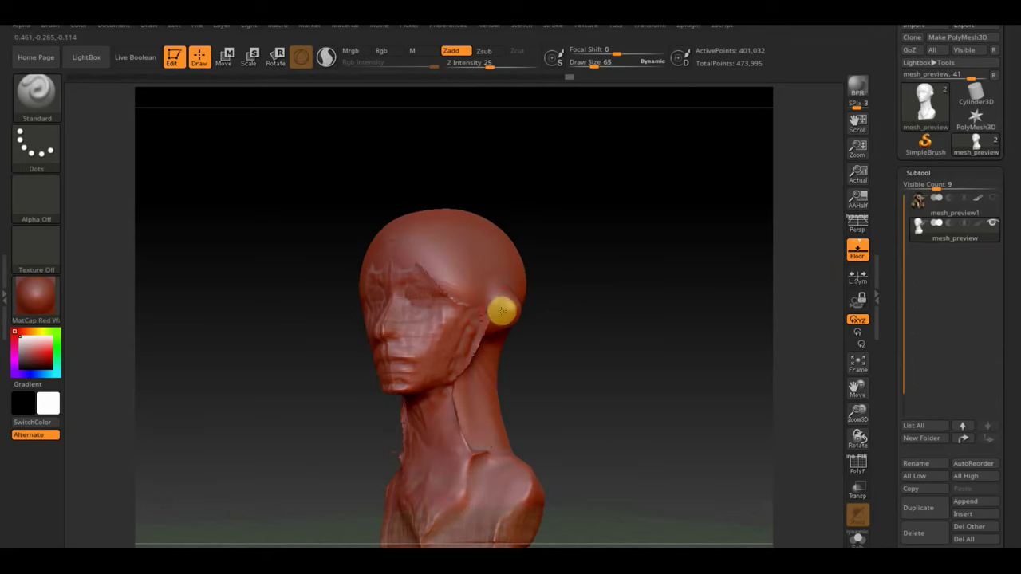
left_click_drag(590, 312, 524, 317, "shift")
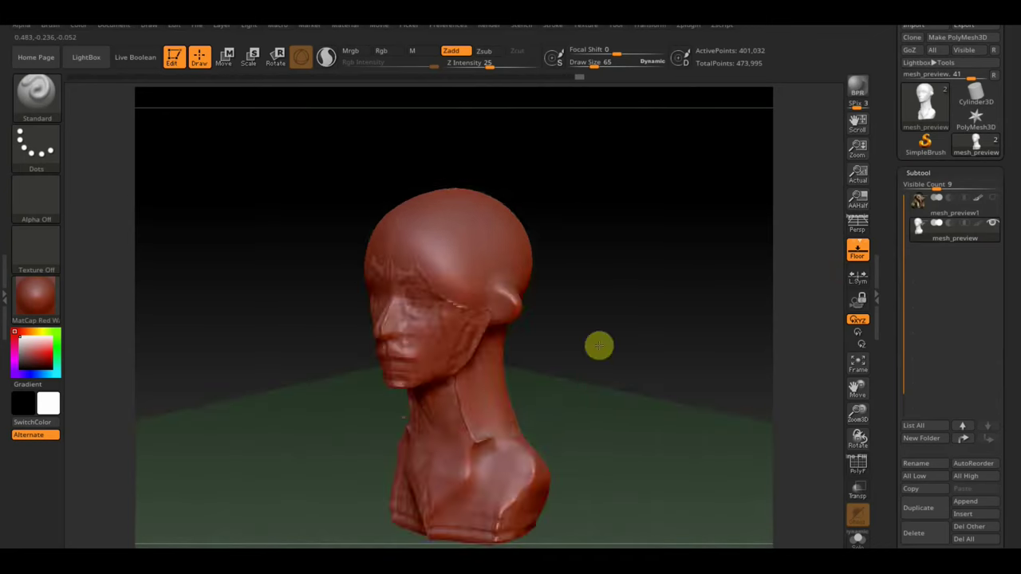
left_click(35, 91)
left_click(257, 111)
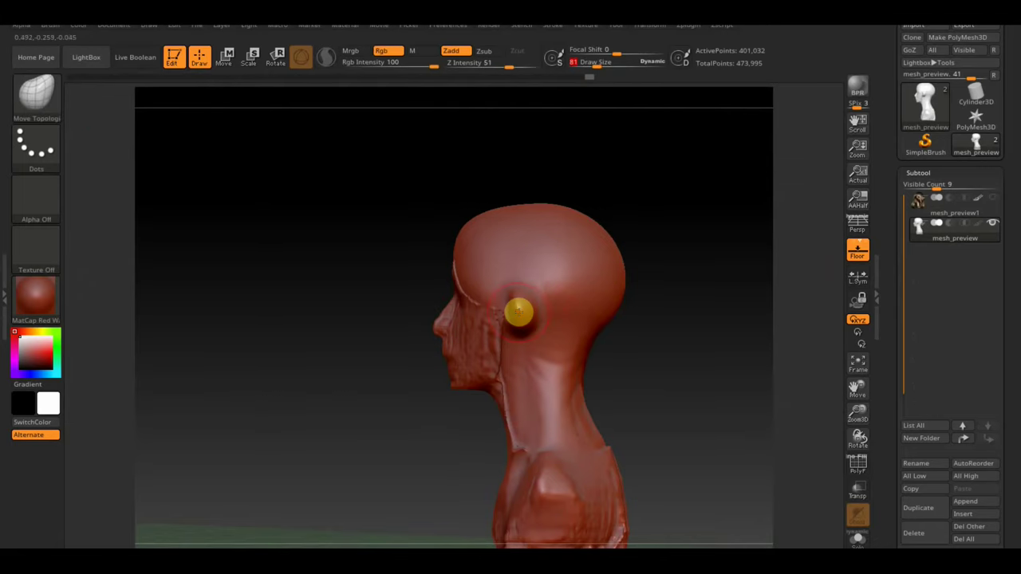
left_click_drag(646, 325, 622, 322)
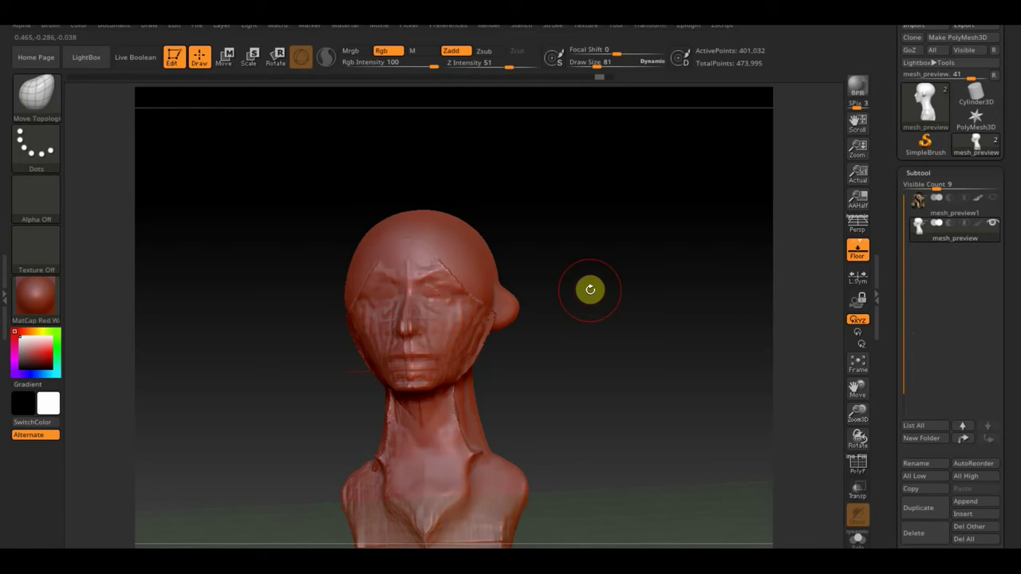
Drag the Undo History back to step 46 of 55, removing the ear bulge.
left_click(557, 77)
left_click_drag(557, 77, 540, 78)
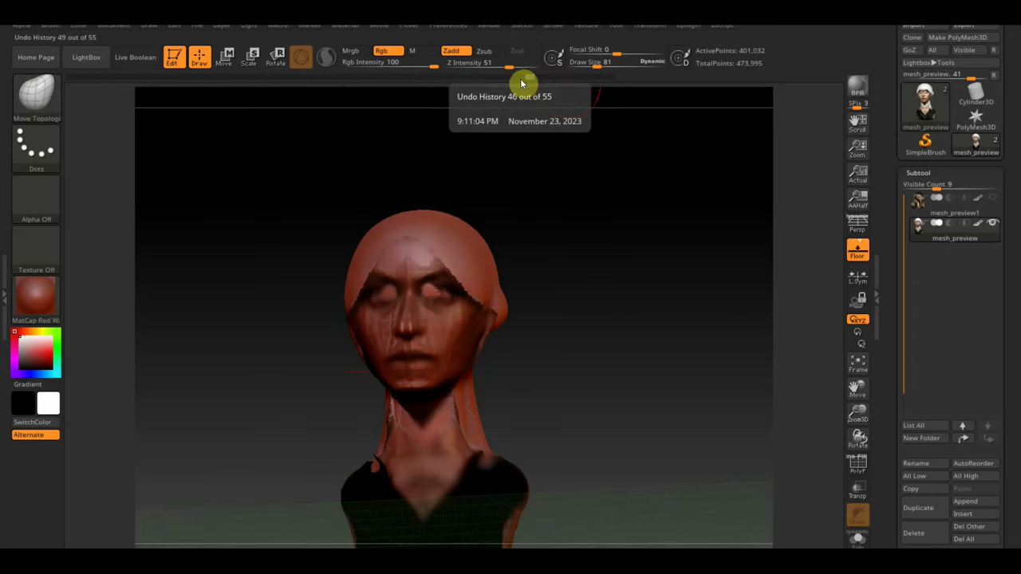
left_click_drag(539, 77, 521, 83)
mouse_move(612, 226)
left_mouse_down()
mouse_move(672, 250)
mouse_move(570, 271)
left_mouse_up()
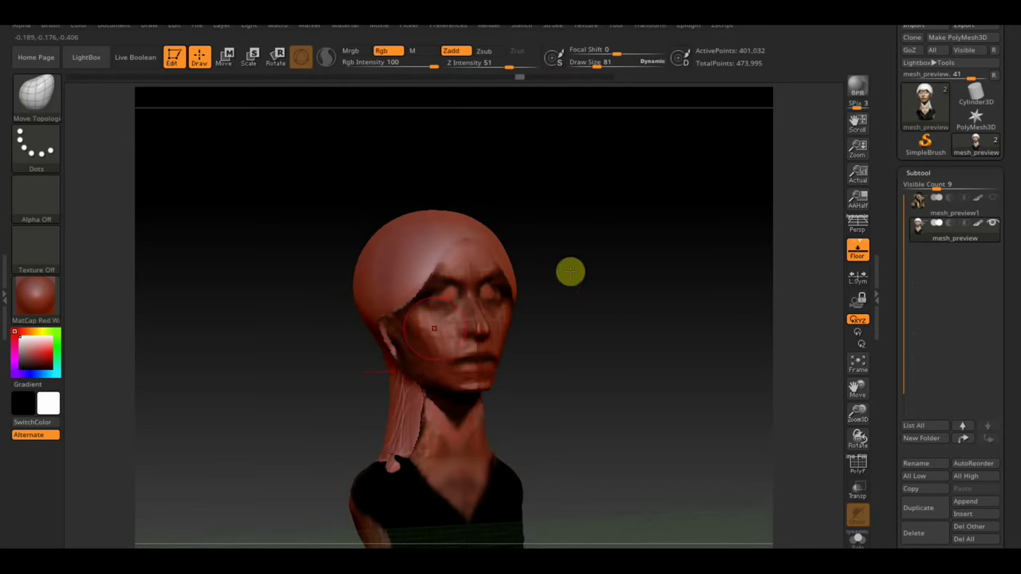
mouse_move(435, 327)
left_mouse_down()
mouse_move(615, 333)
mouse_move(691, 313)
left_mouse_up()
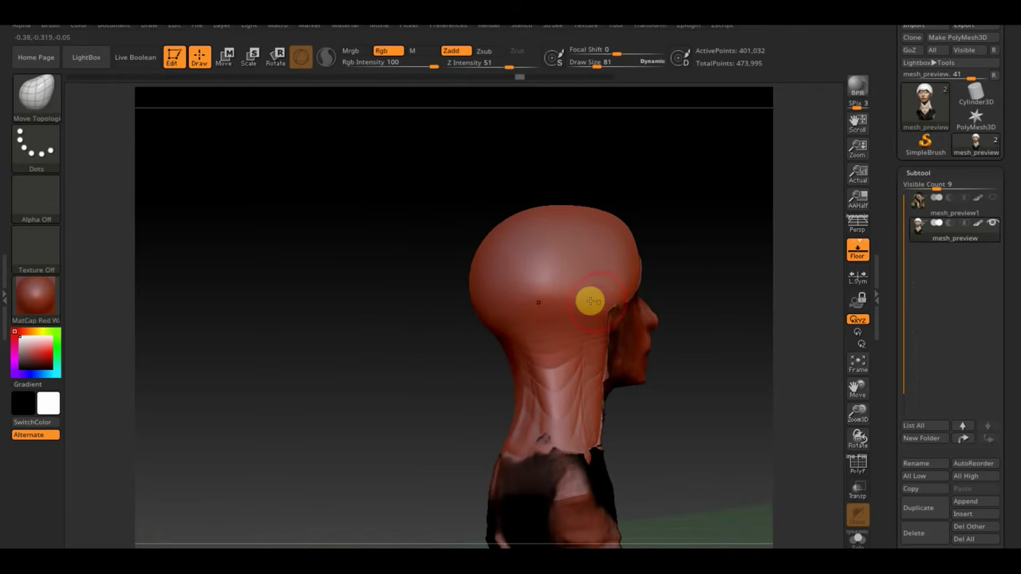
left_click(61, 101)
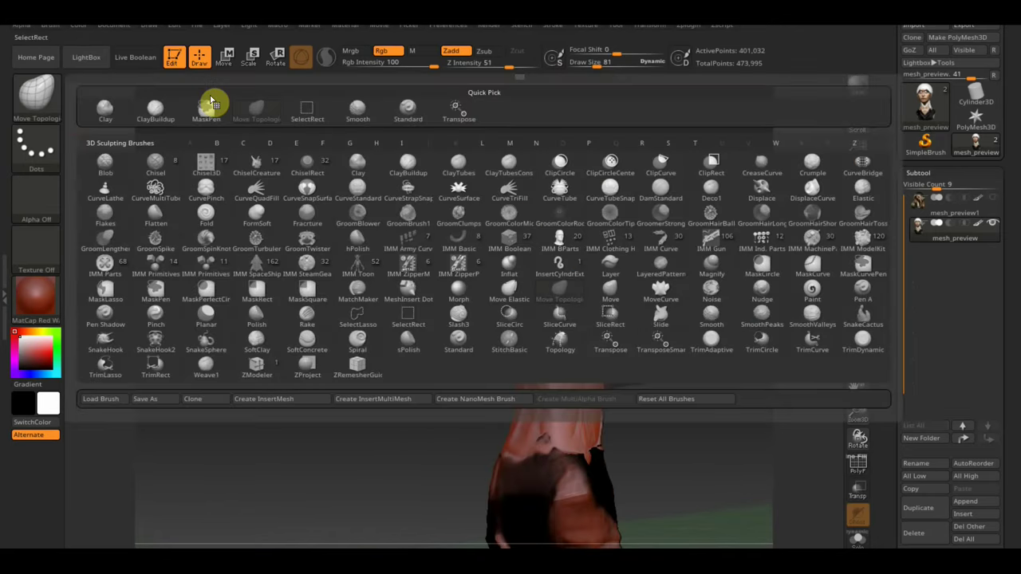
Switch to the Standard brush and orbit the head through front, side and back views.
key("s")
key("t")
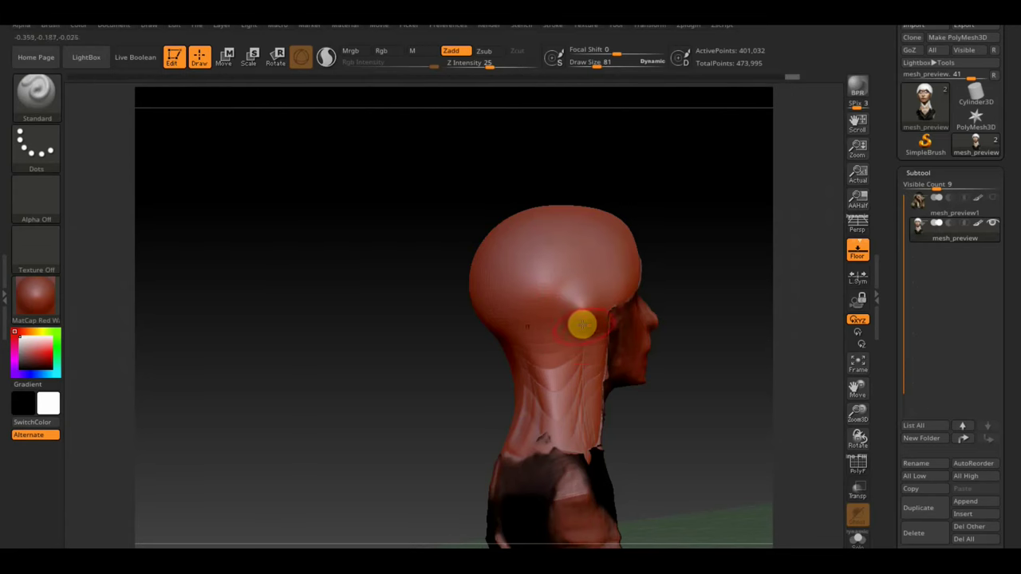
left_click_drag(766, 292, 695, 301)
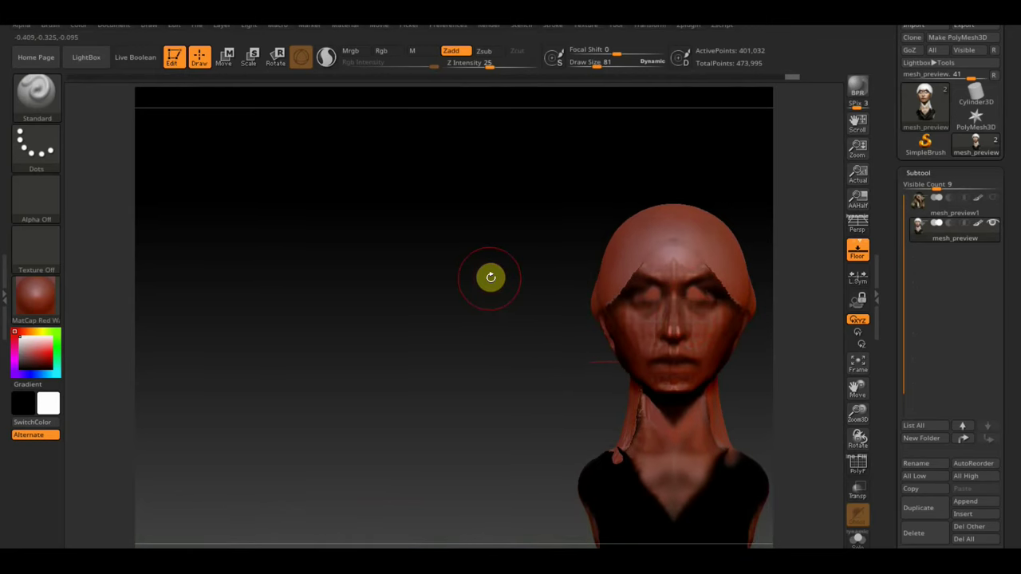
left_click_drag(491, 277, 610, 328, "shift")
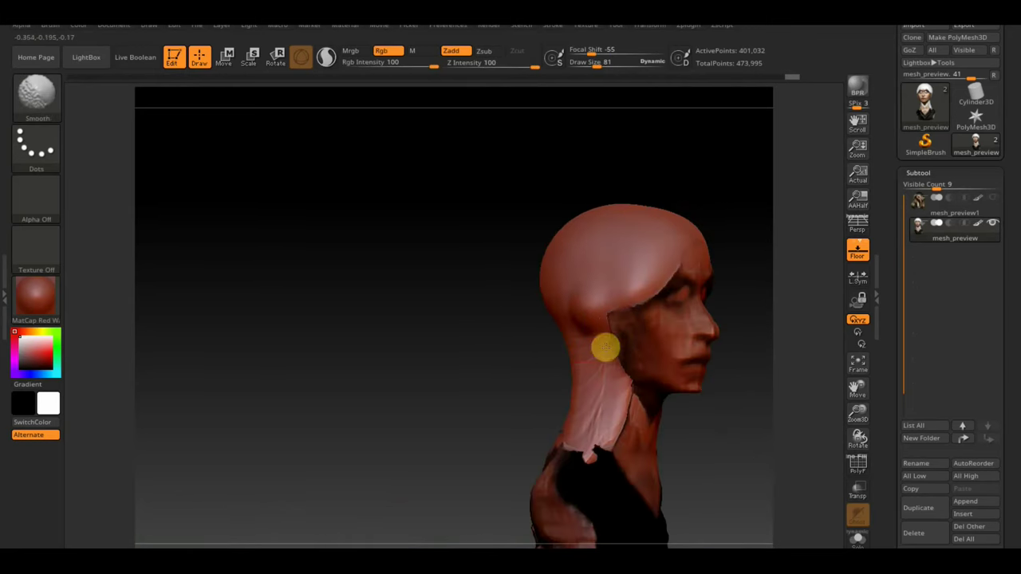
left_click_drag(493, 360, 558, 349)
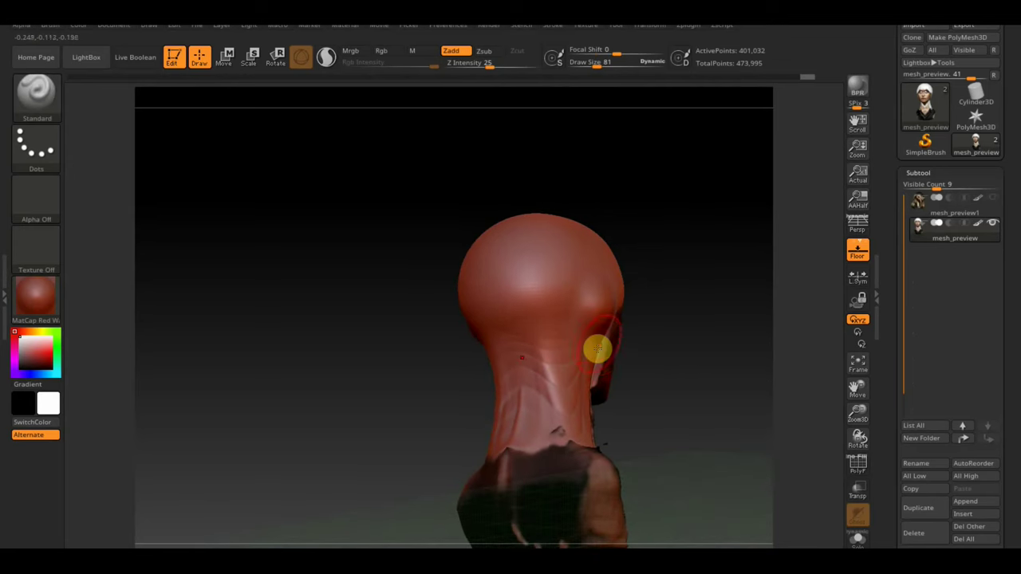
Select the ClayBuildup brush and open the Brush palette.
left_click(49, 96)
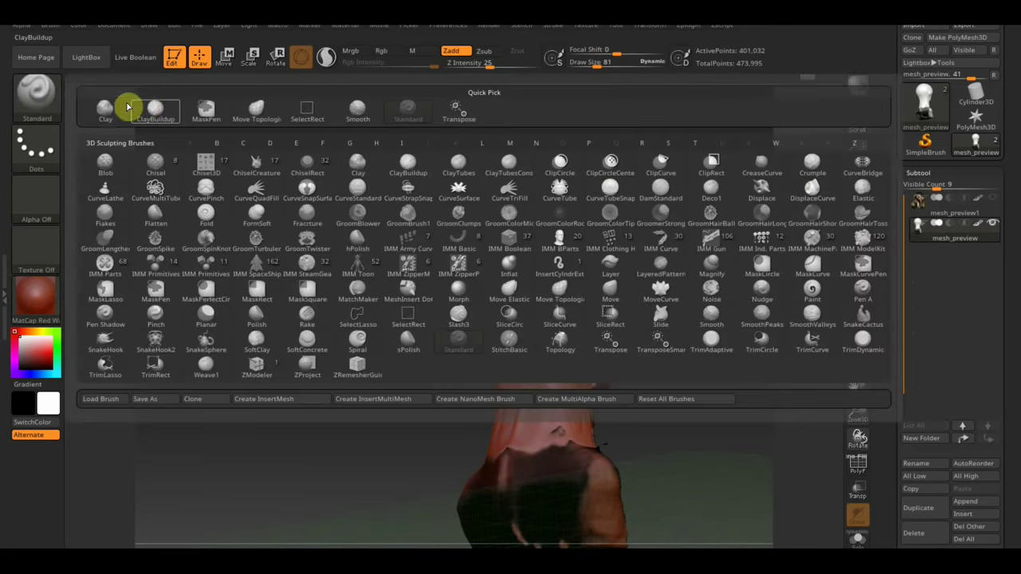
left_click(154, 113)
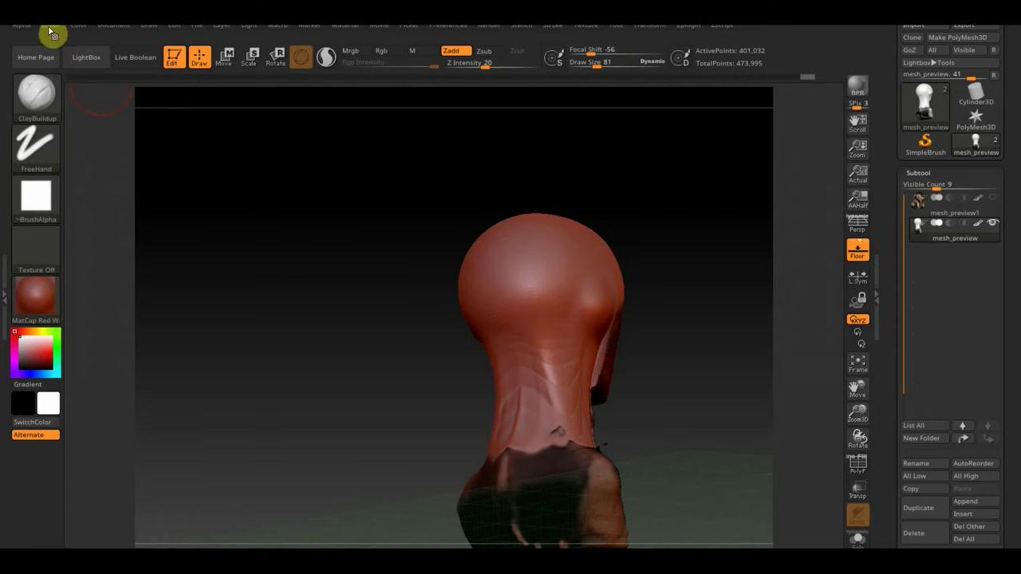
left_click(49, 28)
scroll(126, 388, "down", 1)
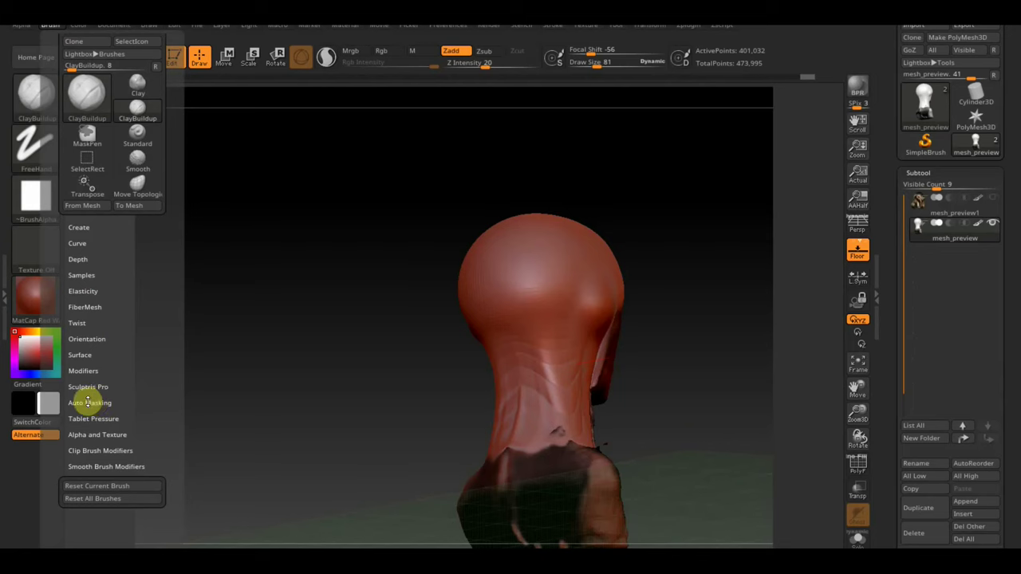
Enable BackfaceMask under Auto Masking, set Draw Size 42 and Z Intensity 3.
left_click(90, 403)
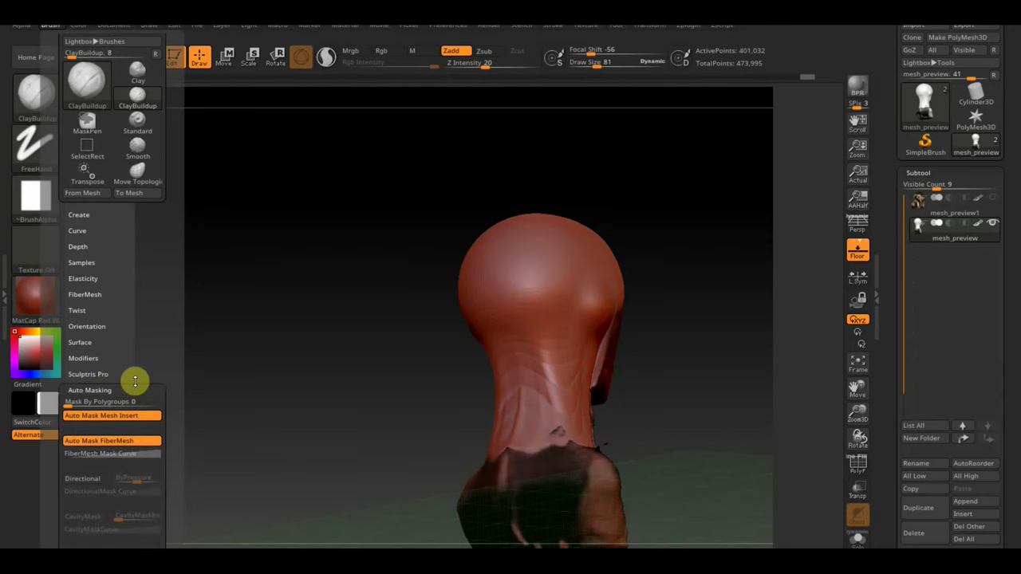
scroll(100, 448, "down", 6)
left_click(94, 438)
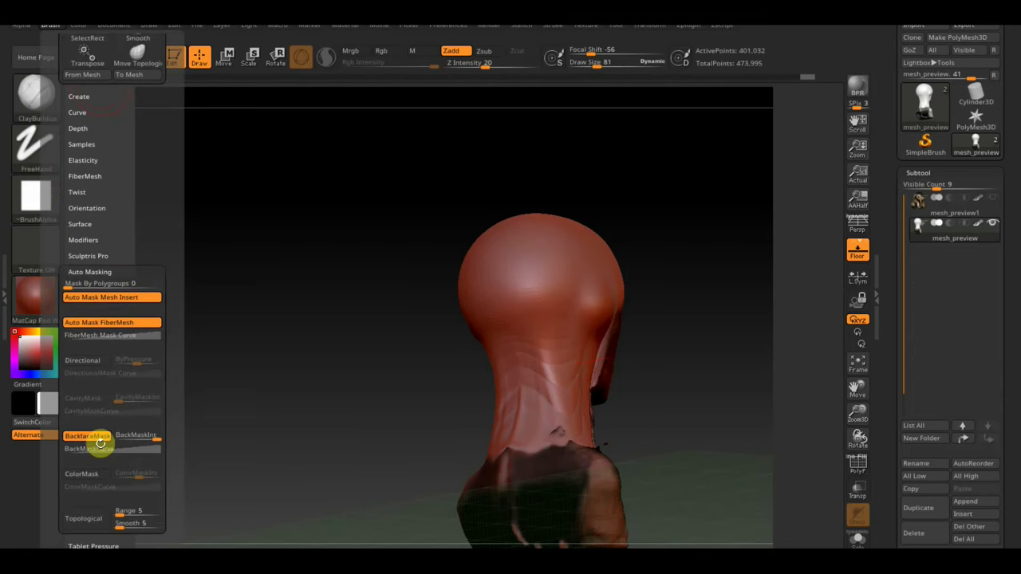
left_click_drag(611, 64, 597, 64)
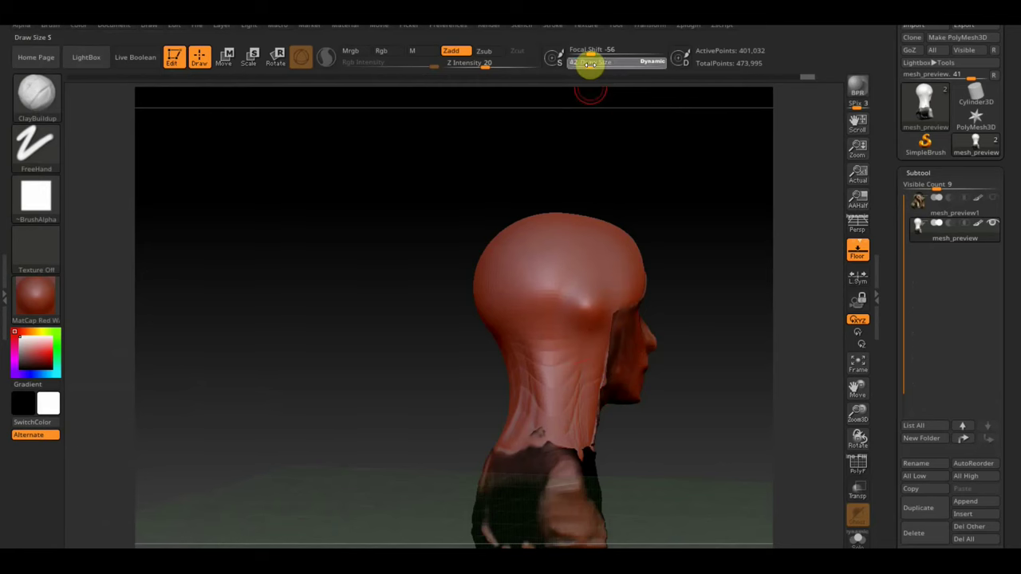
left_click_drag(520, 66, 467, 67)
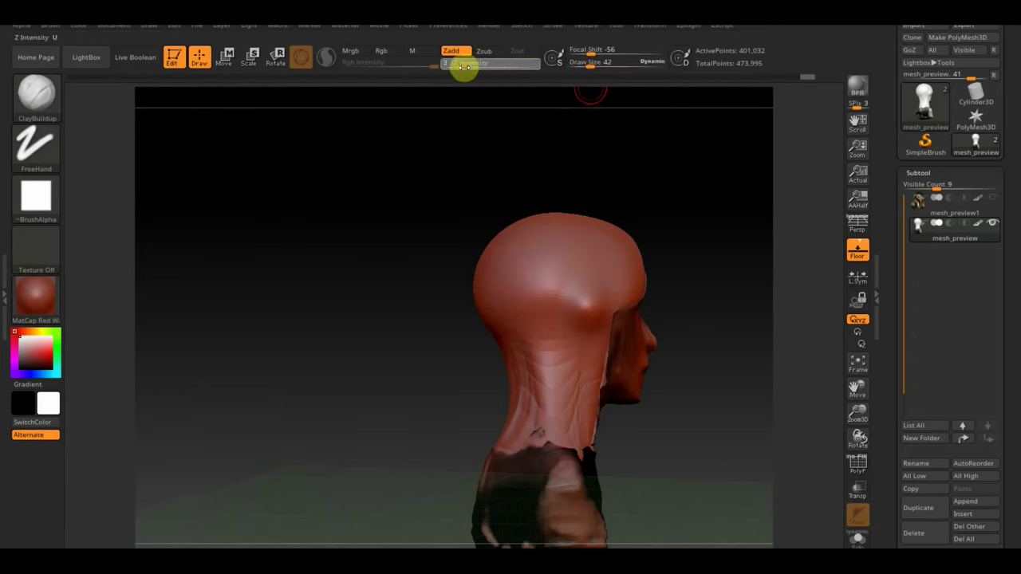
Smooth the surface from the ear down the neck and up to the temple.
left_click_drag(684, 406, 713, 412)
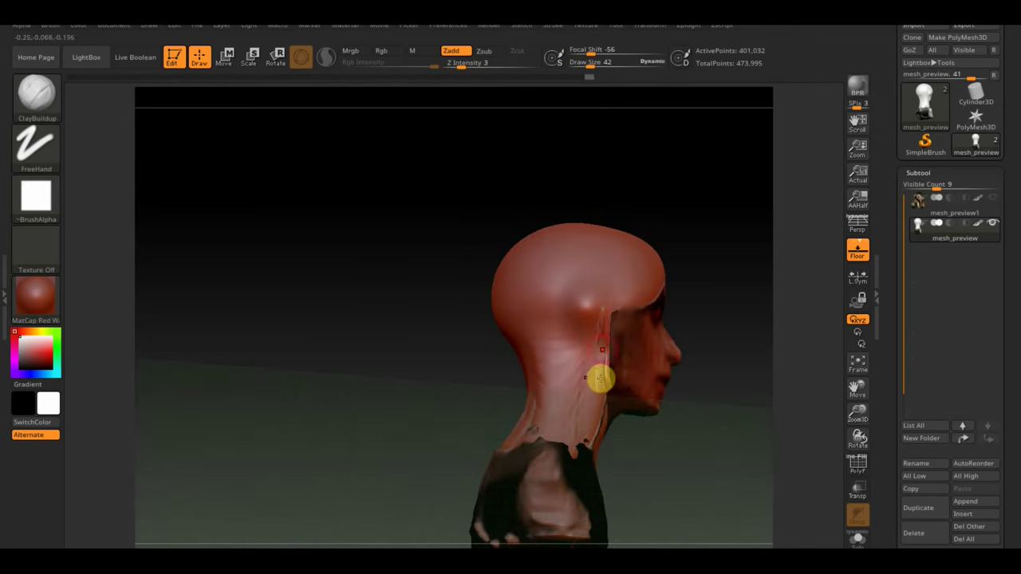
mouse_move(778, 371)
left_mouse_down()
mouse_move(762, 298)
mouse_move(793, 321)
left_mouse_up()
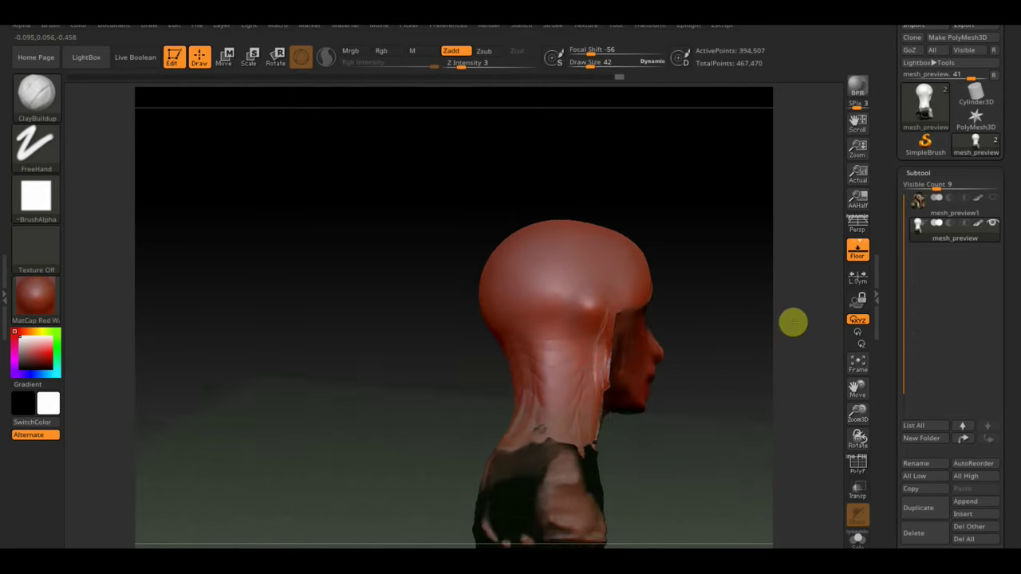
key("shift")
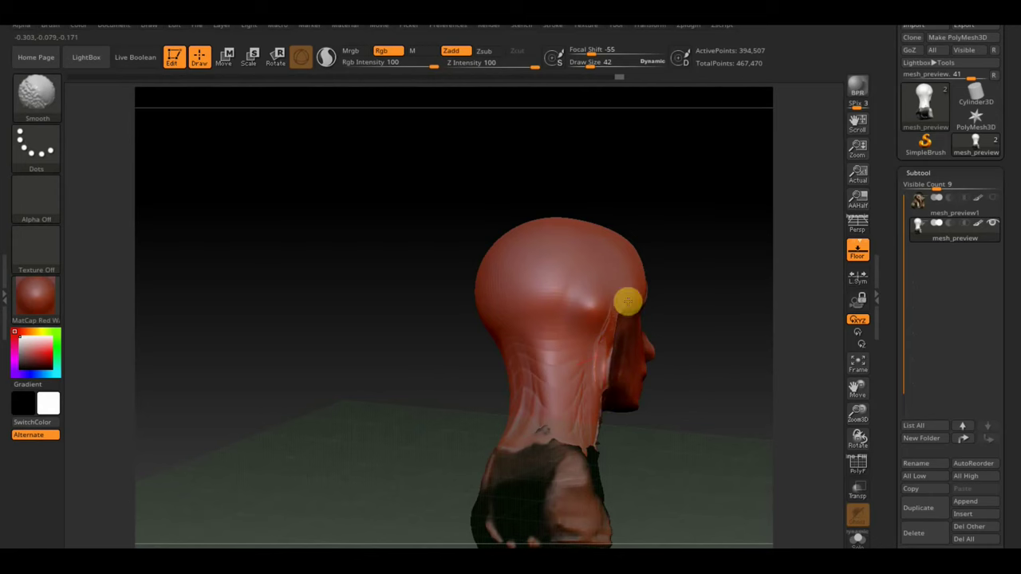
left_click_drag(628, 301, 602, 360, "shift")
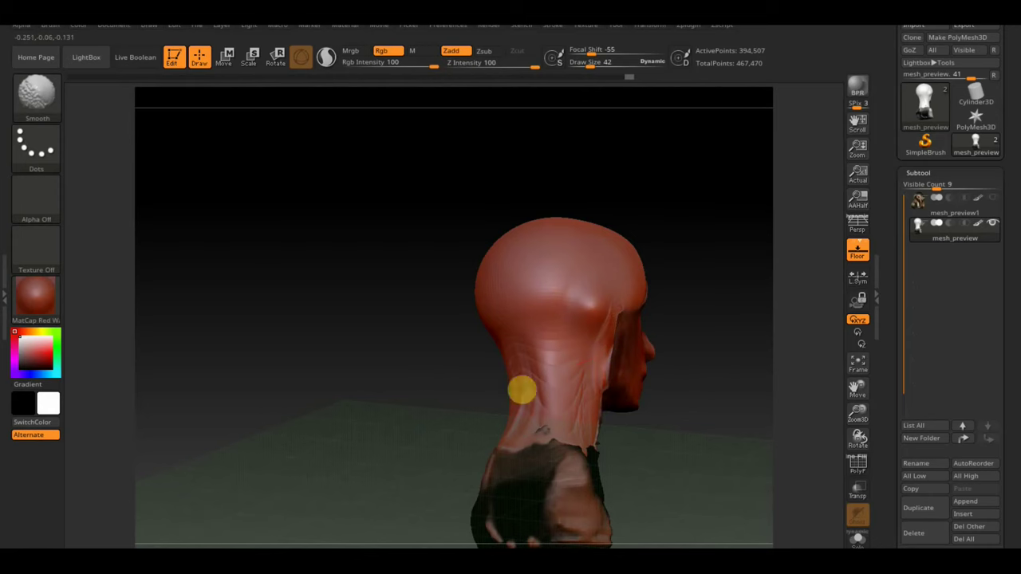
mouse_move(649, 439)
left_mouse_down()
mouse_move(632, 450)
mouse_move(591, 312)
left_mouse_up()
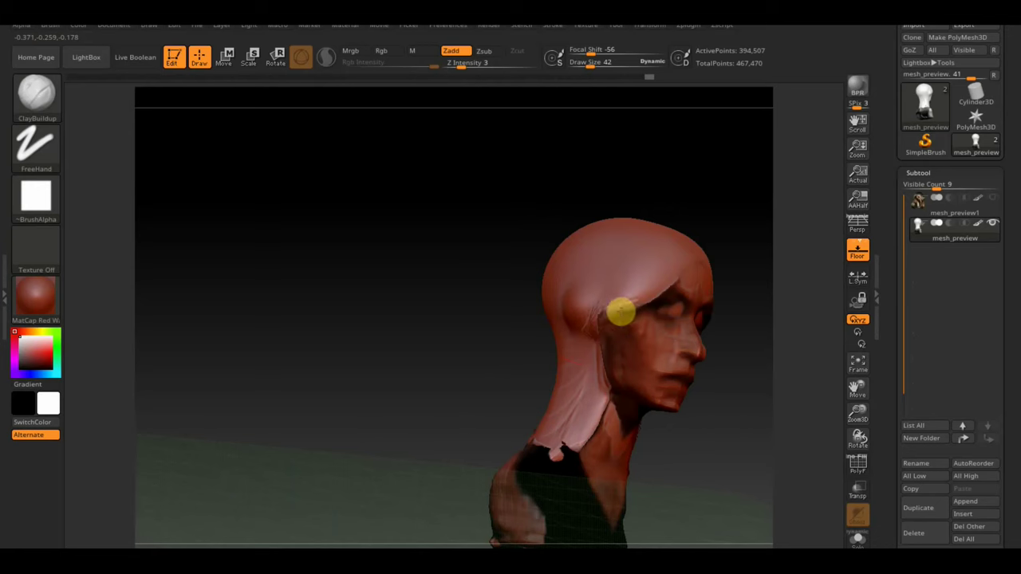
left_click_drag(401, 208, 450, 319, "ctrl")
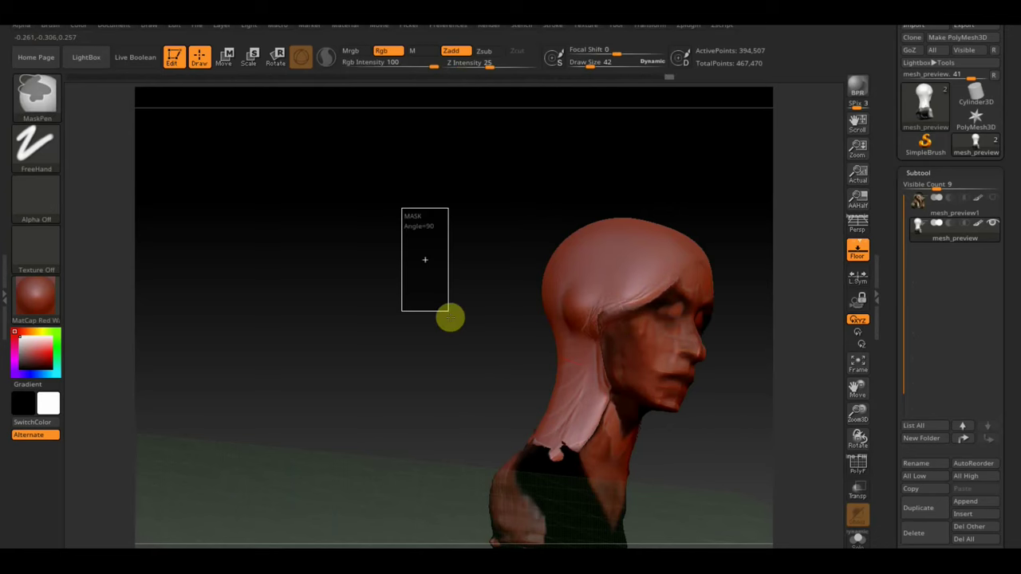
key("shift")
left_click_drag(590, 333, 657, 292, "shift")
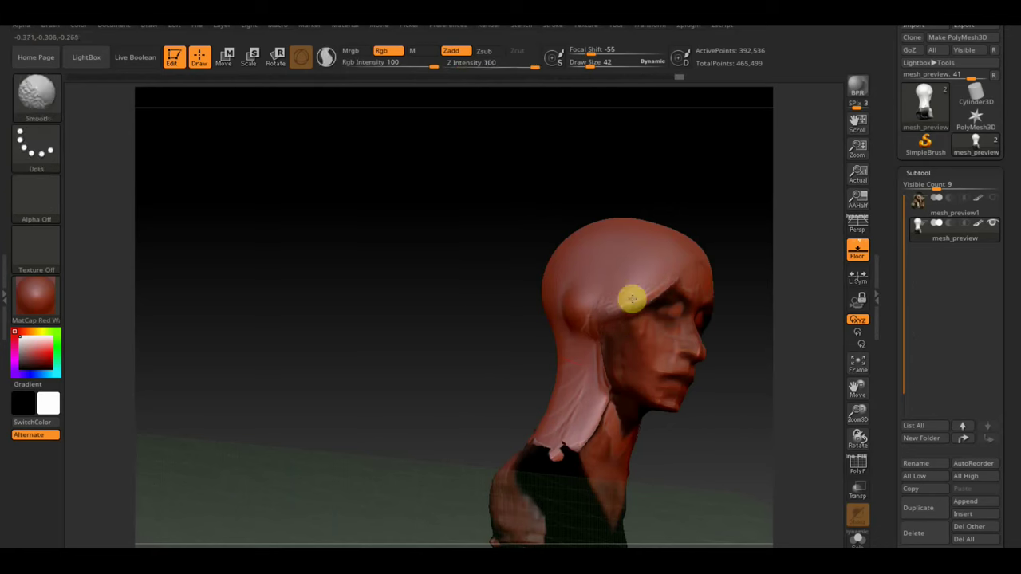
Enlarge the brush to 69 and build up the surface near the ear.
left_click_drag(718, 263, 600, 333)
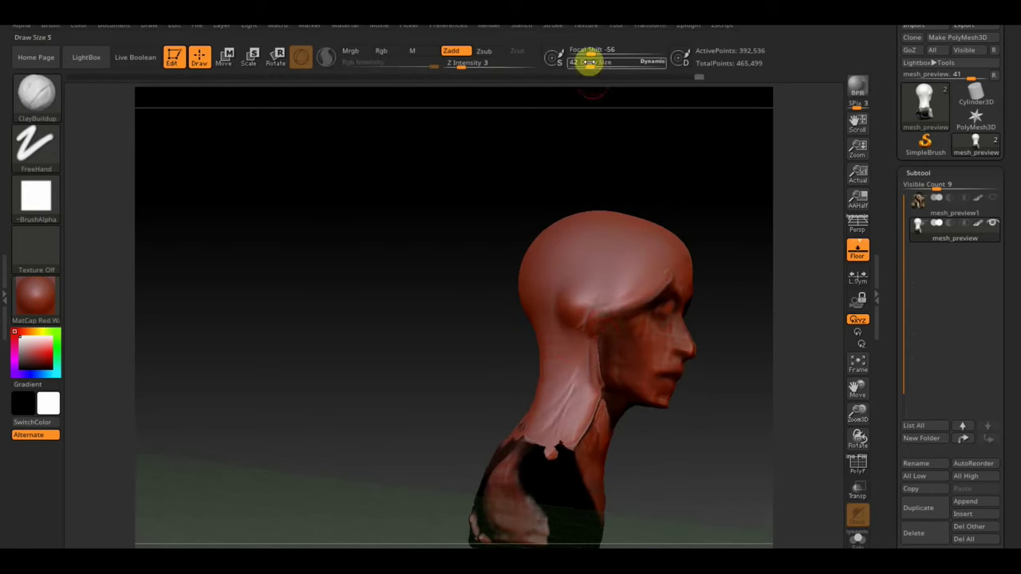
left_click_drag(590, 65, 594, 67)
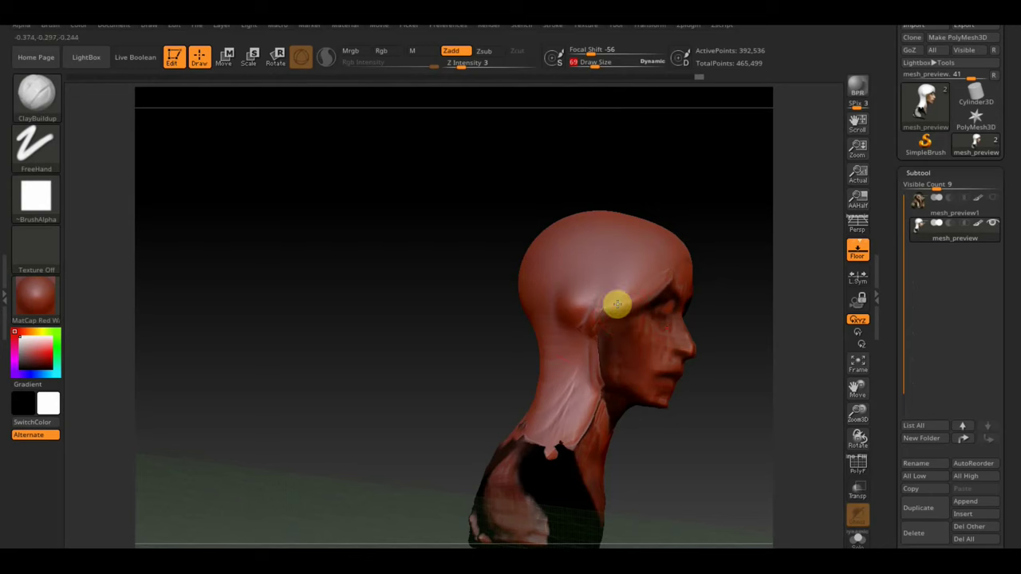
left_click_drag(621, 292, 597, 310)
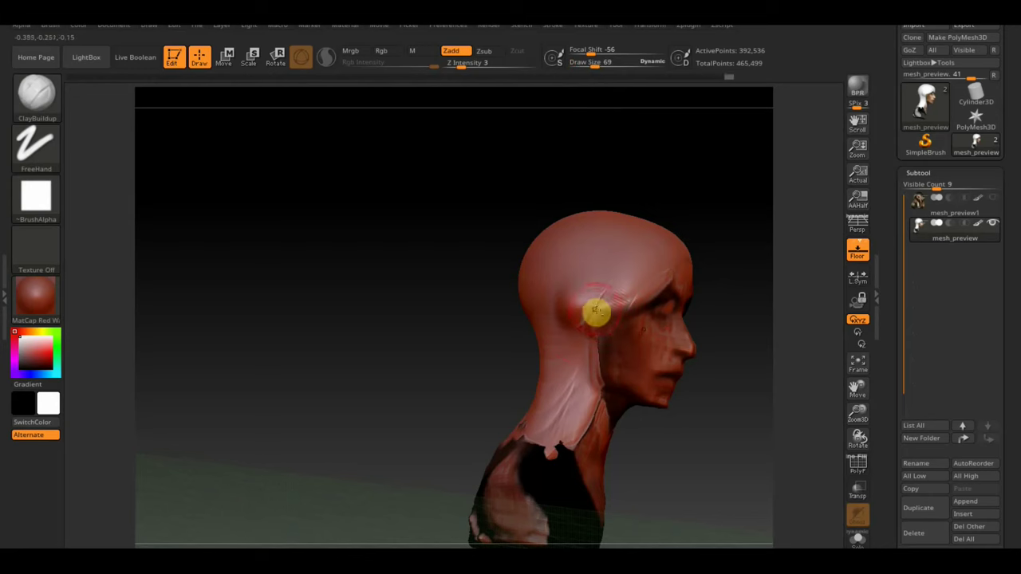
mouse_move(755, 254)
left_mouse_down()
mouse_move(726, 245)
mouse_move(732, 228)
mouse_move(572, 178)
mouse_move(648, 236)
left_mouse_up()
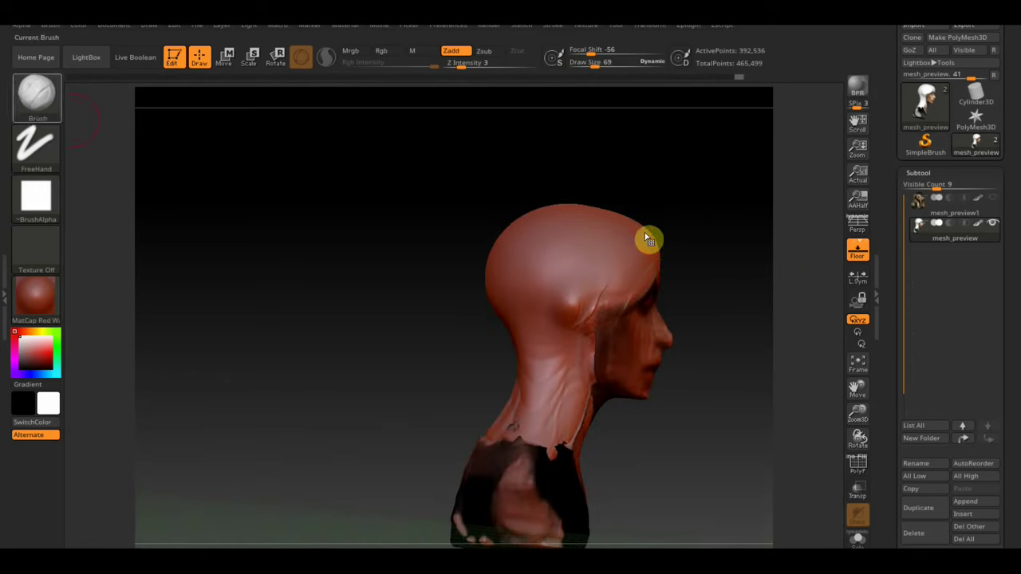
With the Standard brush at Draw Size 28, fill in and smooth the inner ear.
key("b")
left_click(338, 110)
left_click_drag(574, 66, 588, 64)
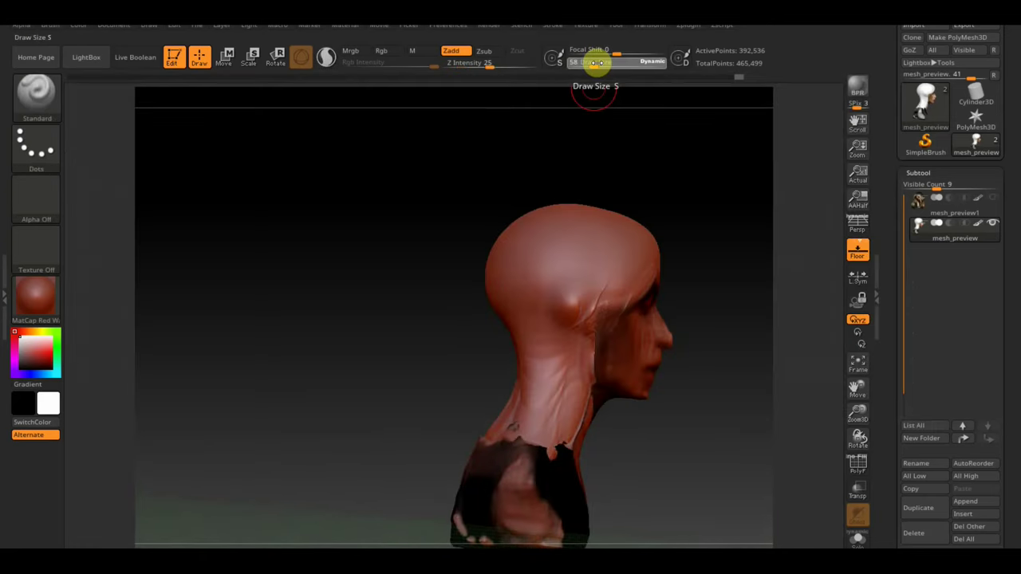
mouse_move(631, 144)
left_mouse_down()
mouse_move(650, 165)
mouse_move(601, 272)
left_mouse_up()
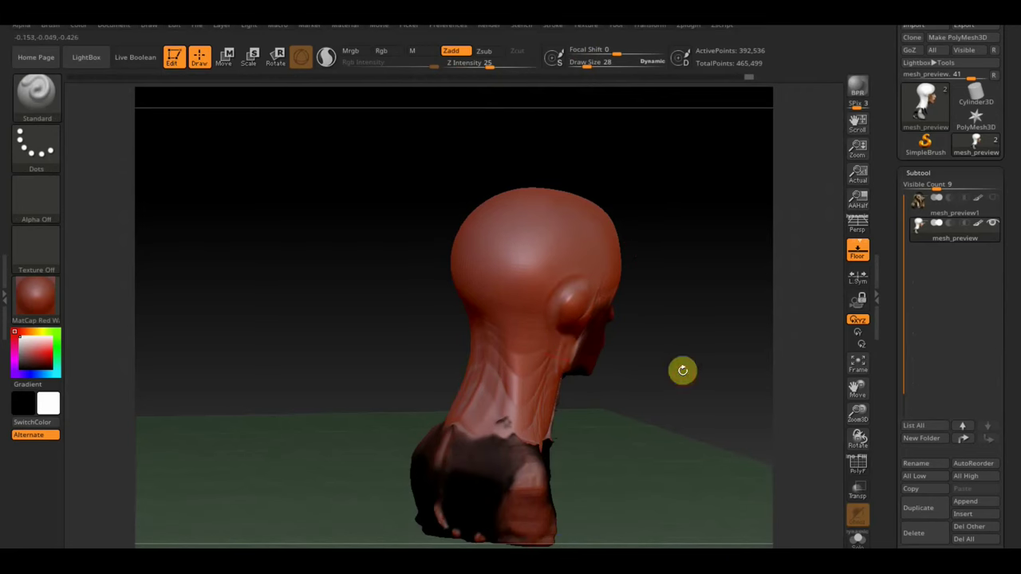
left_click_drag(682, 370, 612, 349)
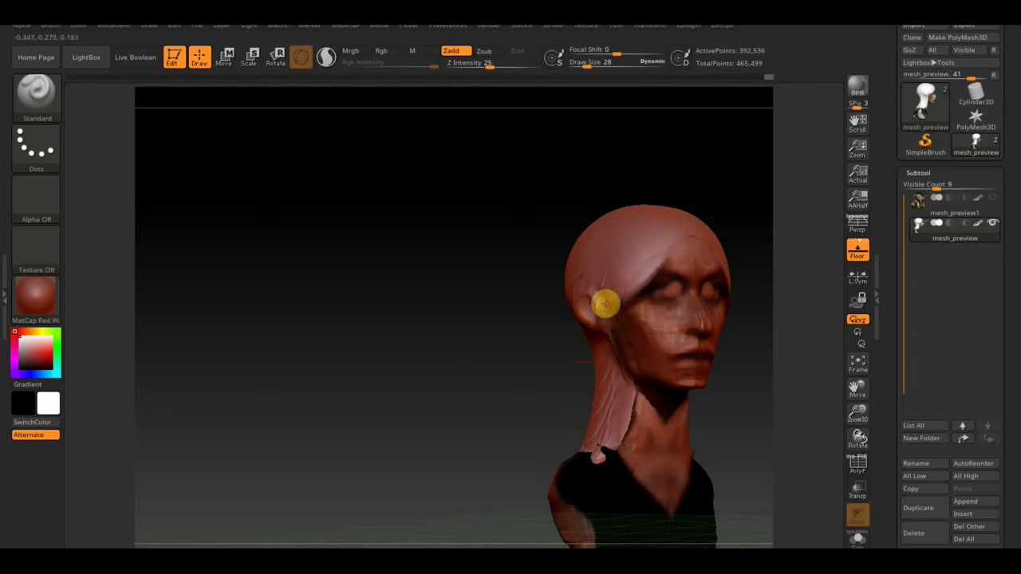
key("shift")
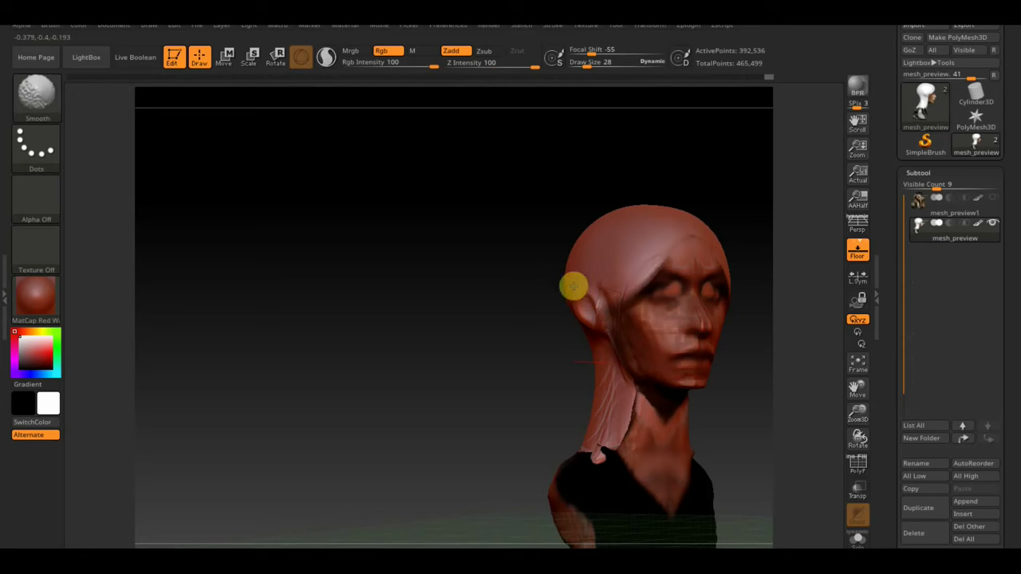
mouse_move(577, 282)
left_mouse_down()
mouse_move(650, 378)
mouse_move(602, 353)
left_mouse_up()
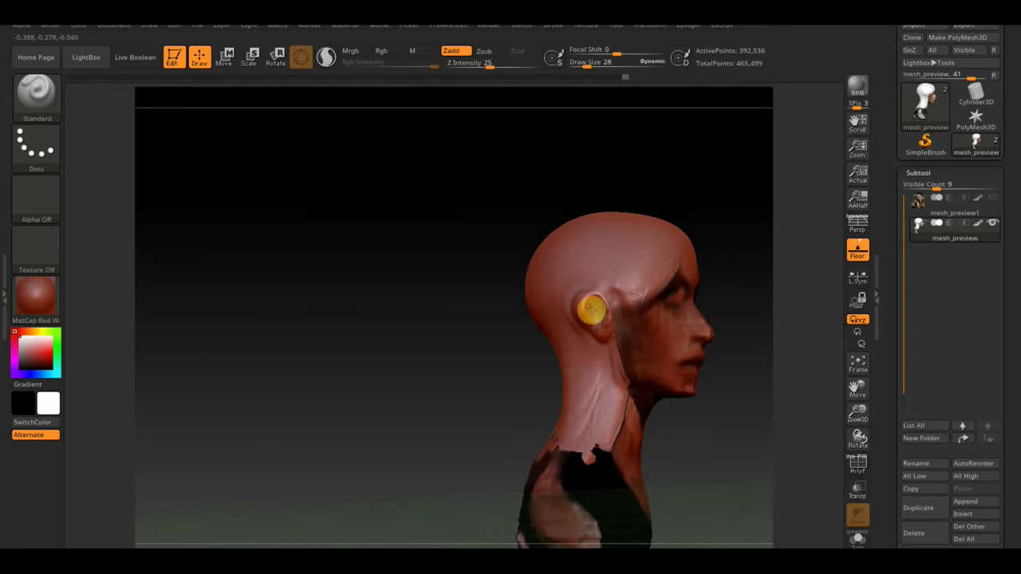
mouse_move(601, 315)
left_mouse_down()
mouse_move(611, 317)
mouse_move(600, 298)
left_mouse_up()
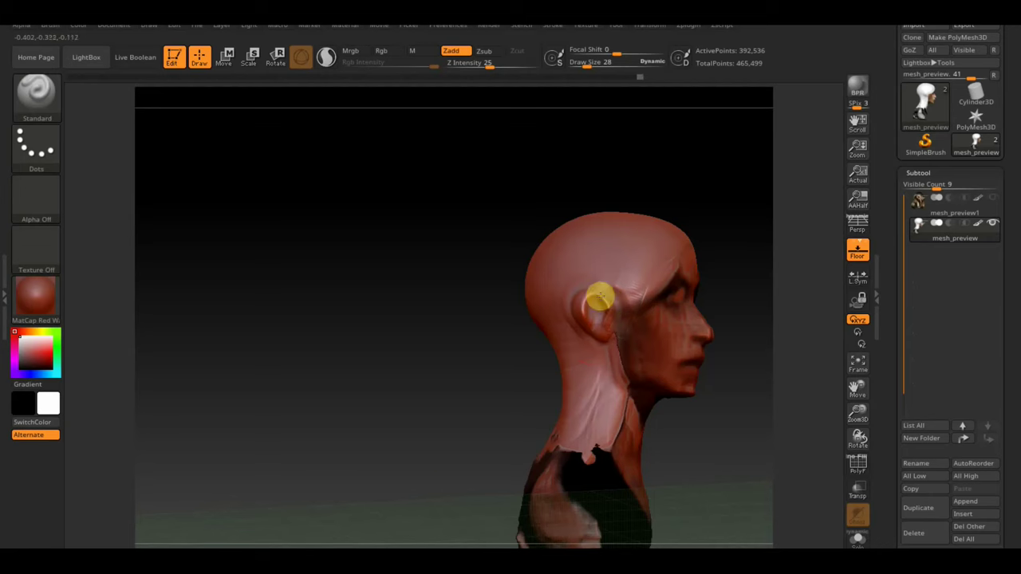
mouse_move(716, 283)
left_mouse_down()
mouse_move(754, 267)
mouse_move(735, 193)
left_mouse_up()
mouse_move(502, 187)
left_mouse_down()
mouse_move(402, 188)
mouse_move(376, 171)
left_mouse_up()
Push both temples inward with the Move Topological brush at size 157.
left_click(36, 94)
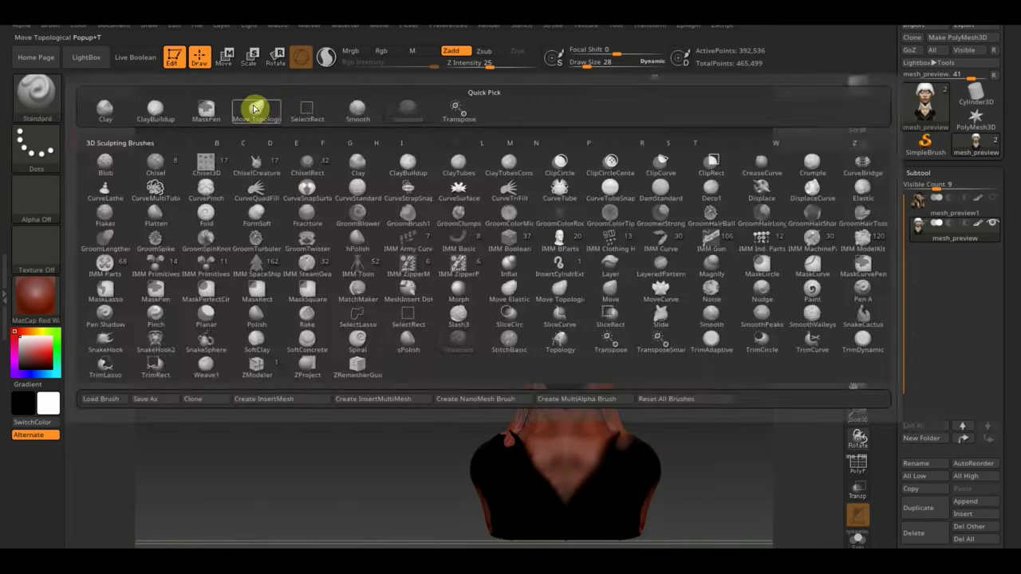
left_click(255, 109)
left_click_drag(590, 64, 607, 71)
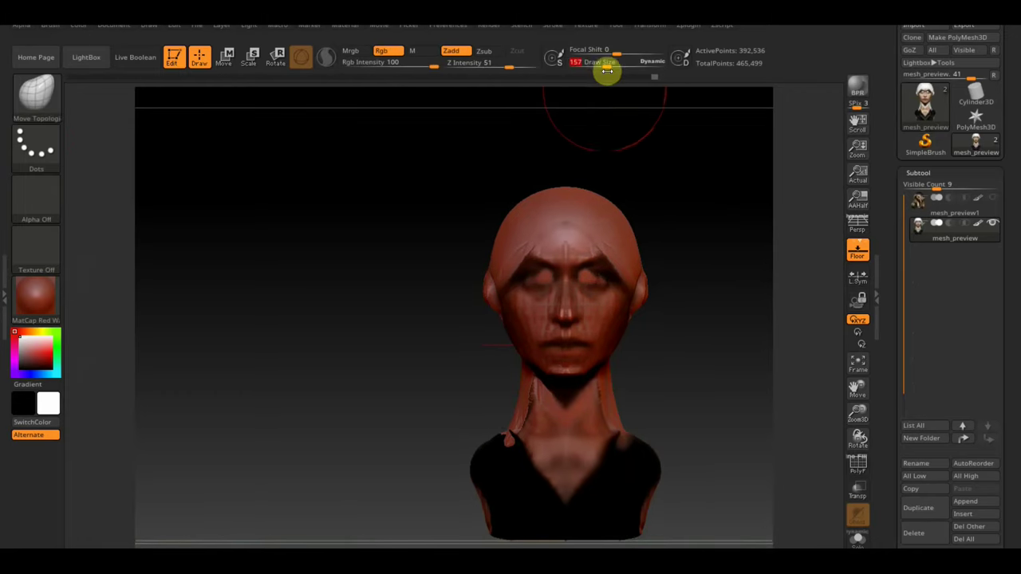
left_click_drag(487, 275, 497, 272)
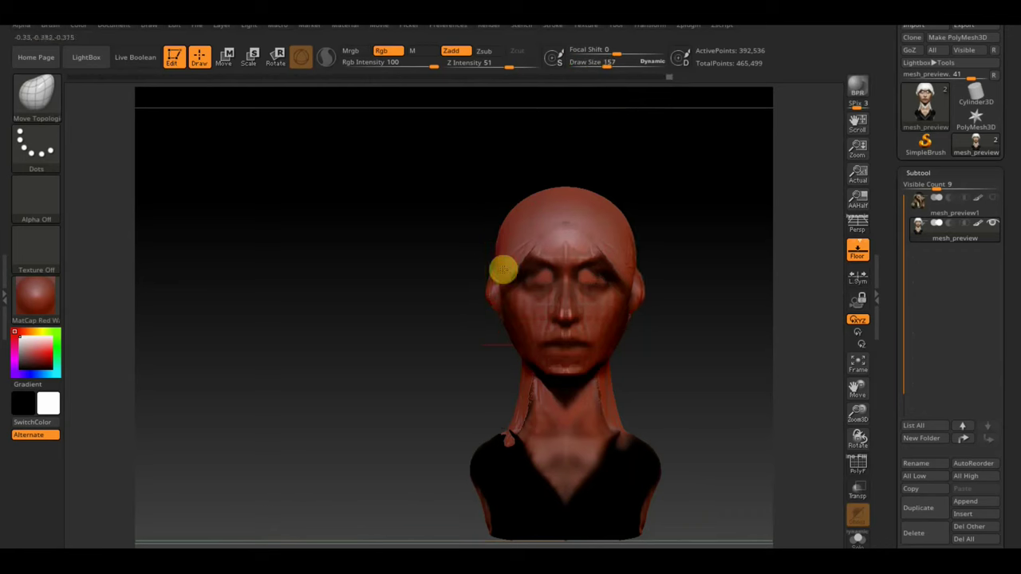
Carve fine detail around the eyes with the Standard brush at a small draw size.
left_click(37, 94)
left_click(407, 110)
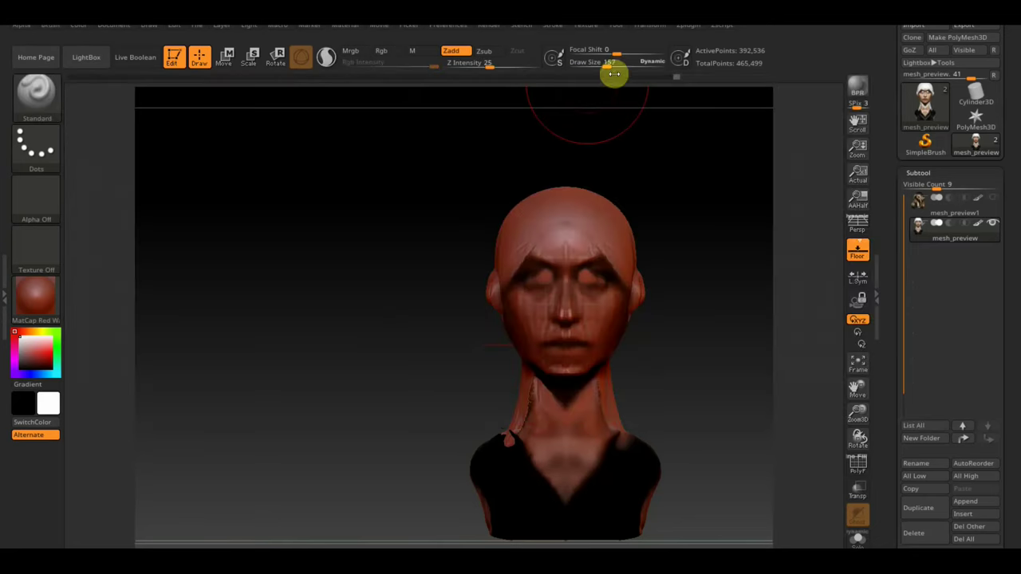
left_click_drag(611, 64, 592, 72)
mouse_move(707, 210)
left_mouse_down("alt")
mouse_move(599, 209)
mouse_move(668, 271)
left_mouse_up("alt")
left_click_drag(611, 67, 584, 68)
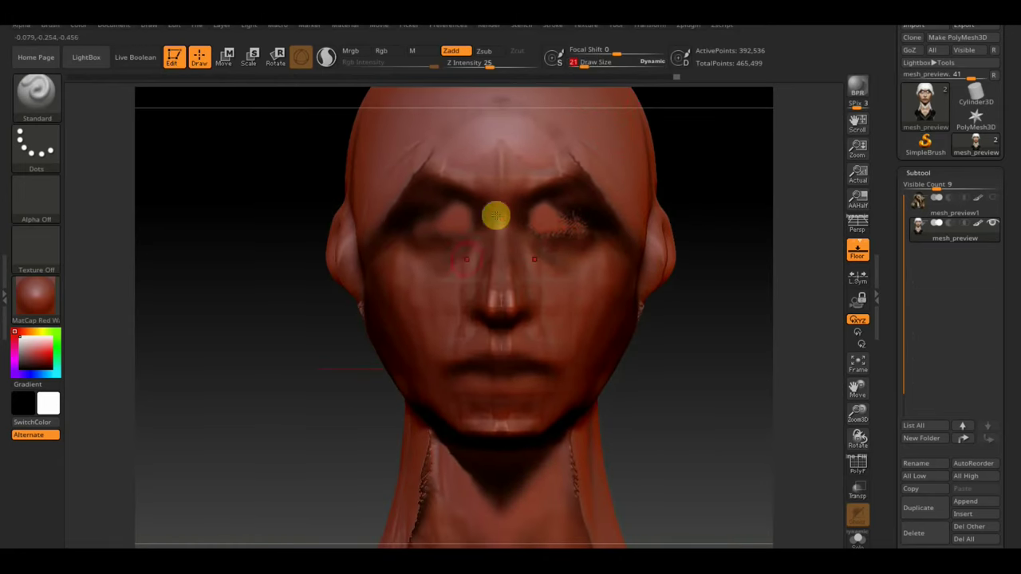
mouse_move(435, 228)
left_mouse_down()
mouse_move(455, 235)
mouse_move(424, 233)
left_mouse_up()
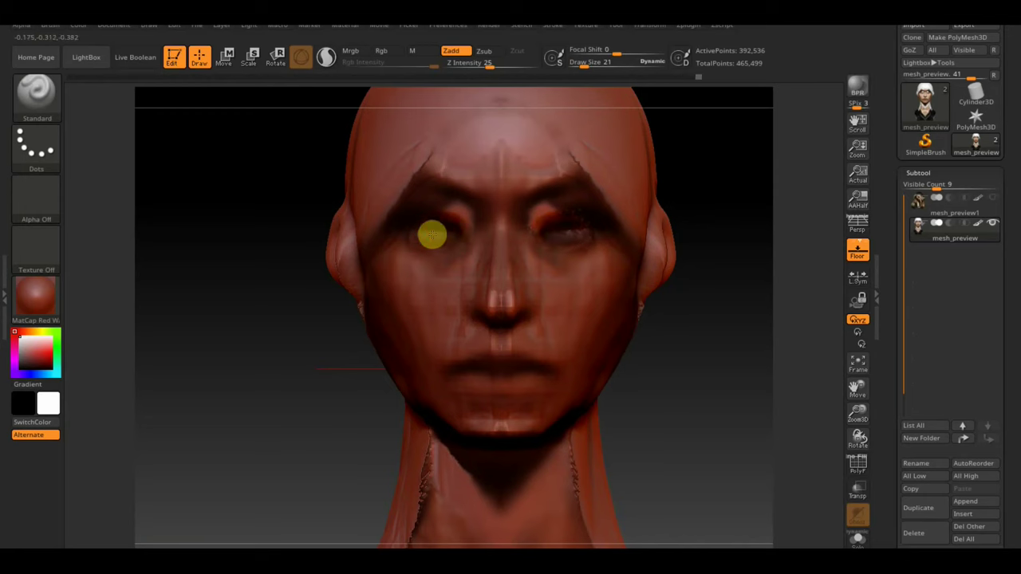
mouse_move(697, 205)
left_mouse_down()
mouse_move(720, 243)
mouse_move(556, 239)
left_mouse_up()
mouse_move(665, 348)
left_mouse_down()
mouse_move(677, 344)
mouse_move(676, 287)
left_mouse_up()
Select the ClayBuildup brush and orbit around the head's right side.
left_click(46, 104)
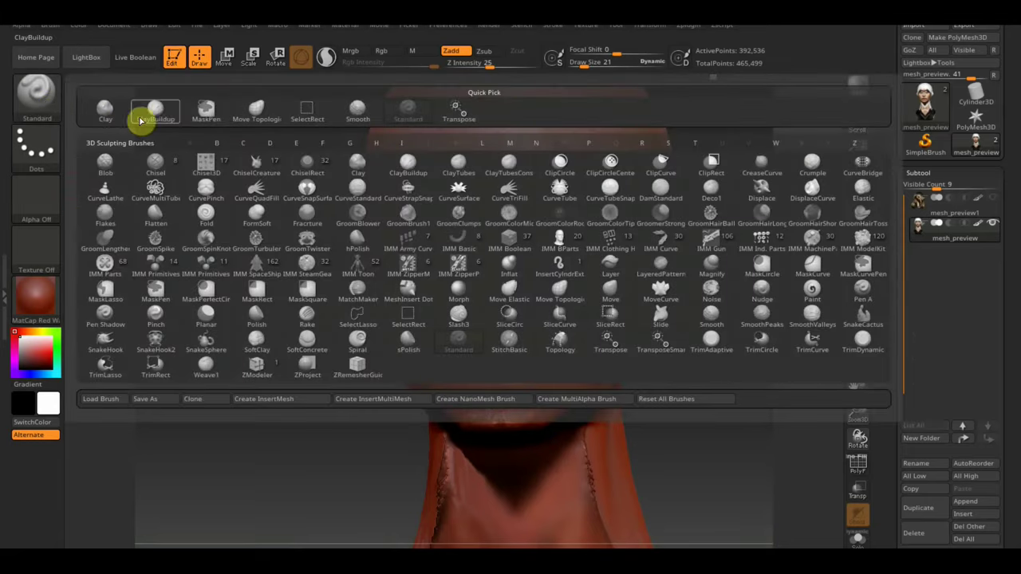
left_click(161, 108)
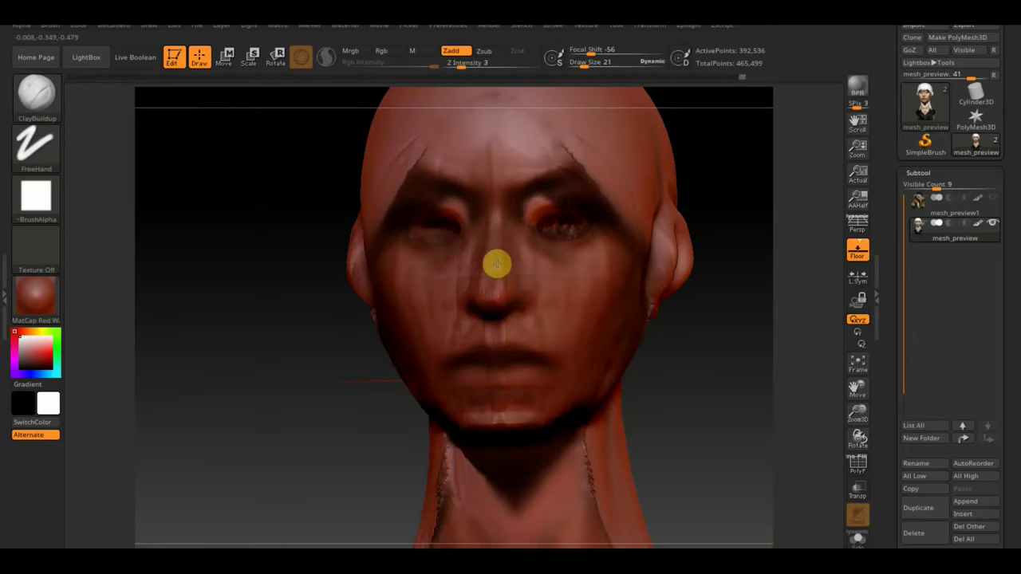
right_click_drag(497, 232, 690, 383)
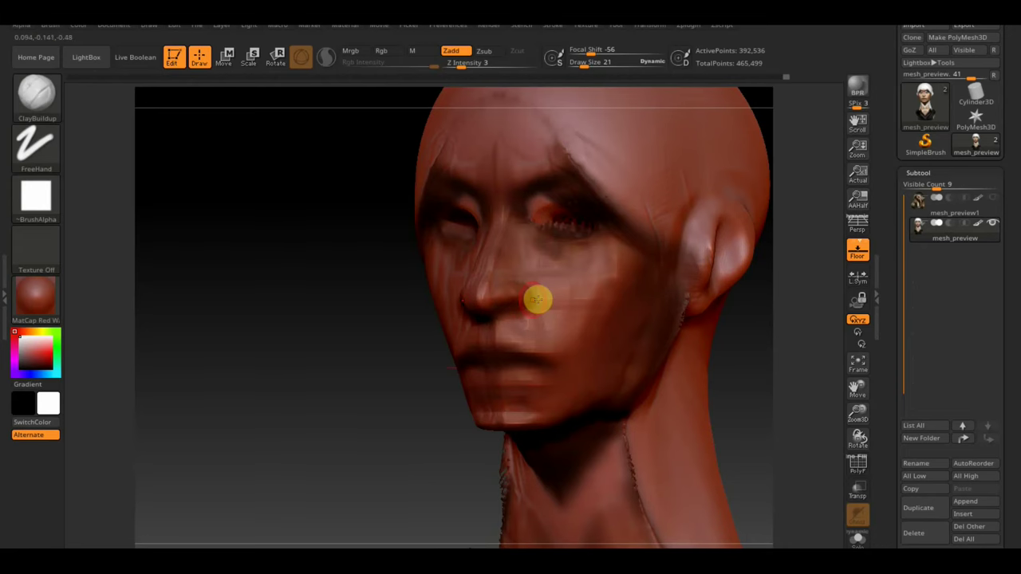
mouse_move(294, 403)
left_mouse_down()
mouse_move(346, 373)
mouse_move(651, 348)
mouse_move(634, 360)
mouse_move(657, 369)
mouse_move(583, 317)
left_mouse_up()
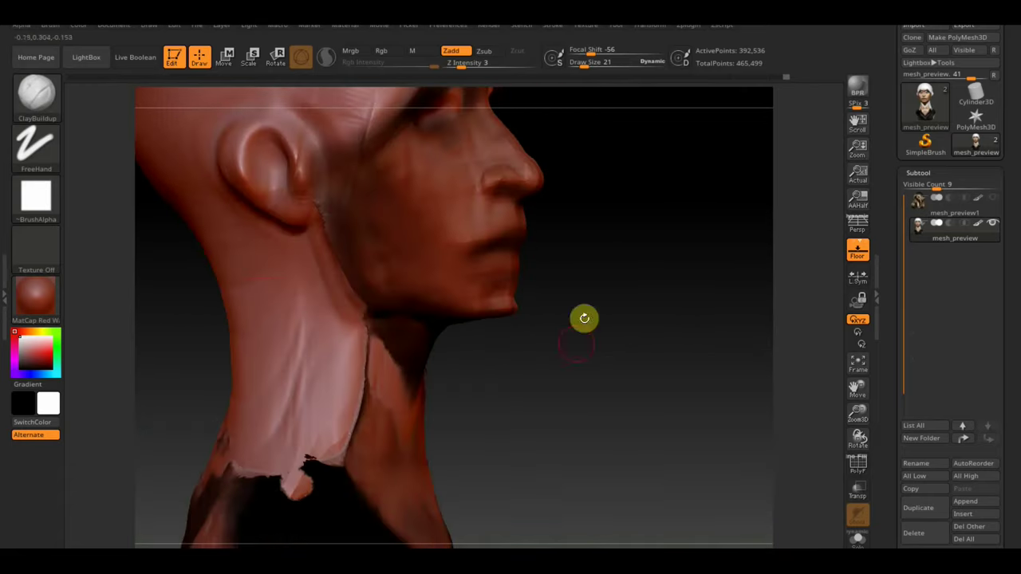
Smooth the neck seam below the ear, then reduce the draw size to 58.
left_click_drag(576, 65, 598, 73)
left_click_drag(337, 439, 358, 369, "shift")
mouse_move(413, 466)
left_mouse_down()
mouse_move(552, 462)
mouse_move(510, 439)
left_mouse_up()
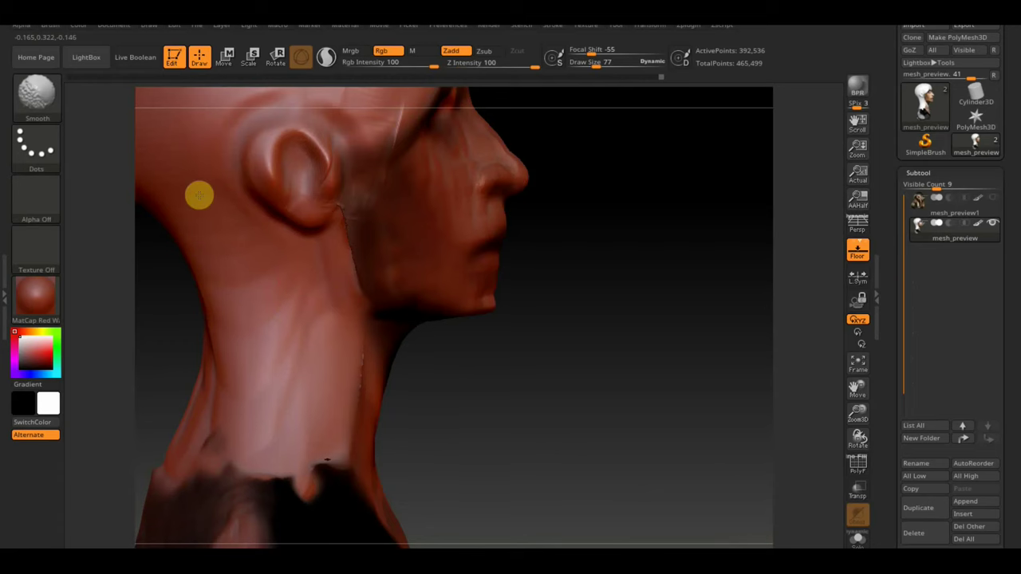
left_click_drag(594, 340, 559, 360)
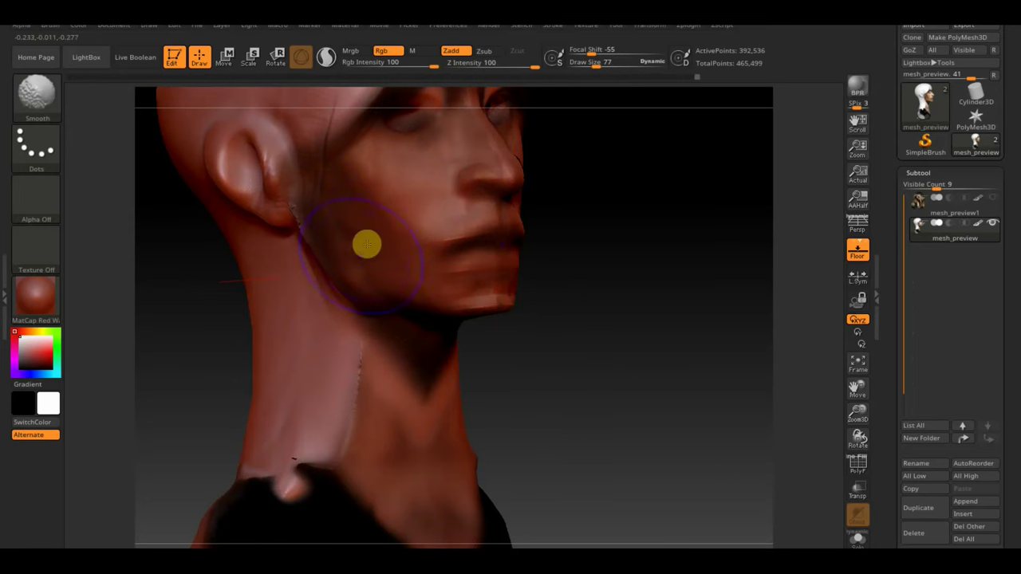
mouse_move(481, 312)
left_mouse_down()
mouse_move(527, 355)
mouse_move(473, 349)
left_mouse_up()
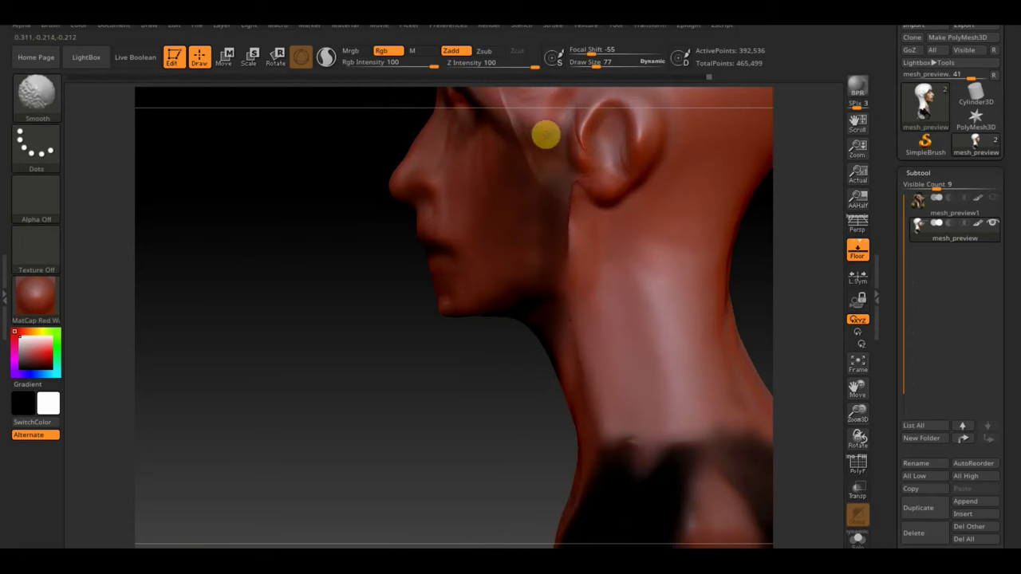
left_click_drag(515, 327, 452, 391)
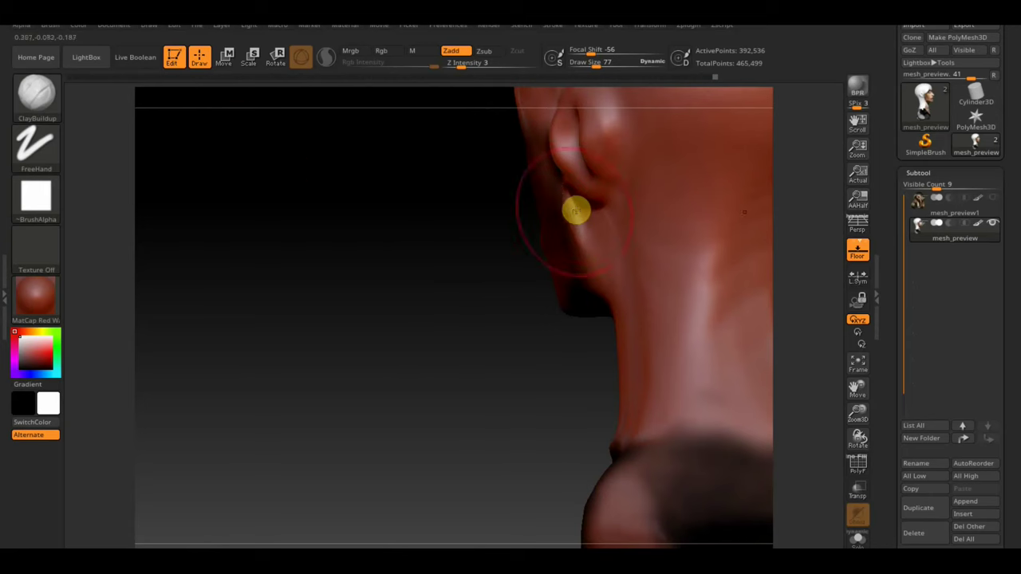
left_click_drag(608, 62, 578, 62)
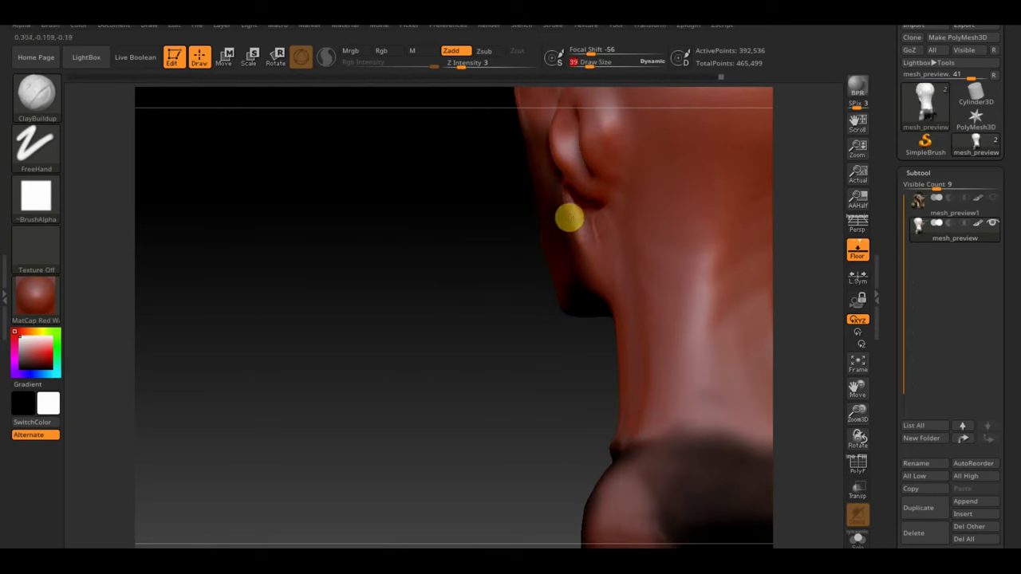
key("ctrl")
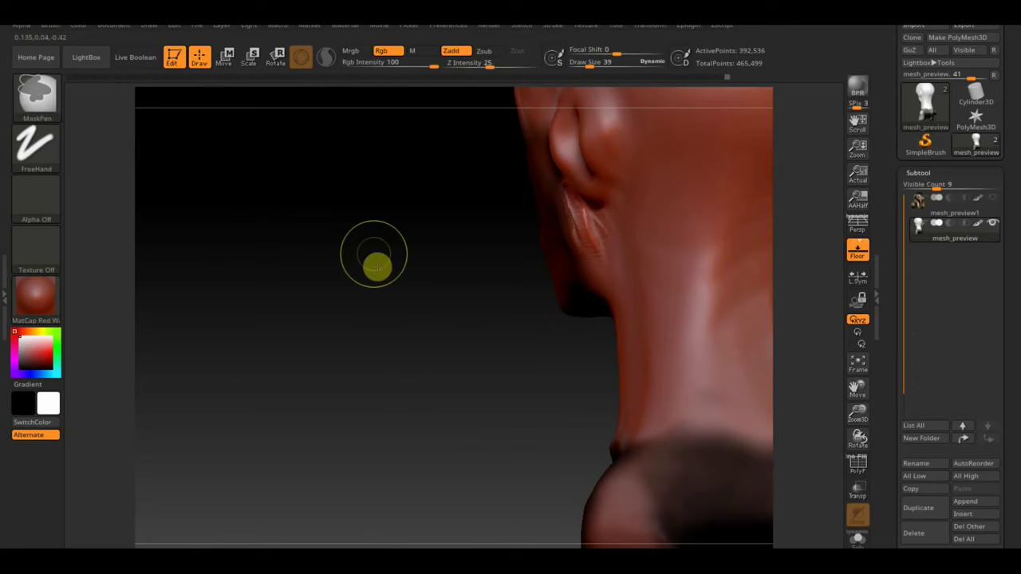
Smooth the crease below the ear, then bring the head to a front view.
key("shift")
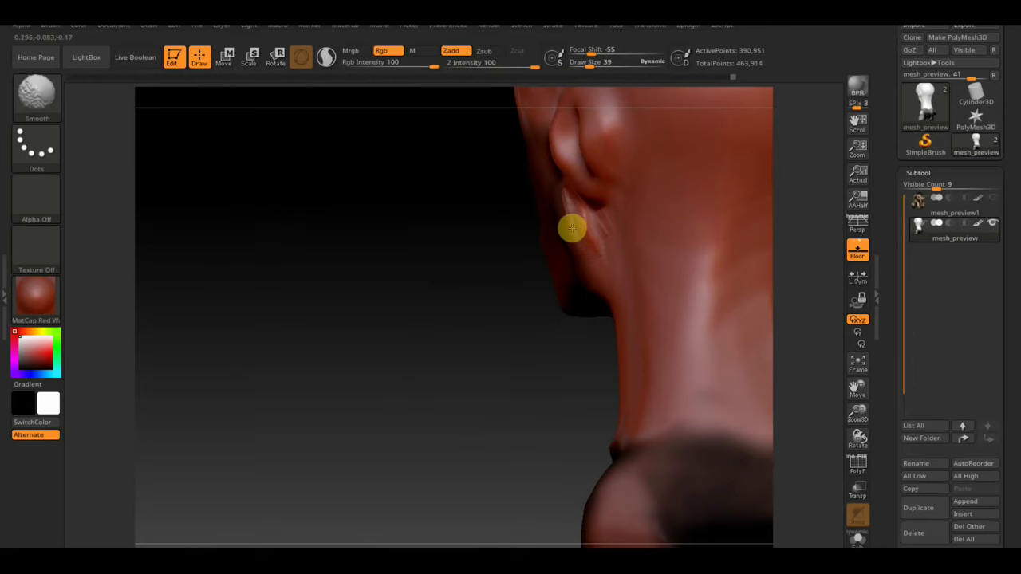
left_click_drag(572, 229, 602, 312, "shift")
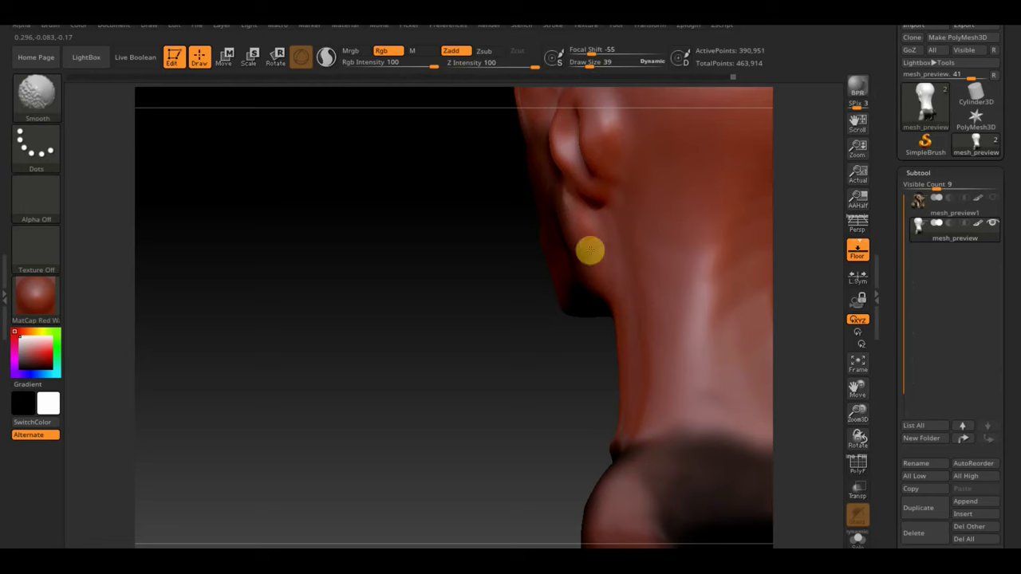
left_click_drag(588, 272, 638, 309)
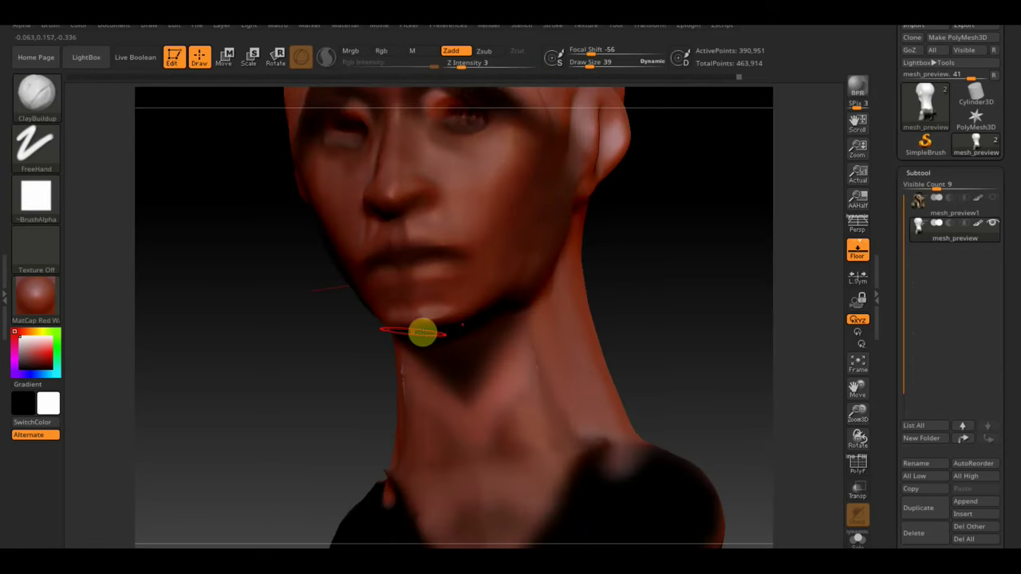
mouse_move(629, 269)
left_mouse_down()
mouse_move(665, 263)
mouse_move(650, 303)
mouse_move(657, 367)
left_mouse_up()
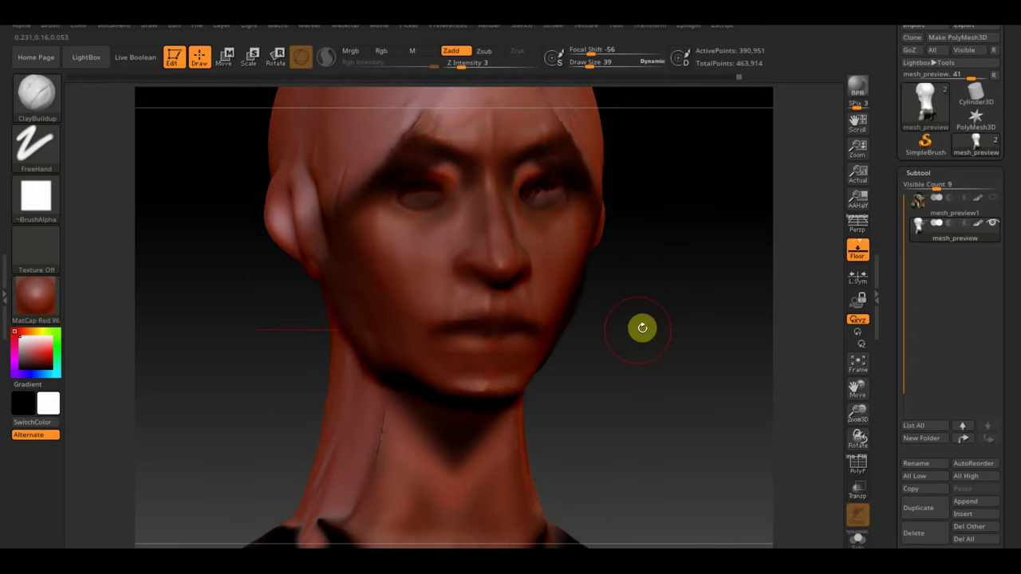
left_click_drag(659, 258, 647, 269, "shift")
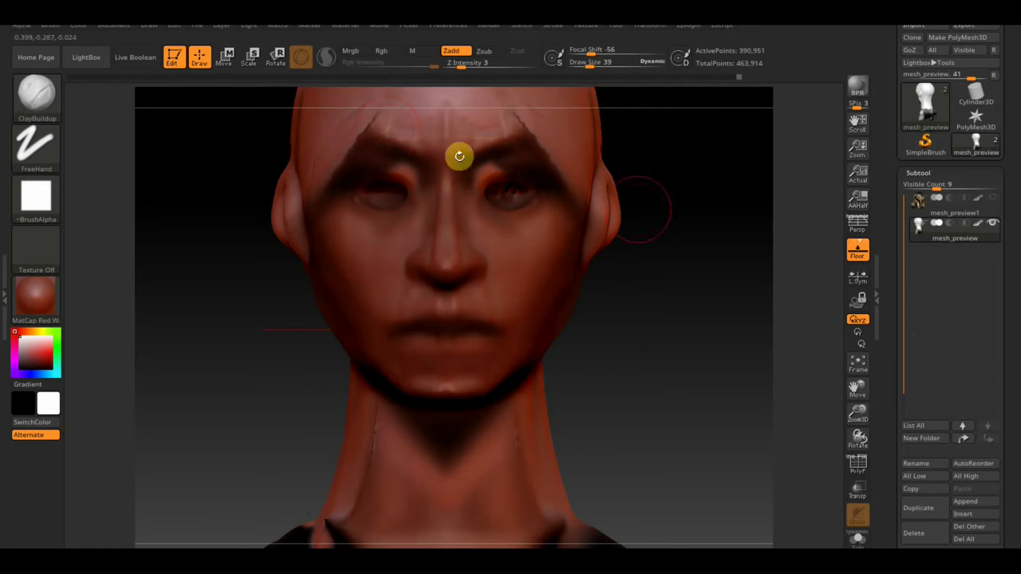
mouse_move(719, 210)
left_mouse_down()
mouse_move(717, 262)
mouse_move(656, 164)
left_mouse_up()
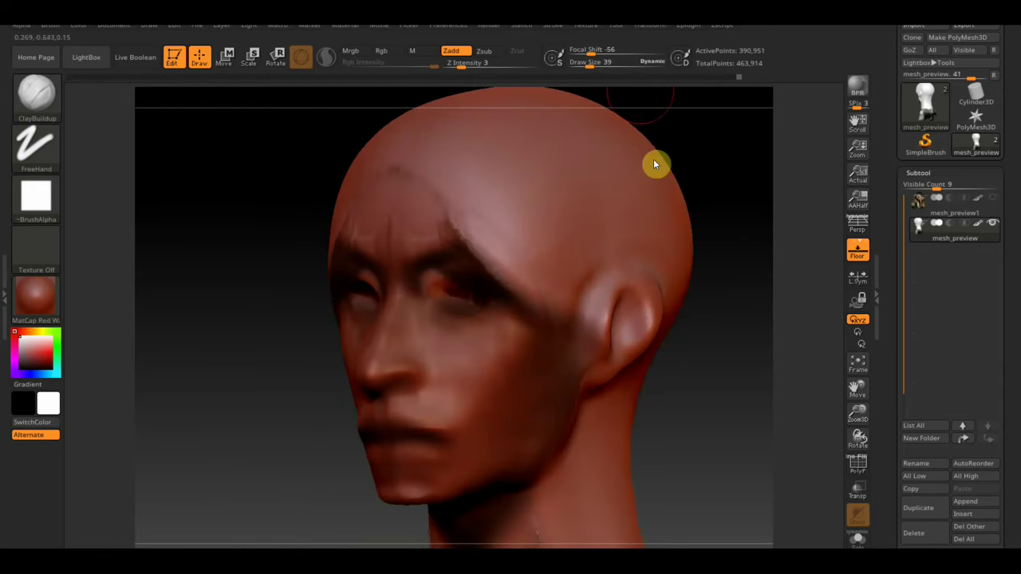
Add ClayBuildup wrinkle strokes across the forehead and diagonally on the temple.
left_click_drag(620, 62, 595, 66)
mouse_move(540, 298)
left_mouse_down()
mouse_move(533, 247)
mouse_move(572, 157)
left_mouse_up()
mouse_move(516, 223)
left_mouse_down()
mouse_move(579, 221)
mouse_move(572, 278)
mouse_move(595, 200)
mouse_move(538, 280)
mouse_move(561, 237)
mouse_move(549, 175)
mouse_move(535, 205)
mouse_move(563, 168)
mouse_move(614, 216)
mouse_move(610, 185)
mouse_move(467, 210)
left_mouse_up()
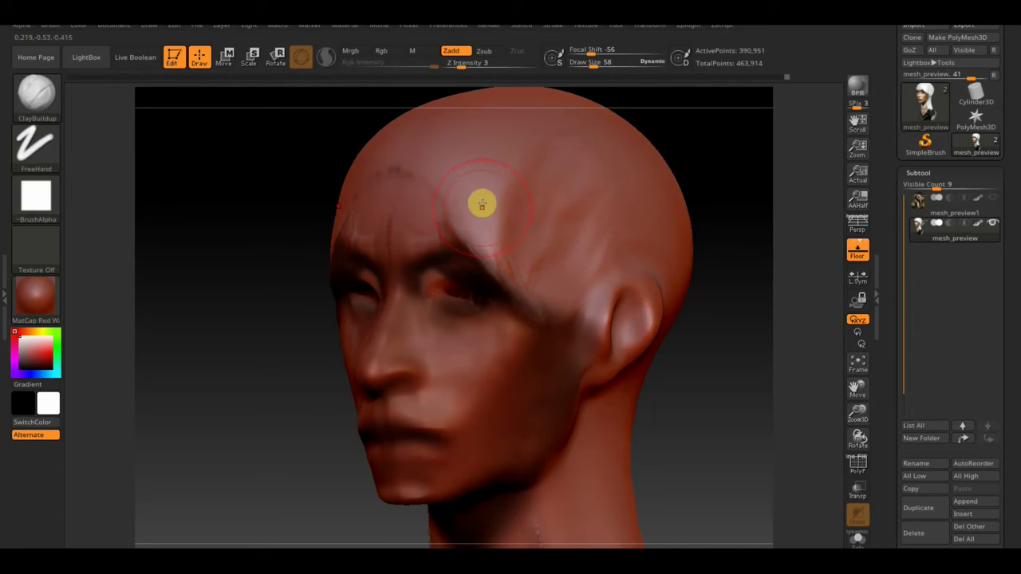
mouse_move(686, 159)
left_mouse_down()
mouse_move(713, 141)
mouse_move(627, 115)
left_mouse_up()
left_click_drag(595, 64, 585, 64)
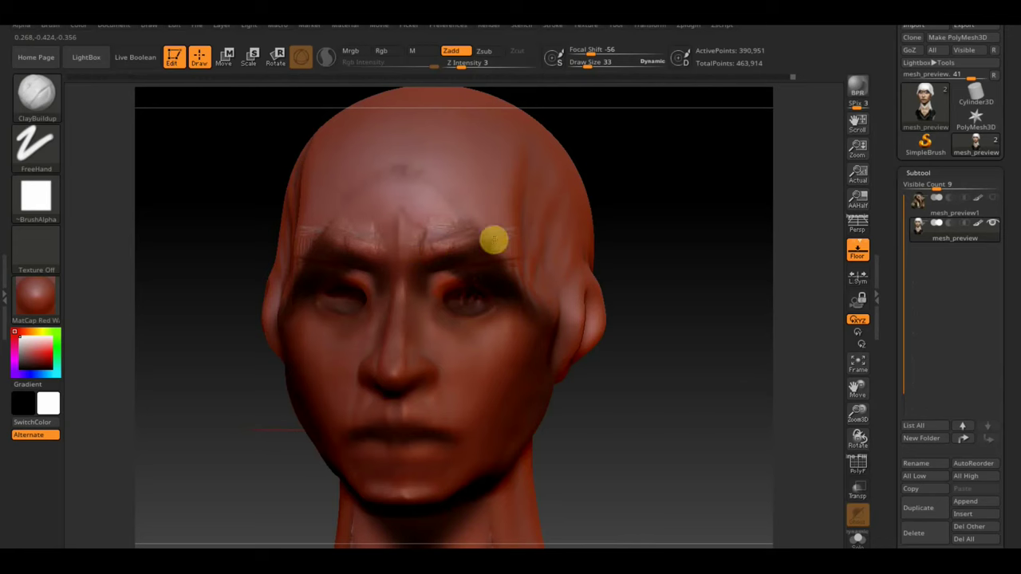
Show the head subtool without photo colouring and carve fibre-like strokes on the cheek near the jaw.
left_click(984, 206)
left_click(983, 227)
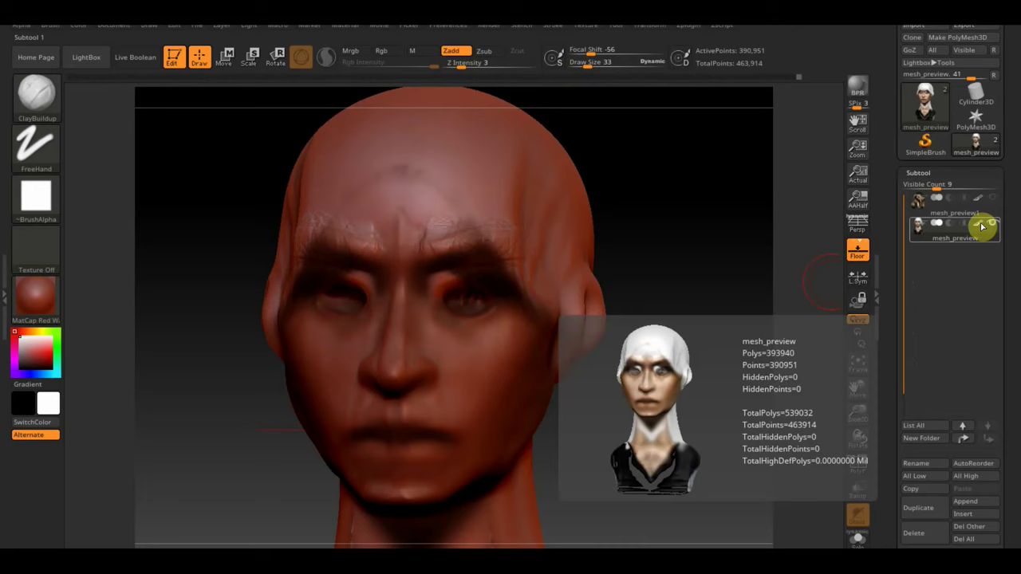
left_click_drag(698, 312, 696, 306)
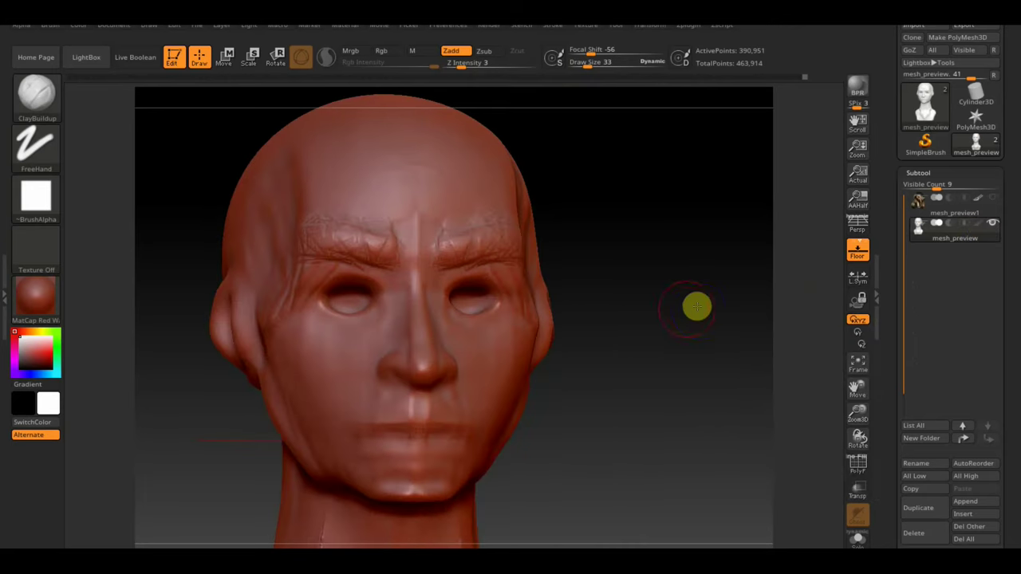
mouse_move(668, 330)
left_mouse_down("alt")
mouse_move(644, 325)
mouse_move(665, 184)
mouse_move(662, 296)
left_mouse_up("alt")
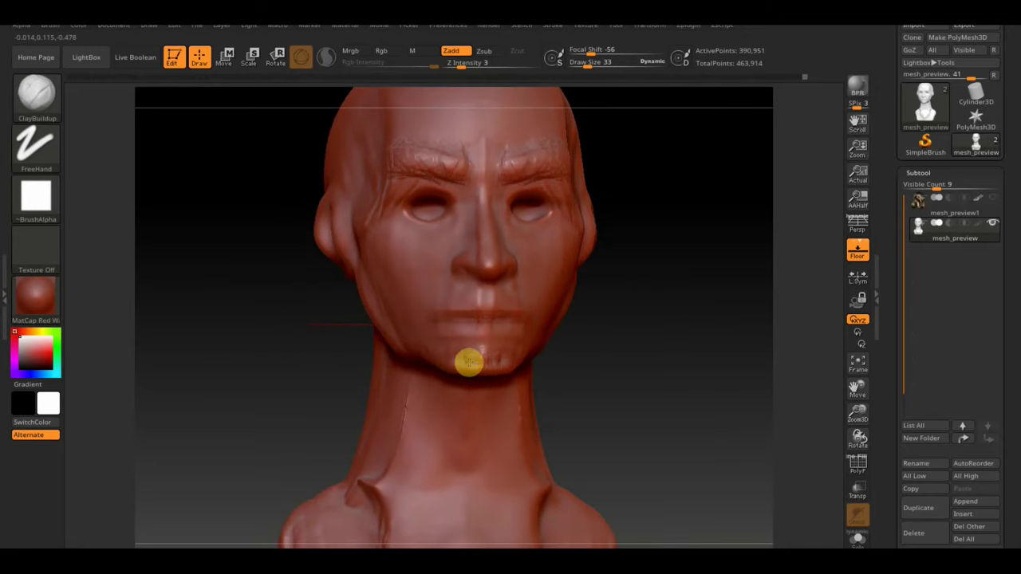
mouse_move(481, 378)
left_mouse_down()
mouse_move(598, 375)
mouse_move(647, 342)
left_mouse_up()
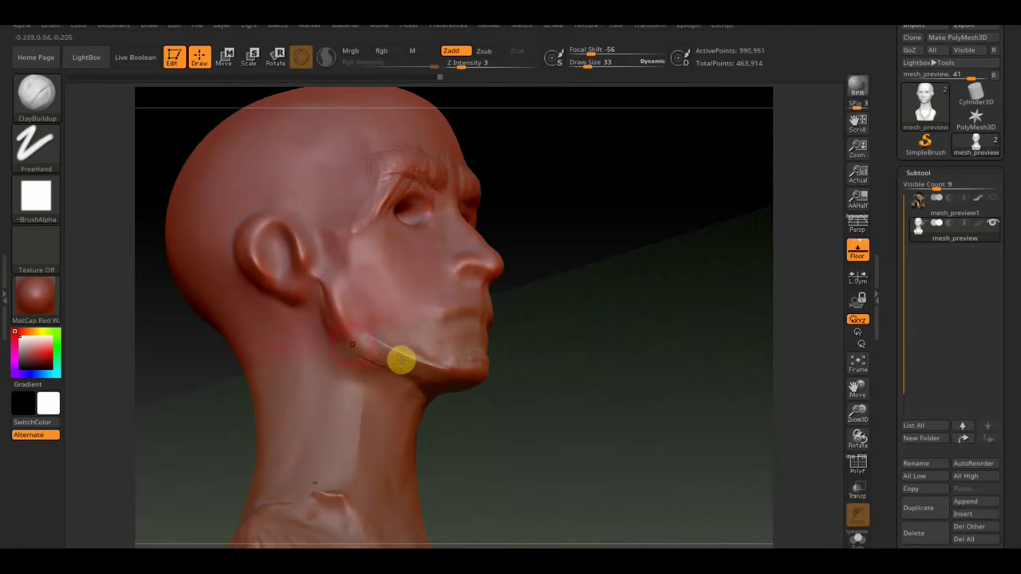
mouse_move(344, 297)
left_mouse_down()
mouse_move(359, 332)
mouse_move(373, 319)
mouse_move(358, 296)
mouse_move(356, 331)
mouse_move(384, 315)
mouse_move(447, 360)
mouse_move(423, 354)
left_mouse_up()
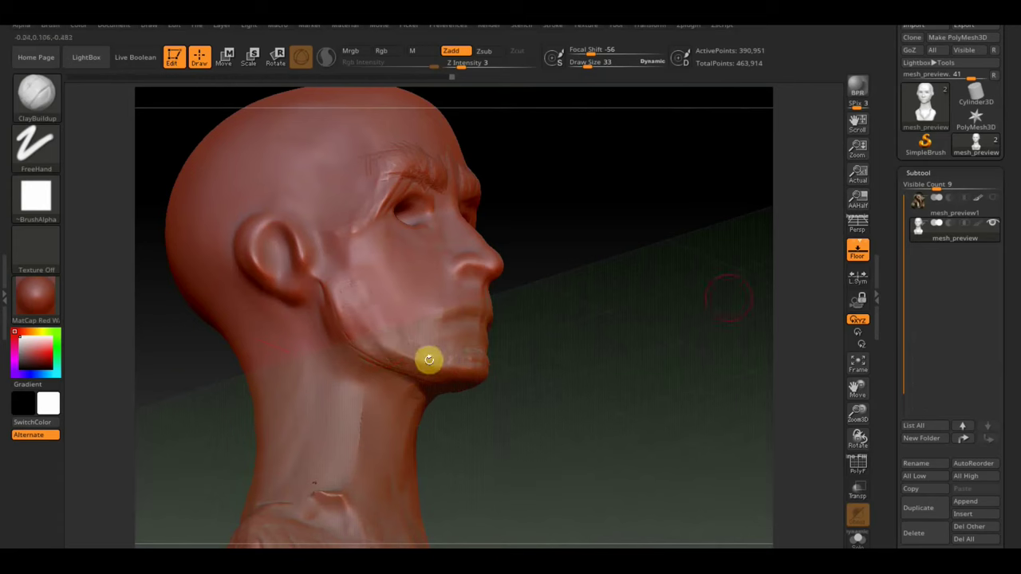
Hide the floor grid, smooth along the jaw, and add a short cheek wrinkle.
left_click(857, 249)
mouse_move(705, 285)
left_mouse_down()
mouse_move(657, 313)
mouse_move(659, 383)
mouse_move(647, 338)
mouse_move(654, 317)
mouse_move(630, 311)
left_mouse_up()
mouse_move(534, 296)
left_mouse_down("shift")
mouse_move(485, 299)
mouse_move(476, 319)
left_mouse_up("shift")
mouse_move(426, 254)
left_mouse_down()
mouse_move(450, 273)
mouse_move(481, 232)
mouse_move(497, 240)
mouse_move(398, 242)
mouse_move(417, 257)
mouse_move(398, 240)
mouse_move(420, 251)
left_mouse_up()
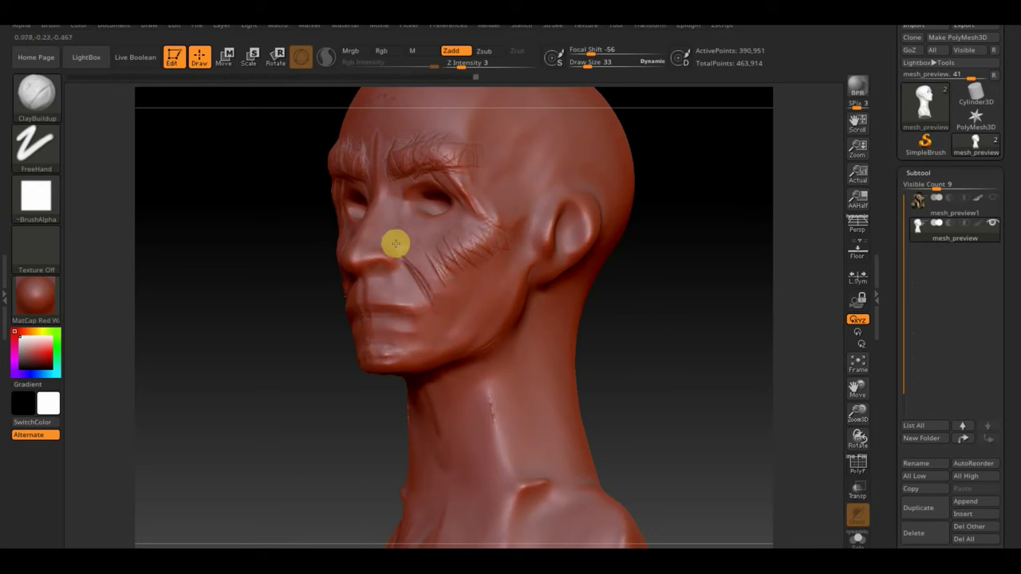
Carve nasolabial fold wrinkles, then Shift-smooth the temple and cheek wrinkles.
mouse_move(412, 261)
left_mouse_down()
mouse_move(436, 330)
mouse_move(452, 297)
mouse_move(419, 251)
mouse_move(456, 269)
mouse_move(470, 242)
left_mouse_up()
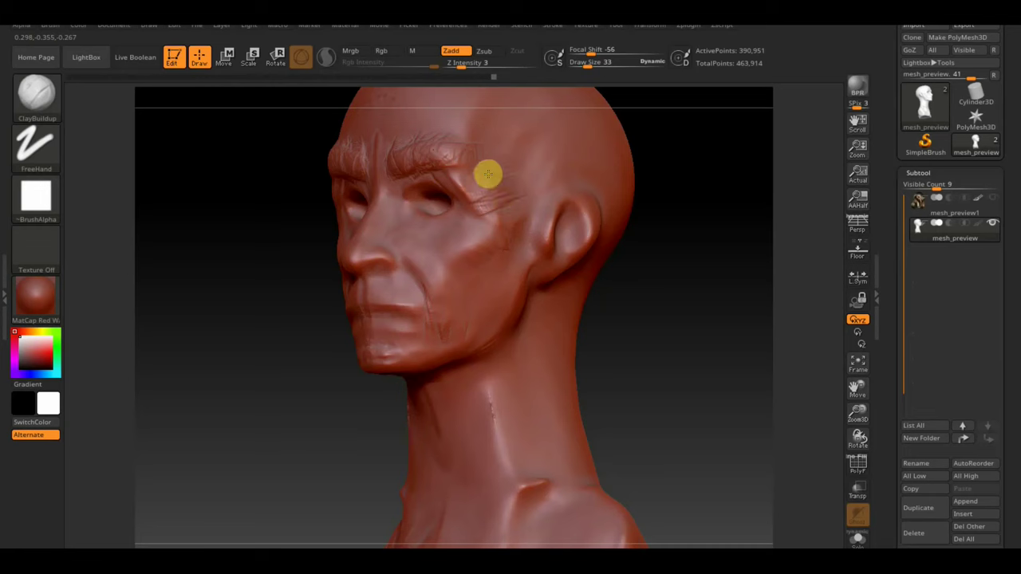
key("shift")
mouse_move(462, 185)
left_mouse_down("shift")
mouse_move(475, 196)
mouse_move(408, 151)
mouse_move(463, 132)
mouse_move(394, 152)
mouse_move(447, 155)
mouse_move(399, 152)
mouse_move(426, 136)
mouse_move(359, 155)
mouse_move(478, 194)
mouse_move(479, 212)
mouse_move(455, 178)
mouse_move(424, 194)
mouse_move(404, 251)
mouse_move(428, 279)
mouse_move(426, 340)
mouse_move(452, 324)
mouse_move(450, 346)
left_mouse_up("shift")
mouse_move(468, 234)
left_mouse_down("shift")
mouse_move(473, 246)
mouse_move(497, 213)
left_mouse_up("shift")
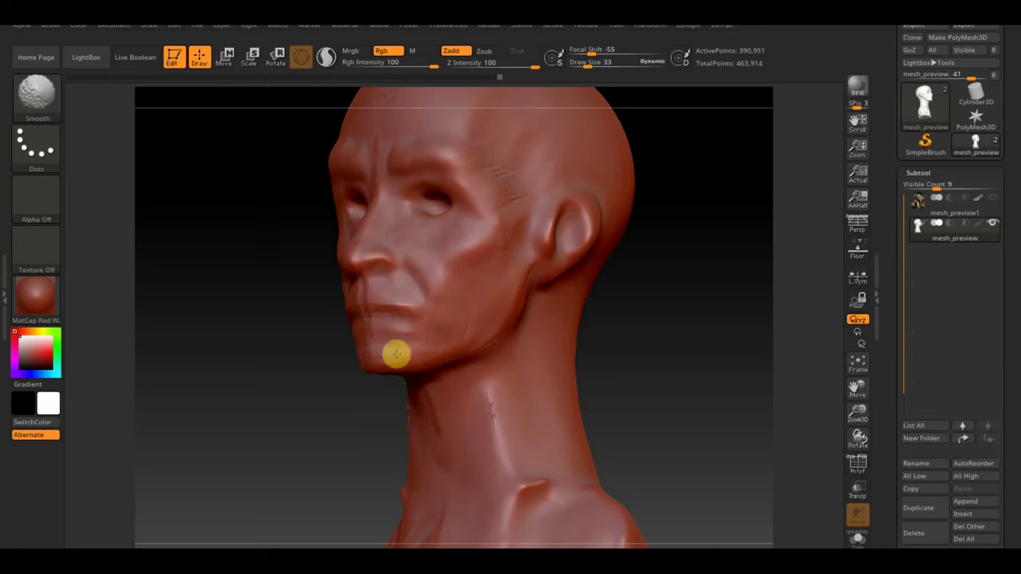
Drop Draw Size to 7 and sculpt the upper-lip line along the mouth.
mouse_move(391, 351)
right_mouse_down()
mouse_move(317, 337)
mouse_move(422, 335)
right_mouse_up()
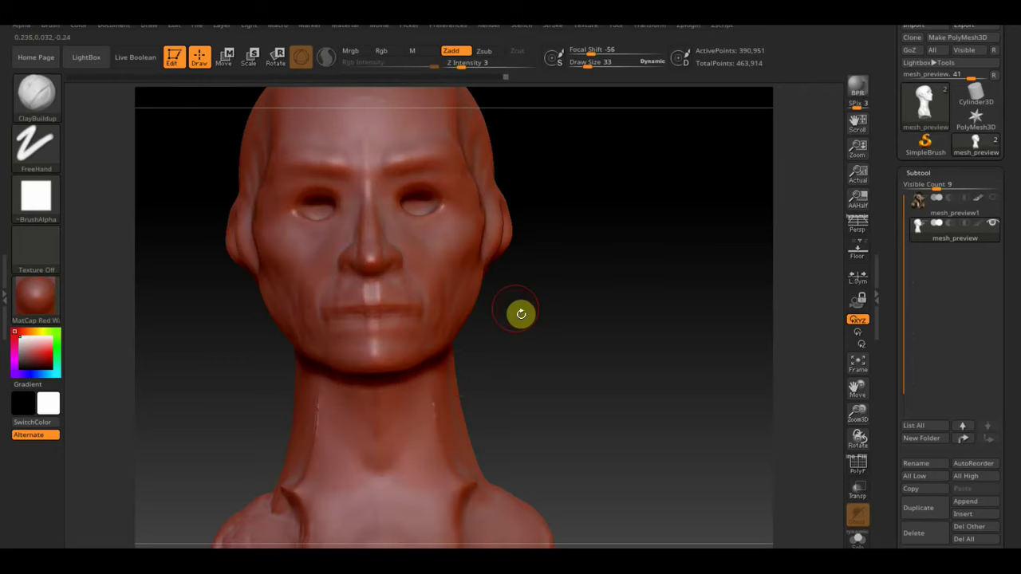
right_click_drag(581, 296, 599, 337, "alt")
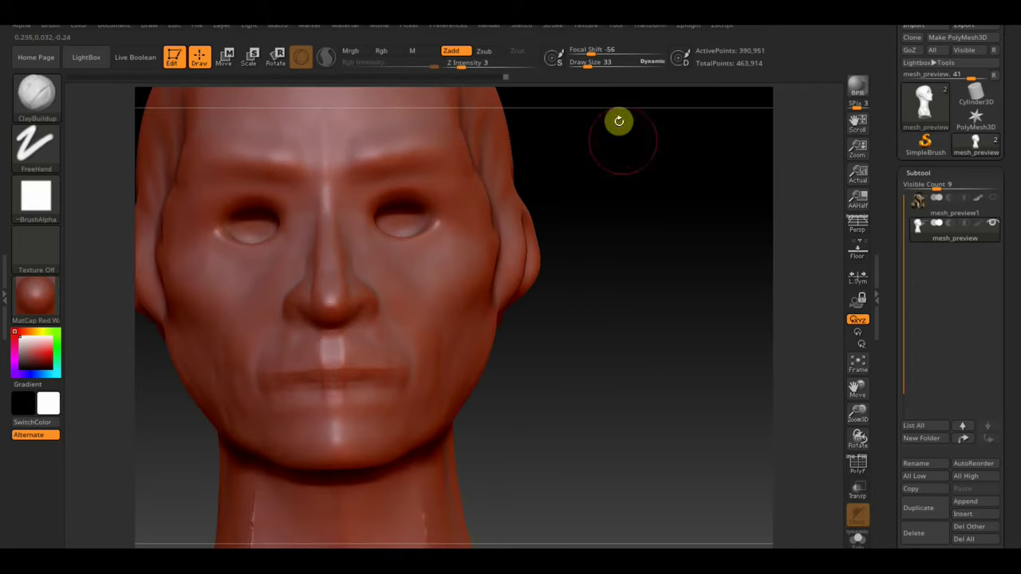
left_click_drag(597, 70, 576, 69)
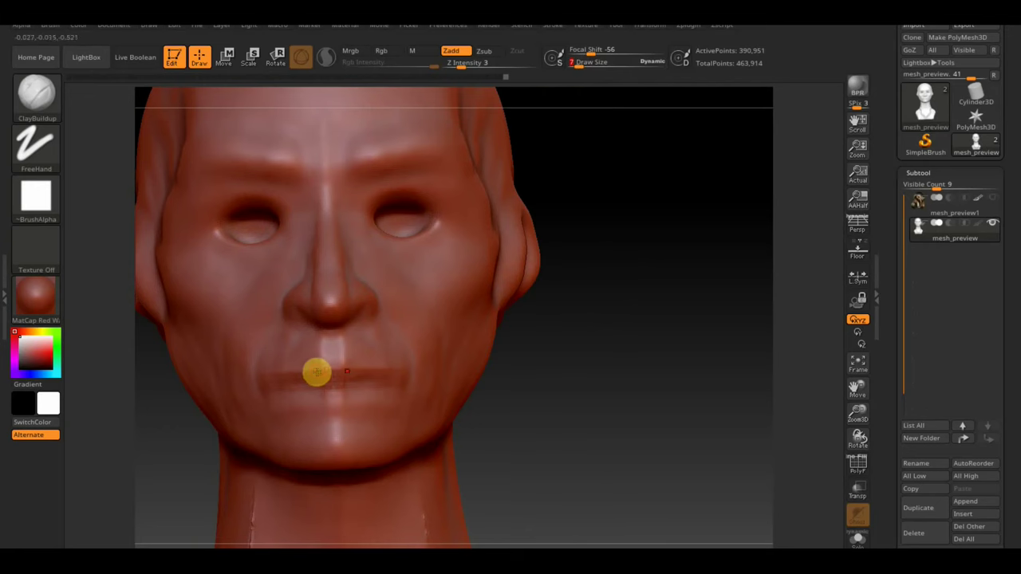
left_click_drag(347, 376, 304, 375)
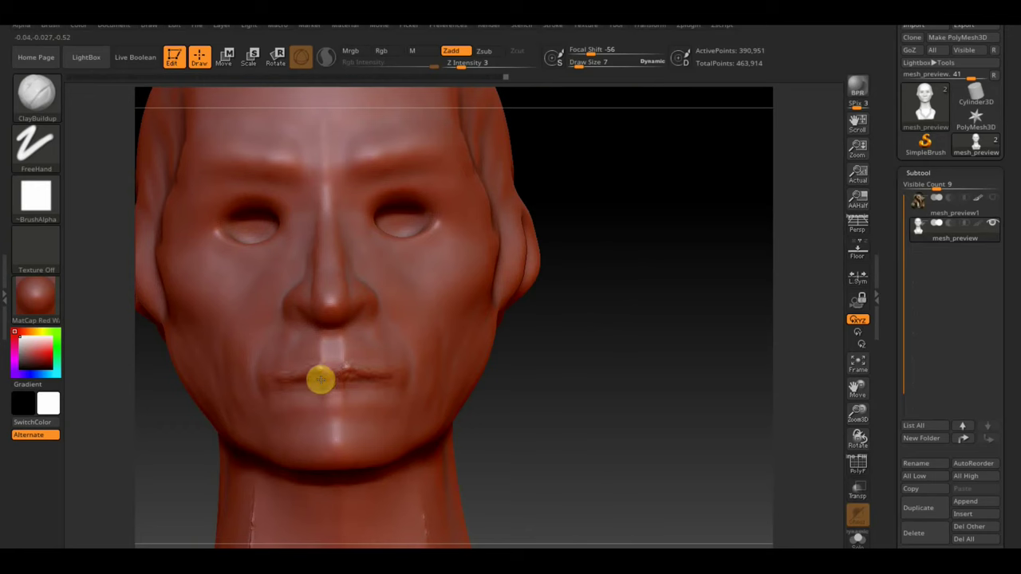
left_click_drag(313, 377, 301, 378)
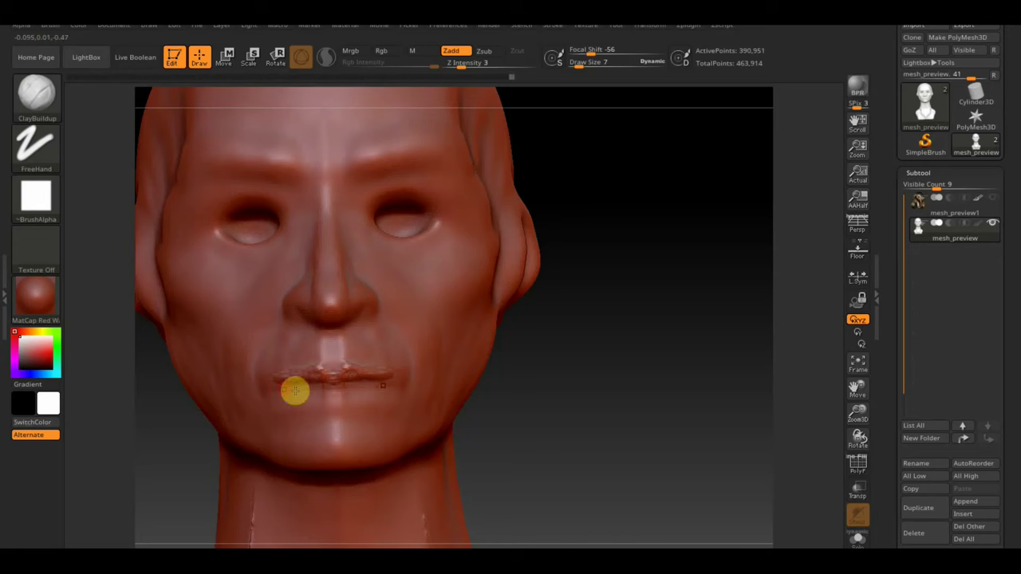
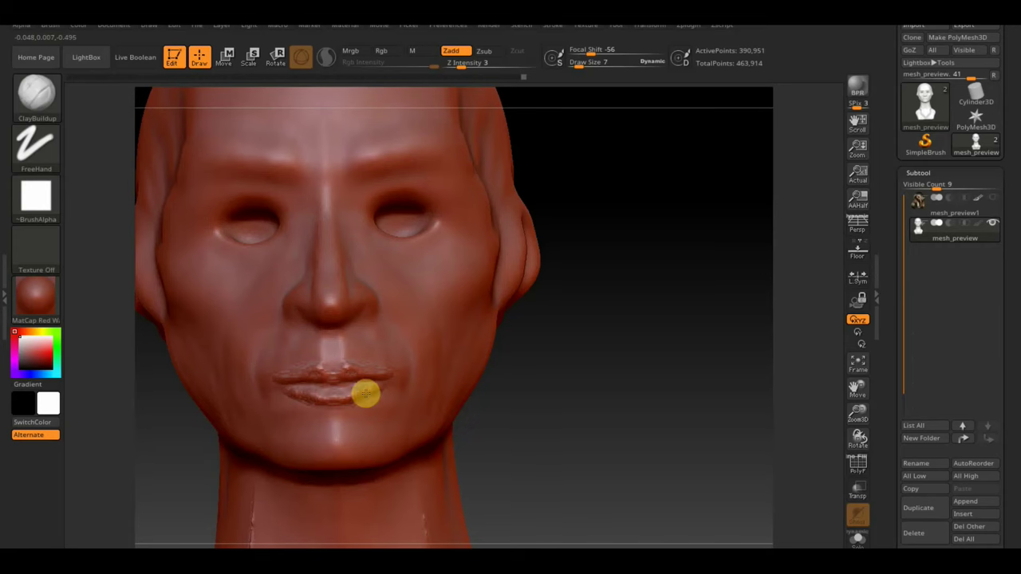
Turn and zoom out to the head and shoulders, and show the long hair subtool again.
mouse_move(545, 413)
left_mouse_down()
mouse_move(606, 380)
mouse_move(613, 362)
mouse_move(595, 402)
left_mouse_up()
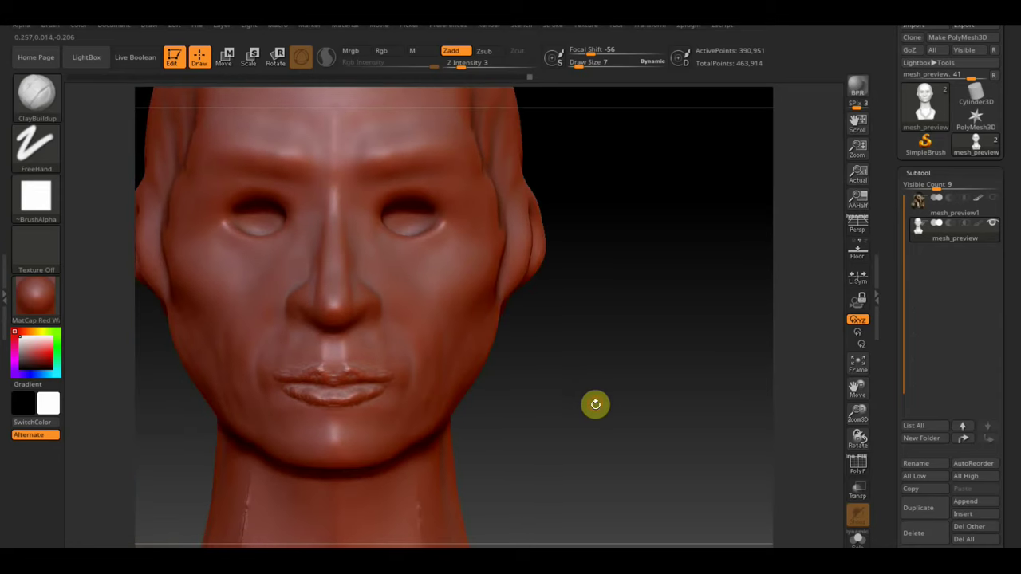
mouse_move(595, 404)
left_mouse_down()
mouse_move(593, 319)
mouse_move(625, 422)
left_mouse_up()
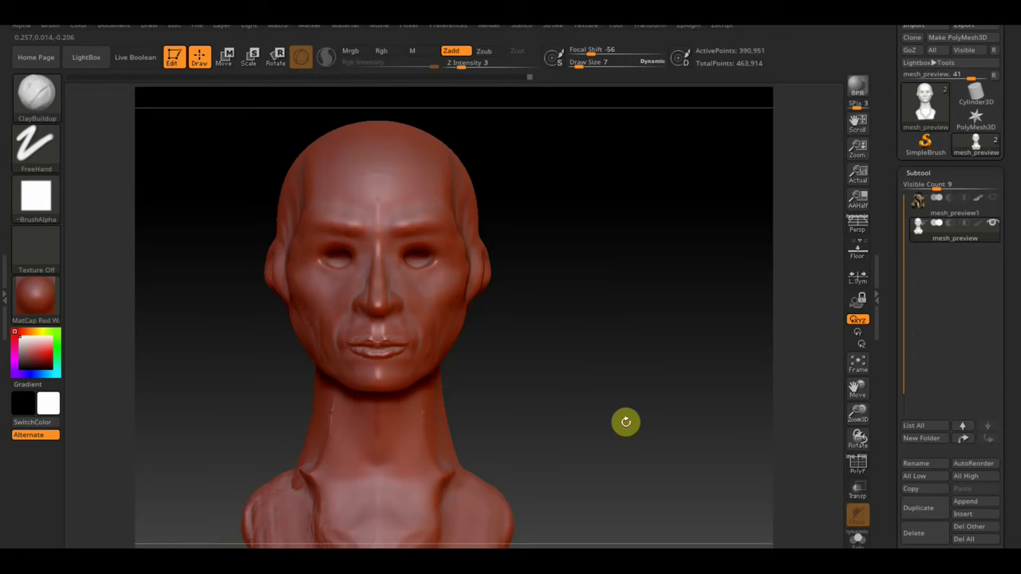
left_click(993, 198)
left_click_drag(636, 331, 624, 312)
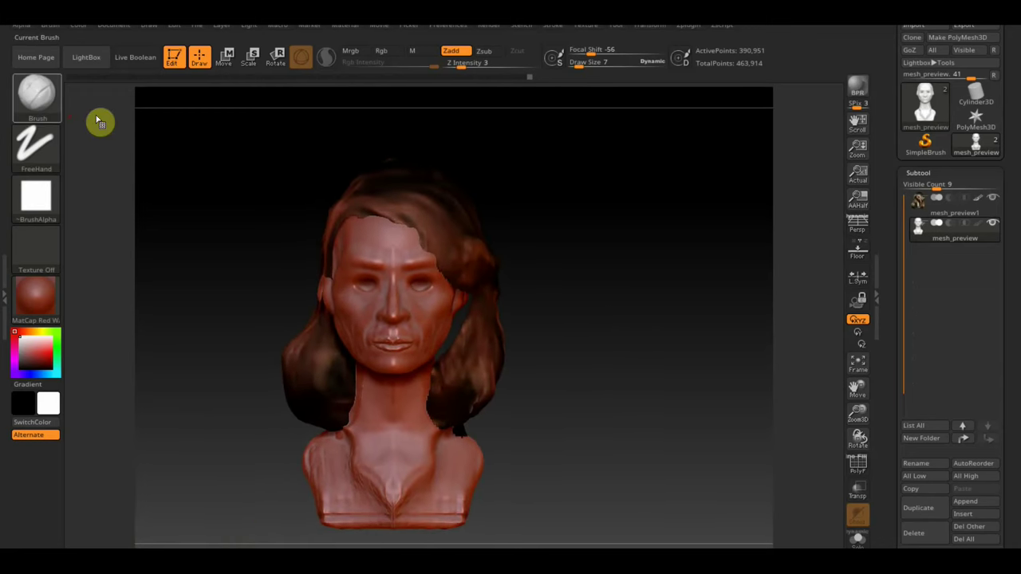
Switch to Move Topological with a larger draw size and reshape the back of the neck.
left_click(35, 110)
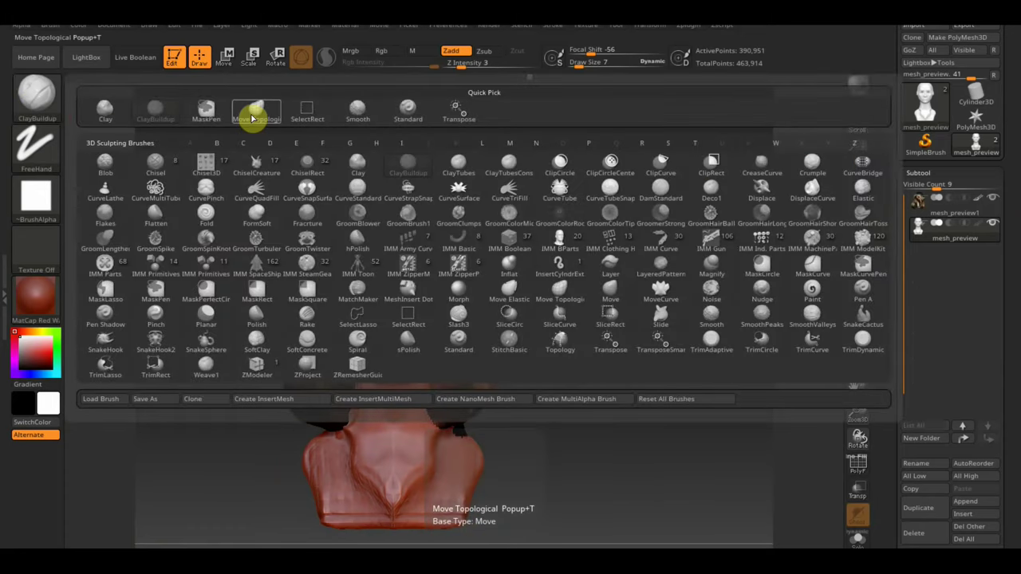
left_click(256, 107)
left_click_drag(581, 61, 608, 79)
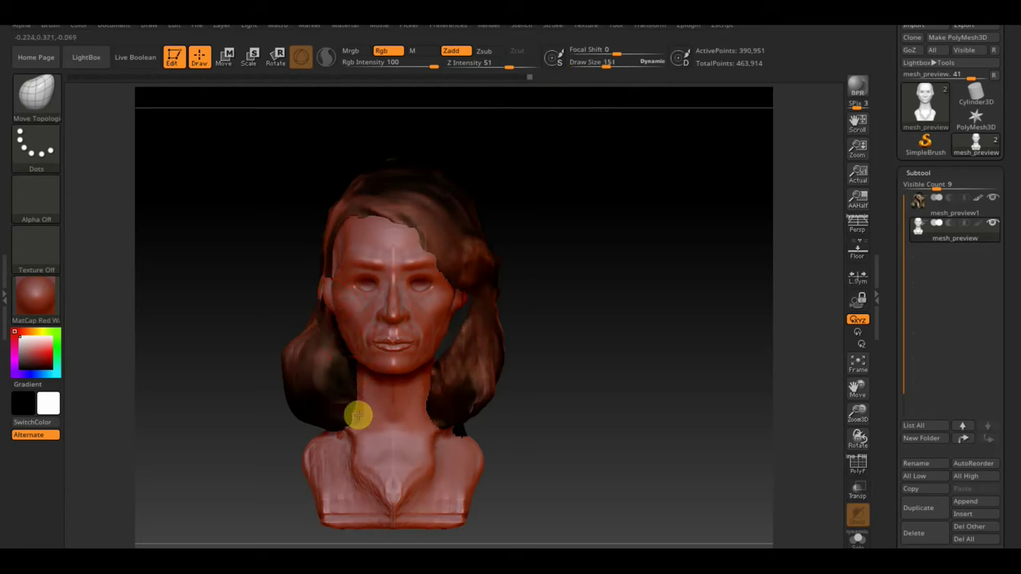
left_click_drag(518, 409, 615, 406)
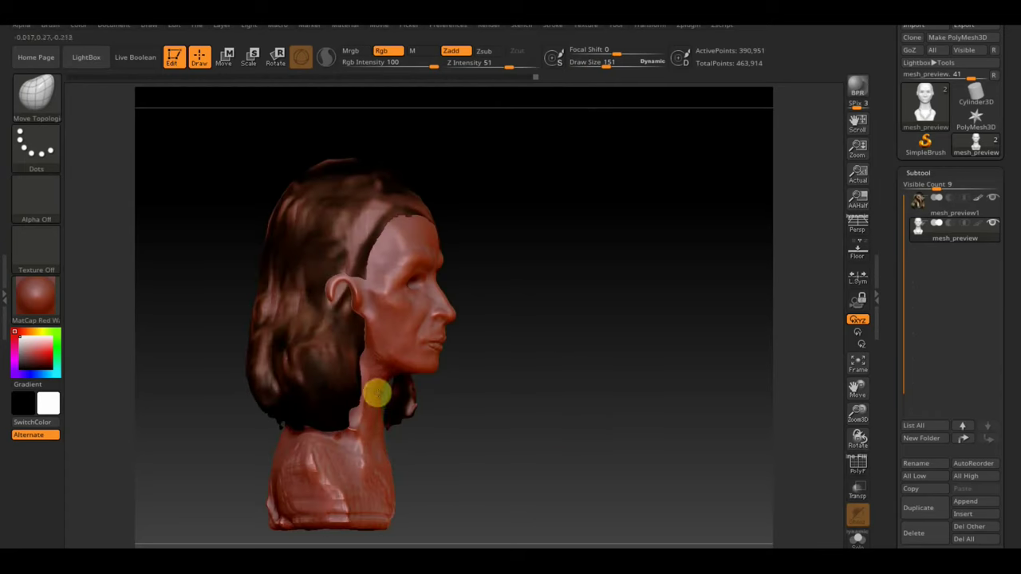
mouse_move(378, 394)
left_mouse_down()
mouse_move(371, 445)
mouse_move(370, 422)
left_mouse_up()
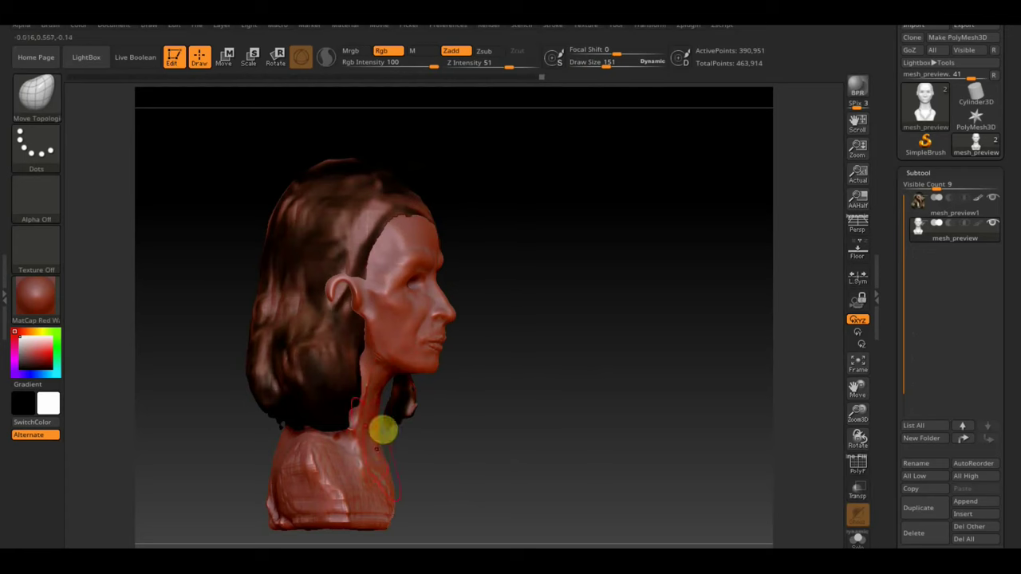
Smooth the chest surface from the front, ending in a three-quarter view.
right_click_drag(392, 465, 476, 470)
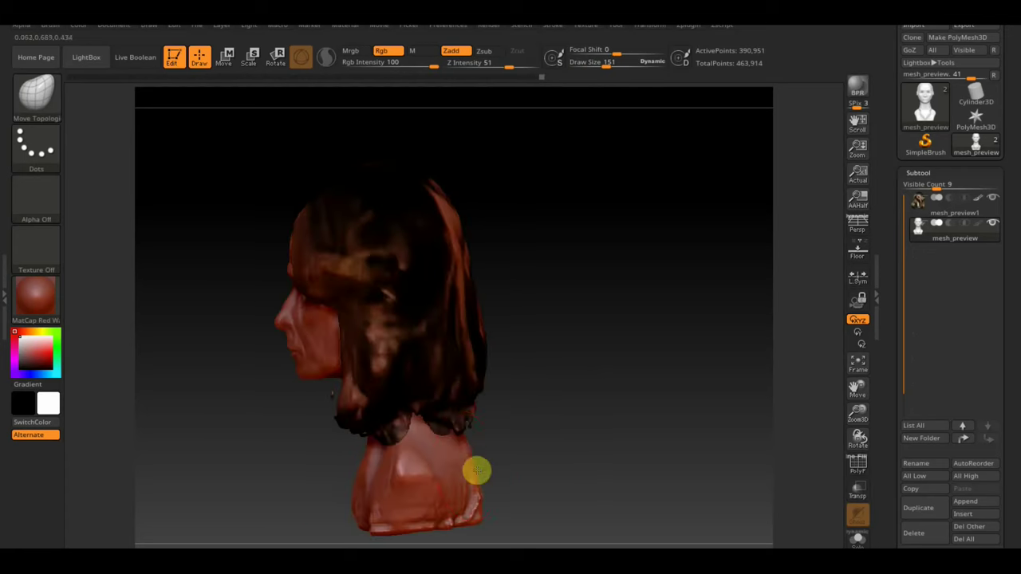
mouse_move(467, 445)
left_mouse_down("shift")
mouse_move(450, 485)
mouse_move(469, 491)
left_mouse_up("shift")
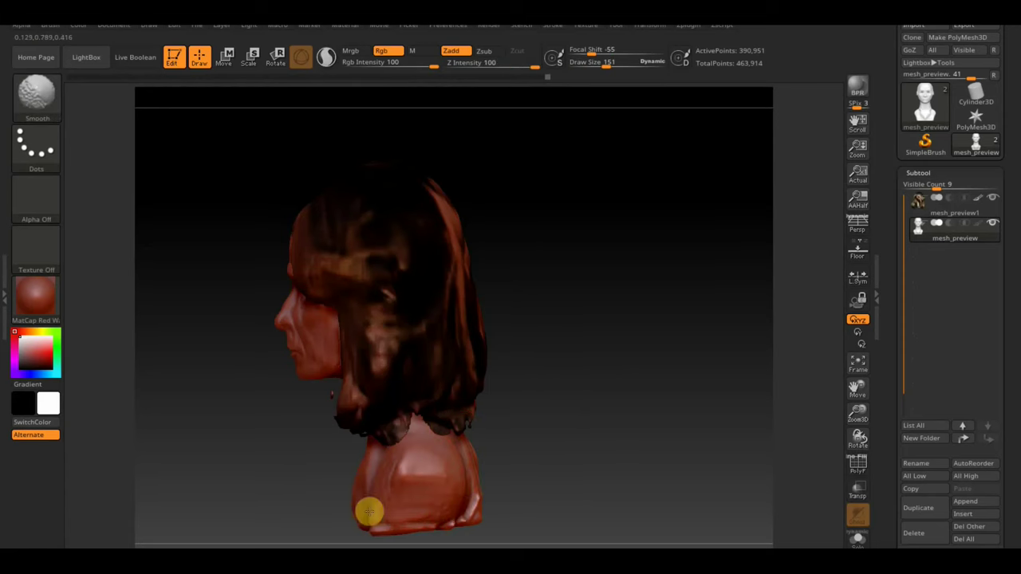
right_click_drag(494, 454, 591, 438)
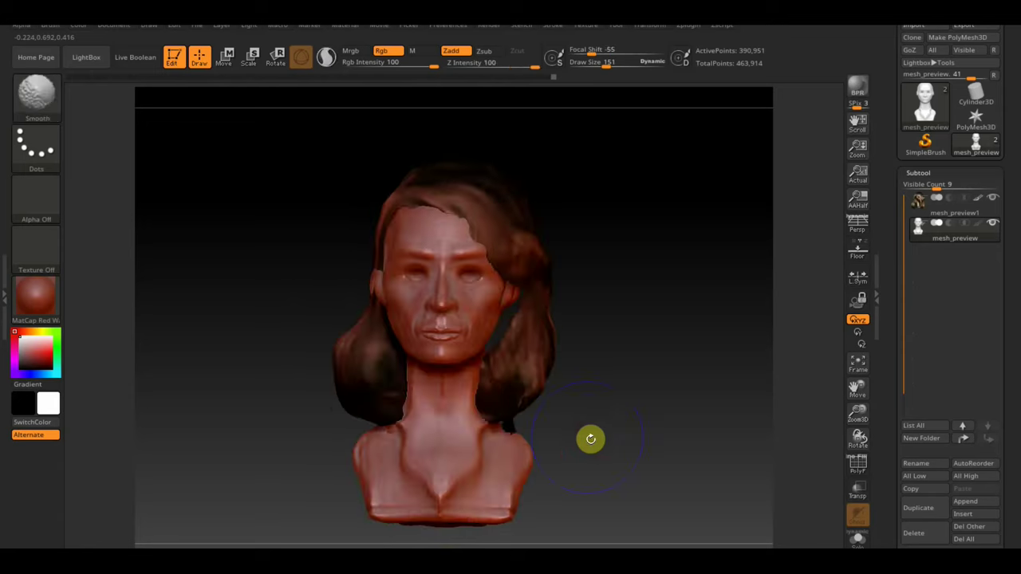
mouse_move(642, 400)
right_mouse_down()
mouse_move(623, 404)
mouse_move(635, 410)
right_mouse_up()
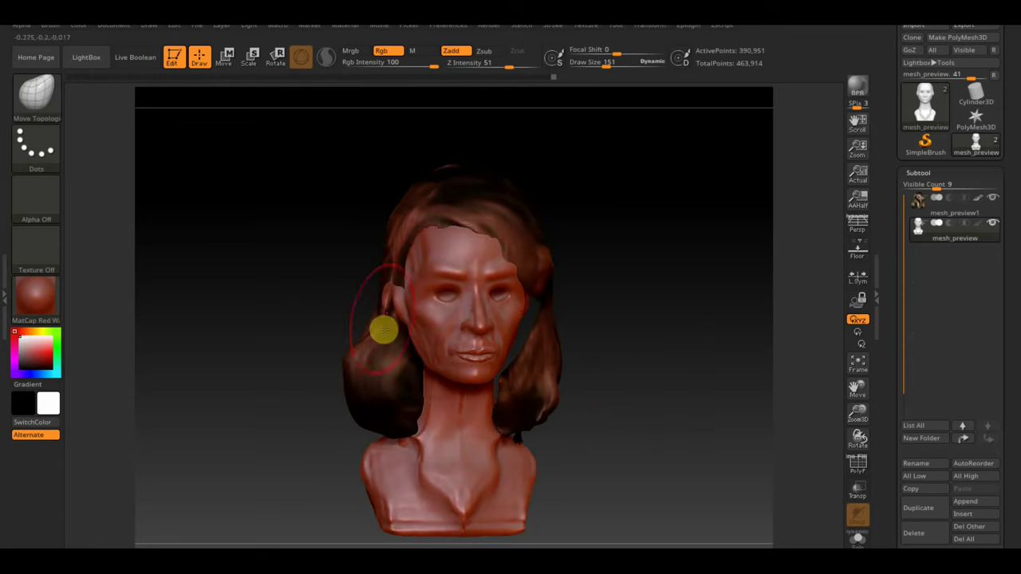
Select the hair subtool and pull its edge in near the face and right cheek.
left_click(923, 209)
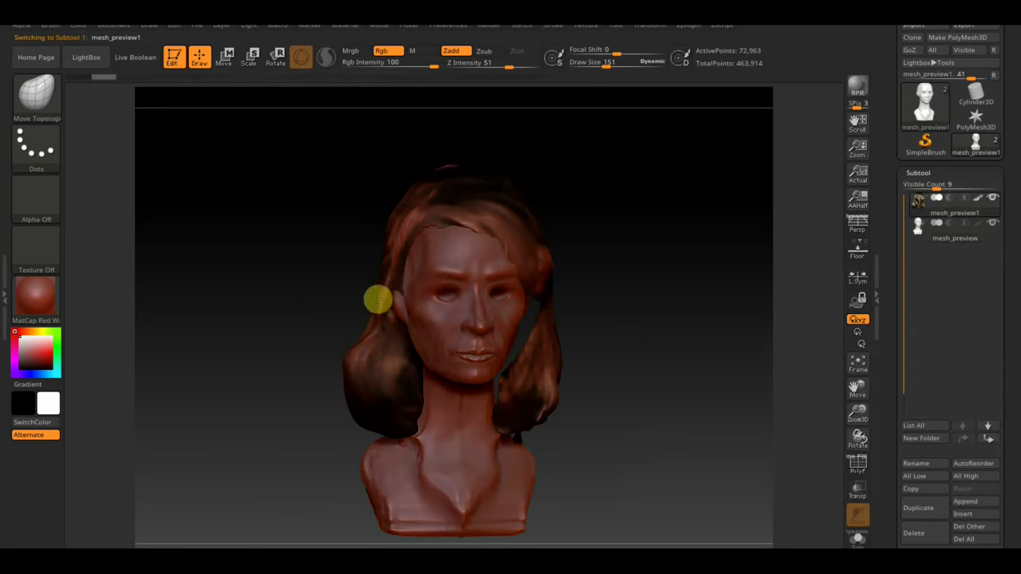
left_click_drag(312, 301, 353, 296)
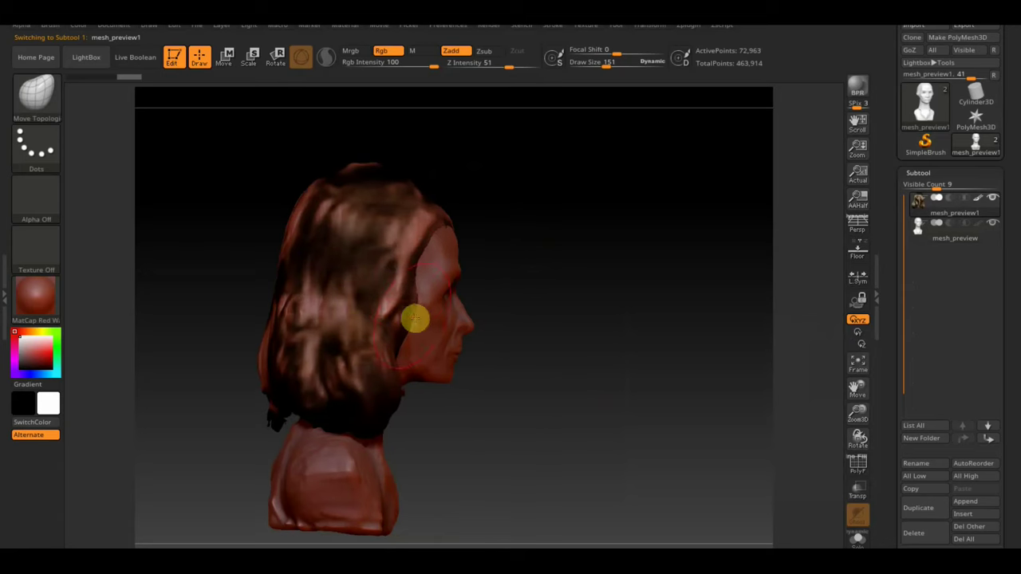
left_click_drag(549, 352, 514, 326)
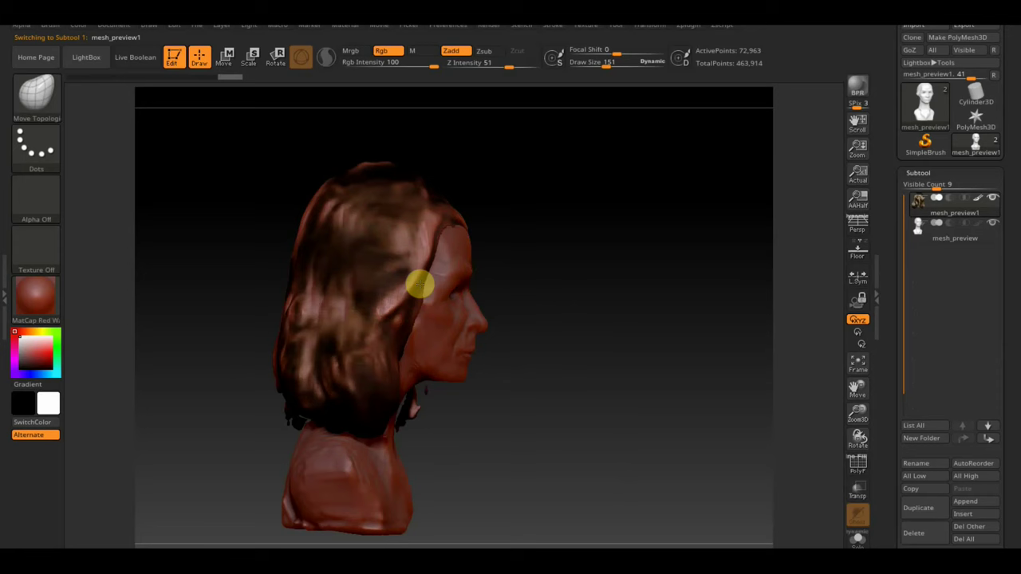
mouse_move(388, 379)
left_mouse_down()
mouse_move(280, 397)
mouse_move(289, 404)
mouse_move(283, 429)
mouse_move(559, 408)
left_mouse_up()
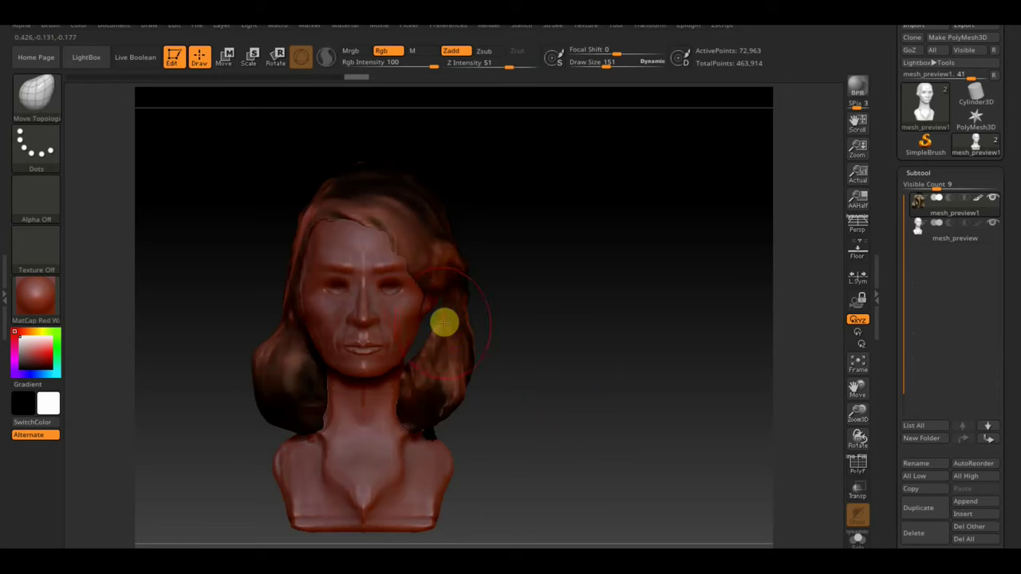
mouse_move(420, 330)
left_mouse_down()
mouse_move(439, 314)
mouse_move(412, 367)
mouse_move(402, 367)
left_mouse_up()
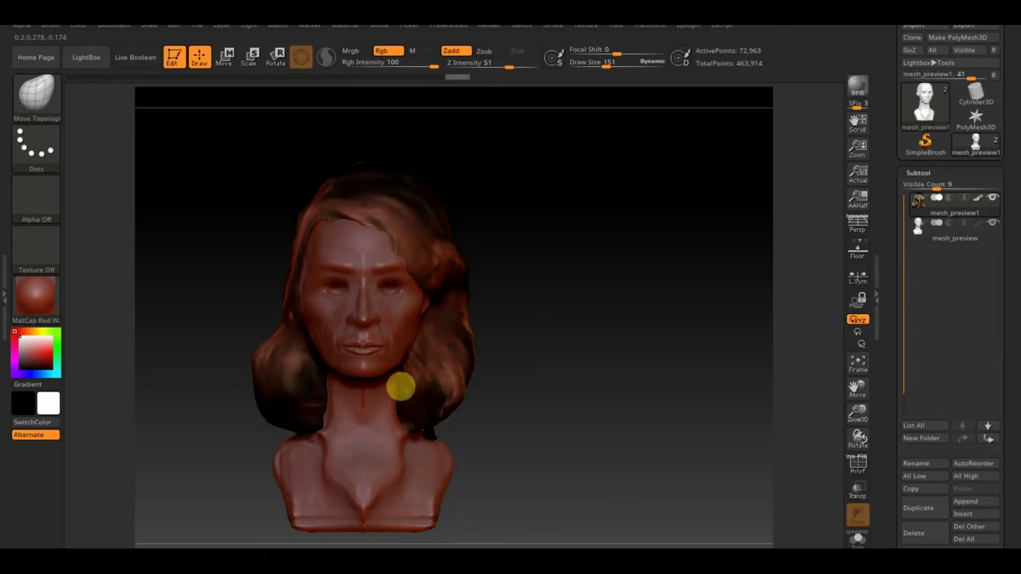
left_click_drag(487, 399, 569, 403)
left_click_drag(401, 392, 393, 399)
mouse_move(462, 405)
left_mouse_down()
mouse_move(556, 415)
mouse_move(501, 422)
mouse_move(490, 410)
left_mouse_up()
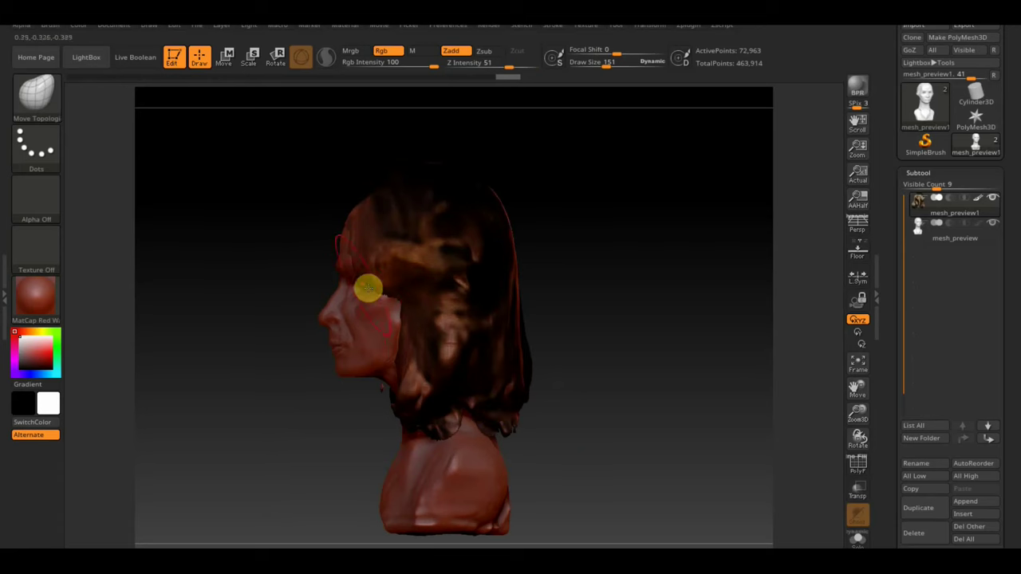
Reshape the hair at temple, forehead, crown and left side, set Draw Size 33, reselect the face.
left_click_drag(372, 274, 354, 206)
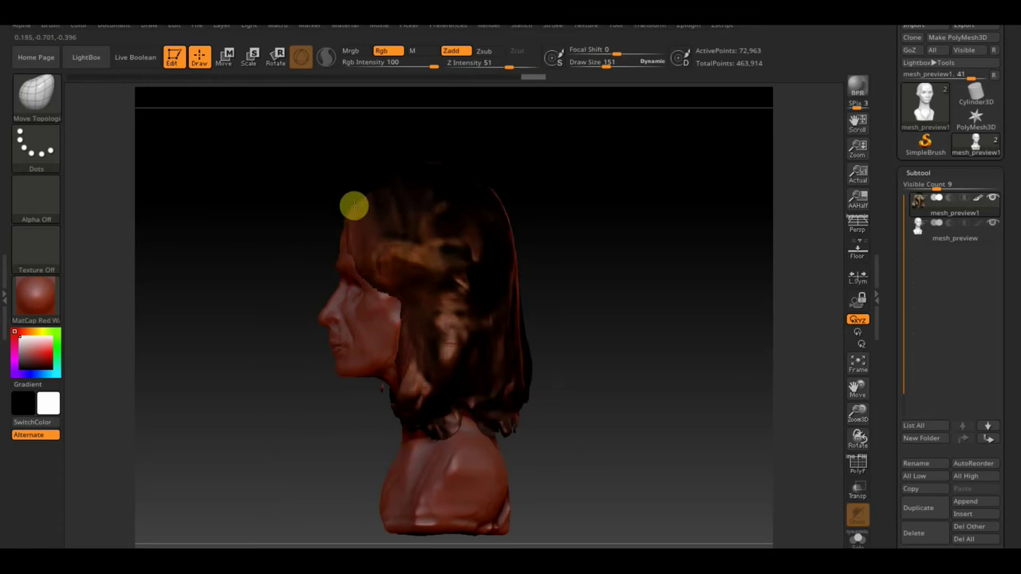
key("ctrl+z")
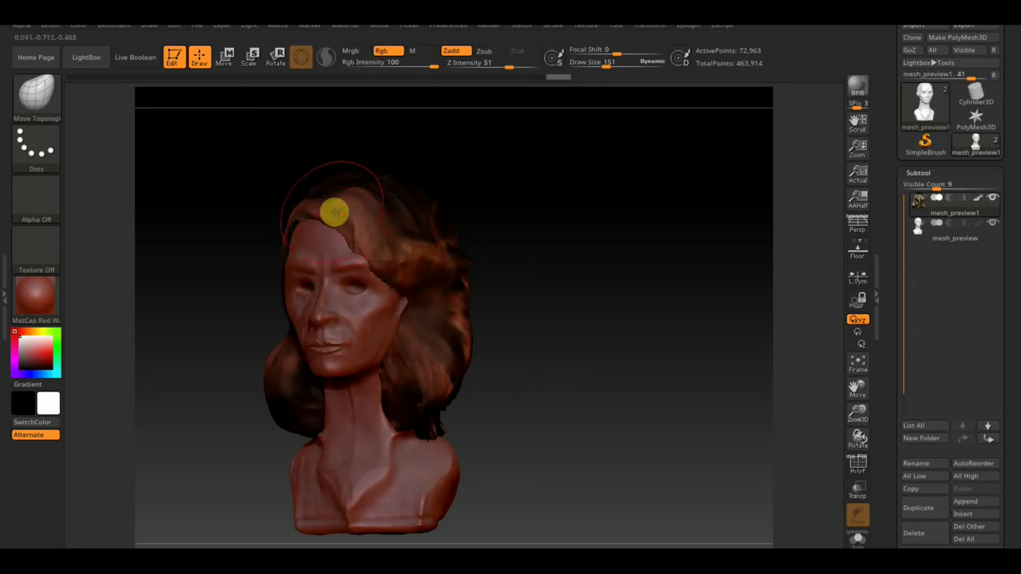
left_click_drag(327, 214, 375, 250)
left_click_drag(557, 264, 593, 262)
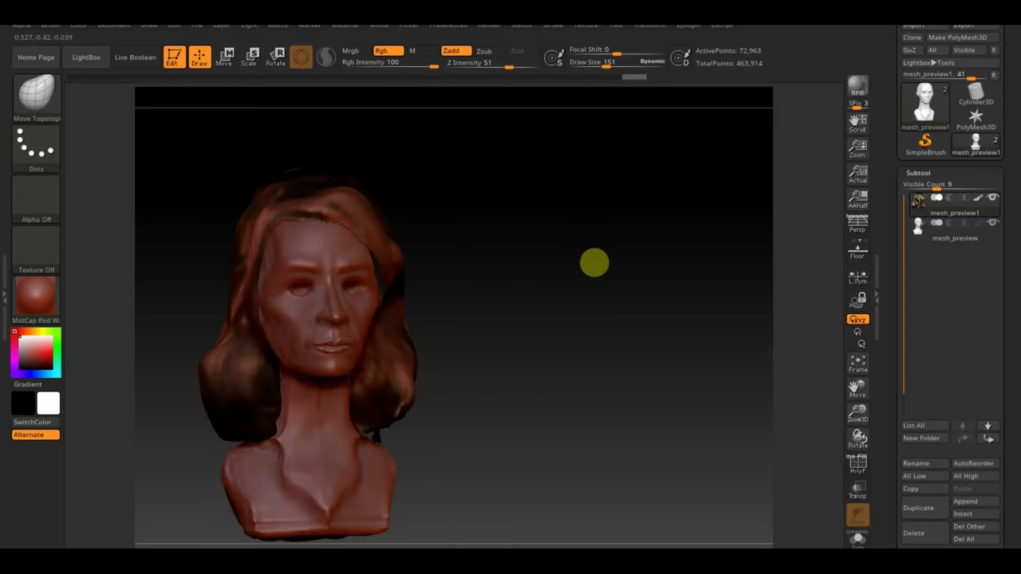
left_click_drag(295, 189, 269, 235)
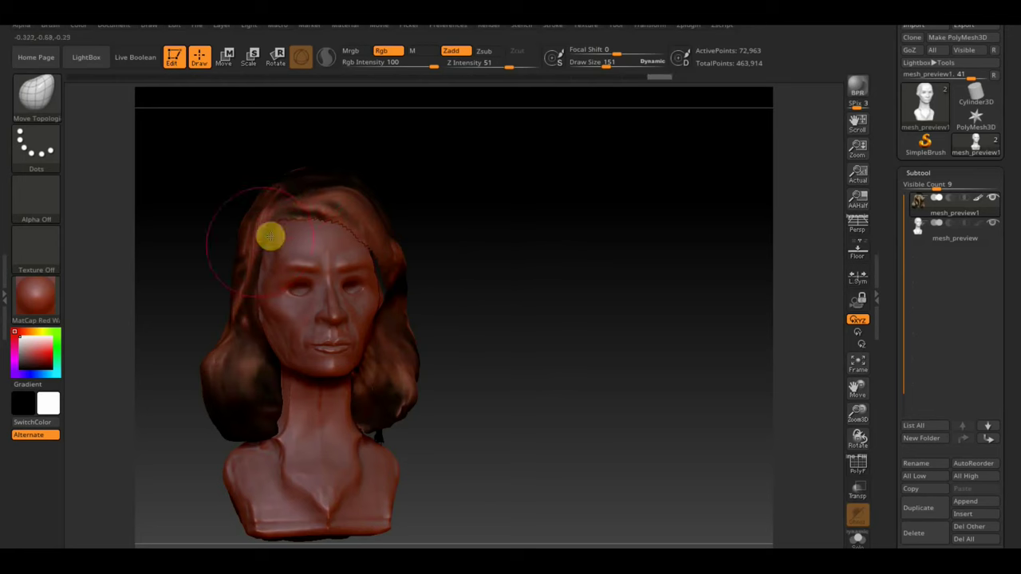
left_click_drag(229, 248, 224, 313)
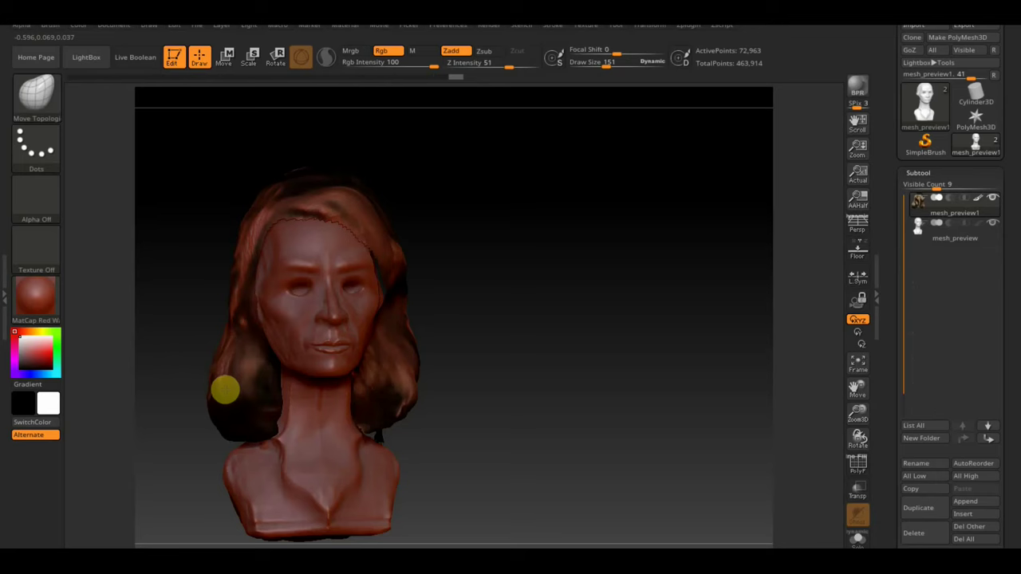
mouse_move(269, 381)
left_mouse_down()
mouse_move(550, 376)
mouse_move(506, 364)
mouse_move(657, 392)
left_mouse_up()
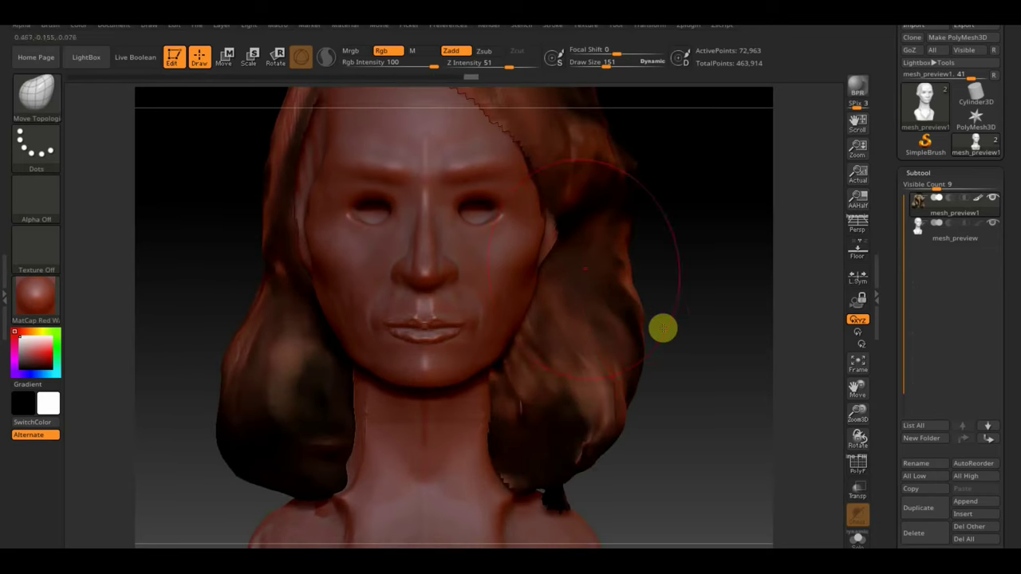
left_click_drag(608, 62, 588, 64)
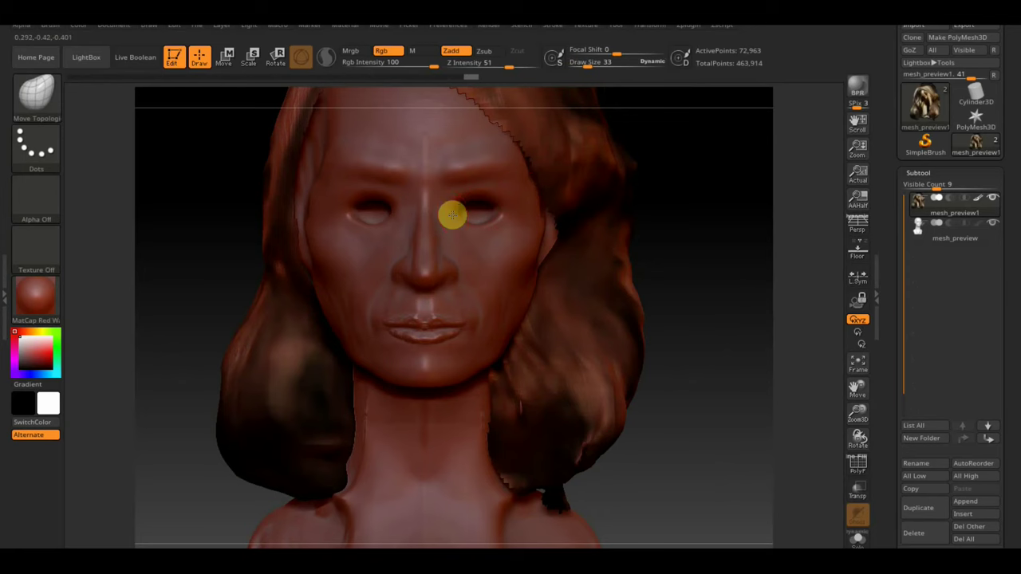
left_click(452, 214, "alt")
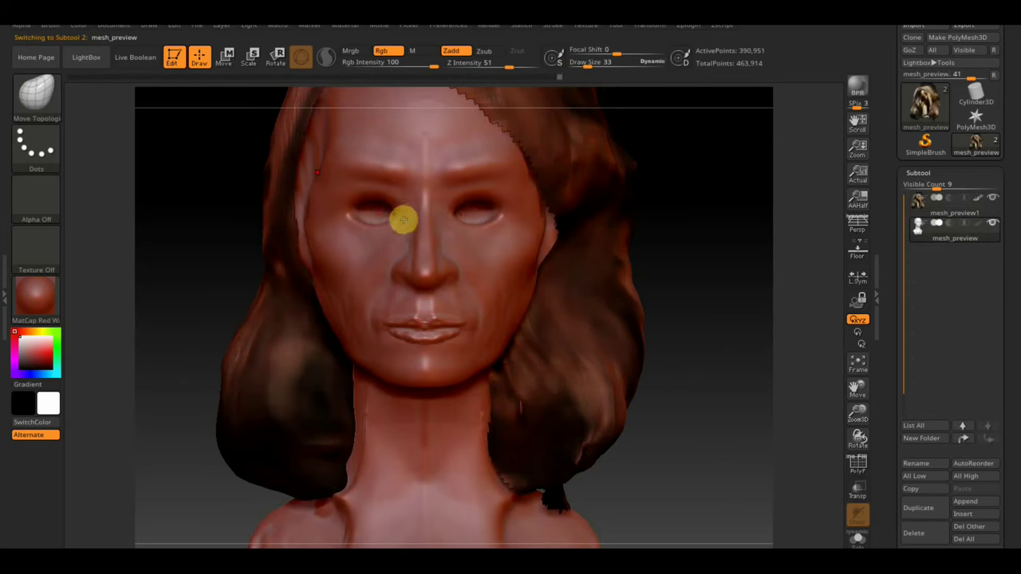
Smooth around the eyes and lips, and reshape the lips in profile.
left_click(396, 205)
mouse_move(413, 191)
left_mouse_down("shift")
mouse_move(424, 130)
mouse_move(413, 120)
left_mouse_up("shift")
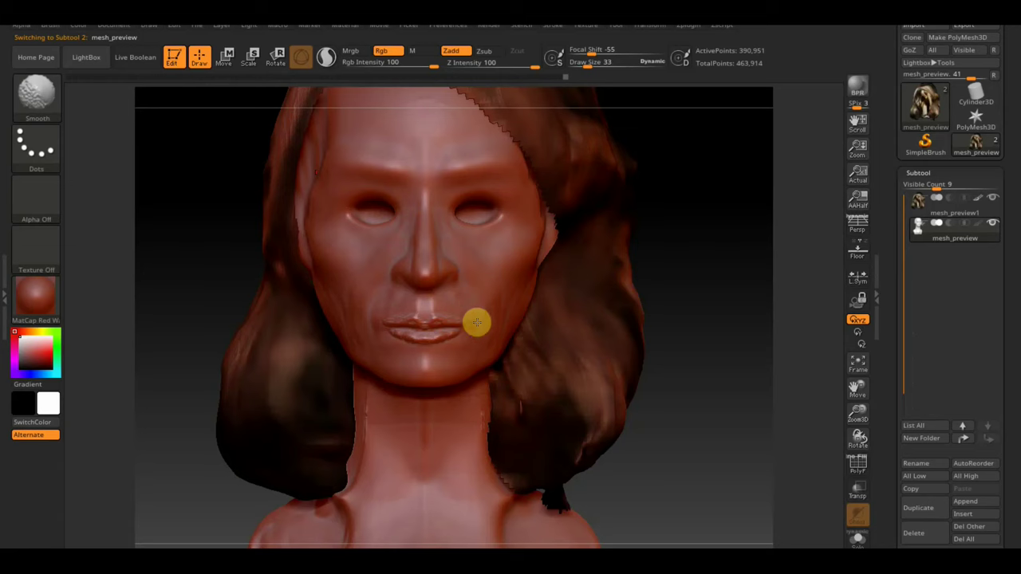
left_click_drag(477, 311, 410, 324, "shift")
mouse_move(691, 358)
left_mouse_down()
mouse_move(706, 424)
mouse_move(748, 355)
mouse_move(738, 343)
left_mouse_up()
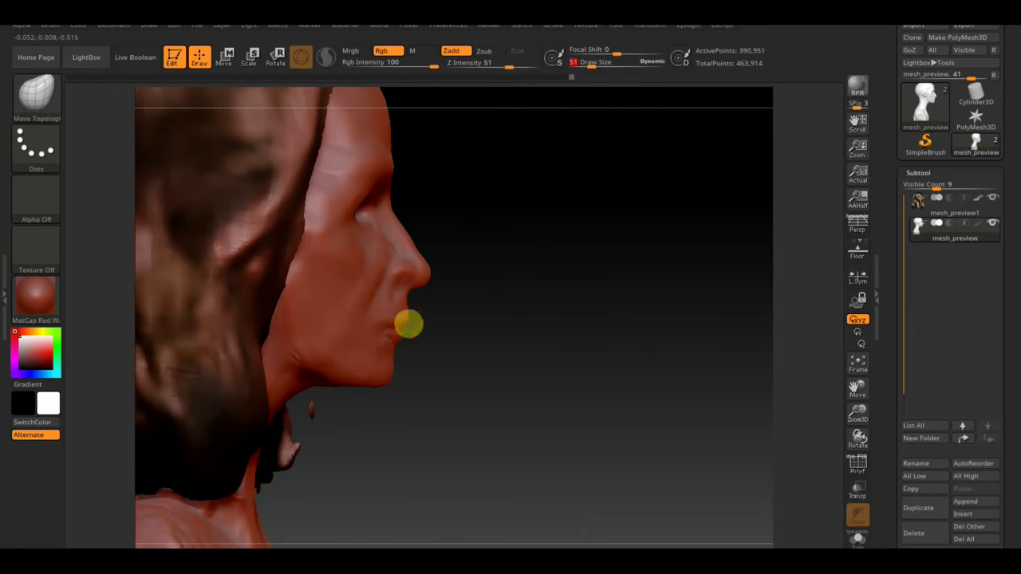
left_click_drag(414, 319, 403, 339)
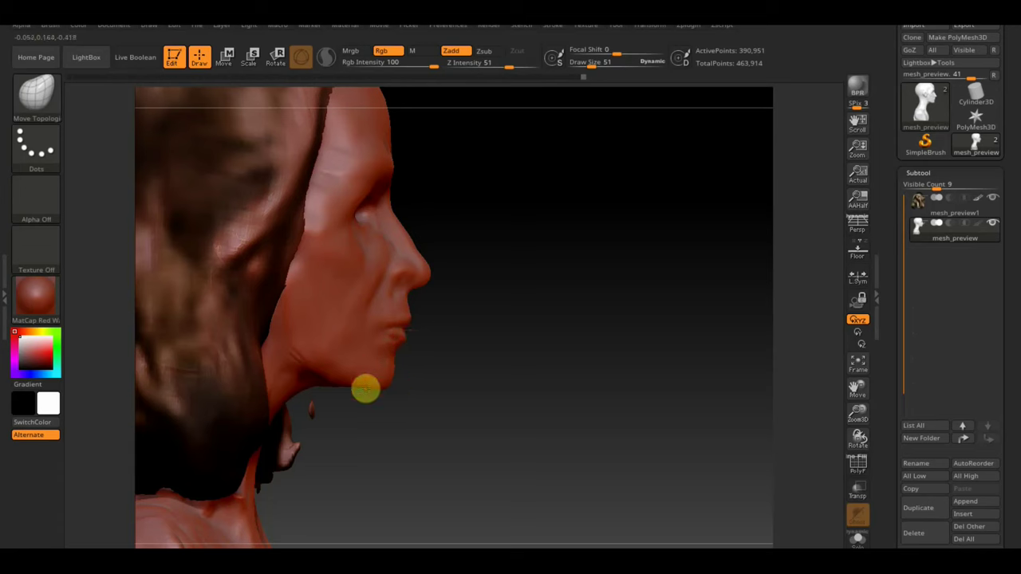
Check the face from front and profile, raise Draw Size to 129, and zoom in on the head.
mouse_move(404, 390)
left_mouse_down()
mouse_move(434, 456)
mouse_move(446, 451)
left_mouse_up()
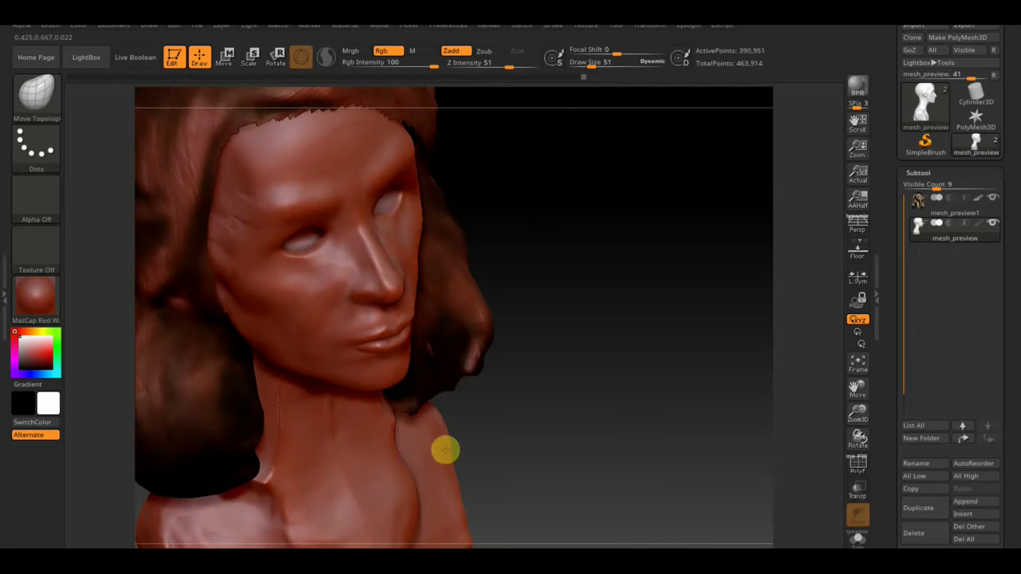
key("shift")
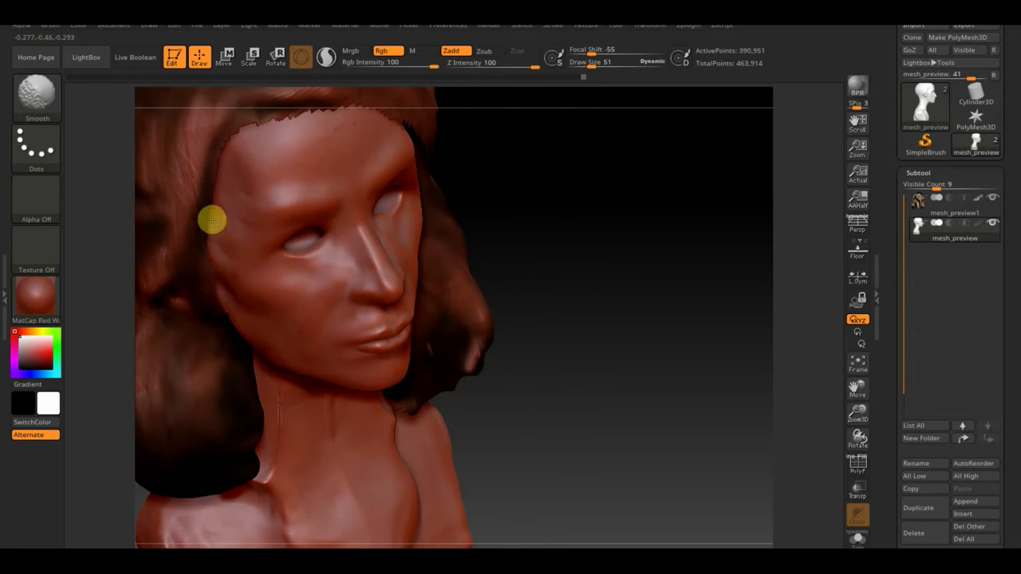
key("shift")
mouse_move(492, 296)
left_mouse_down()
mouse_move(549, 225)
mouse_move(214, 397)
left_mouse_up()
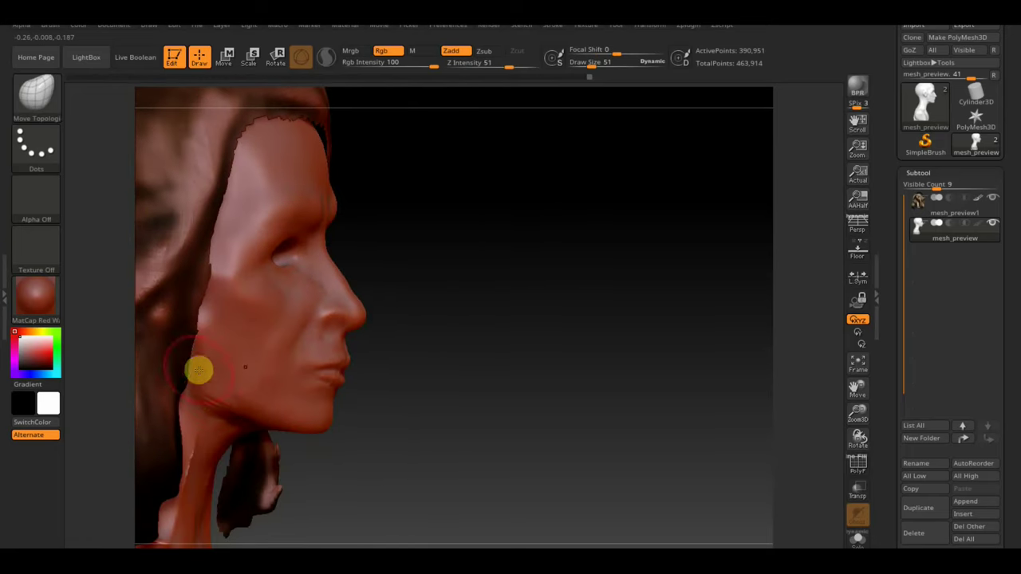
mouse_move(502, 451)
left_mouse_down()
mouse_move(450, 409)
mouse_move(604, 326)
mouse_move(506, 332)
mouse_move(580, 351)
left_mouse_up()
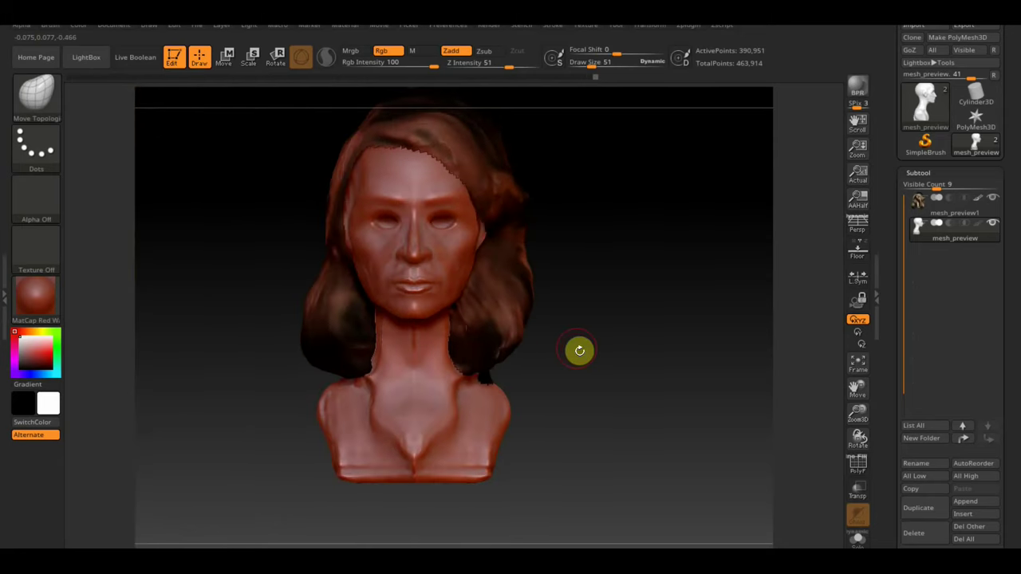
mouse_move(568, 289)
left_mouse_down()
mouse_move(627, 312)
mouse_move(607, 292)
left_mouse_up()
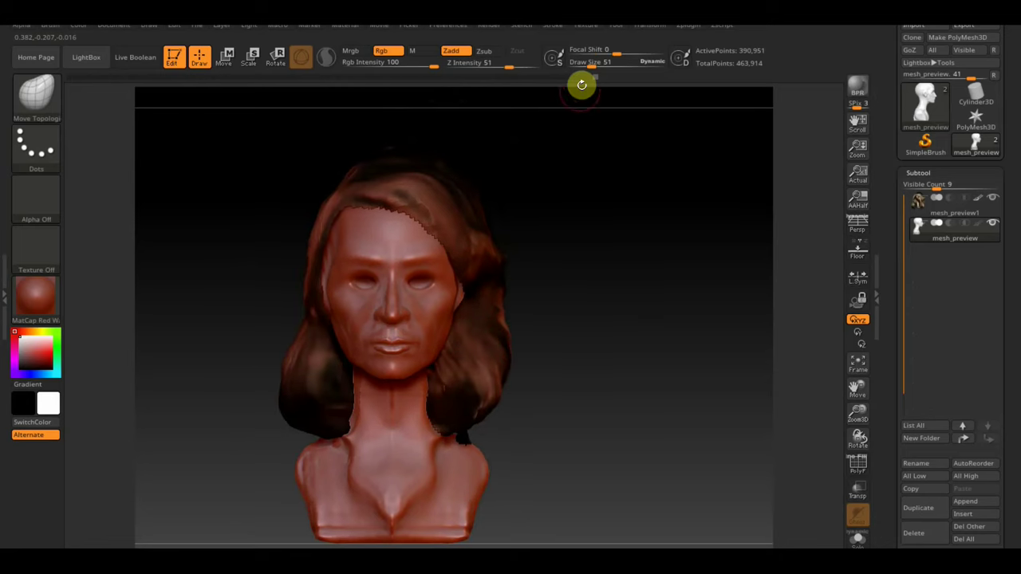
left_click_drag(591, 65, 604, 65)
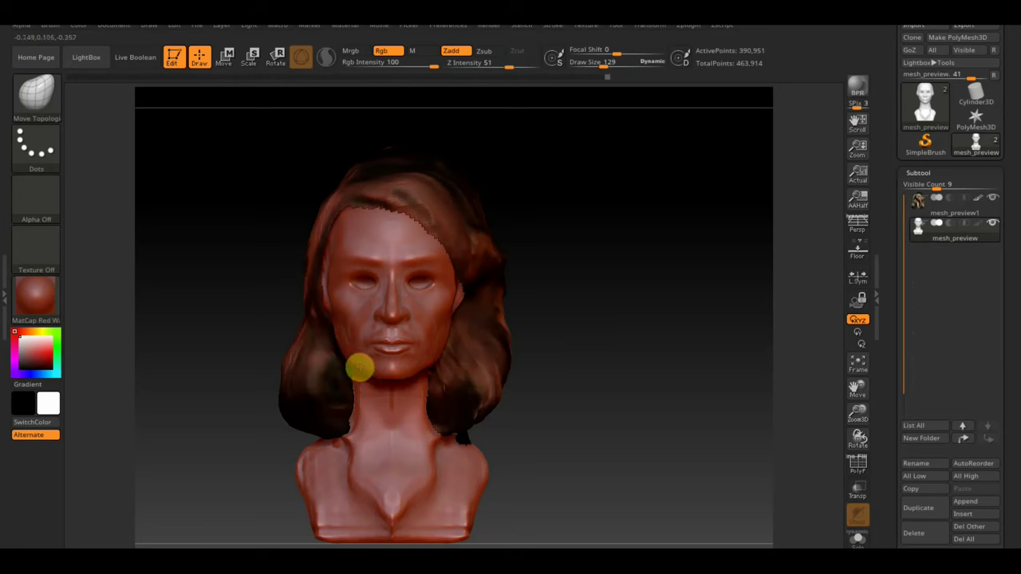
mouse_move(601, 292)
right_mouse_down("alt")
mouse_move(617, 340)
mouse_move(597, 290)
right_mouse_up("alt")
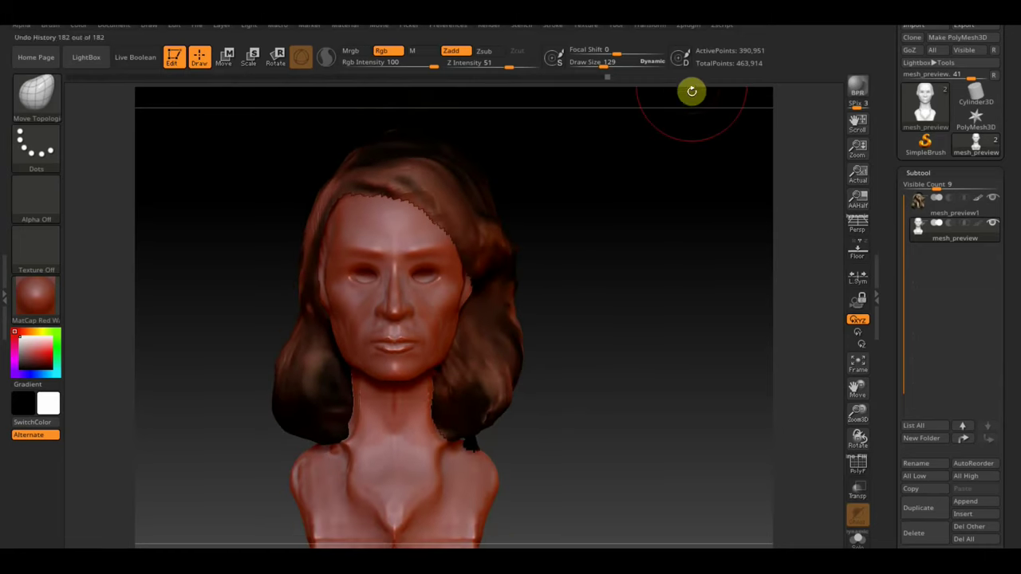
Import the blonde-woman reference portrait from the Desktop and overlay it as a Spotlight image.
left_click(586, 25)
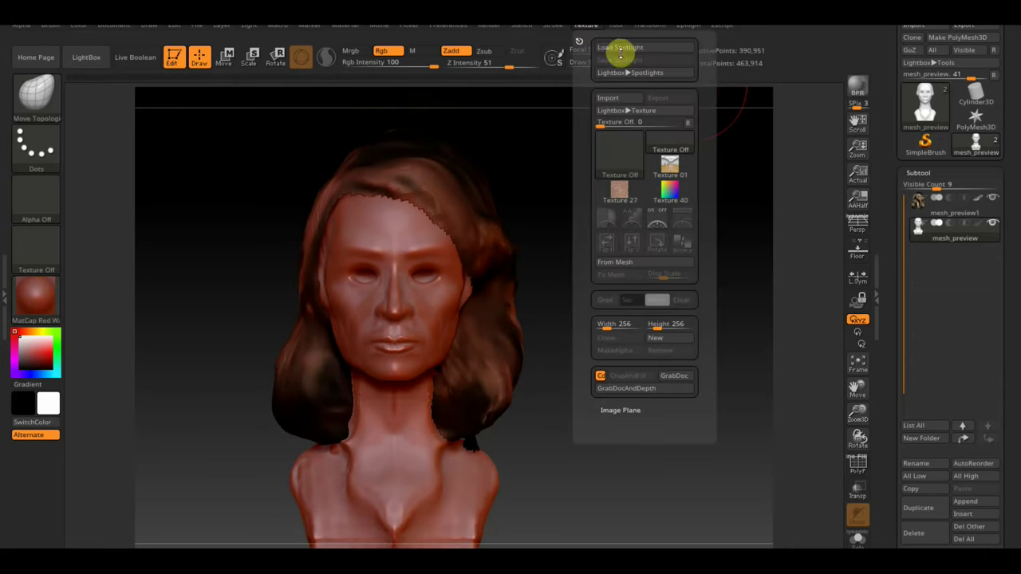
left_click(610, 98)
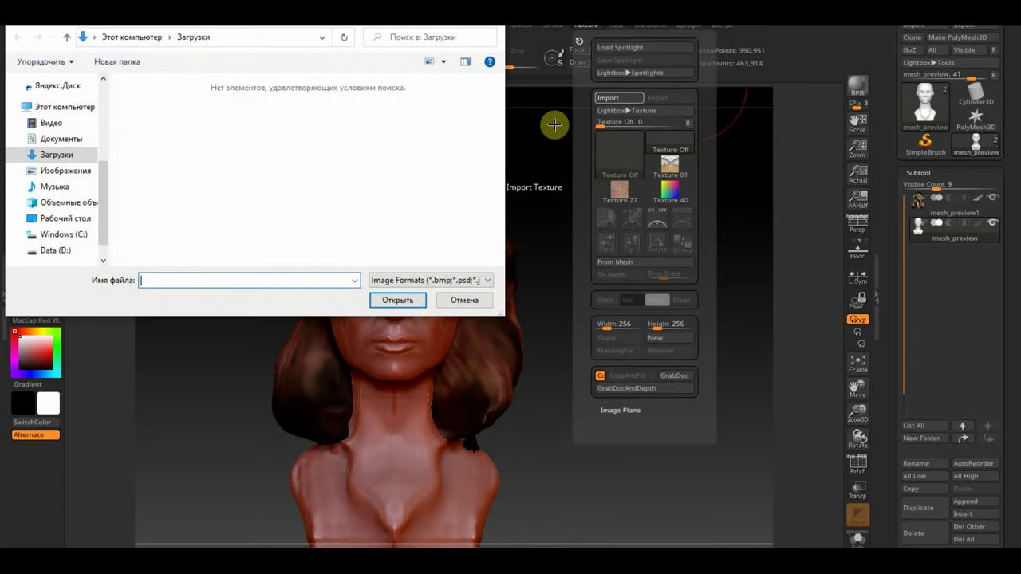
left_click(96, 218)
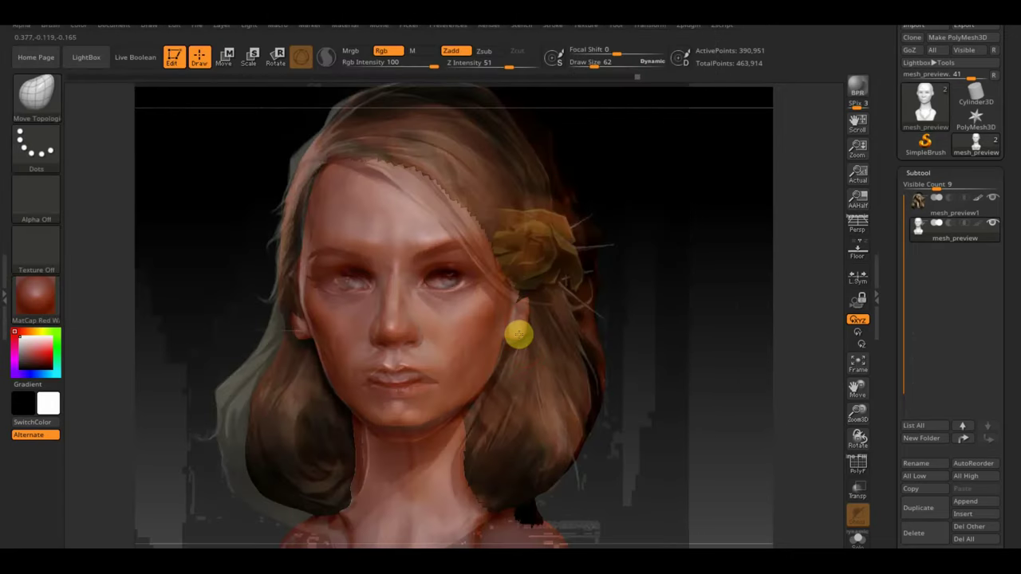
left_click(529, 301)
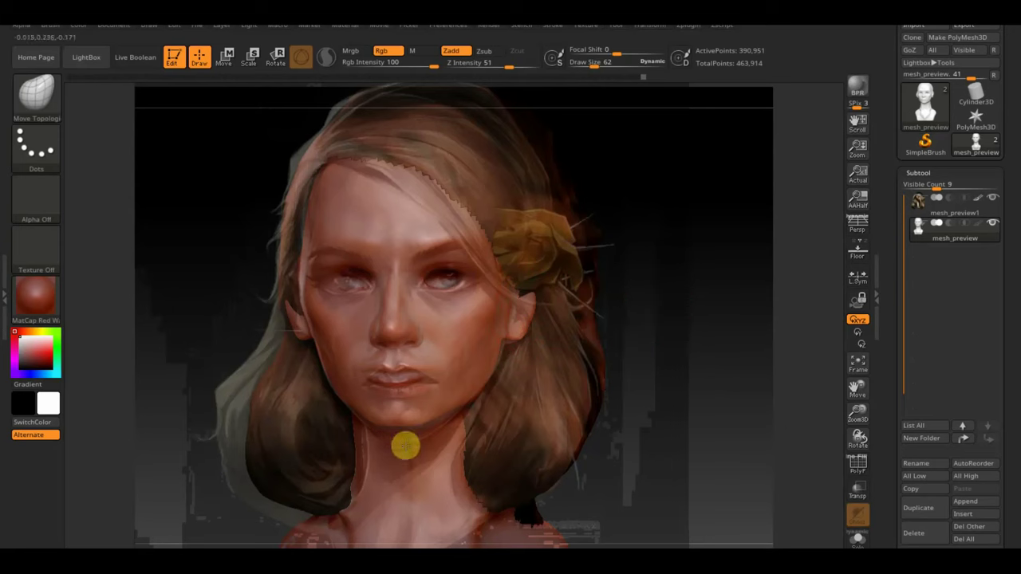
mouse_move(410, 429)
left_mouse_down()
mouse_move(413, 437)
mouse_move(431, 423)
left_mouse_up()
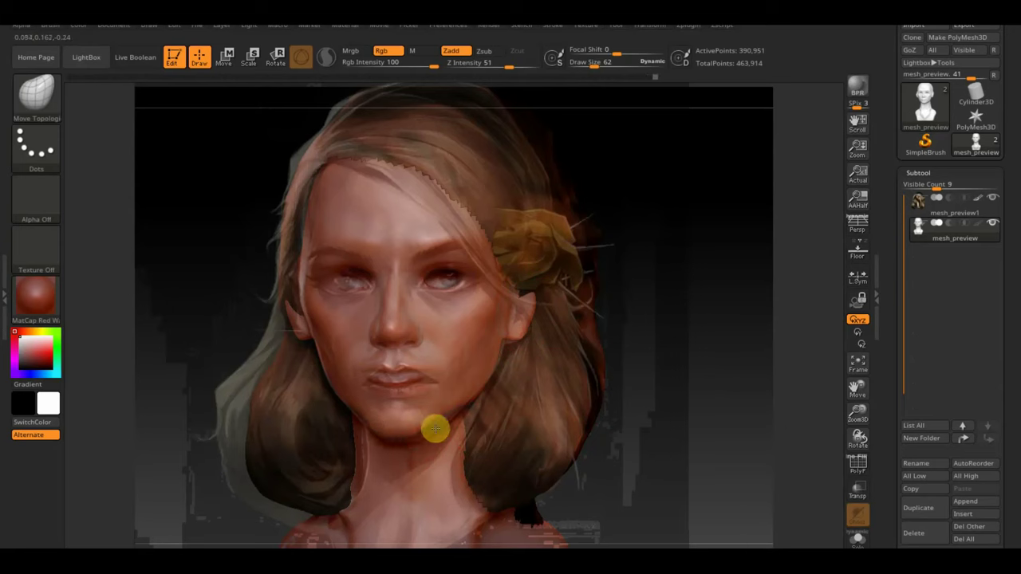
mouse_move(433, 418)
left_mouse_down()
mouse_move(438, 430)
mouse_move(452, 417)
mouse_move(360, 410)
mouse_move(411, 446)
mouse_move(621, 382)
mouse_move(370, 342)
mouse_move(337, 323)
mouse_move(333, 300)
left_mouse_up()
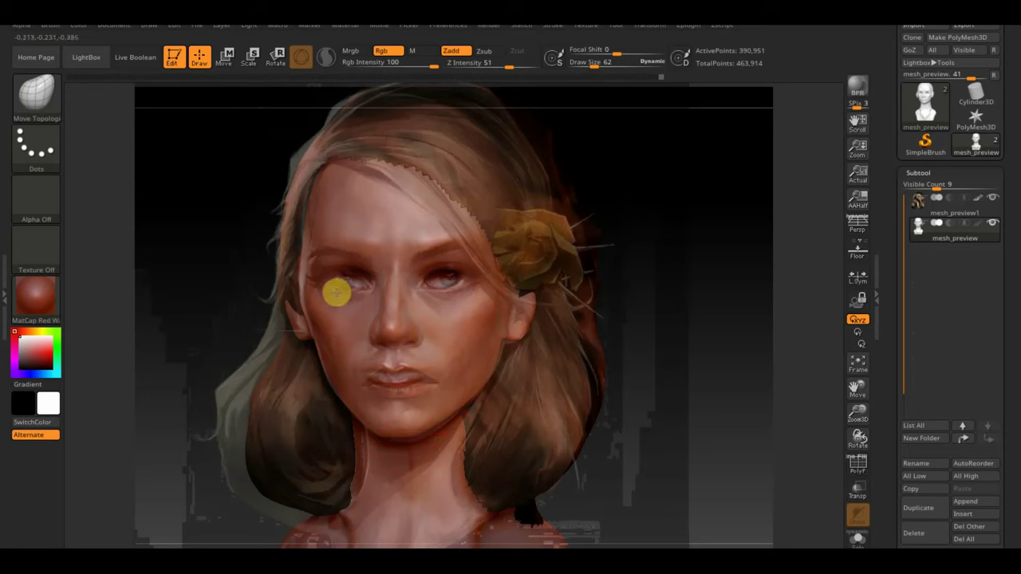
mouse_move(329, 303)
left_mouse_down()
mouse_move(333, 269)
mouse_move(368, 275)
left_mouse_up()
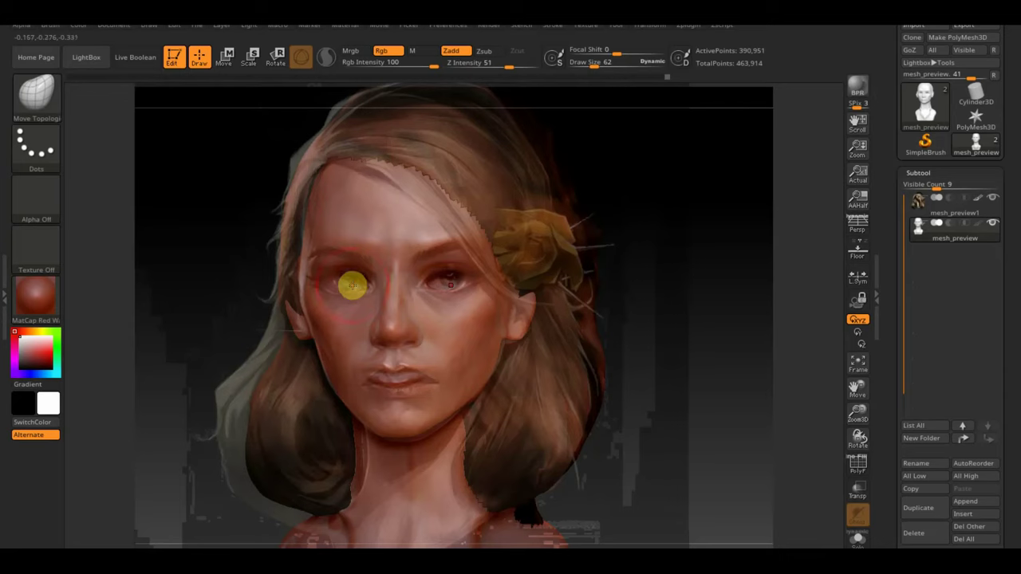
Hide the reference, set Draw Size to 95, and inspect the head from several angles.
left_click_drag(613, 299, 649, 292)
left_click_drag(595, 66, 591, 66)
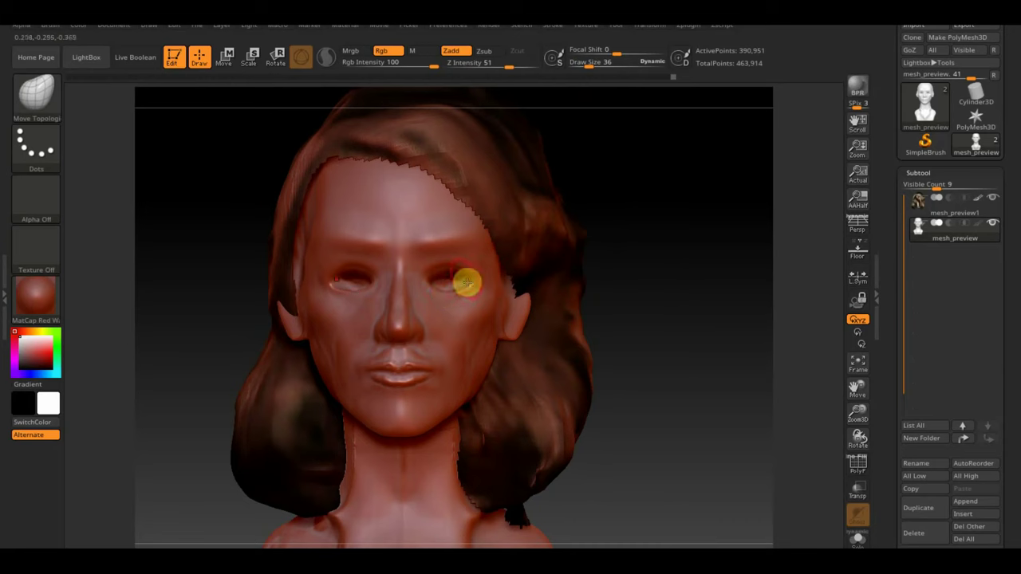
left_click_drag(586, 66, 601, 67)
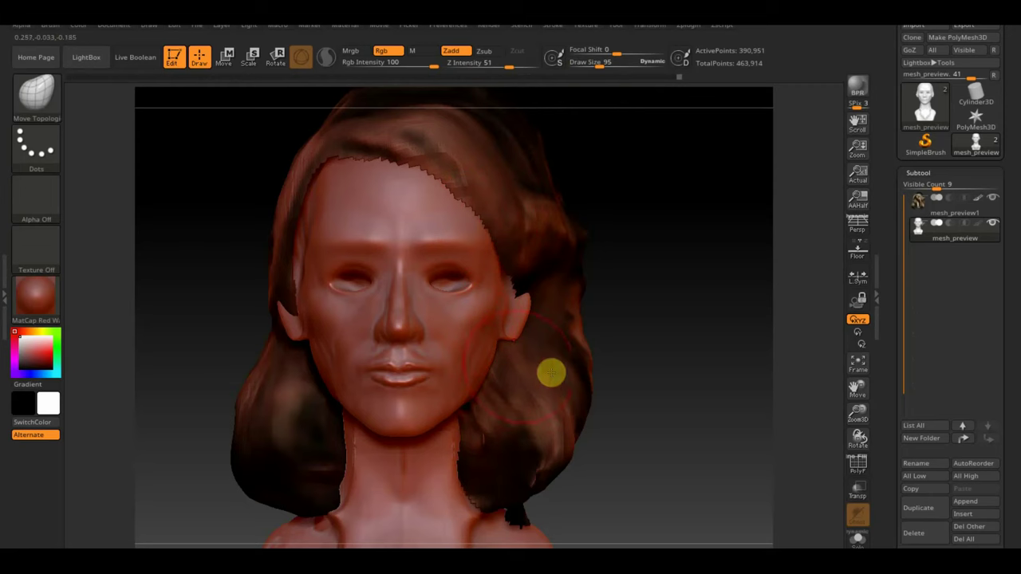
mouse_move(643, 372)
left_mouse_down()
mouse_move(663, 380)
mouse_move(684, 369)
mouse_move(647, 452)
left_mouse_up()
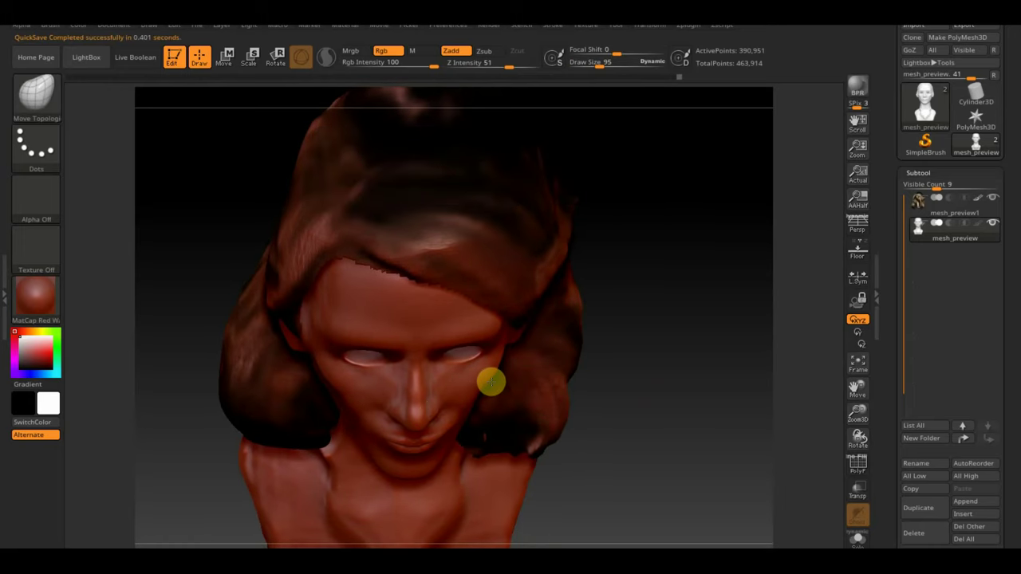
mouse_move(639, 367)
left_mouse_down()
mouse_move(618, 388)
mouse_move(524, 388)
left_mouse_up()
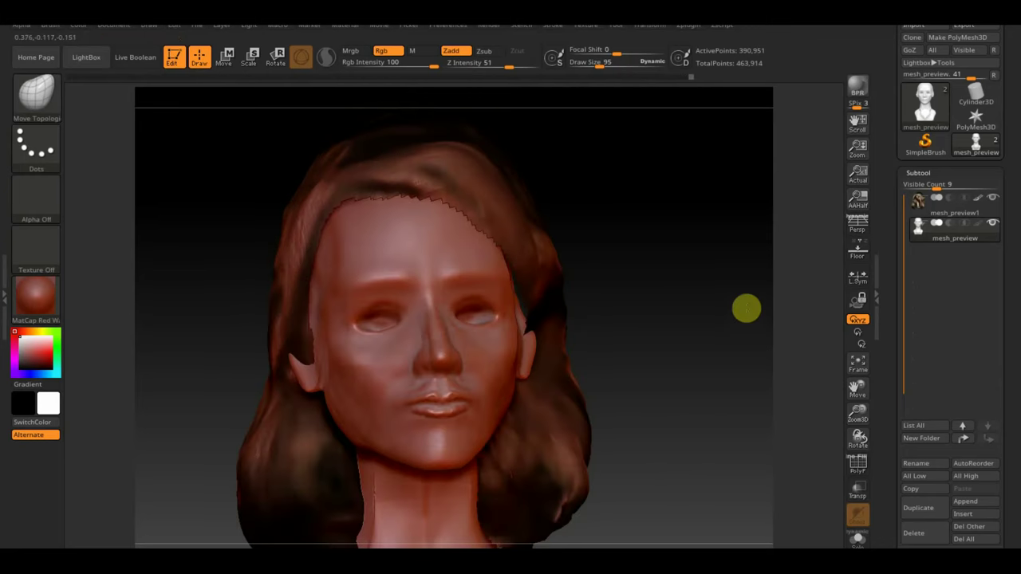
left_click_drag(564, 385, 738, 319)
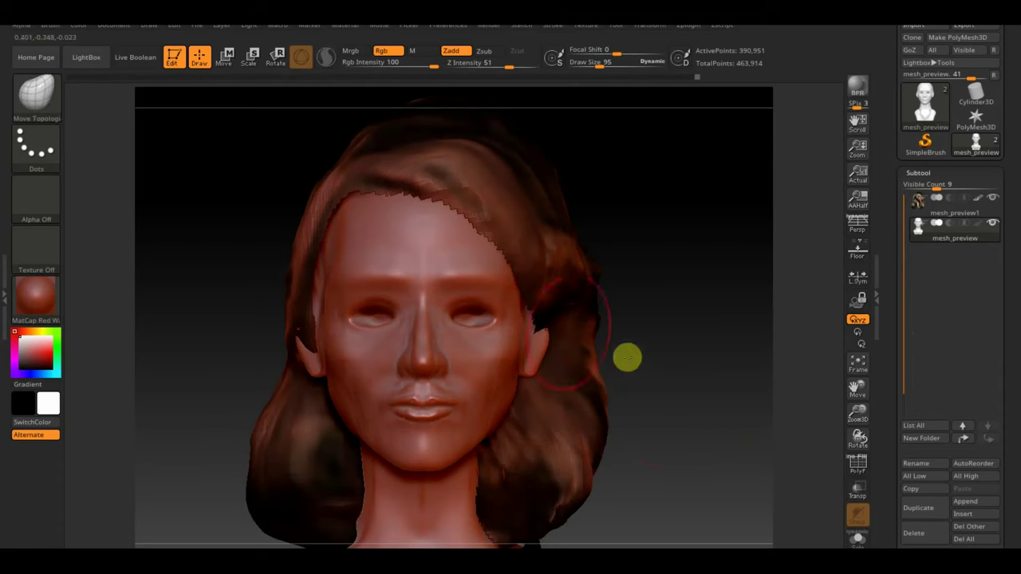
mouse_move(609, 284)
left_mouse_down()
mouse_move(652, 277)
mouse_move(631, 278)
mouse_move(648, 300)
left_mouse_up()
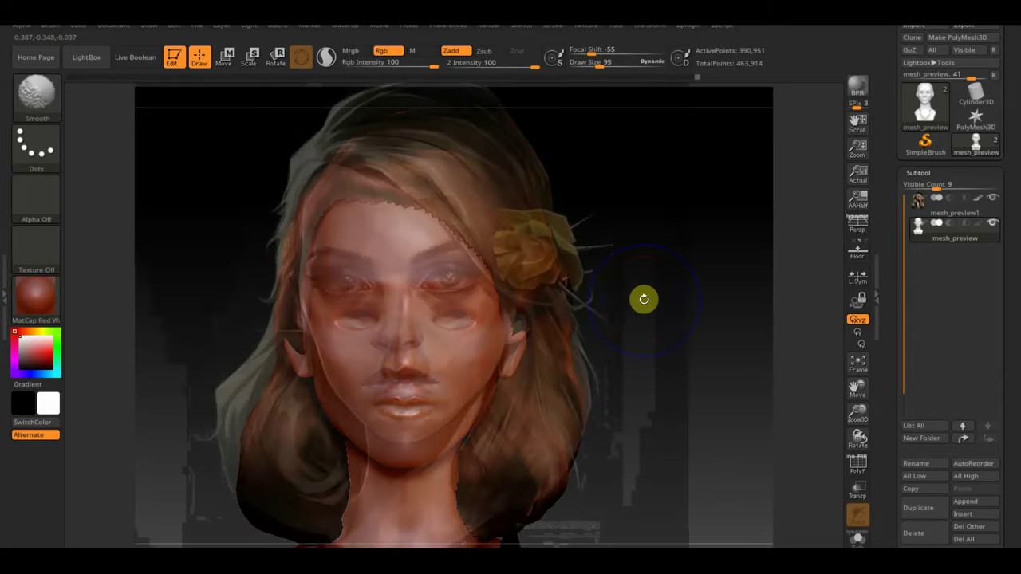
key("shift")
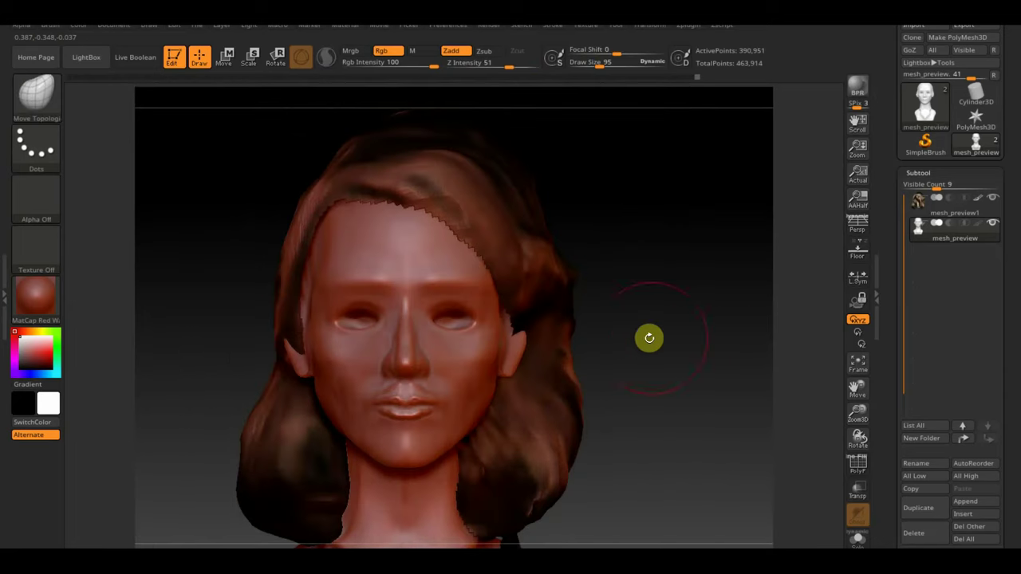
scroll(1013, 435, "down", 3)
scroll(1010, 427, "down", 1)
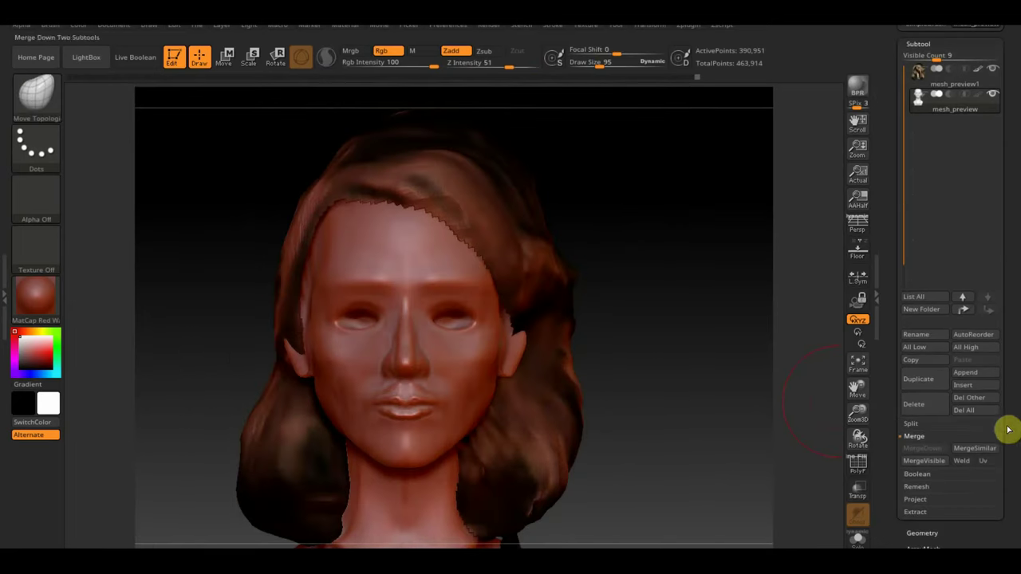
Insert a Sphere3D subtool, select it, and scale it down to eyeball size.
left_click(965, 384)
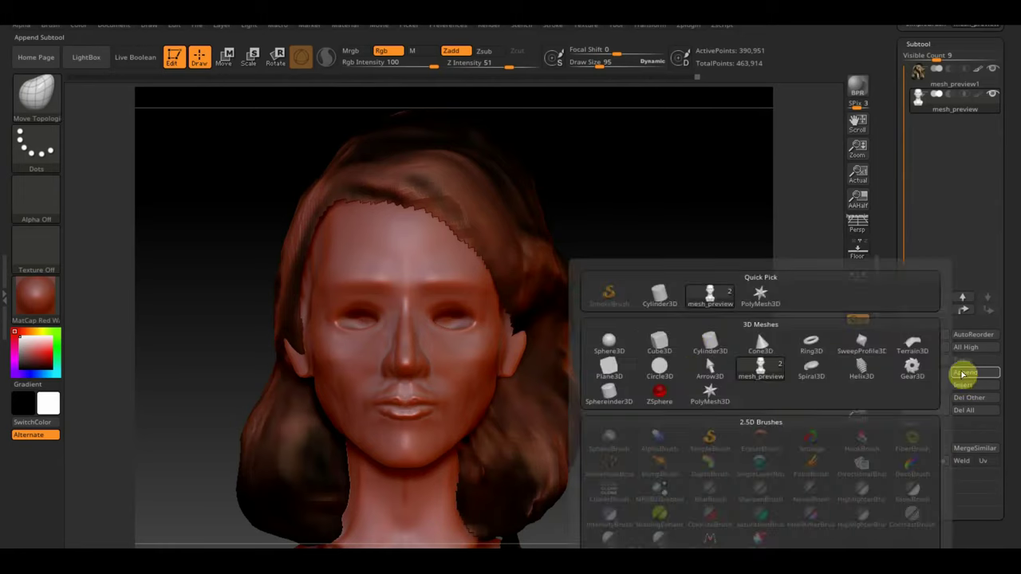
left_click(614, 341)
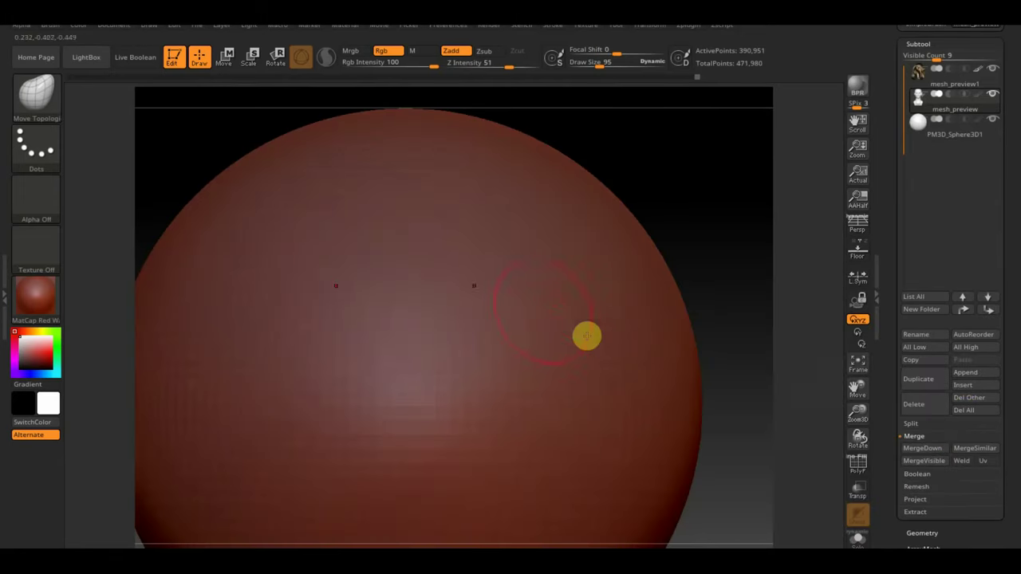
left_click(928, 132)
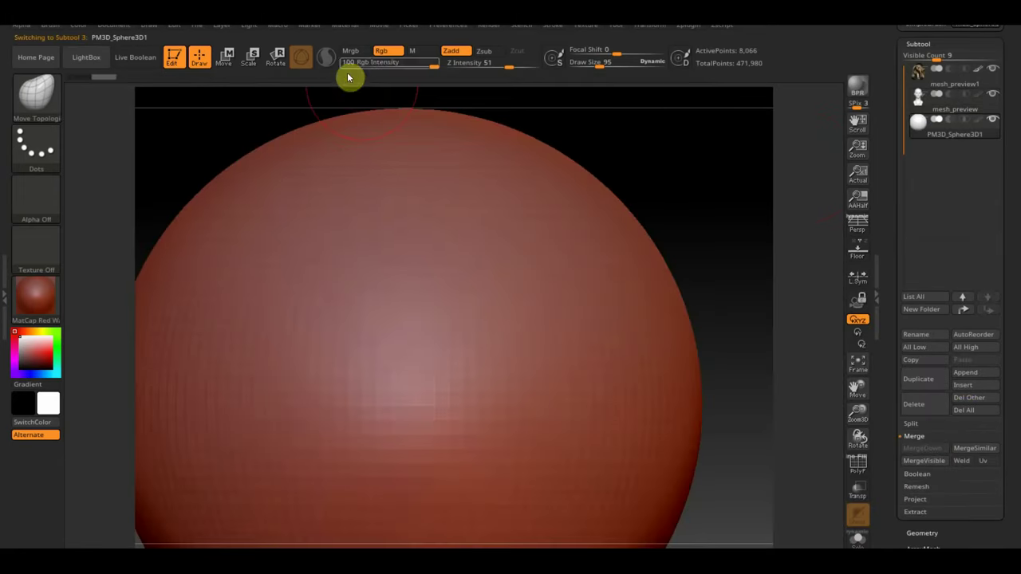
left_click(238, 59)
left_click_drag(417, 411, 253, 343)
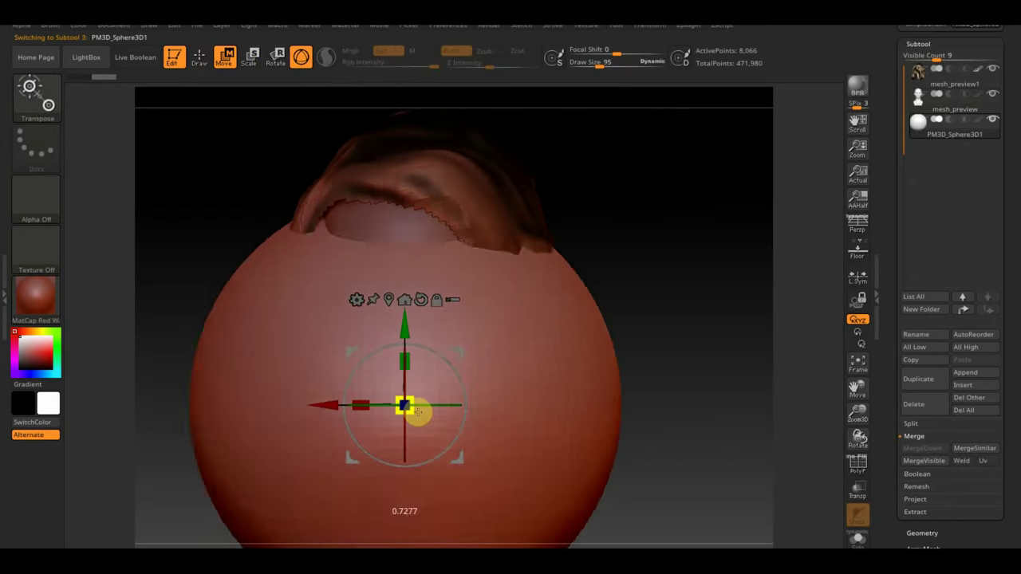
Position the sphere in the left eye socket and stretch it along X to fit.
left_click_drag(638, 382, 683, 387)
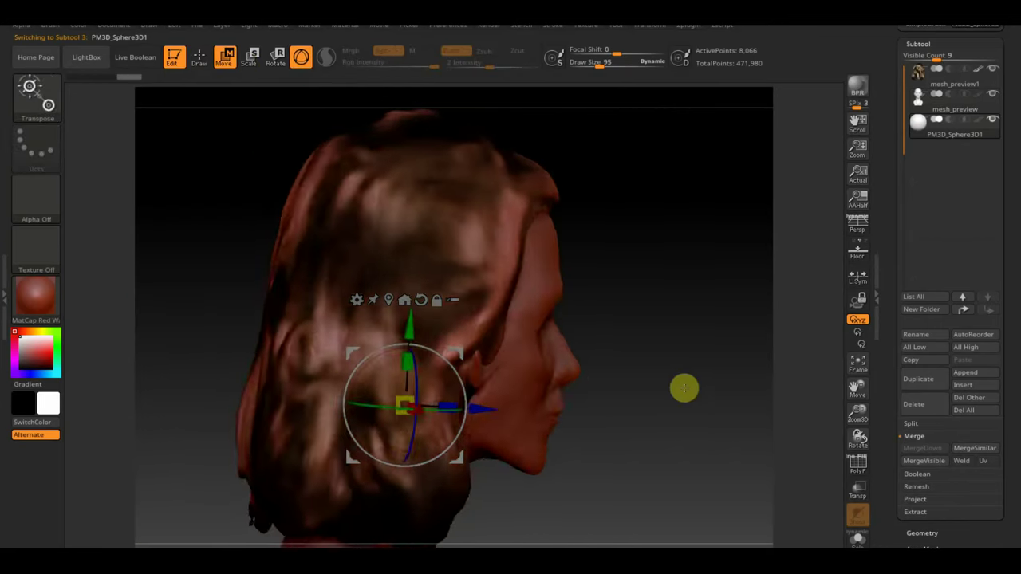
mouse_move(506, 390)
left_mouse_down()
mouse_move(711, 412)
mouse_move(607, 375)
left_mouse_up()
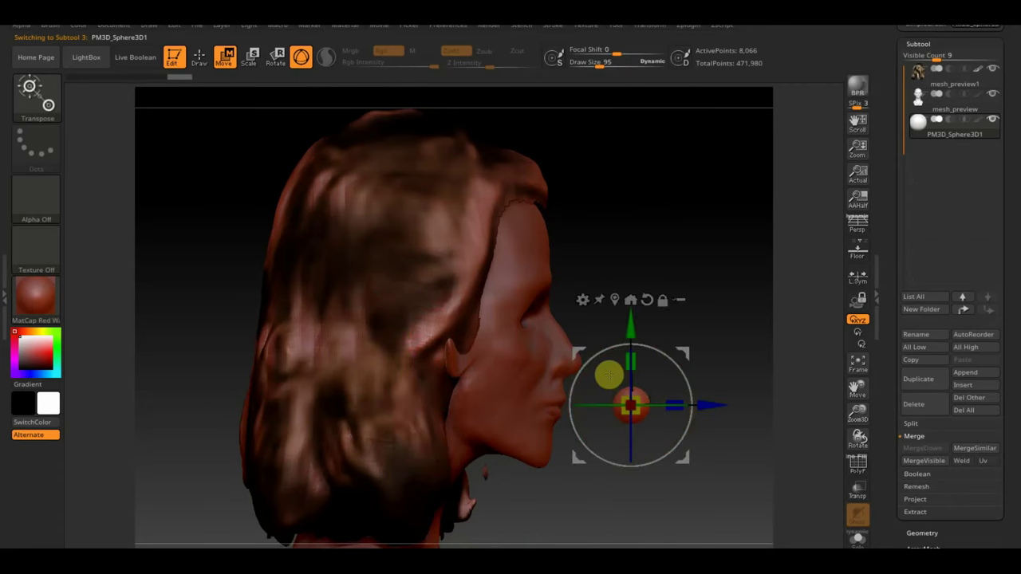
mouse_move(609, 375)
left_mouse_down()
mouse_move(583, 268)
mouse_move(730, 331)
mouse_move(690, 336)
left_mouse_up()
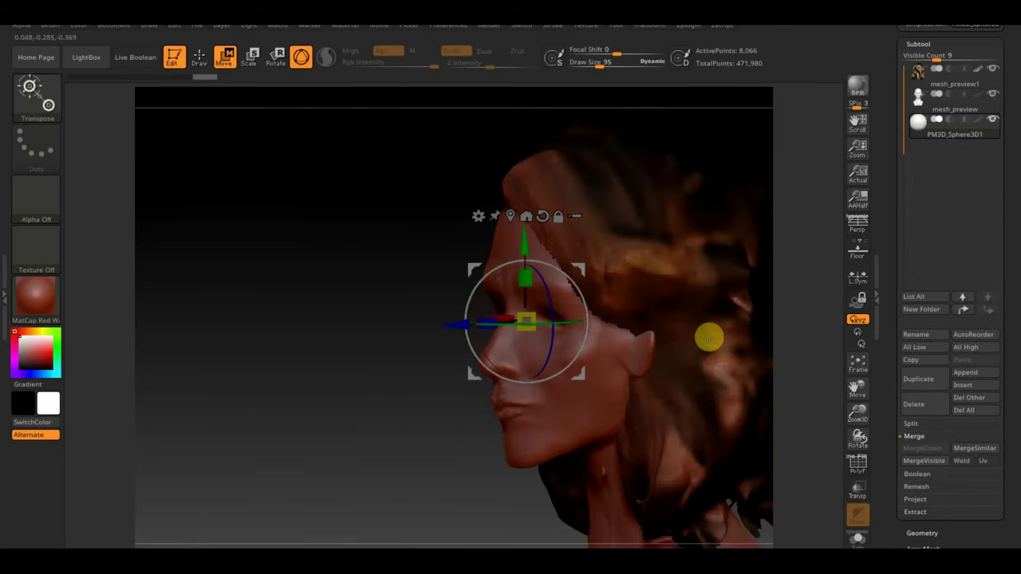
mouse_move(420, 317)
left_mouse_down()
mouse_move(399, 333)
mouse_move(444, 314)
left_mouse_up()
mouse_move(556, 271)
left_mouse_down()
mouse_move(508, 274)
mouse_move(790, 312)
mouse_move(503, 322)
left_mouse_up()
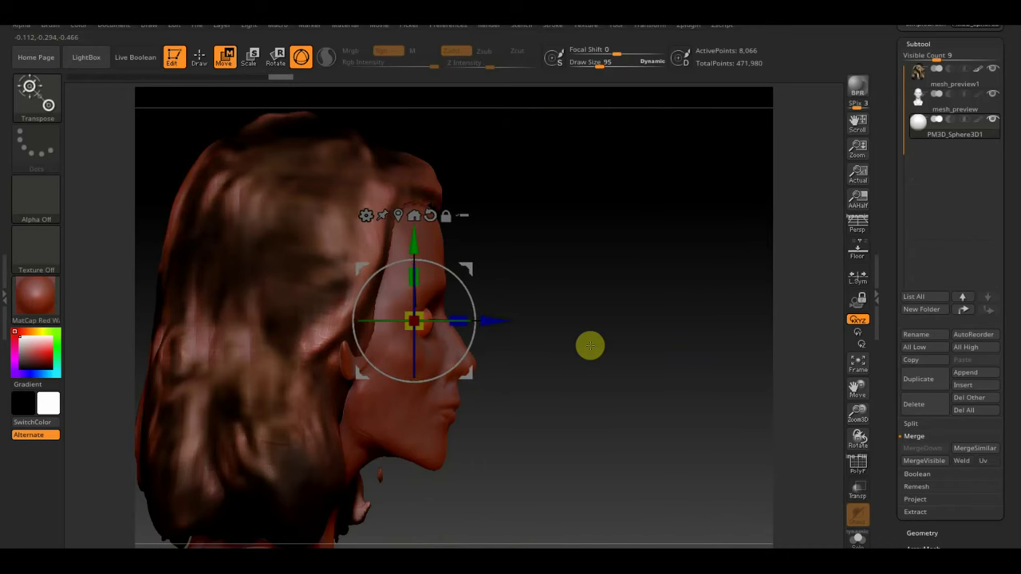
left_click_drag(590, 347, 538, 342)
left_click_drag(661, 338, 695, 371, "alt")
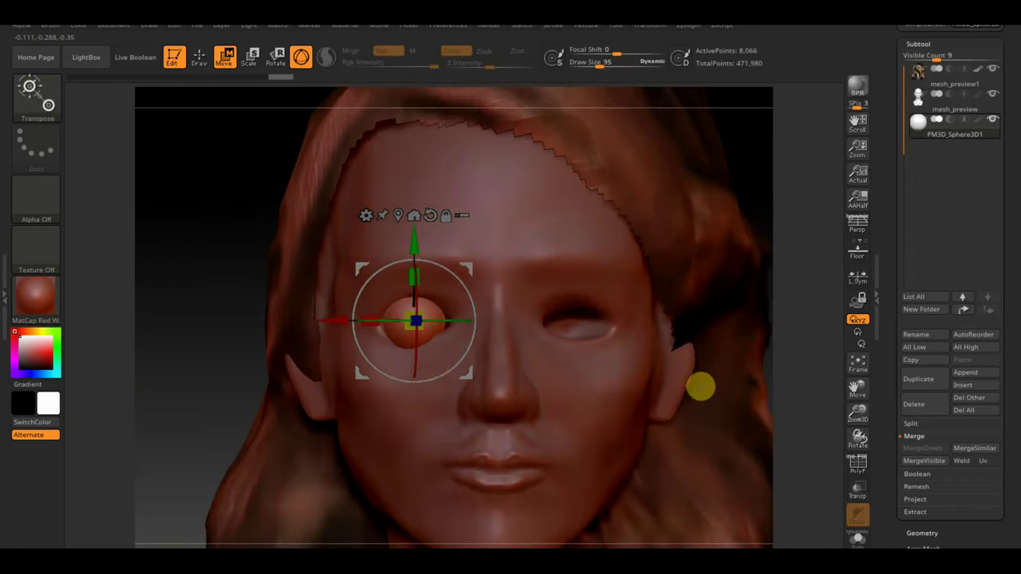
left_click_drag(364, 319, 357, 320)
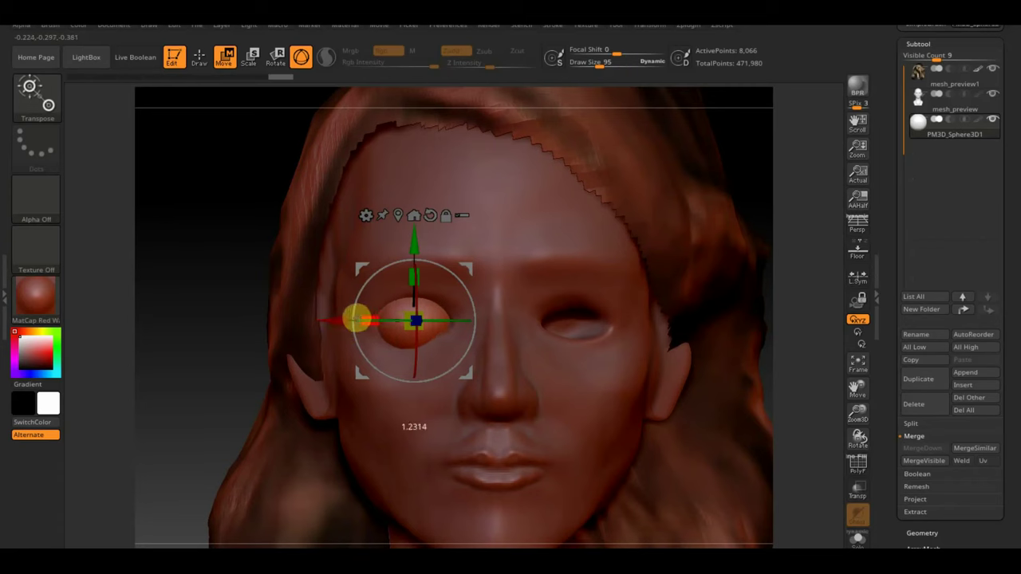
left_click(199, 57)
Trim the eyeball's protruding part with a rectangle trim brush and DynaMesh it.
key("ctrl+shift")
left_click(38, 116)
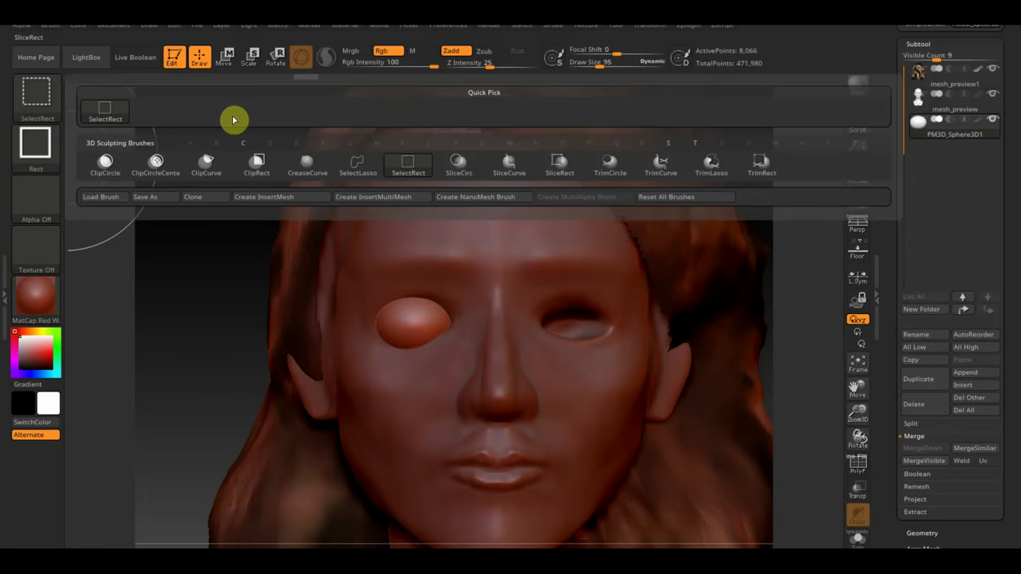
left_click(235, 120)
left_click_drag(209, 372, 558, 322, "ctrl+shift")
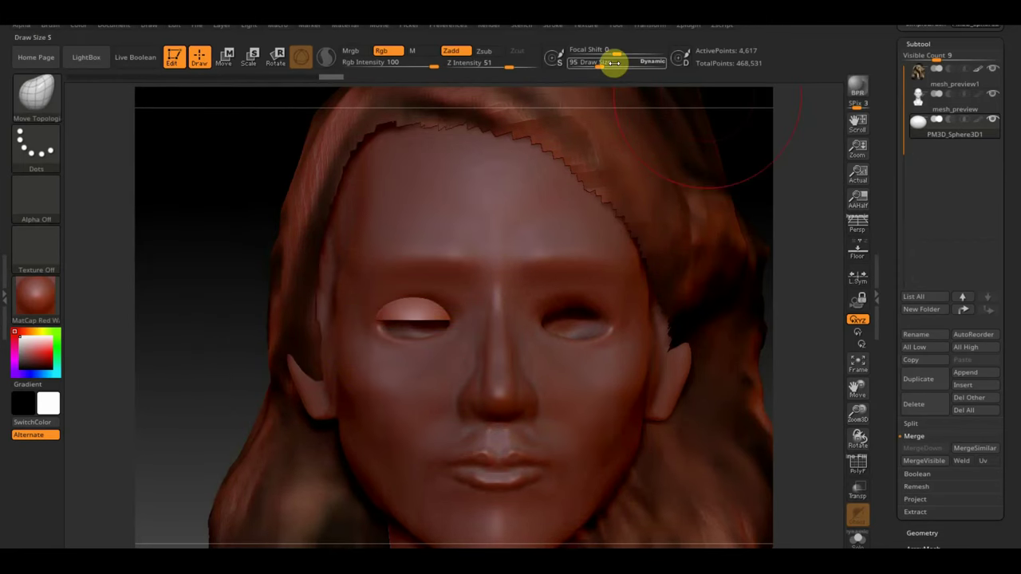
left_click_drag(613, 63, 594, 64)
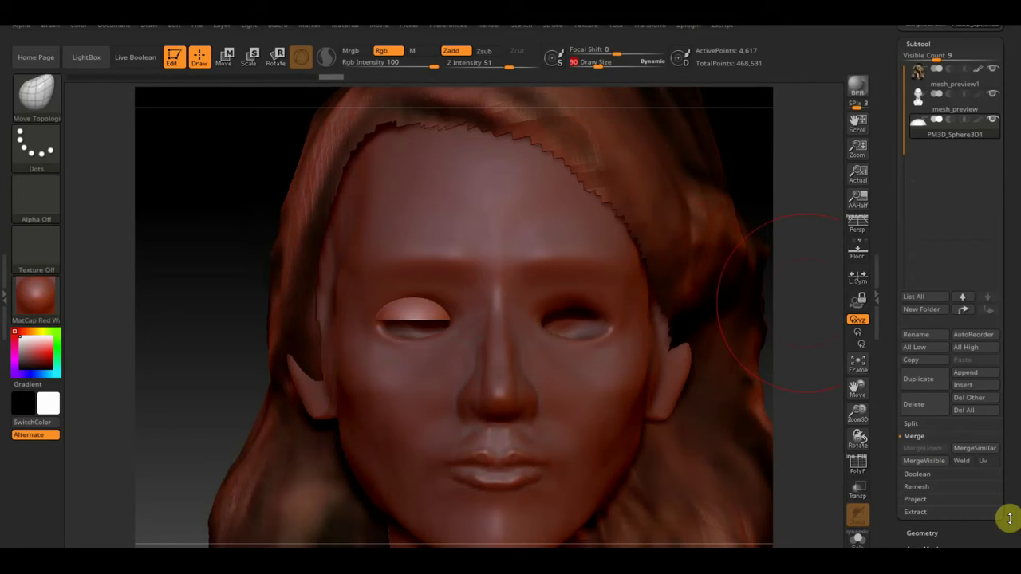
left_click(930, 534)
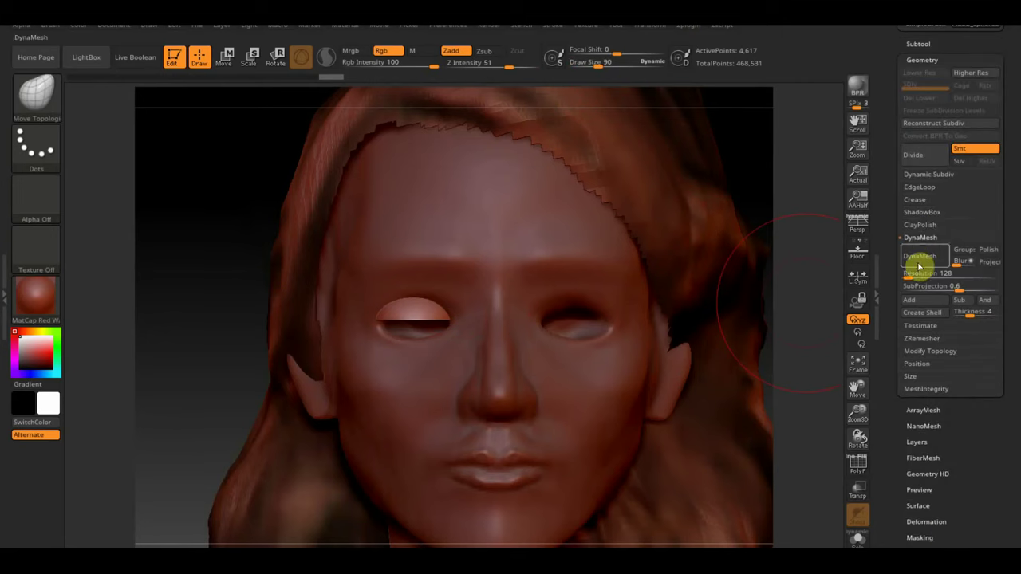
left_click(919, 256)
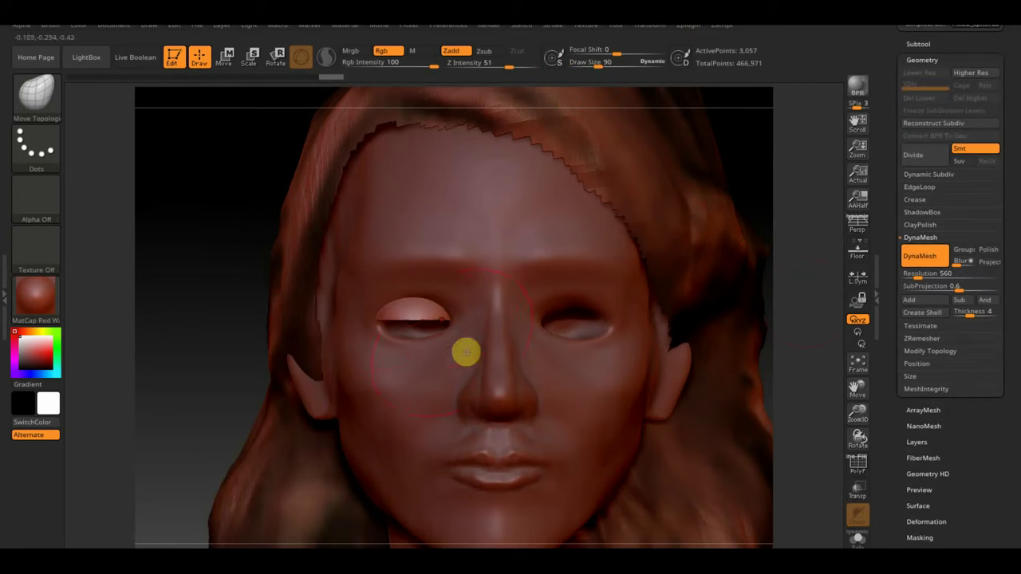
Smooth and reshape the left eyelid with Draw Size 36.
left_click_drag(418, 315, 433, 315, "shift")
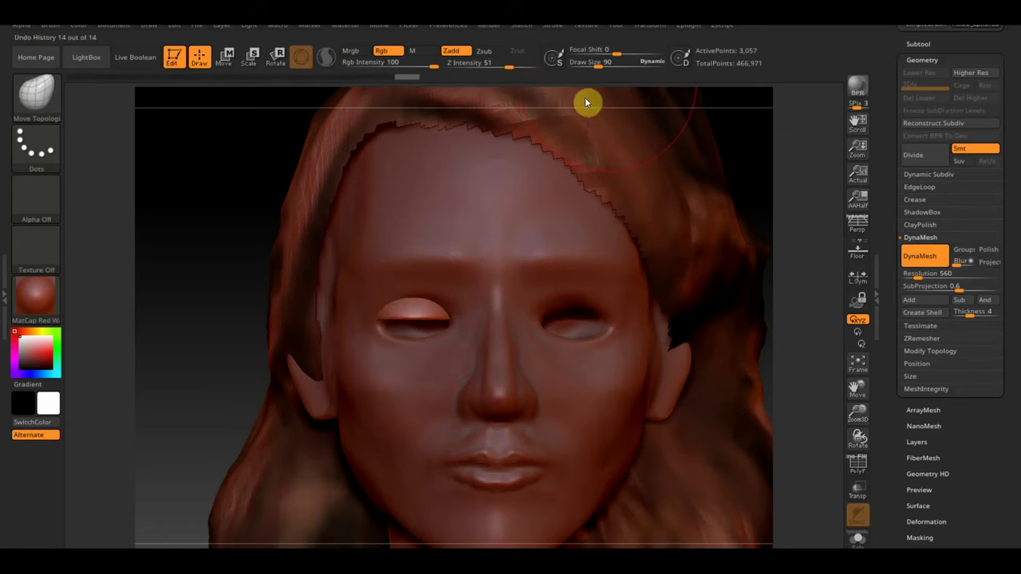
left_click_drag(600, 66, 591, 68)
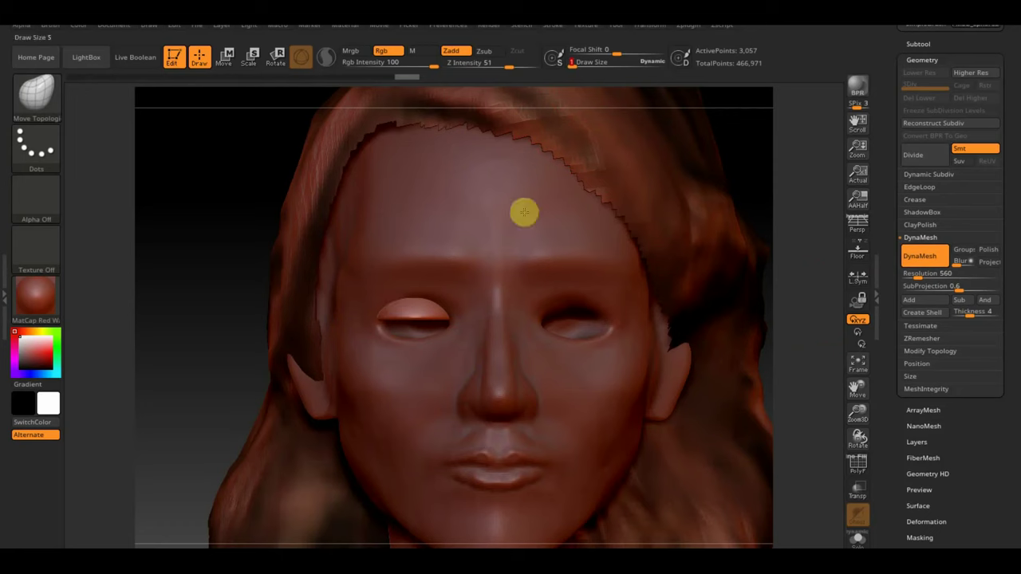
left_click_drag(590, 61, 575, 64)
left_click_drag(581, 66, 586, 80)
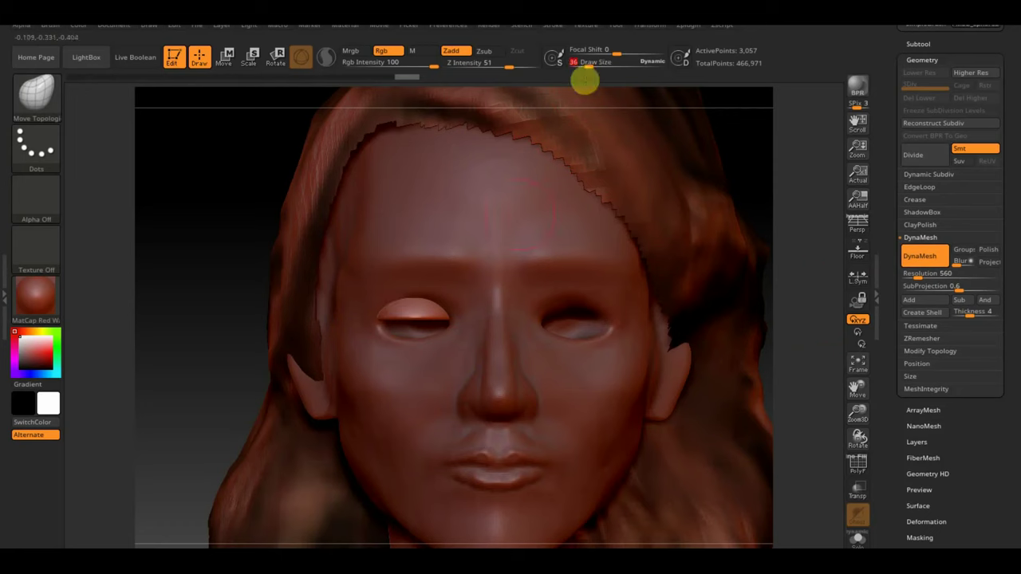
left_click(425, 323)
mouse_move(416, 308)
left_mouse_down()
mouse_move(399, 315)
mouse_move(422, 323)
mouse_move(398, 319)
left_mouse_up()
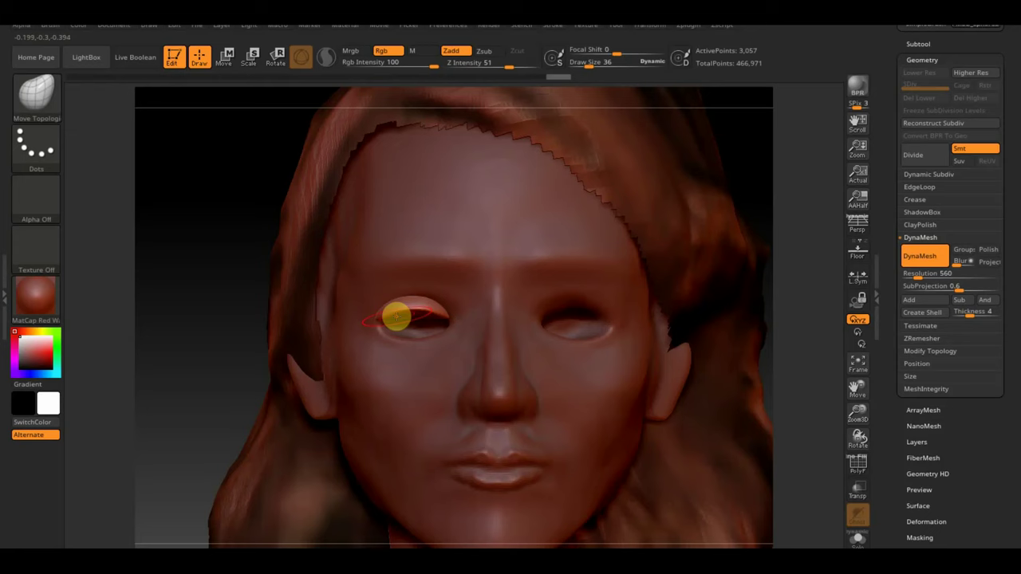
left_click_drag(396, 317, 403, 316)
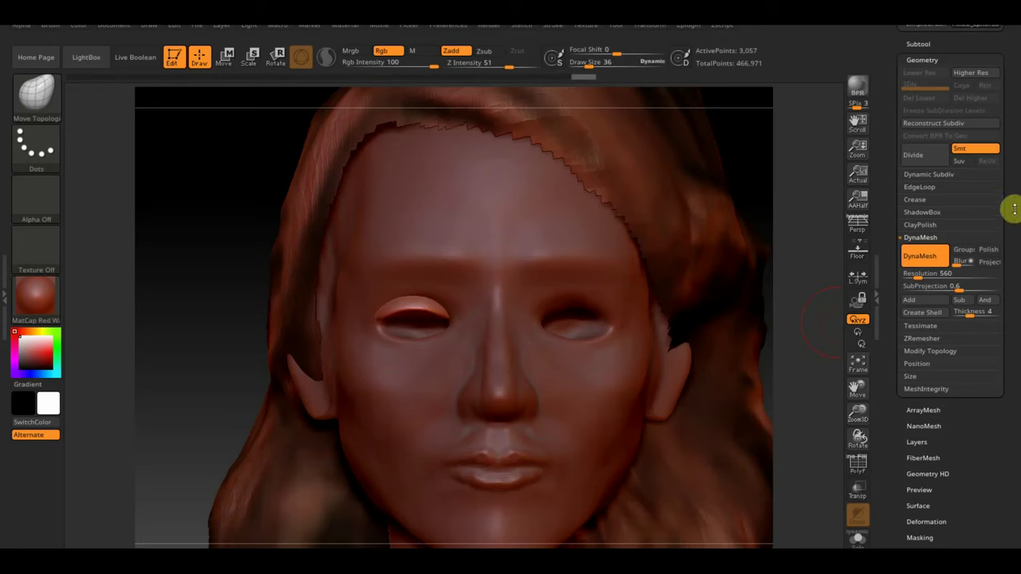
Mirror And Weld the eye to the right side, then select mesh_preview and mirror it.
left_click_drag(1014, 213, 1019, 234)
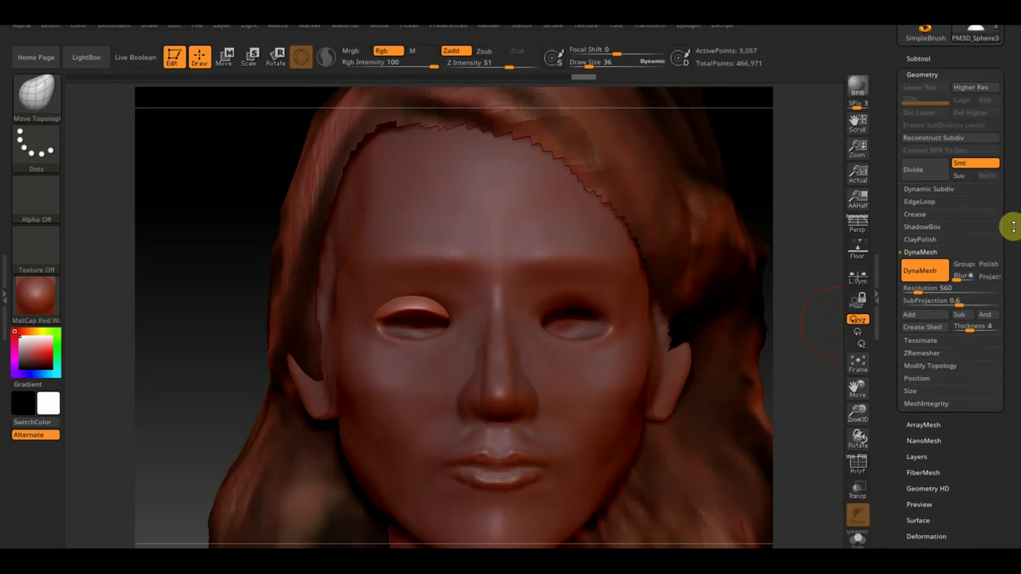
left_click(932, 365)
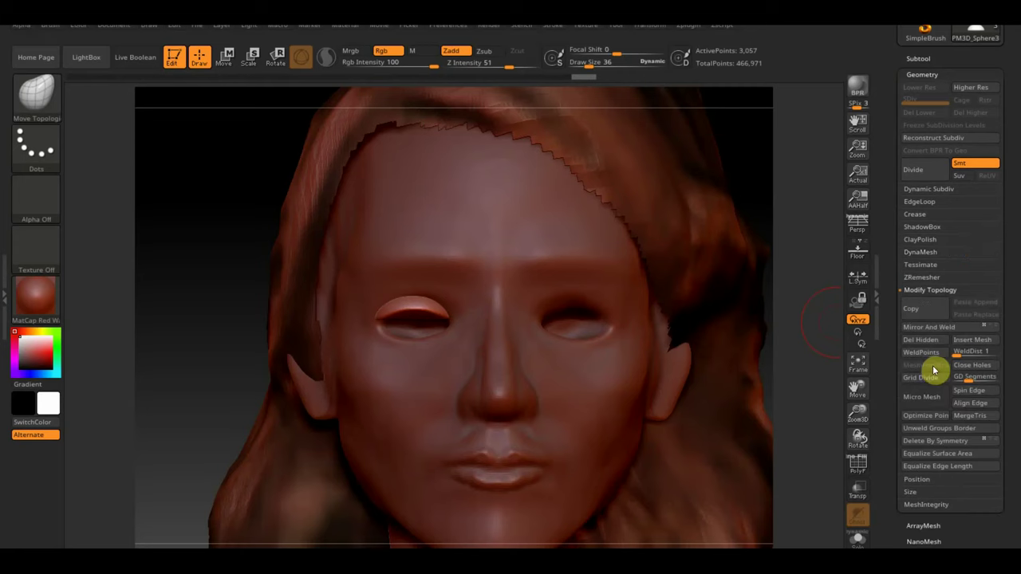
left_click(947, 327)
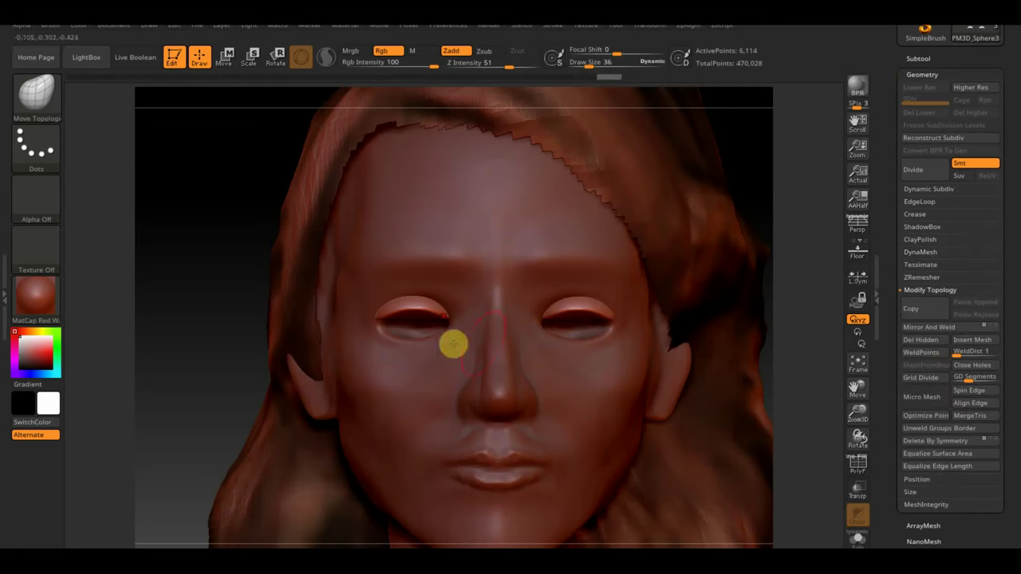
left_click(454, 344, "alt")
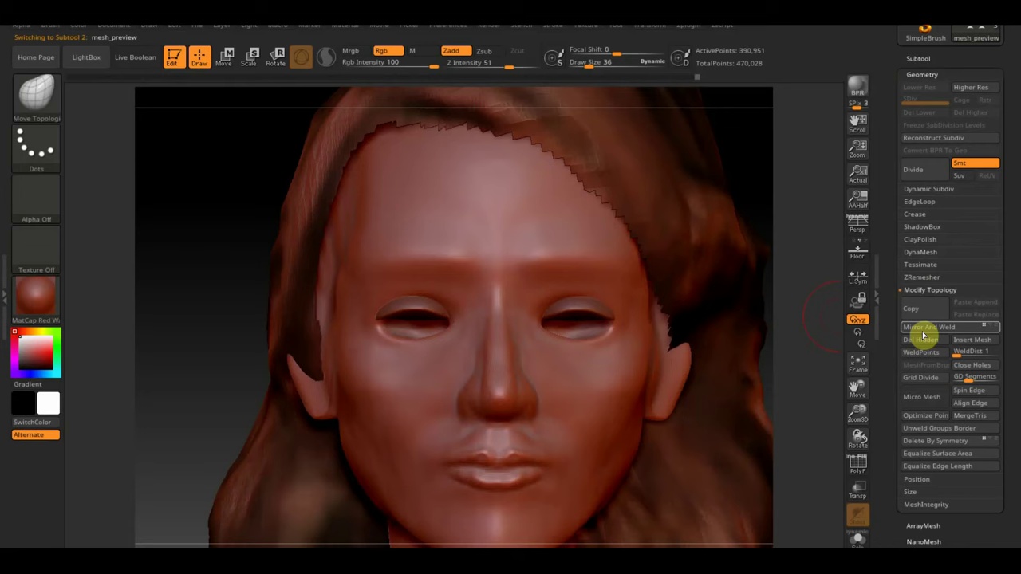
left_click(914, 328)
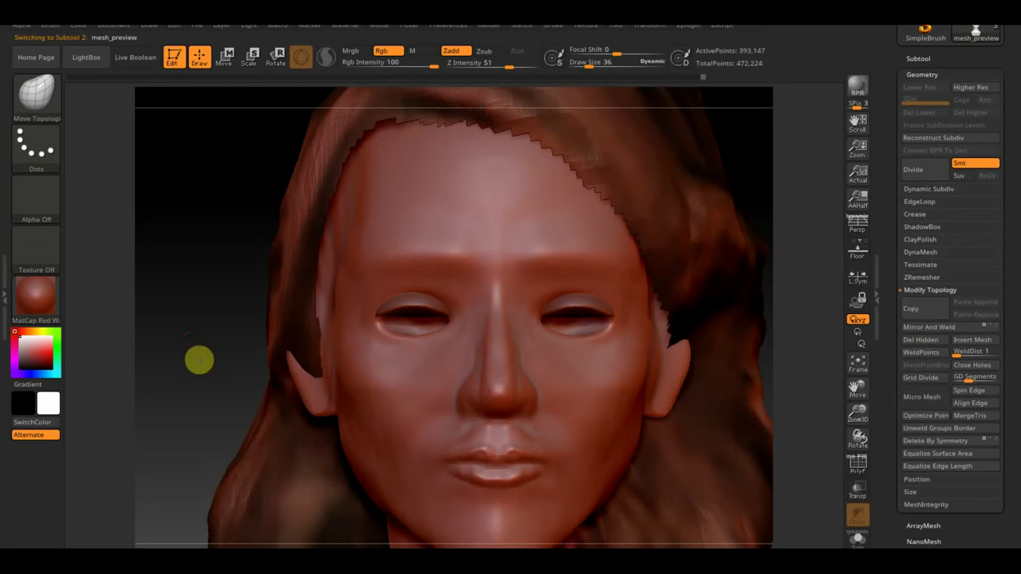
Switch to Move Topological at draw size about 146 and pull the brow line slightly down.
left_click_drag(196, 353, 151, 205, "alt")
mouse_move(542, 344)
left_mouse_down()
mouse_move(593, 303)
mouse_move(625, 395)
left_mouse_up()
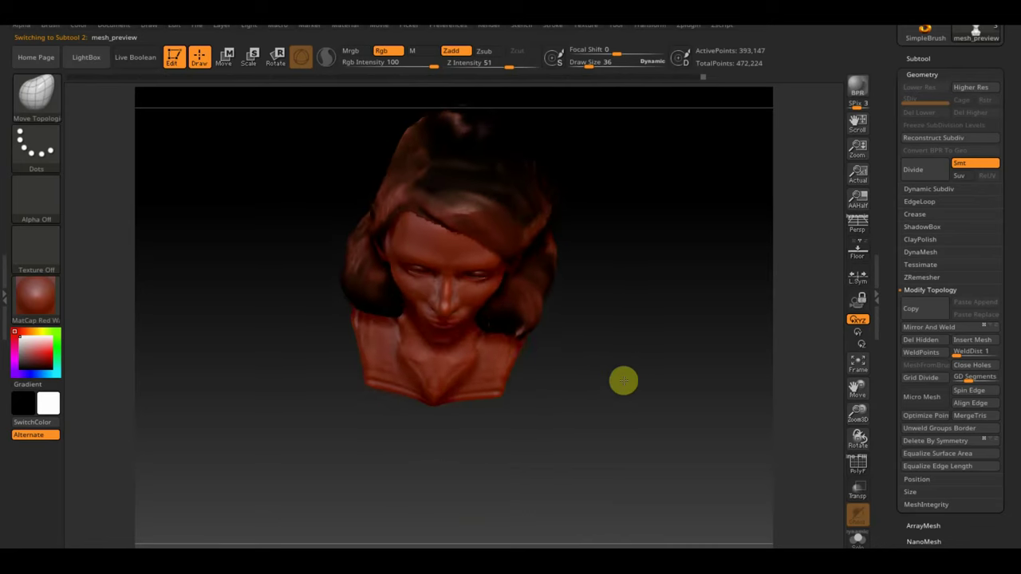
left_click(30, 98)
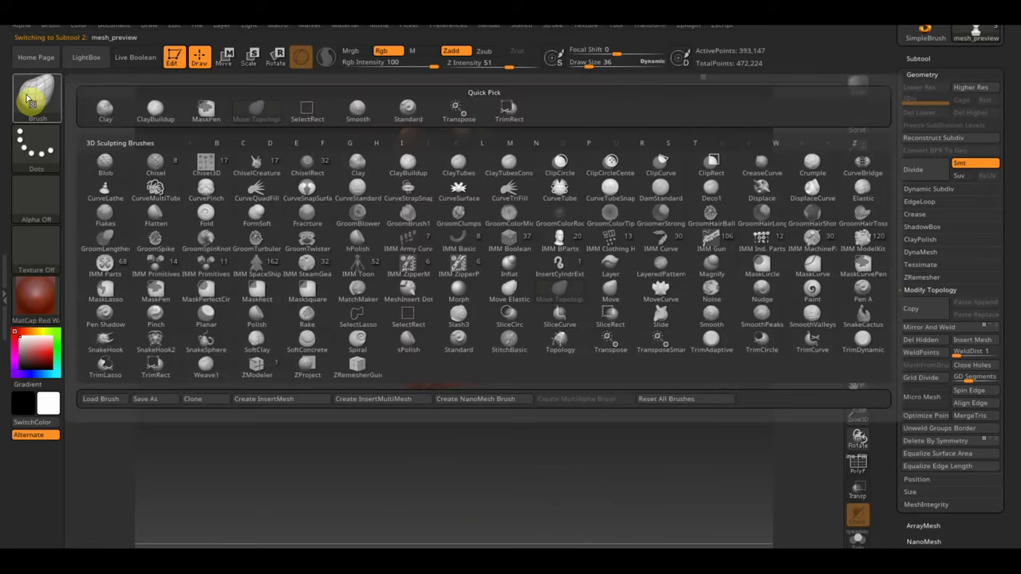
key("m")
key("t")
left_click_drag(581, 62, 592, 65)
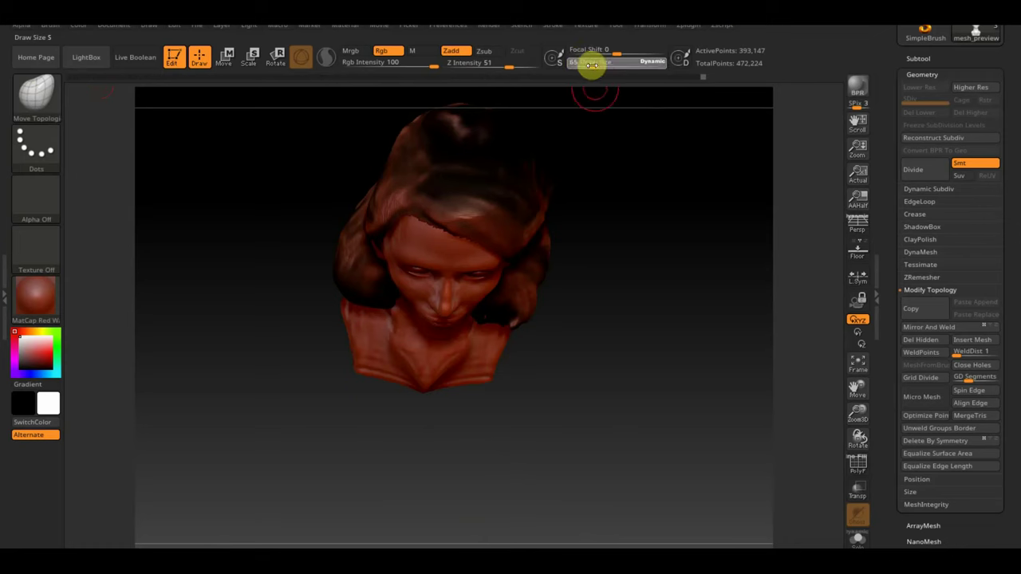
key("f")
left_click_drag(659, 165, 630, 104)
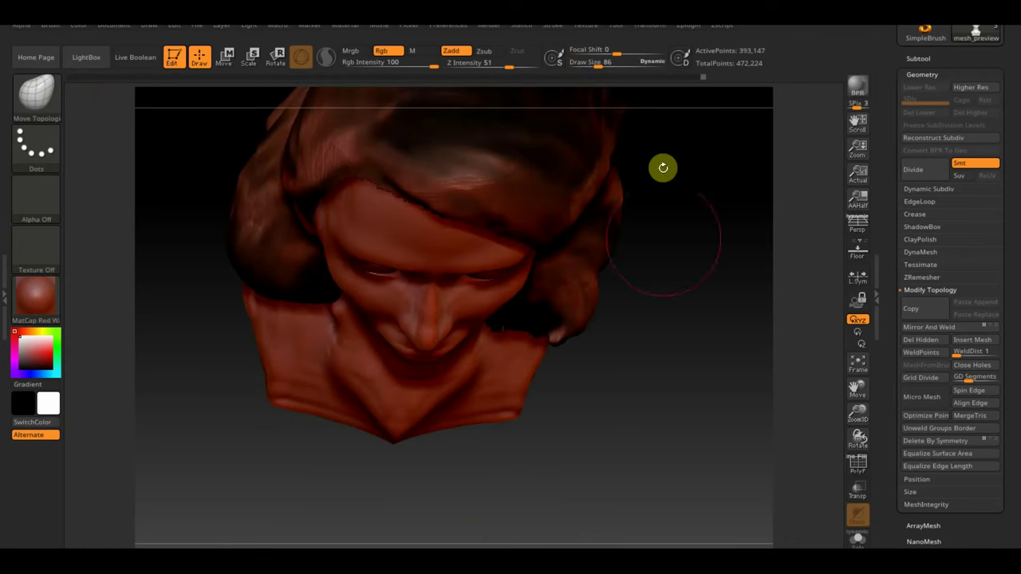
left_click_drag(615, 63, 605, 63)
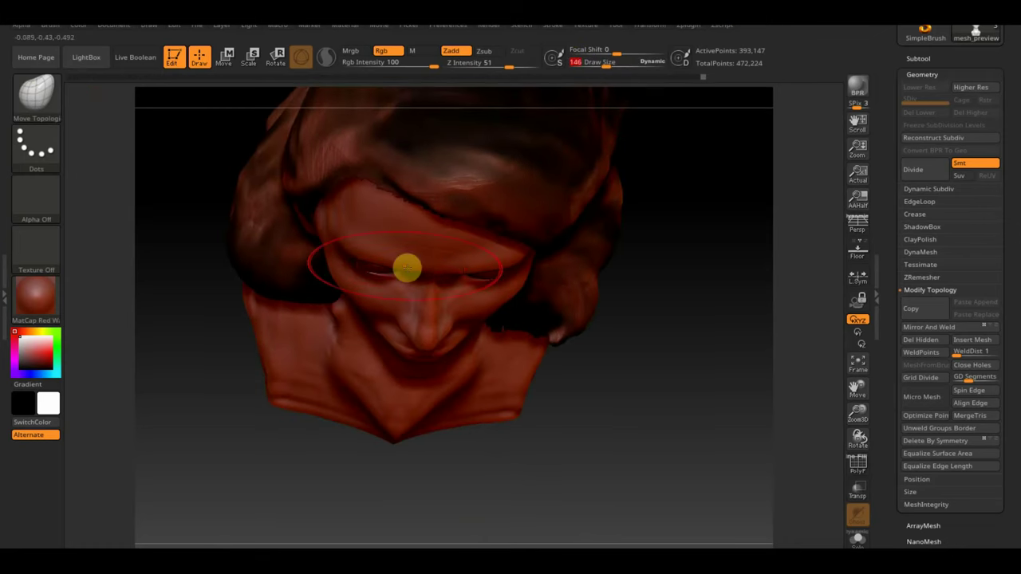
left_click_drag(391, 266, 389, 274)
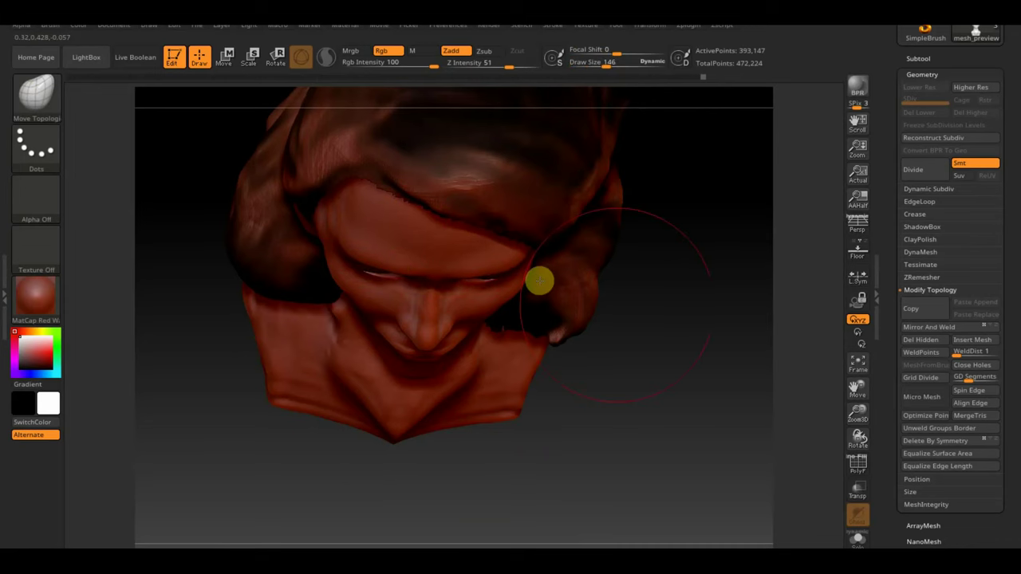
Check the head from several angles, then smooth the lips at Draw Size 33.
left_click_drag(640, 312, 609, 199)
mouse_move(496, 267)
left_mouse_down()
mouse_move(308, 299)
mouse_move(342, 269)
mouse_move(486, 276)
left_mouse_up()
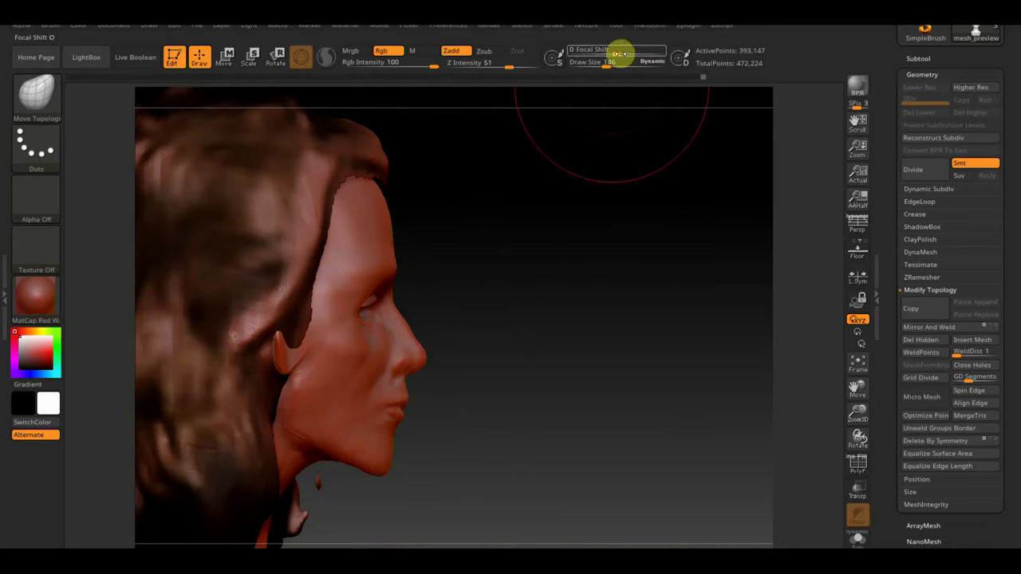
left_click_drag(609, 64, 596, 68)
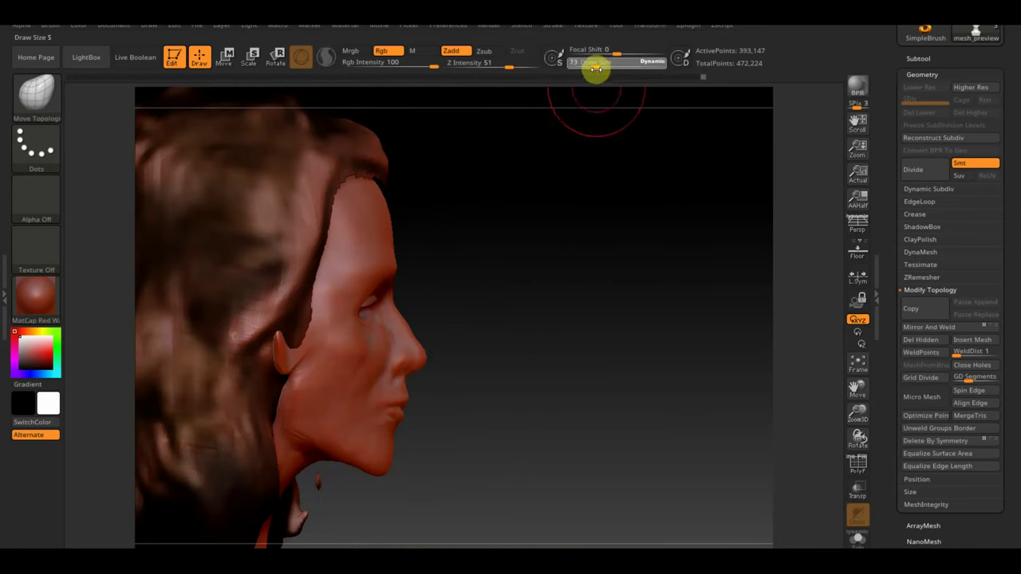
left_click_drag(556, 390, 435, 326)
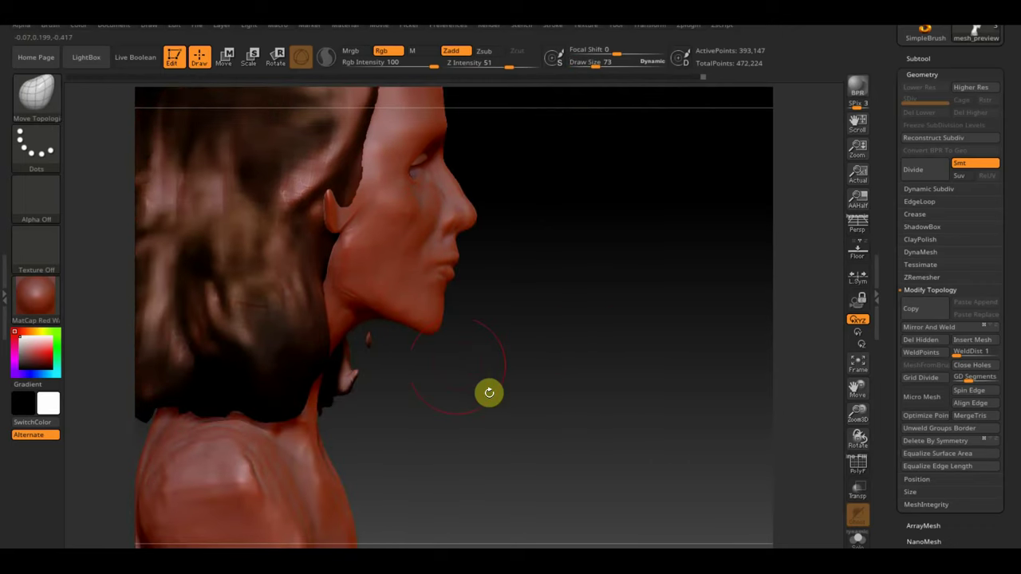
left_click_drag(505, 389, 519, 365)
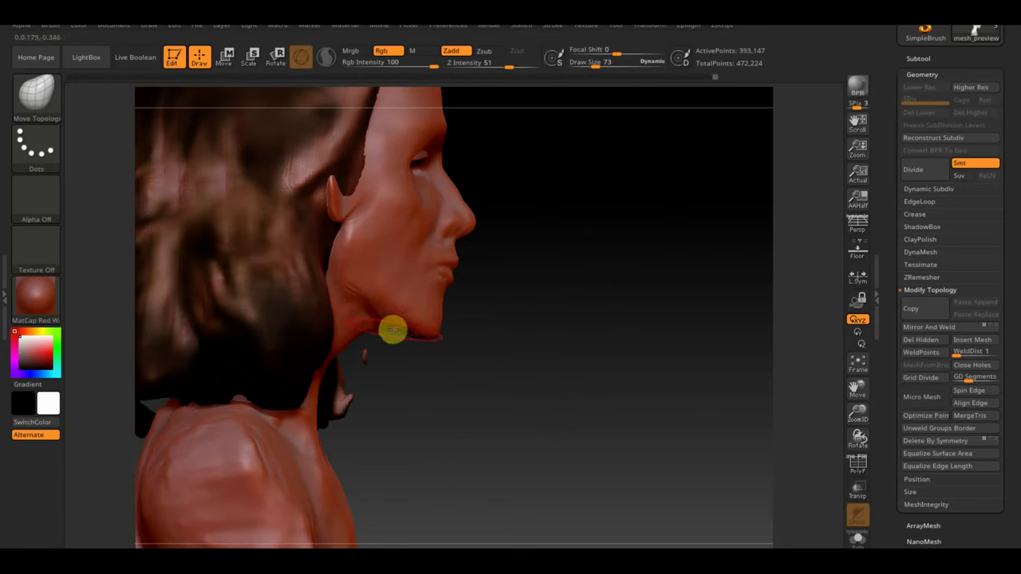
mouse_move(455, 376)
left_mouse_down()
mouse_move(454, 316)
mouse_move(438, 314)
mouse_move(428, 339)
mouse_move(455, 386)
mouse_move(520, 385)
left_mouse_up()
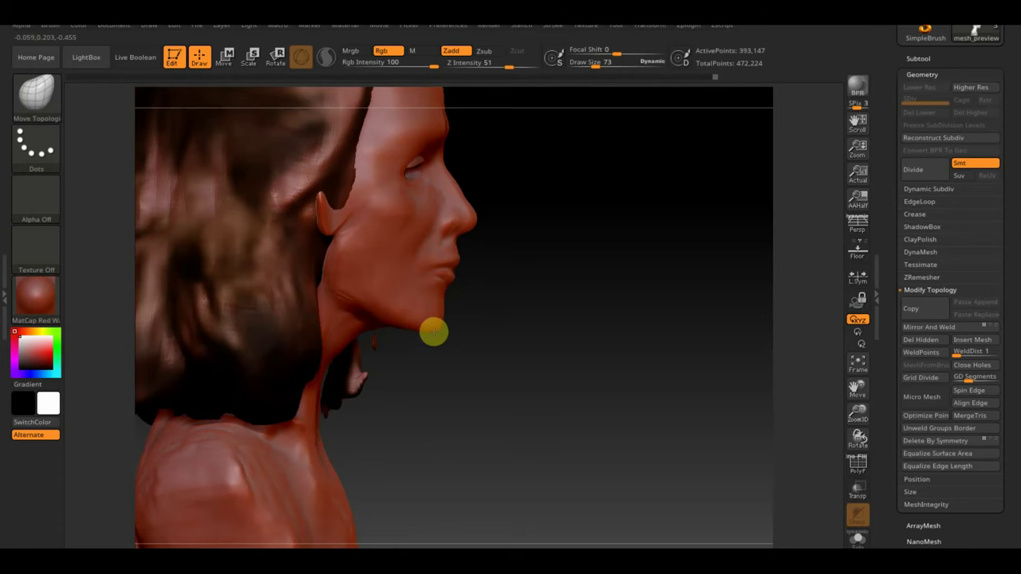
left_click_drag(519, 370, 463, 369, "shift")
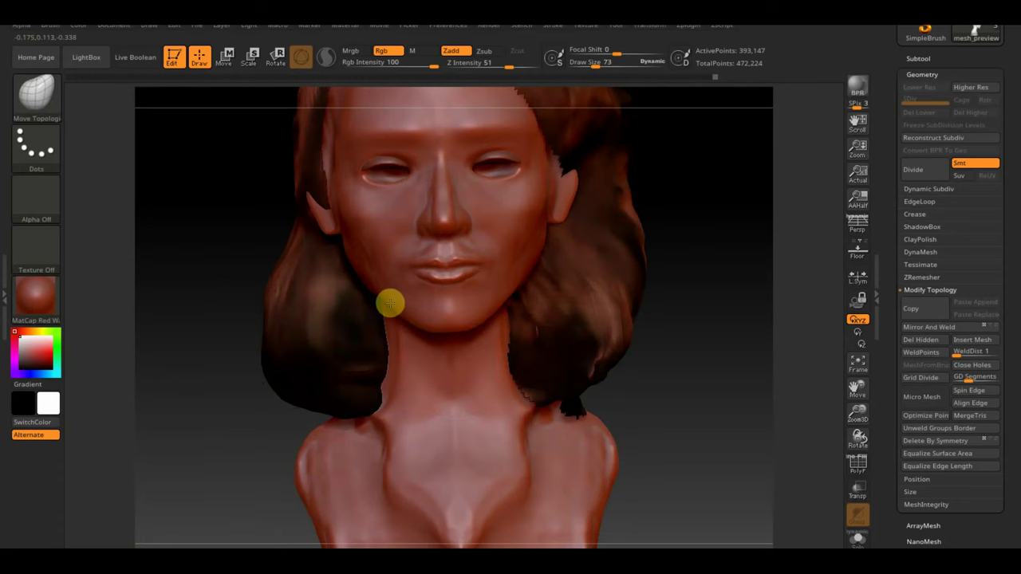
mouse_move(661, 354)
left_mouse_down()
mouse_move(695, 376)
mouse_move(692, 473)
mouse_move(673, 372)
left_mouse_up()
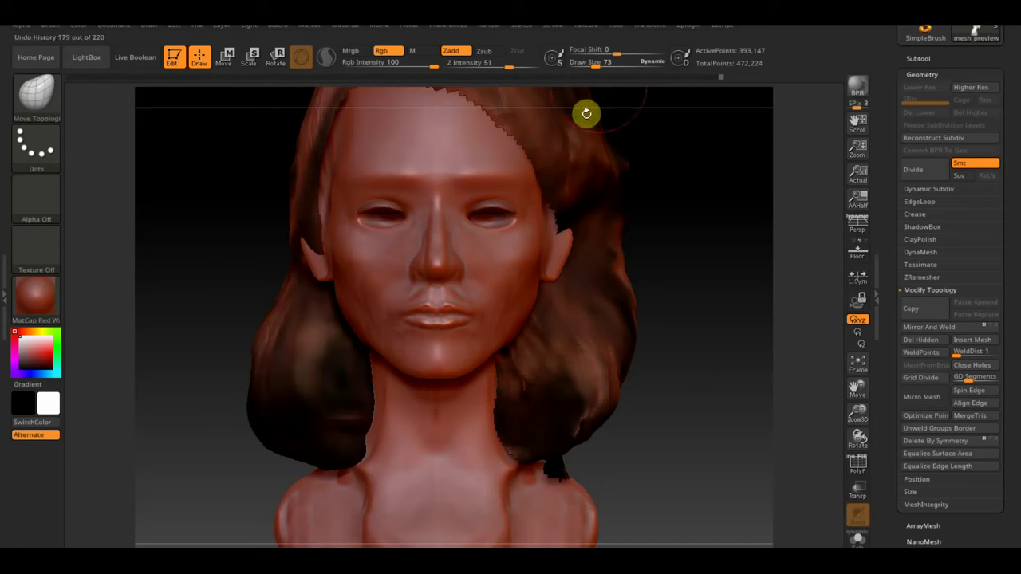
left_click_drag(588, 64, 582, 64)
mouse_move(426, 280)
left_mouse_down("shift")
mouse_move(407, 304)
mouse_move(423, 214)
mouse_move(384, 286)
mouse_move(376, 335)
mouse_move(432, 361)
mouse_move(372, 354)
mouse_move(296, 285)
mouse_move(360, 322)
mouse_move(394, 309)
mouse_move(399, 342)
mouse_move(406, 312)
mouse_move(444, 296)
left_mouse_up("shift")
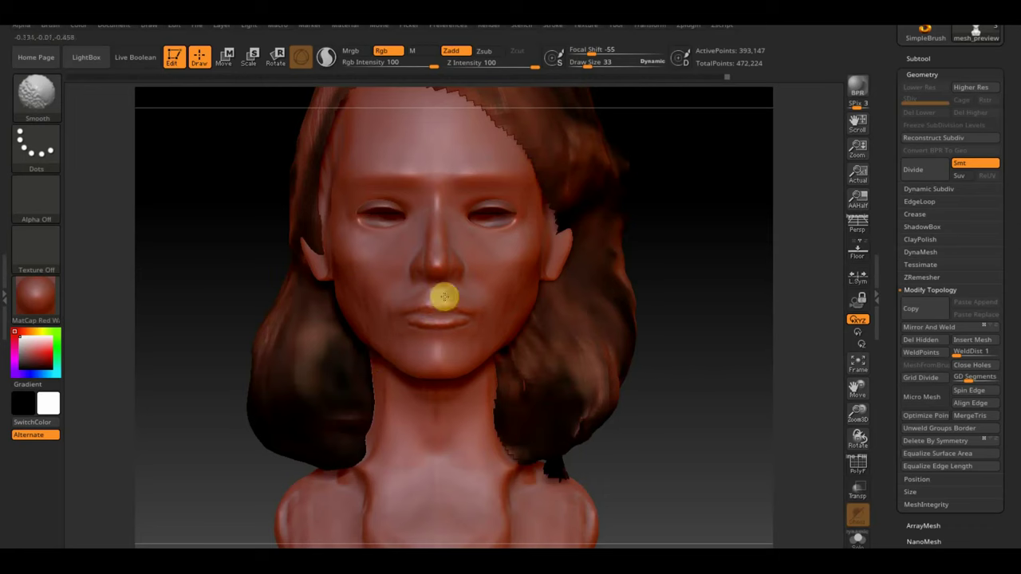
right_click_drag(677, 296, 690, 343, "ctrl")
left_click_drag(768, 271, 708, 284)
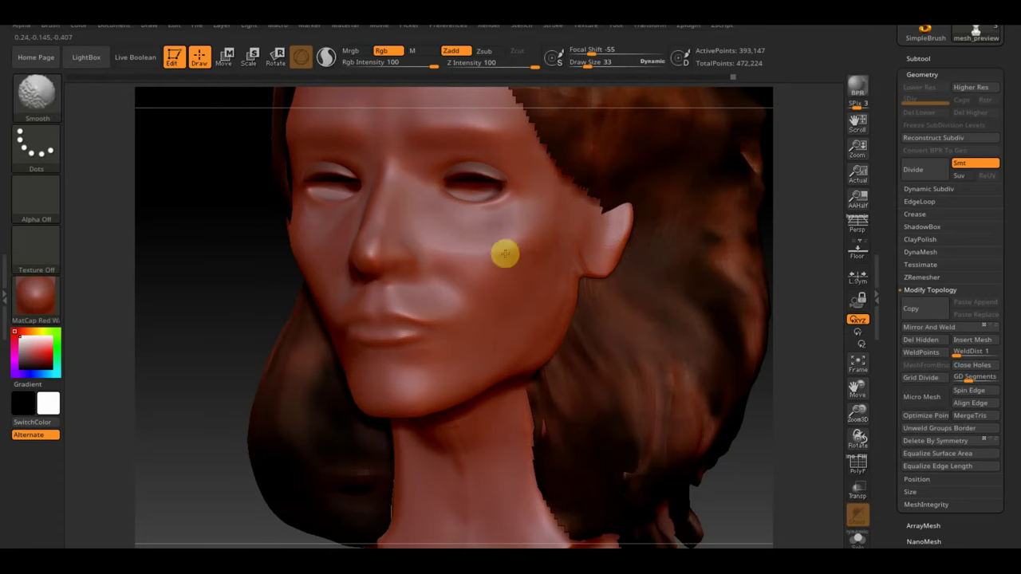
Switch to the ClayBuildup brush with Z Intensity 3 and Draw Size 28.
left_click(50, 95)
left_click(154, 110)
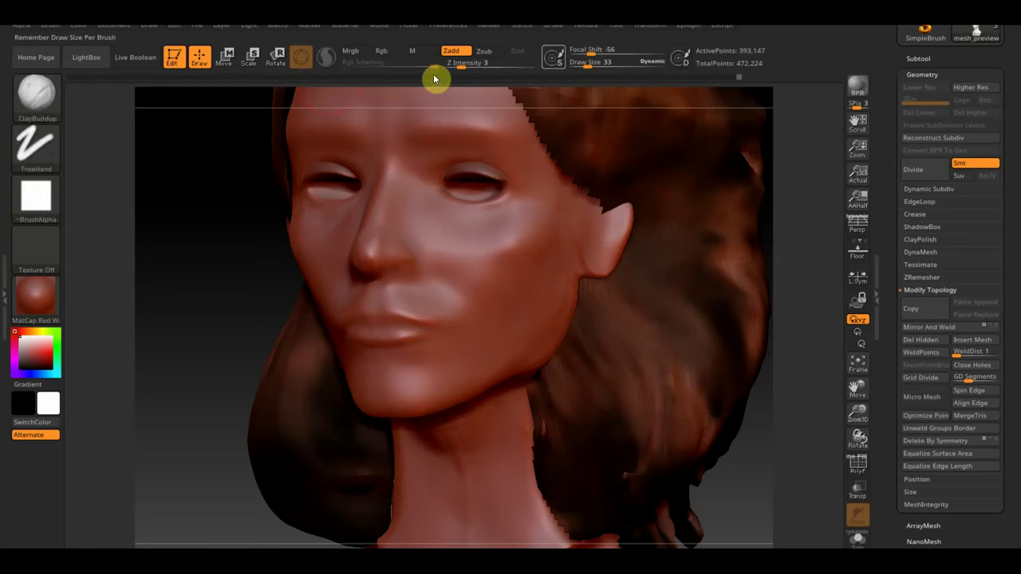
left_click(461, 64)
type("3")
key("Return")
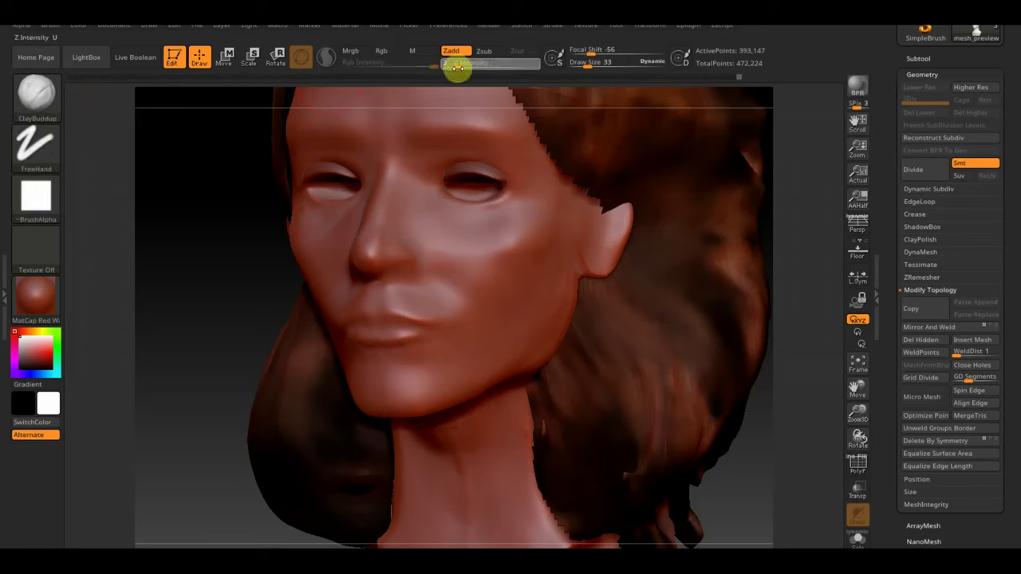
key("Return")
left_click(586, 64)
type("28")
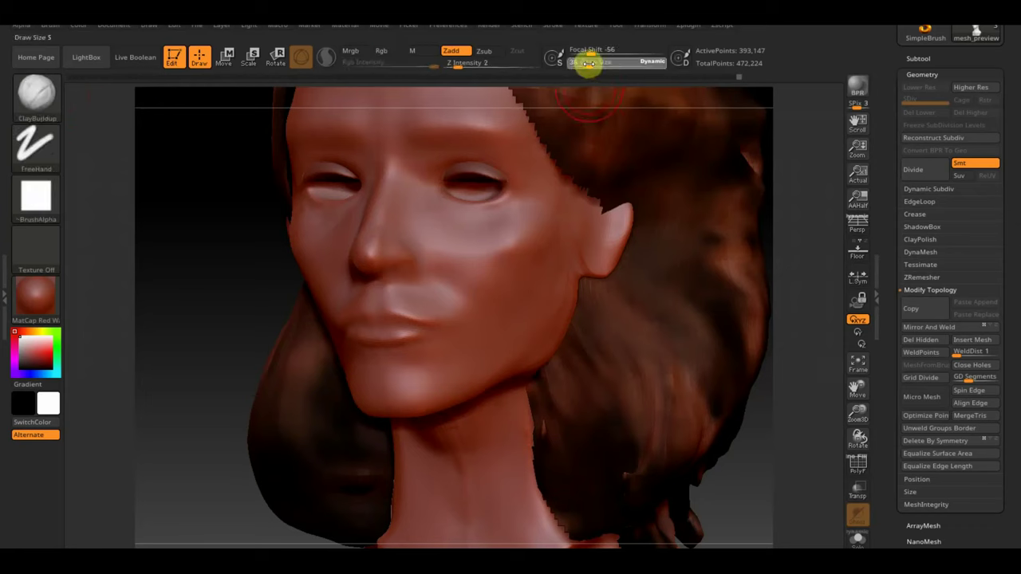
key("Return")
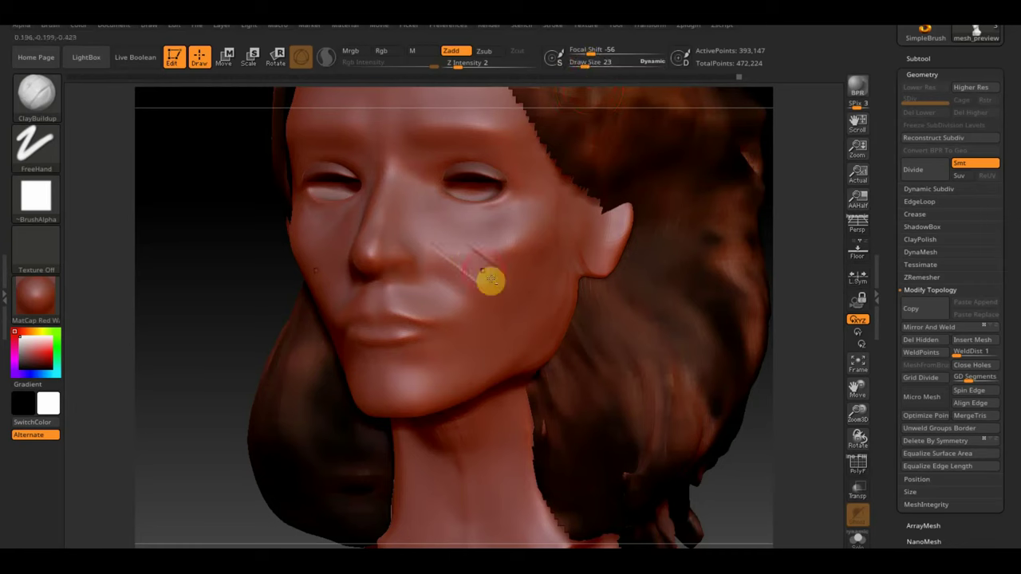
Build and carve a nasolabial fold on the right cheek, smoothing away scratch strokes.
mouse_move(440, 244)
left_mouse_down()
mouse_move(473, 275)
mouse_move(447, 229)
mouse_move(490, 283)
left_mouse_up()
key("shift")
mouse_move(446, 233)
left_mouse_down("shift")
mouse_move(484, 251)
mouse_move(460, 278)
mouse_move(444, 274)
mouse_move(465, 294)
left_mouse_up("shift")
left_click_drag(431, 262, 466, 294)
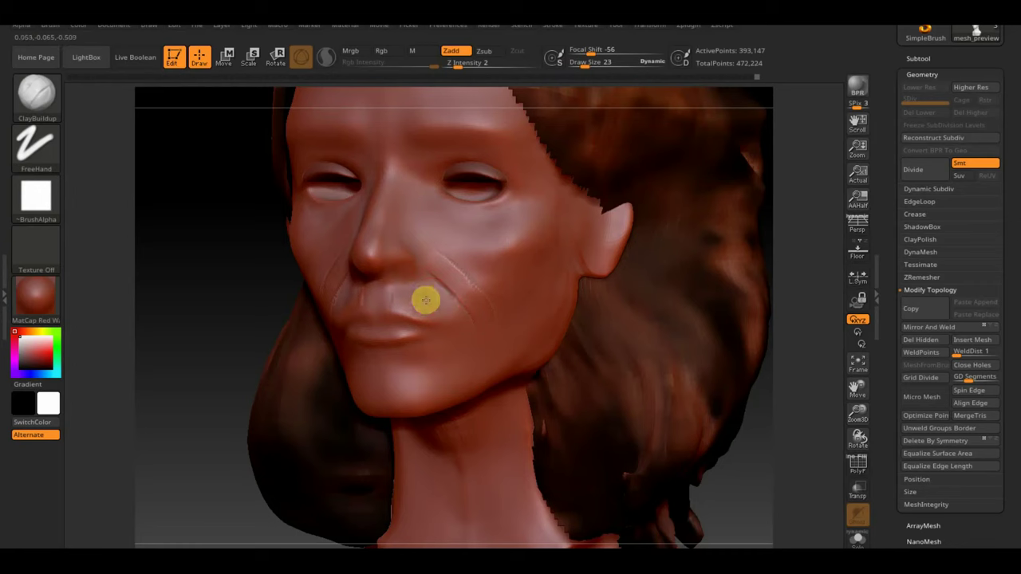
key("shift")
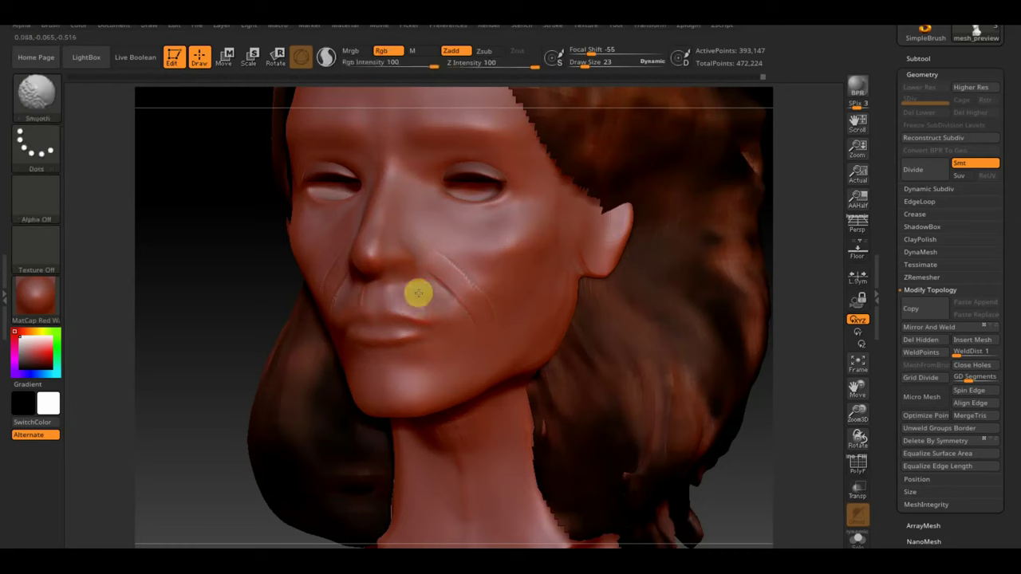
mouse_move(420, 295)
left_mouse_down("shift")
mouse_move(463, 333)
mouse_move(444, 280)
mouse_move(457, 290)
mouse_move(460, 273)
mouse_move(479, 279)
left_mouse_up("shift")
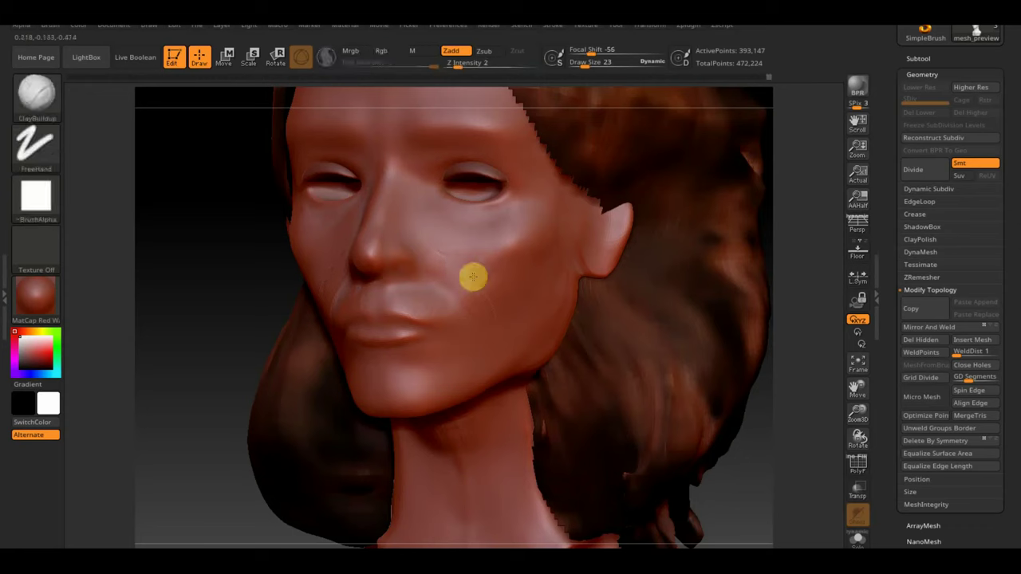
mouse_move(479, 260)
left_mouse_down()
mouse_move(519, 280)
mouse_move(471, 358)
left_mouse_up()
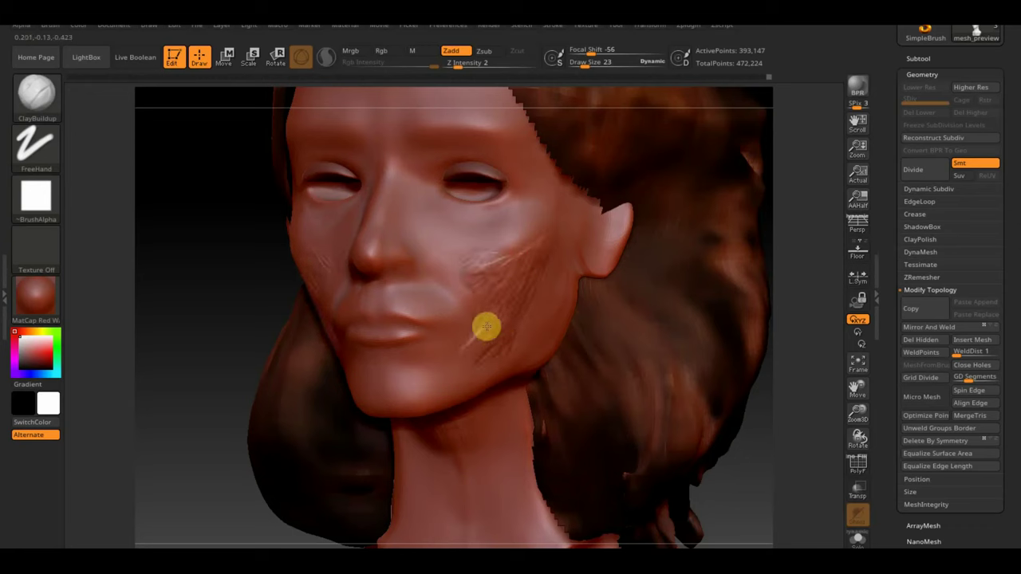
left_click_drag(511, 271, 479, 257, "shift")
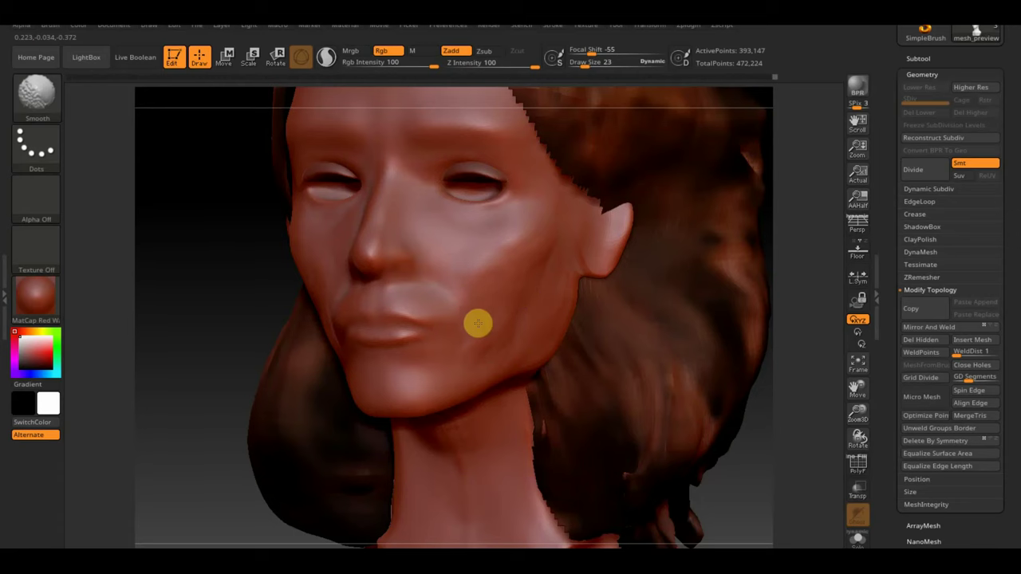
key("shift")
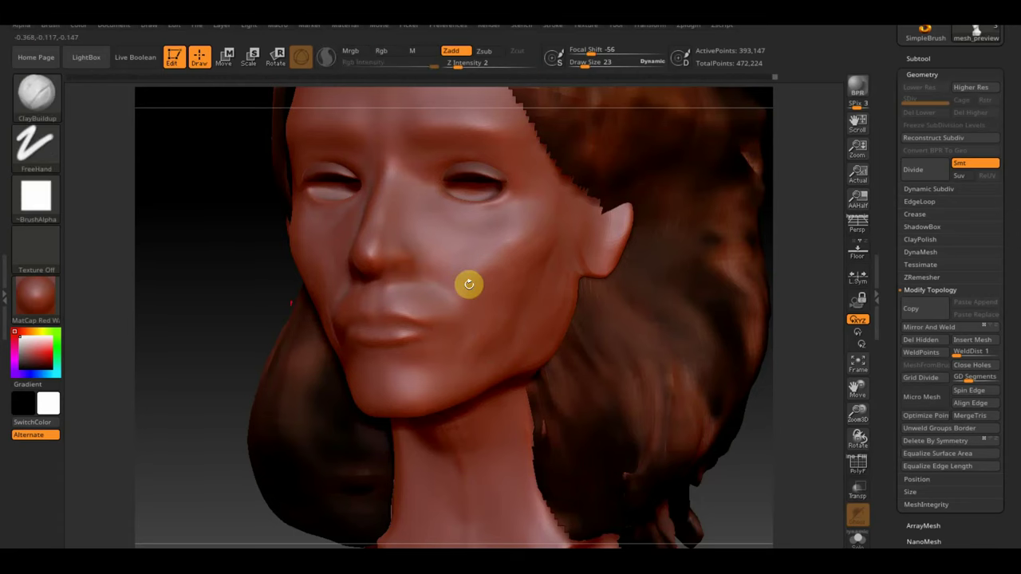
Raise Draw Size to 54 and smooth along the jawline toward the chin.
right_click_drag(469, 284, 219, 326)
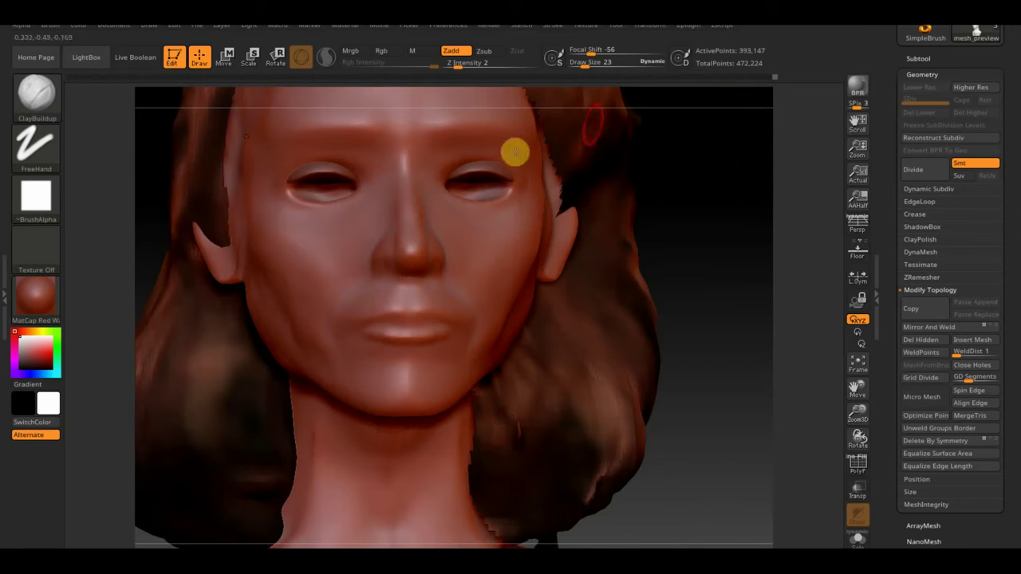
left_click_drag(588, 66, 592, 66)
key("shift")
left_click_drag(251, 303, 292, 374, "shift")
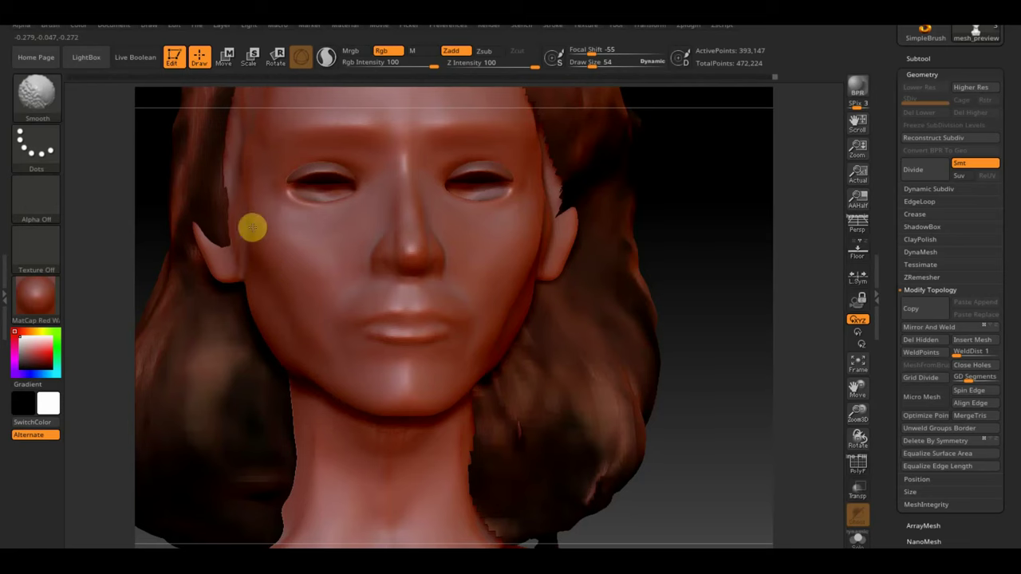
Undo to an earlier state, shrink ClayBuildup to about 19, and streak the upper lip and lip crease.
key("shift")
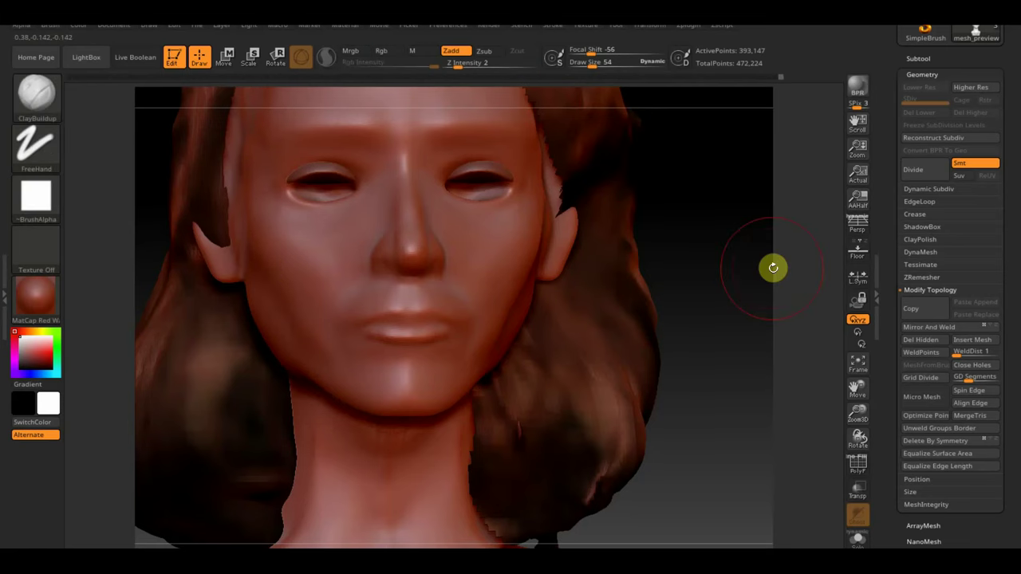
key("ctrl+z")
key("ctrl+z")
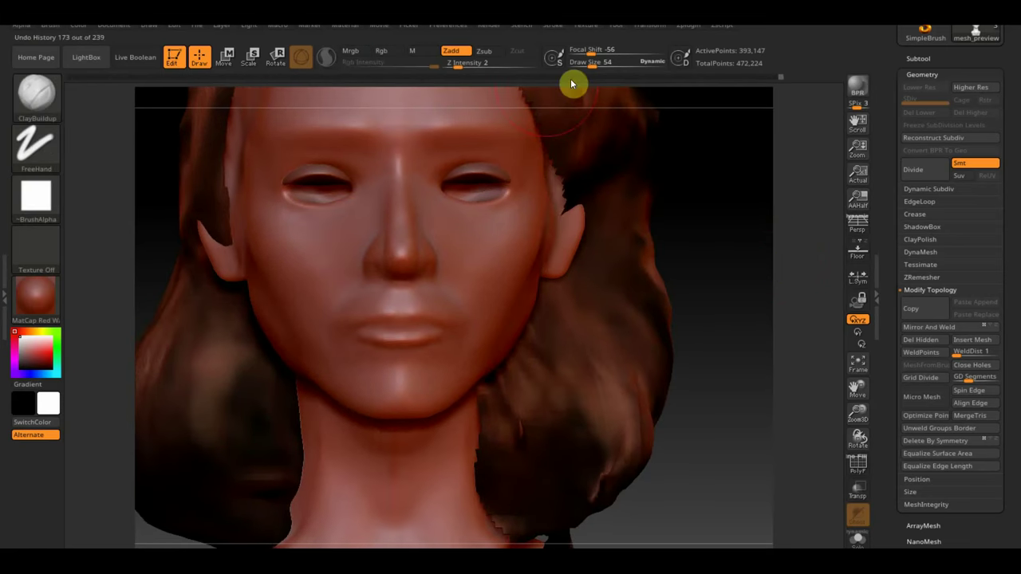
left_click_drag(594, 63, 585, 67)
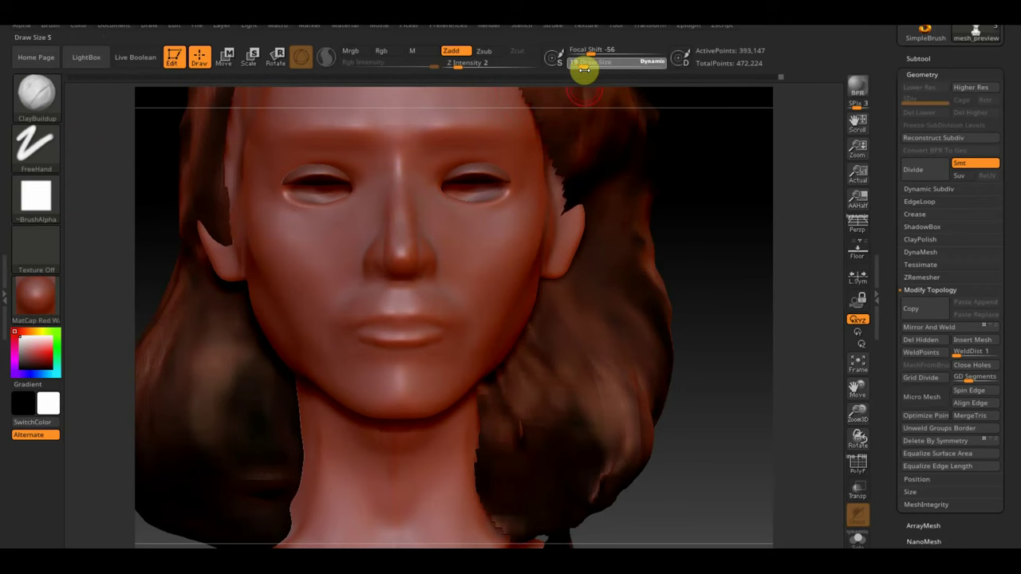
mouse_move(729, 211)
left_mouse_down("alt")
mouse_move(738, 250)
mouse_move(482, 310)
left_mouse_up("alt")
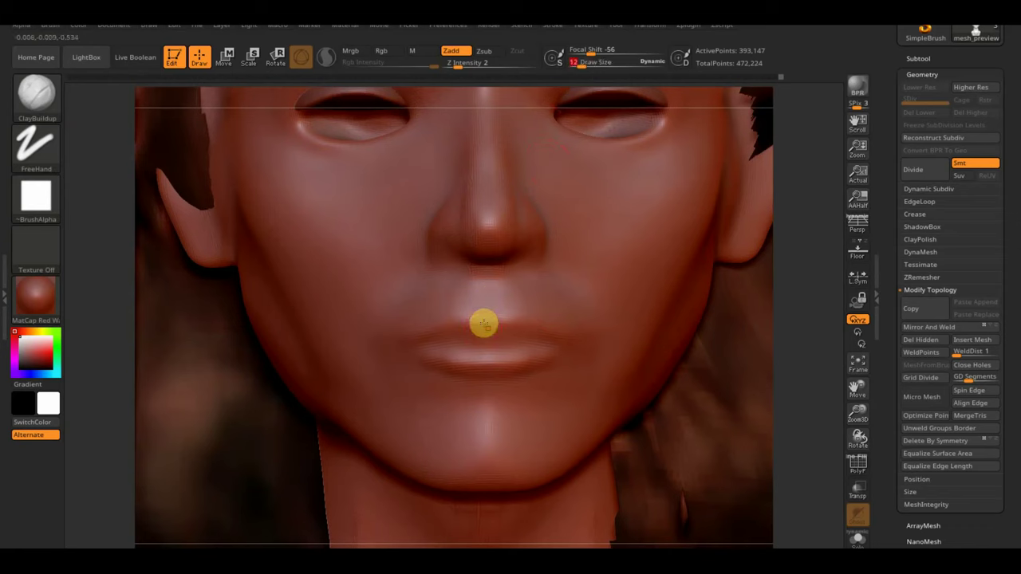
mouse_move(481, 298)
left_mouse_down()
mouse_move(474, 312)
mouse_move(480, 282)
mouse_move(454, 315)
mouse_move(490, 334)
left_mouse_up()
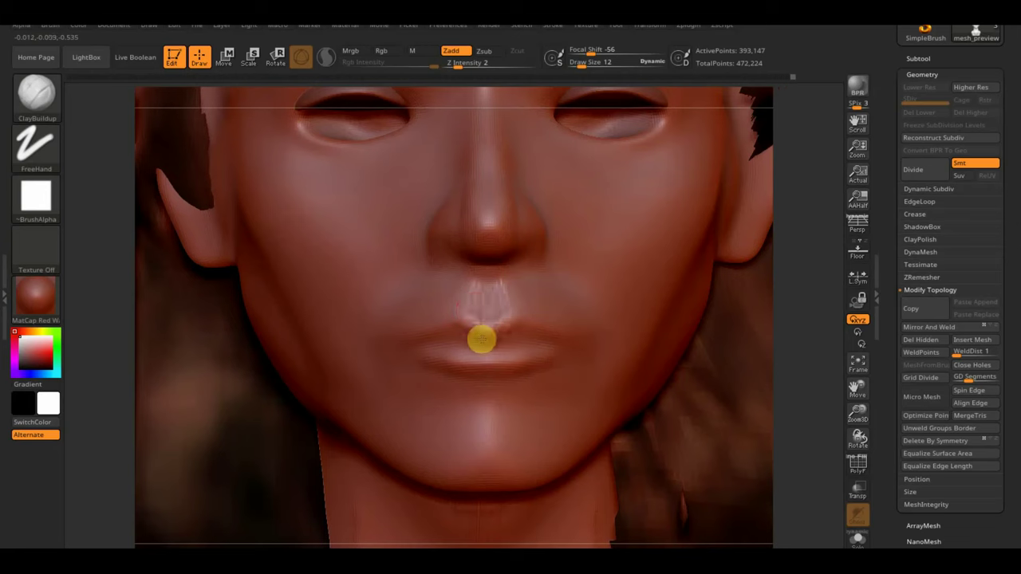
mouse_move(481, 339)
left_mouse_down()
mouse_move(433, 339)
mouse_move(460, 319)
mouse_move(423, 338)
mouse_move(481, 337)
mouse_move(454, 345)
left_mouse_up()
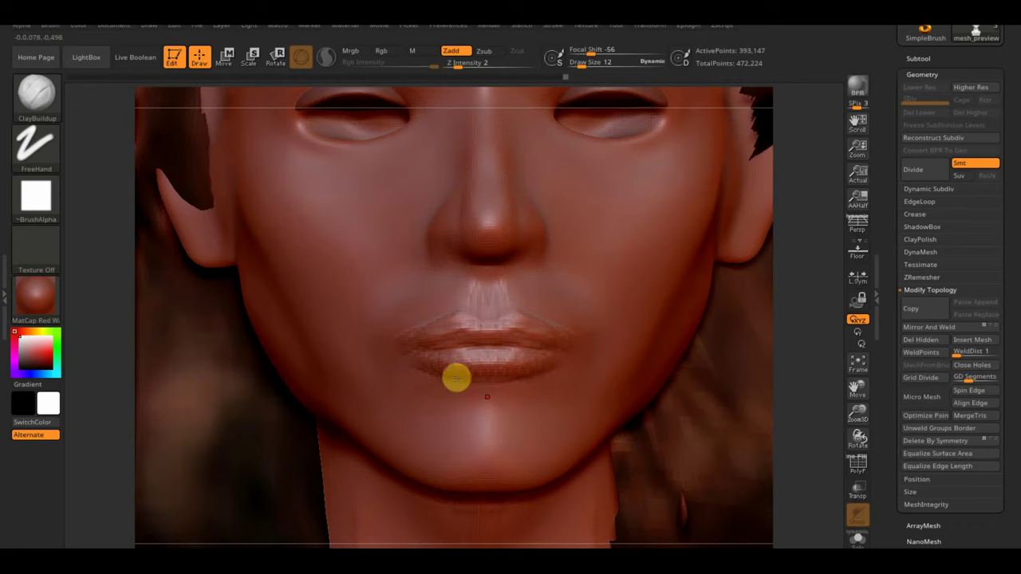
Add vertical wrinkle streaks on the chin and on both sides below the lower lip.
mouse_move(515, 422)
left_mouse_down()
mouse_move(486, 463)
mouse_move(481, 454)
mouse_move(447, 469)
left_mouse_up()
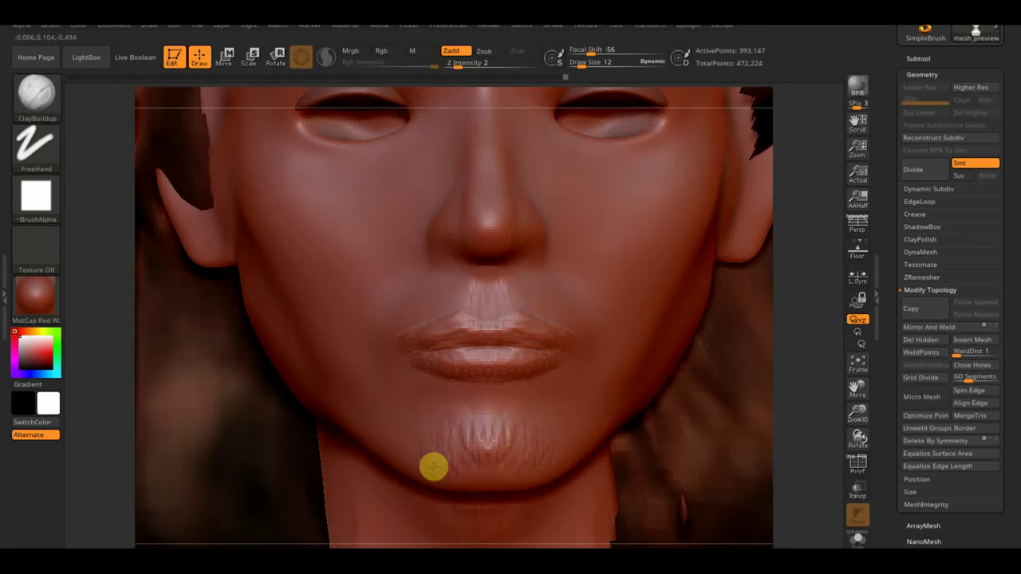
left_click(427, 398)
mouse_move(427, 398)
left_mouse_down()
mouse_move(388, 369)
mouse_move(449, 399)
left_mouse_up()
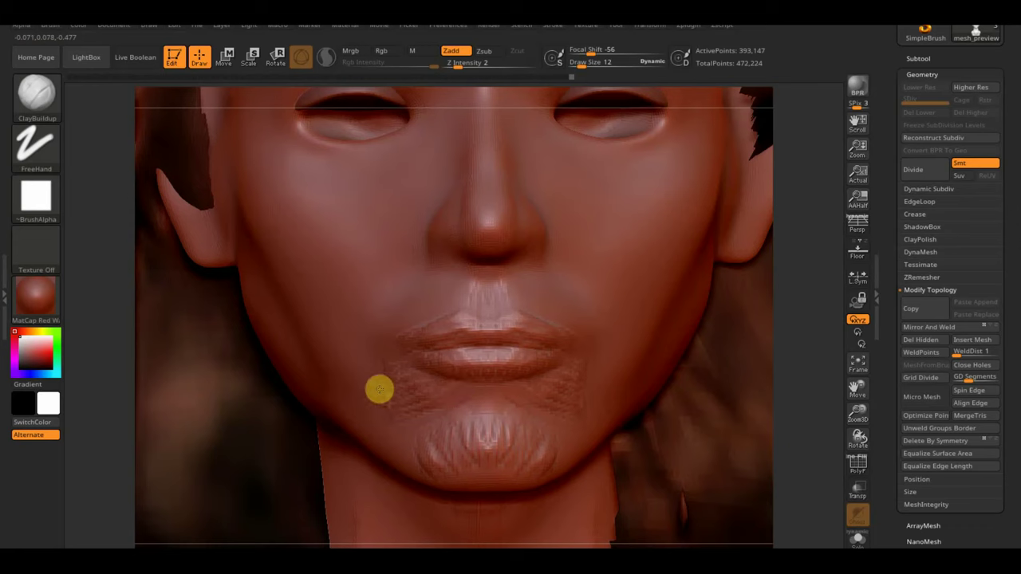
Test-smooth the lip and chin texture at brush size 45, then undo the smoothing strokes.
key("shift")
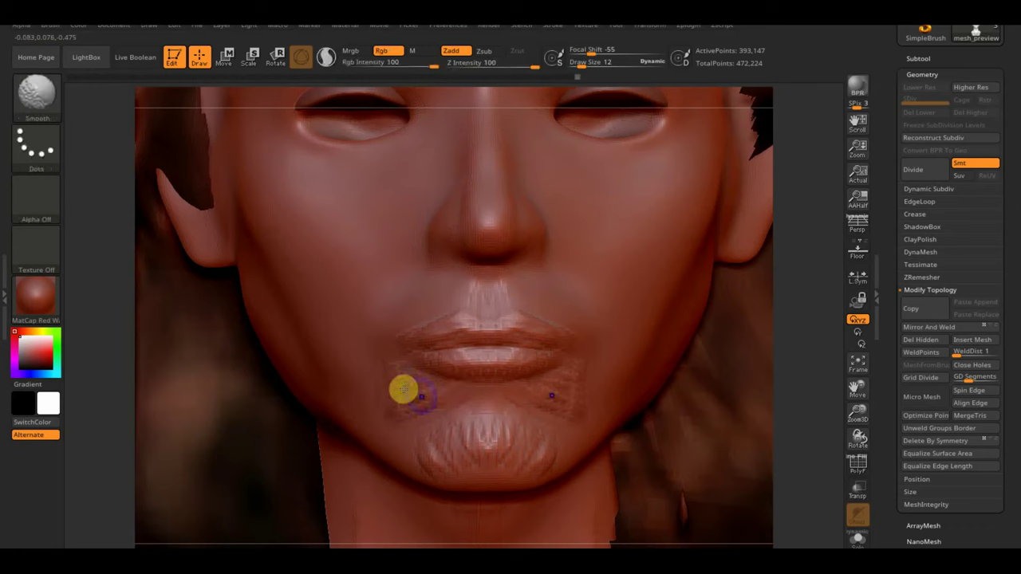
left_click(588, 63)
type("45")
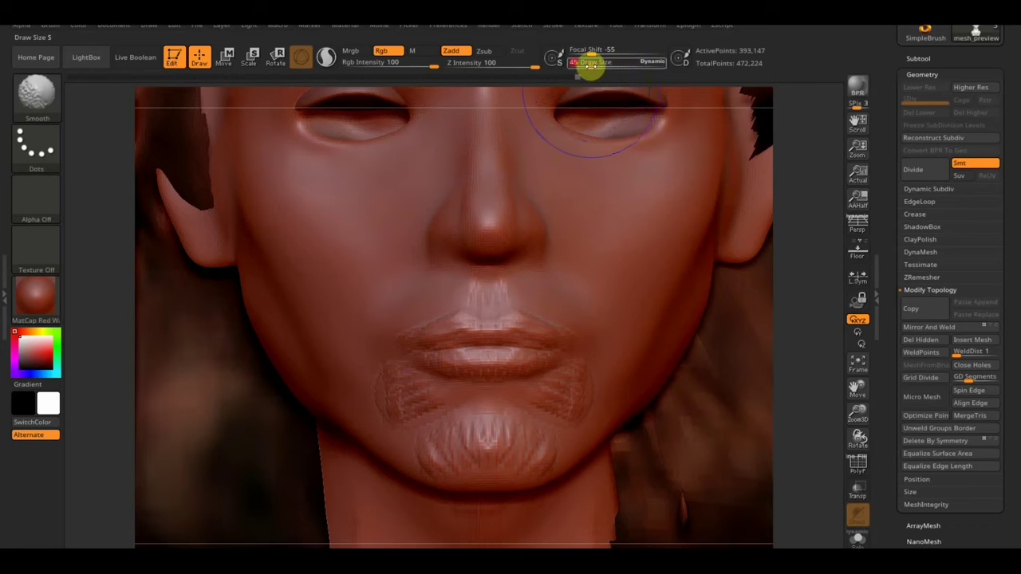
mouse_move(491, 318)
left_mouse_down("shift")
mouse_move(401, 418)
mouse_move(445, 465)
left_mouse_up("shift")
key("ctrl+z")
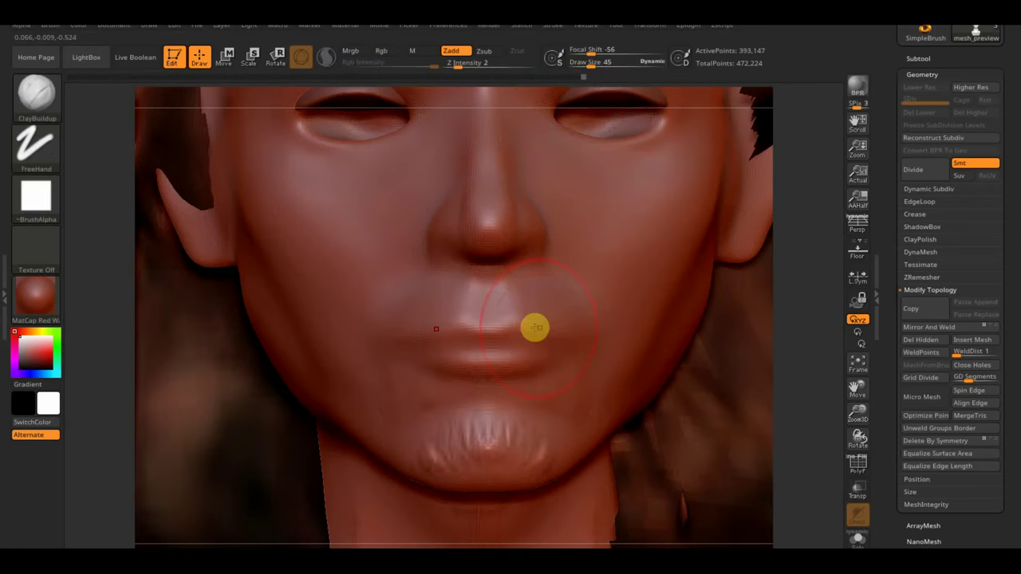
key("ctrl+z")
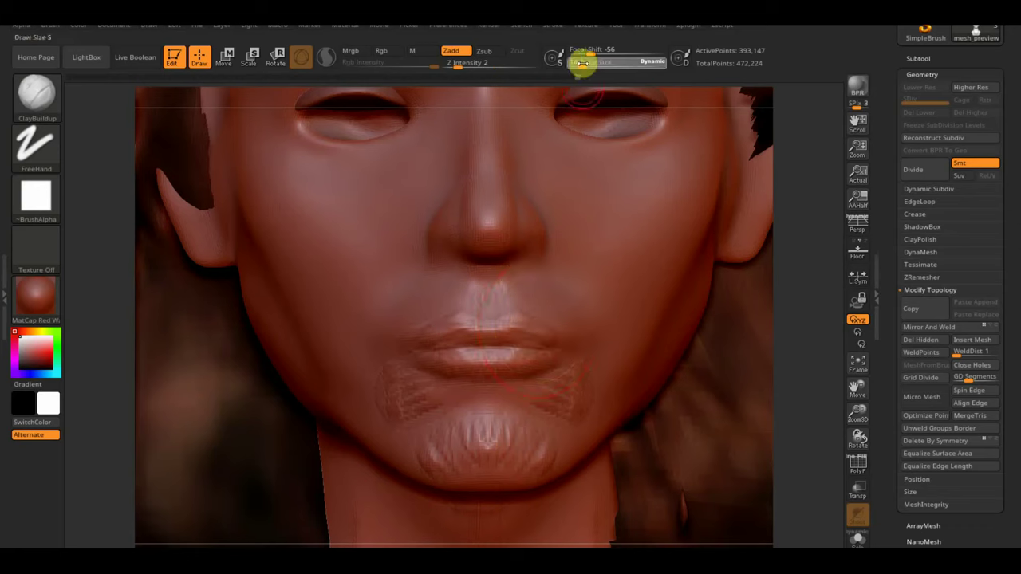
key("shift")
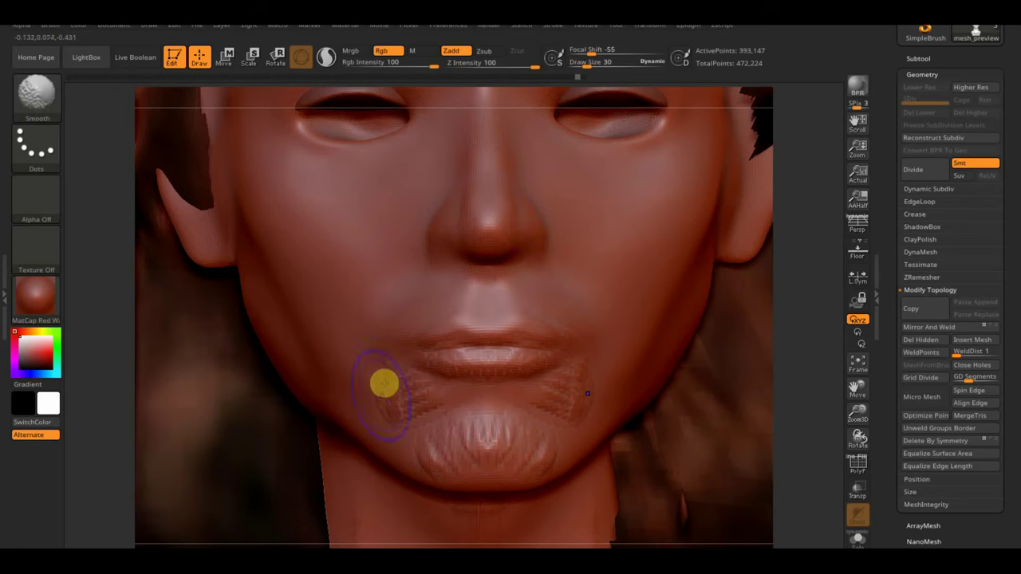
Switch to the Standard brush with a draw size of 7.
key("b")
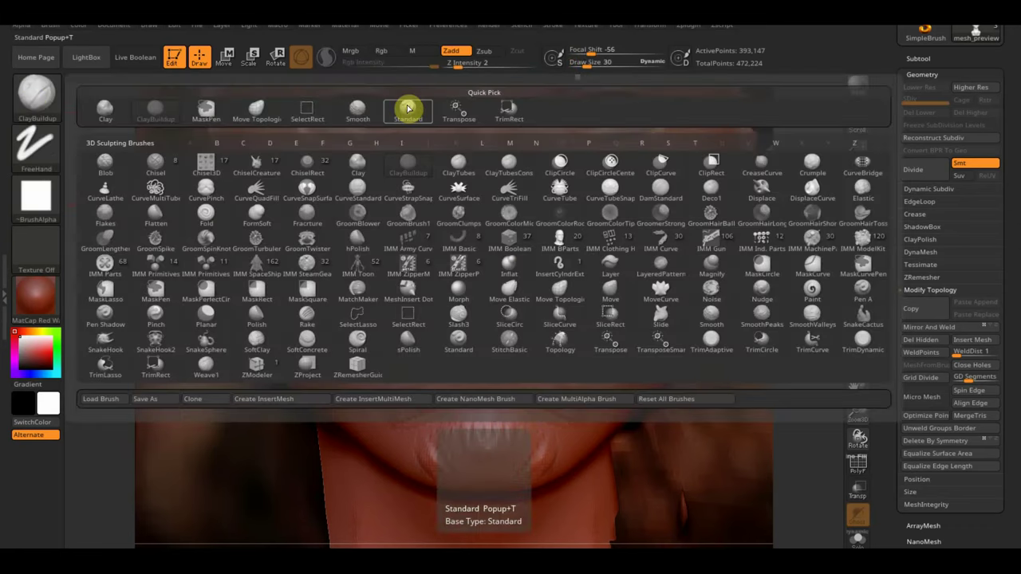
left_click(407, 107)
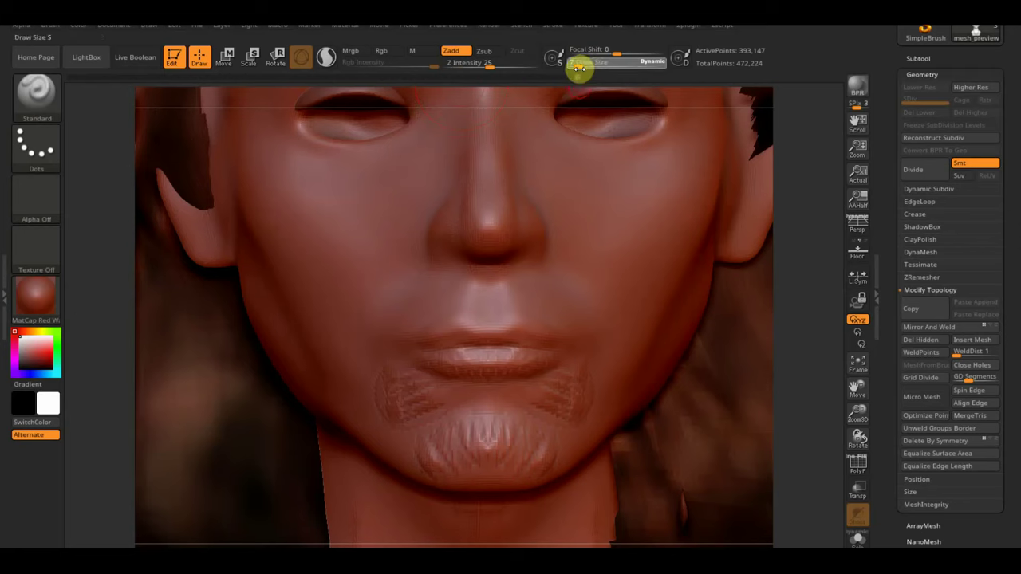
left_click_drag(580, 69, 571, 64)
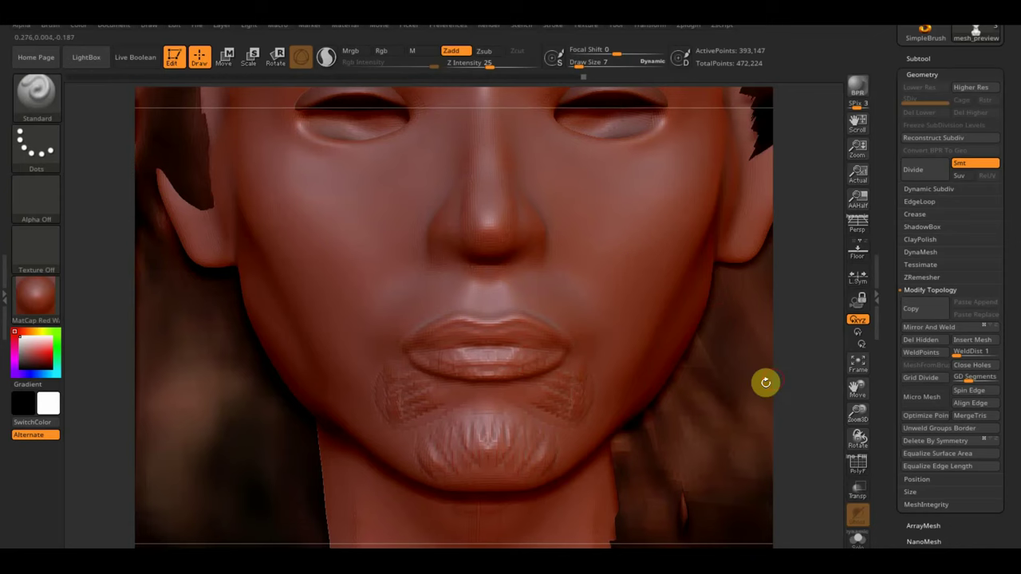
Zoom in on the nose to carve the nostril openings, then reselect ClayBuildup.
left_click(862, 373)
mouse_move(675, 365)
left_mouse_down()
mouse_move(682, 349)
mouse_move(671, 336)
mouse_move(689, 271)
left_mouse_up()
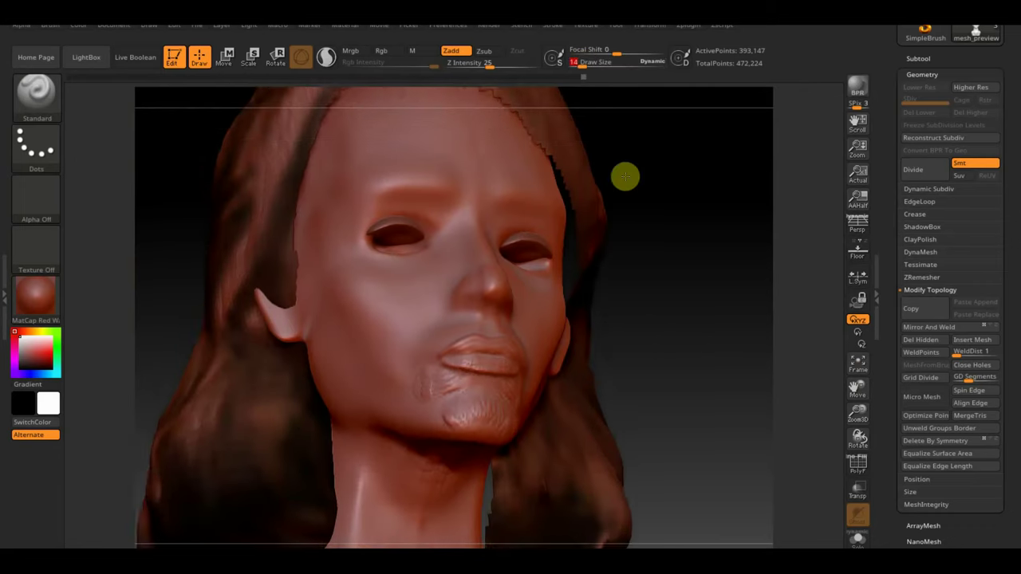
left_click_drag(625, 170, 511, 198, "alt")
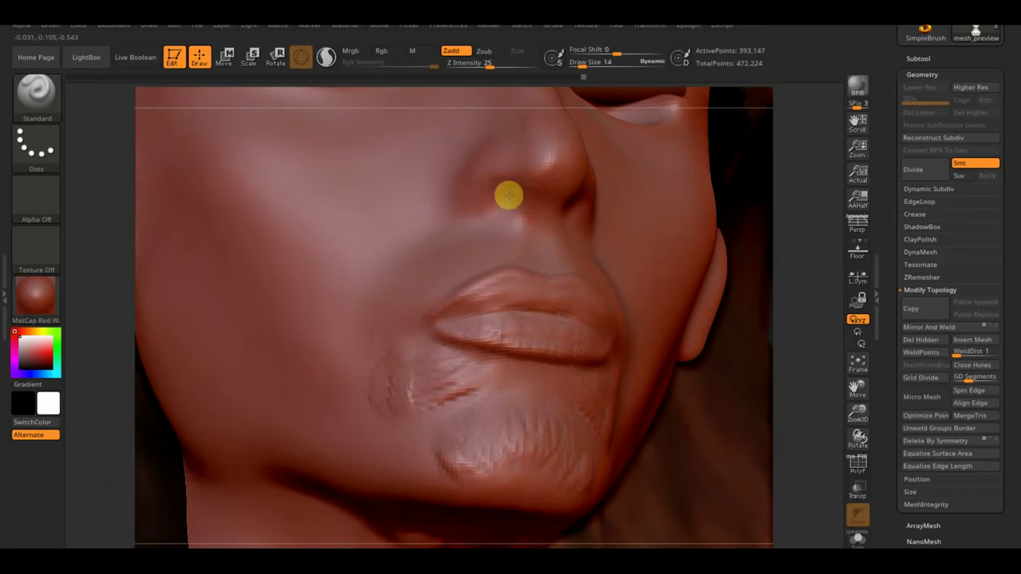
left_click(584, 64)
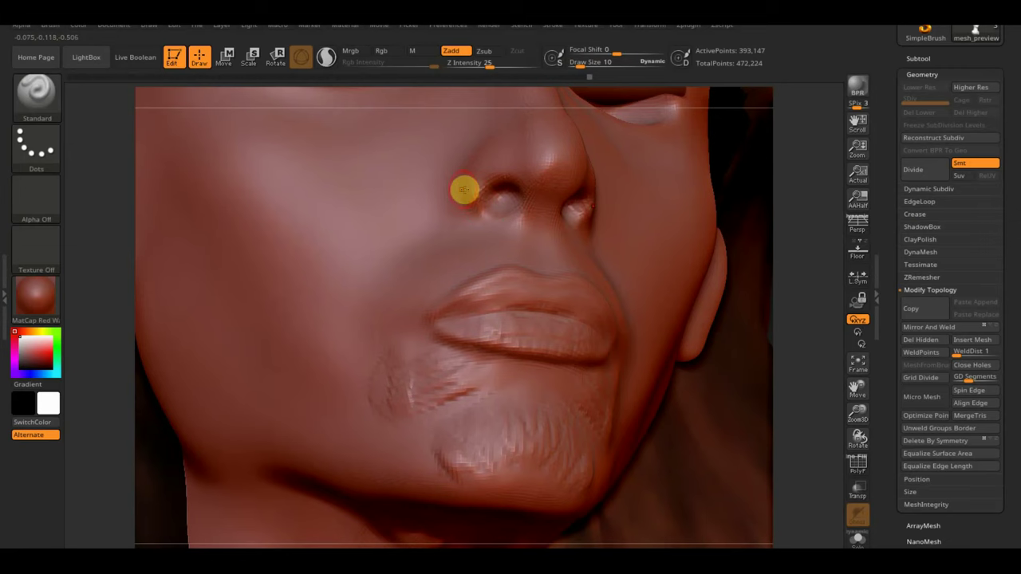
left_click(36, 91)
left_click(153, 109)
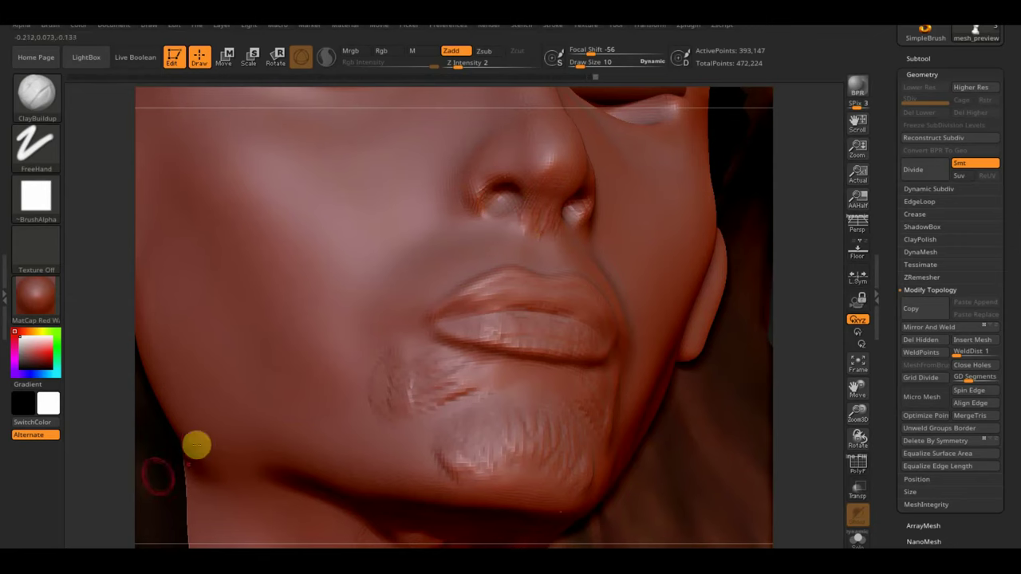
Reframe the face and, at brush size 5, build up the brow and soften the under-eye area.
left_click(858, 363)
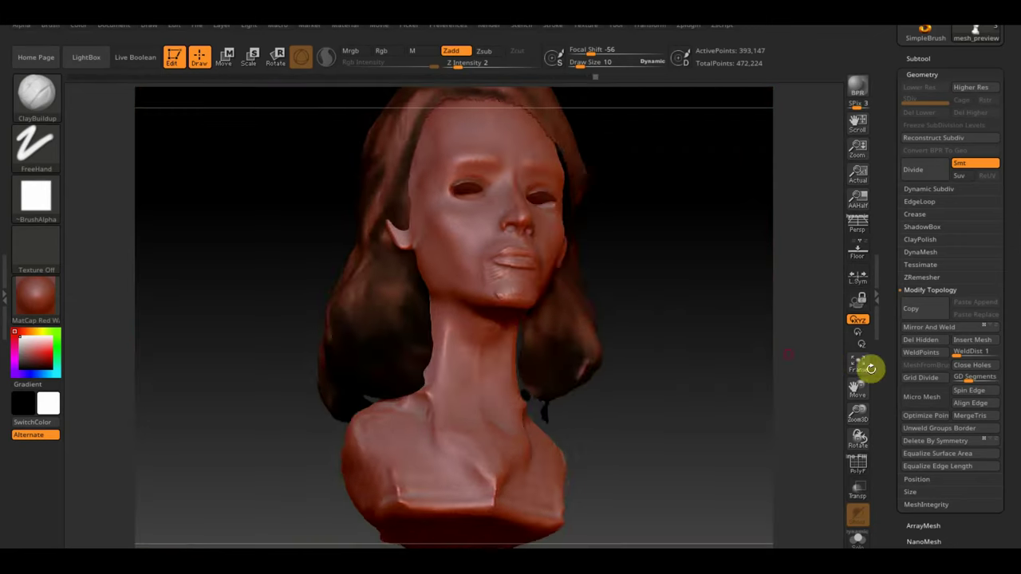
mouse_move(650, 318)
left_mouse_down()
mouse_move(697, 346)
mouse_move(608, 427)
mouse_move(641, 383)
mouse_move(678, 383)
left_mouse_up()
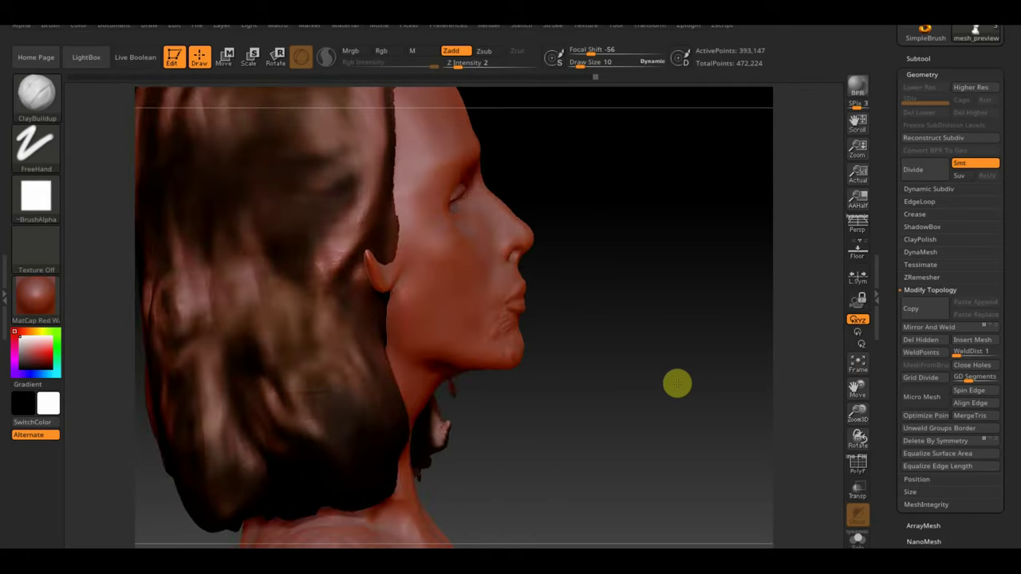
mouse_move(647, 353)
left_mouse_down()
mouse_move(630, 332)
mouse_move(602, 243)
left_mouse_up()
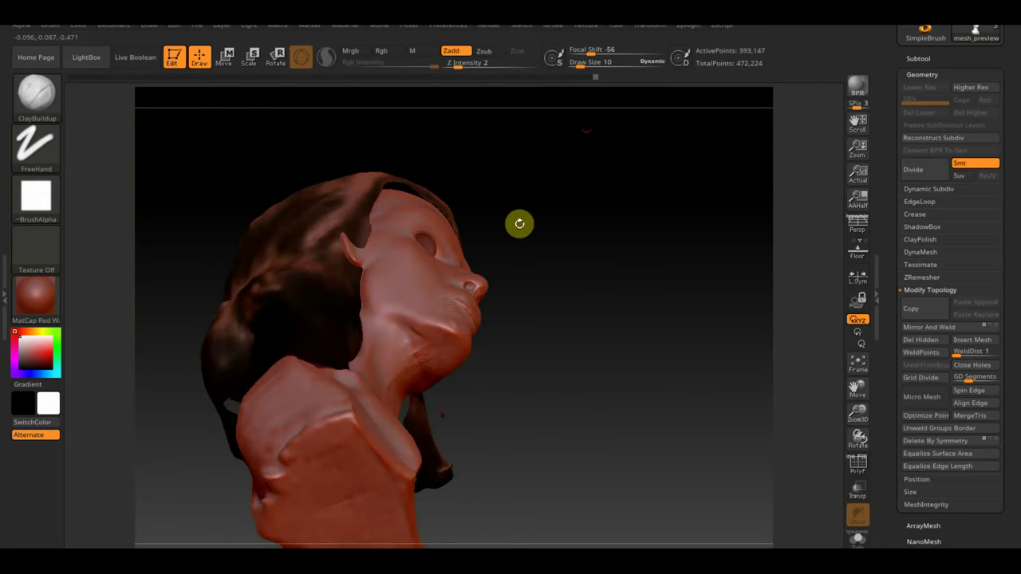
left_click_drag(590, 64, 586, 64)
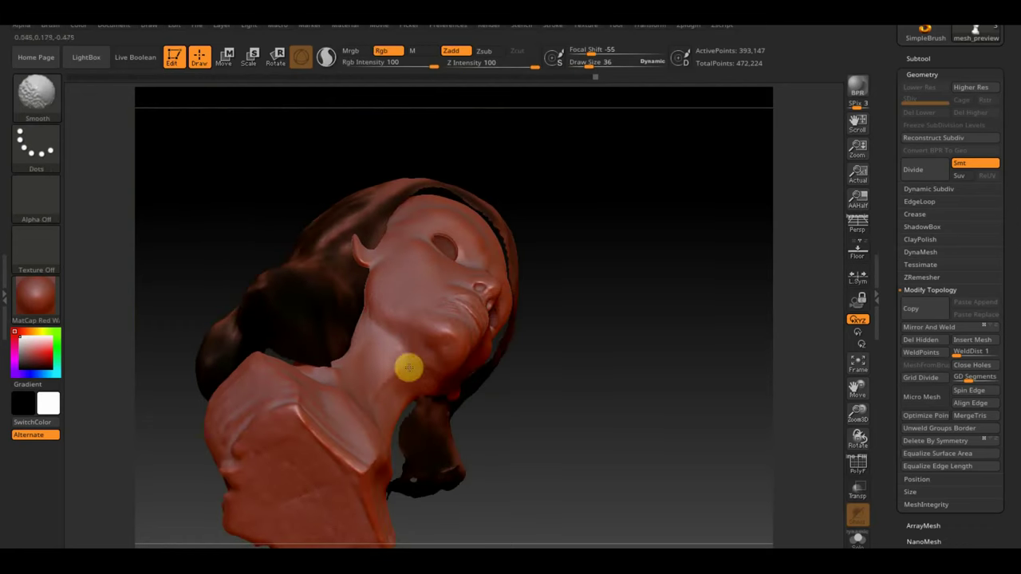
left_click_drag(629, 529, 622, 257, "shift")
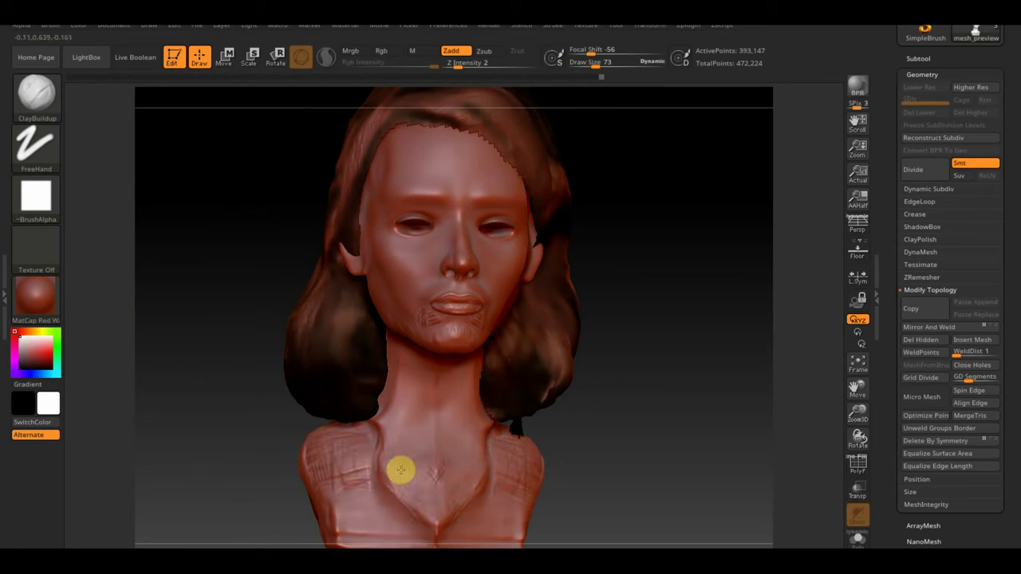
mouse_move(527, 451)
left_mouse_down("shift")
mouse_move(552, 541)
mouse_move(661, 497)
mouse_move(423, 456)
mouse_move(654, 345)
mouse_move(647, 312)
left_mouse_up("shift")
left_click_drag(596, 64, 586, 64)
left_click_drag(607, 159, 611, 283, "alt")
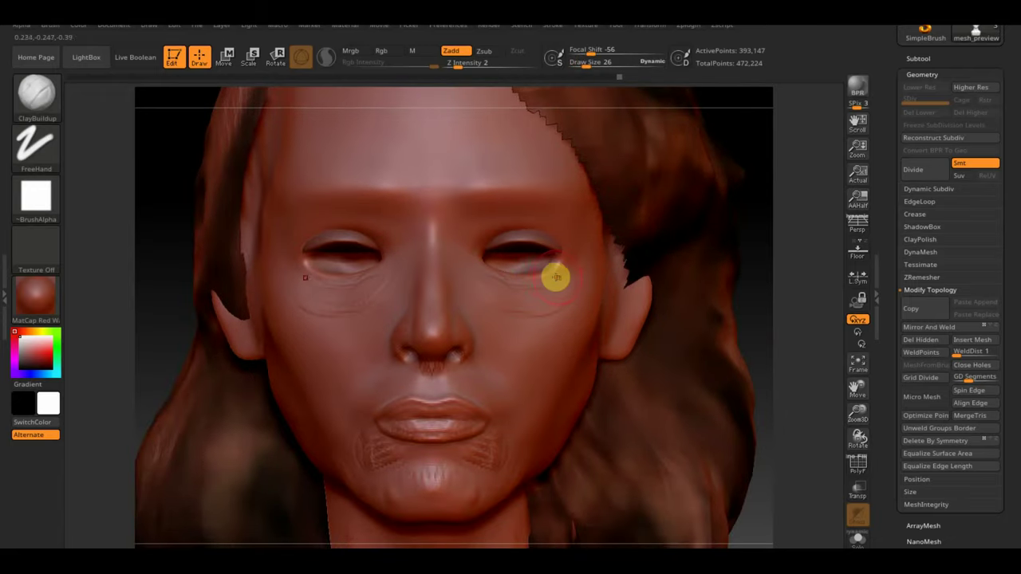
mouse_move(473, 277)
left_mouse_down()
mouse_move(485, 226)
mouse_move(543, 221)
mouse_move(568, 309)
left_mouse_up()
Smooth away the hatching on the chin and lips, then drop the brush size to 10.
left_click_drag(587, 64, 584, 64)
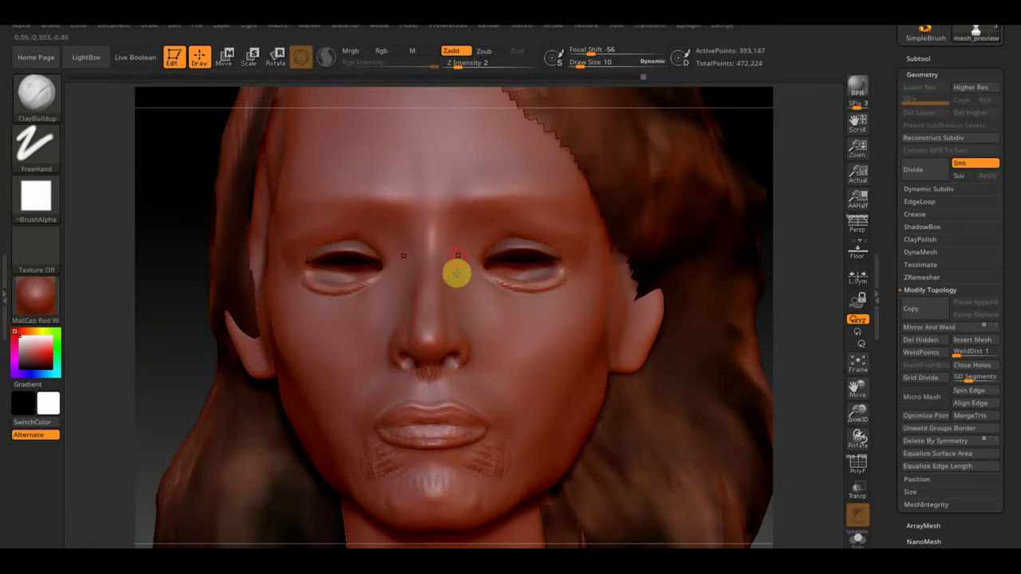
left_click_drag(580, 67, 585, 67)
left_click_drag(534, 424, 399, 498, "shift")
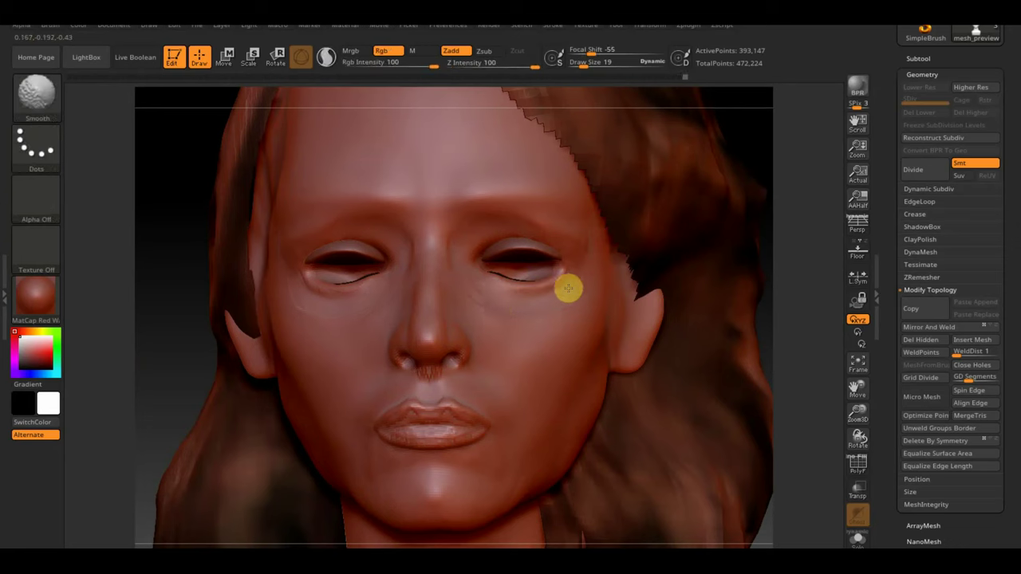
left_click_drag(585, 63, 577, 64)
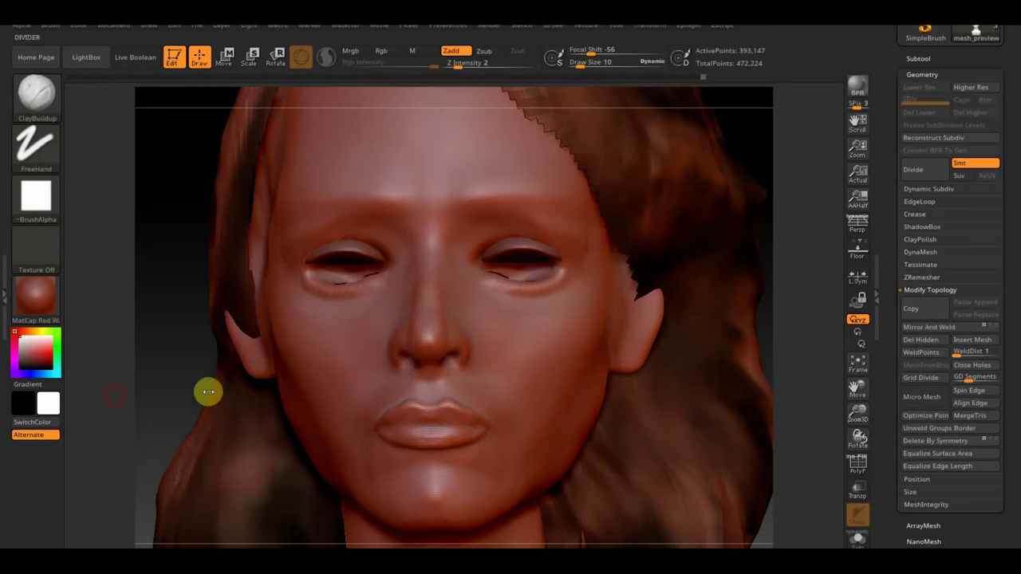
right_click_drag(585, 360, 728, 343, "ctrl")
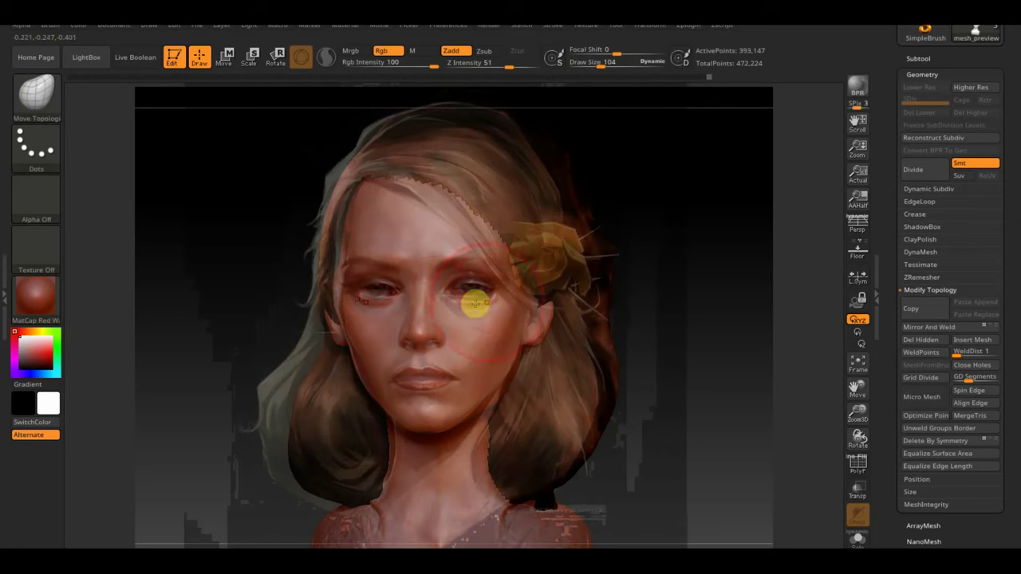
Shrink the Move Topological brush slightly and push the lips back to match the reference portrait.
key("bracketleft")
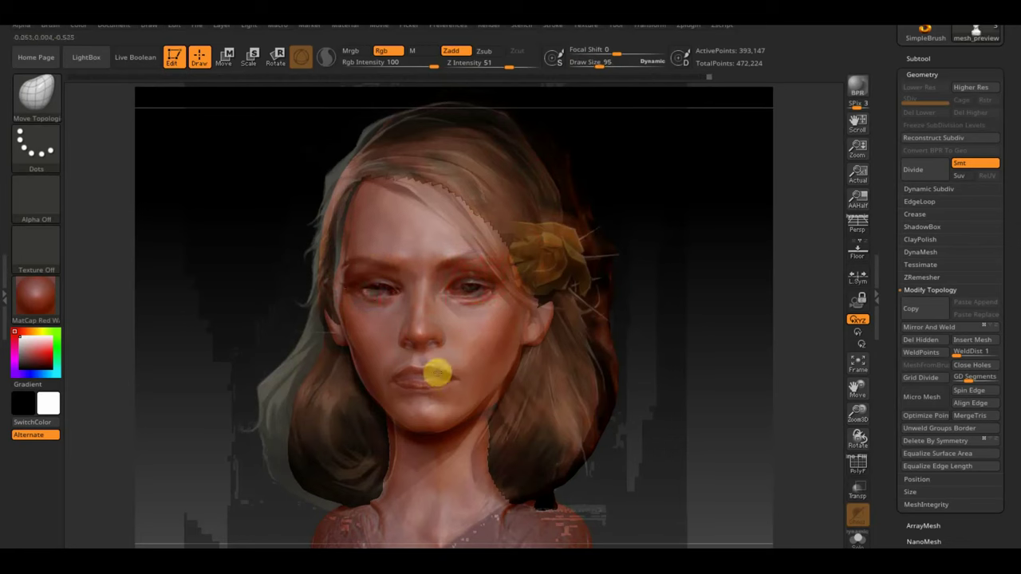
left_click_drag(339, 333, 363, 381)
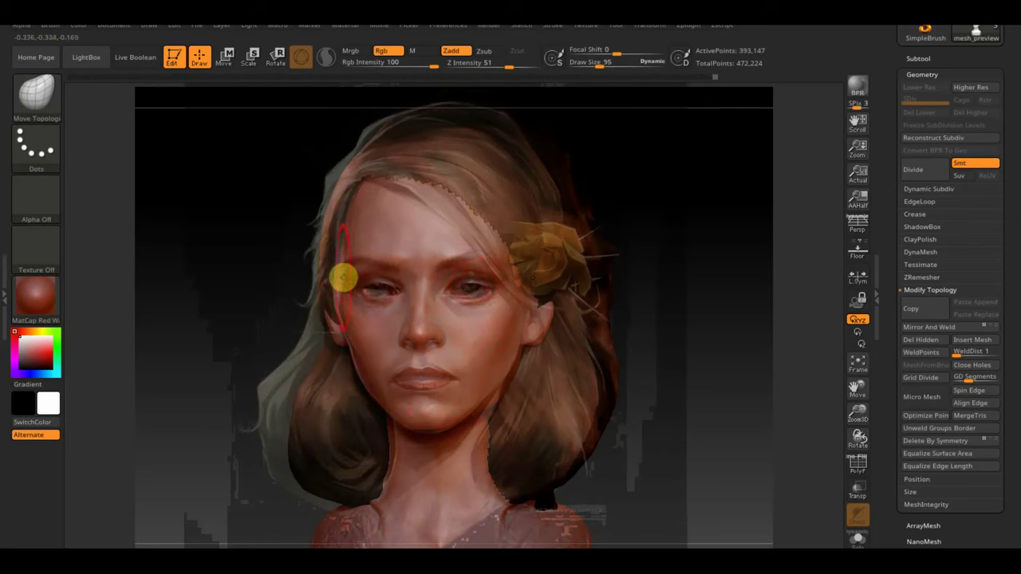
left_click(64, 105)
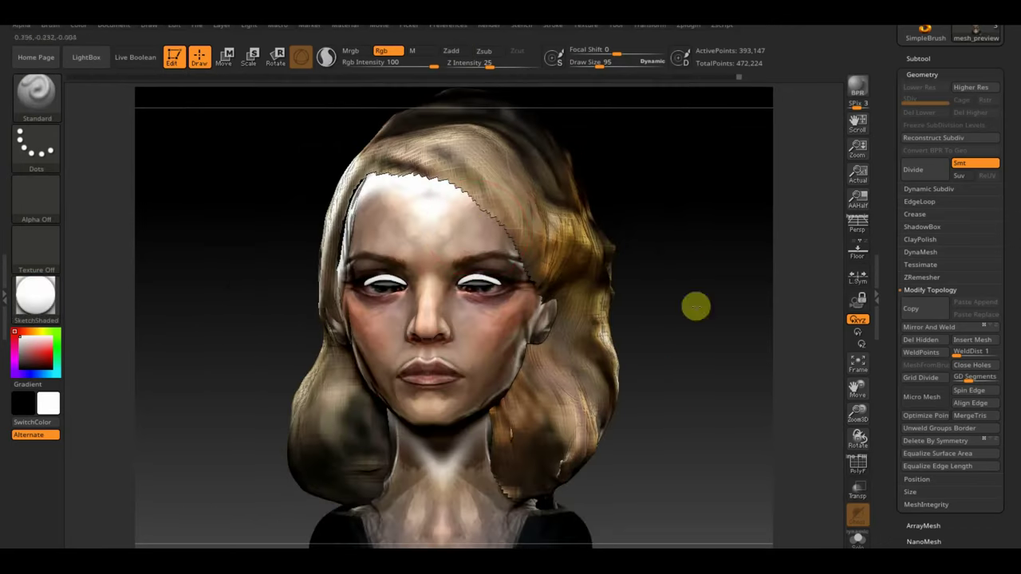
Rotate the head through front and profile views, selecting Standard and then Move Topological.
left_click_drag(518, 128, 570, 89)
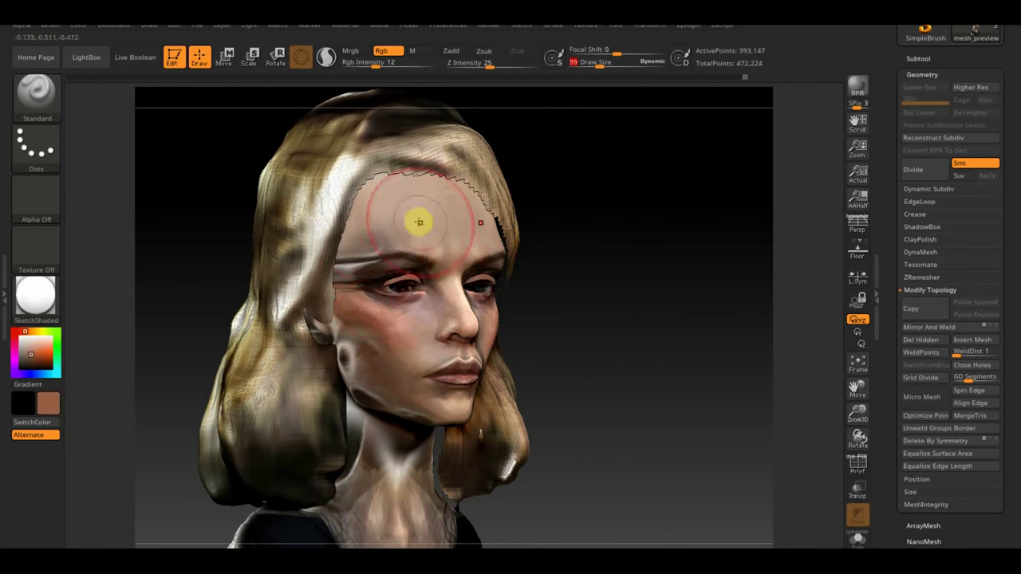
left_click_drag(591, 208, 606, 344, "shift")
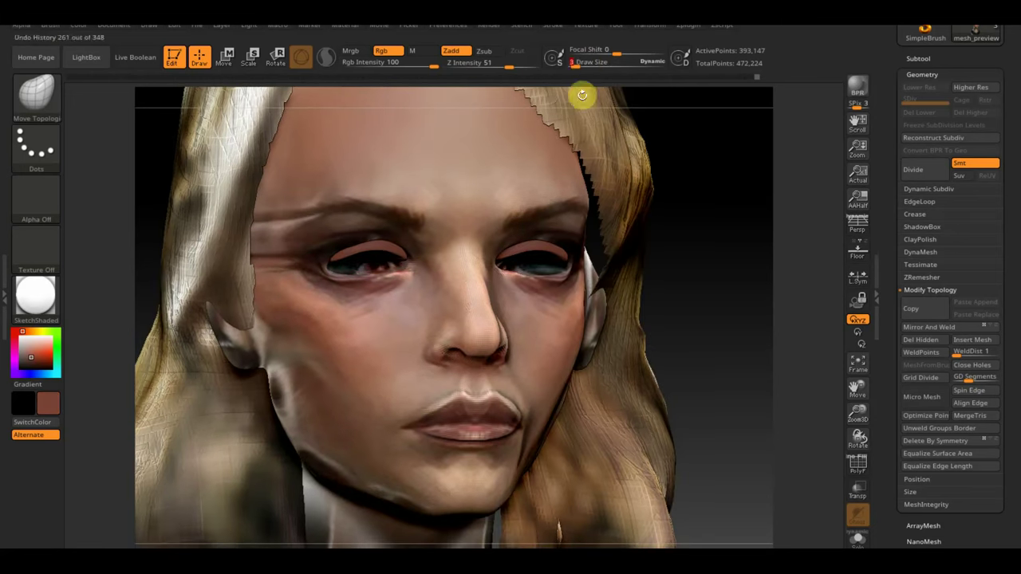
left_click(37, 96)
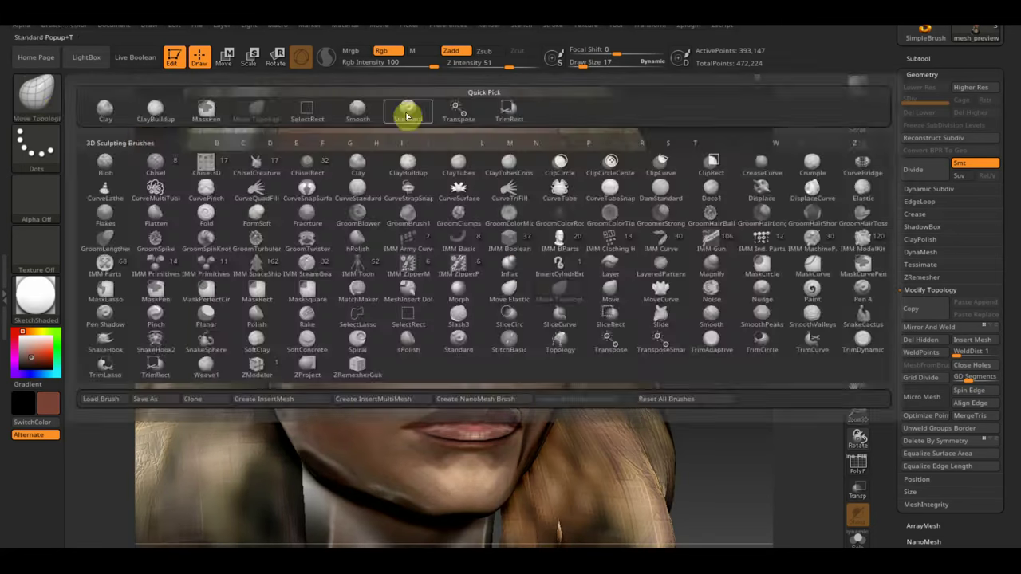
left_click(458, 343)
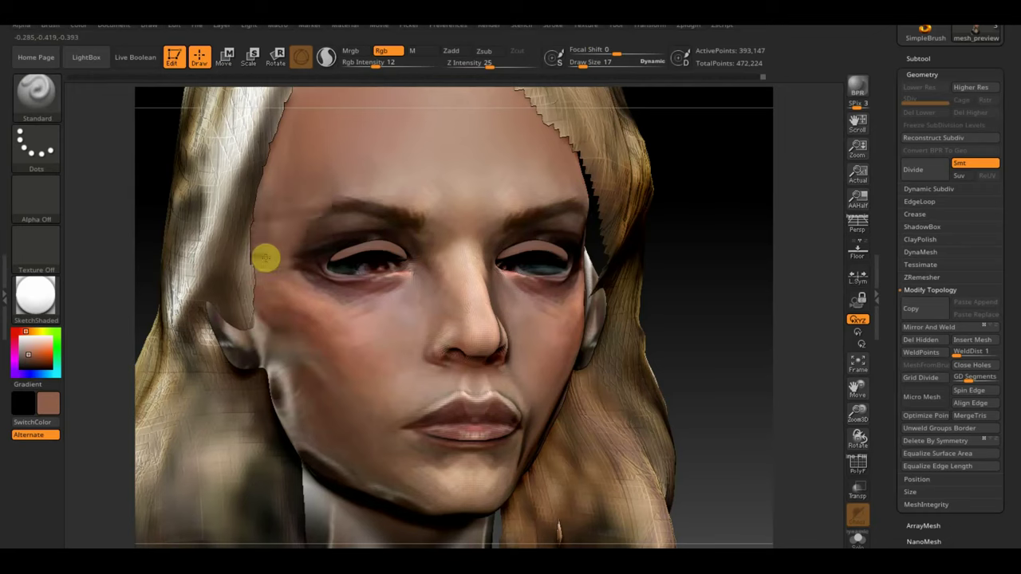
left_click_drag(718, 239, 700, 276)
key("b")
key("m")
key("t")
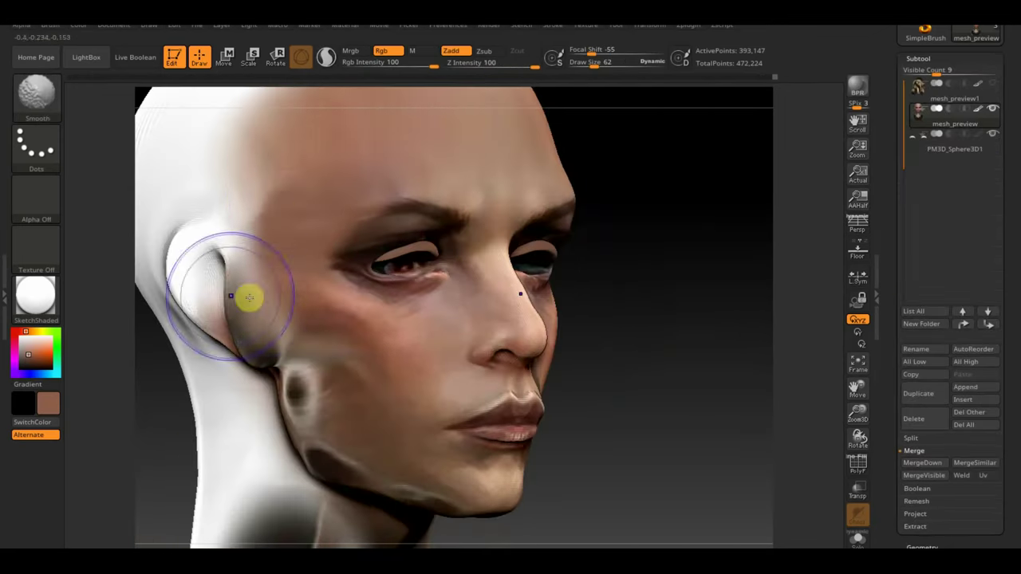
left_click_drag(607, 335, 654, 353, "shift")
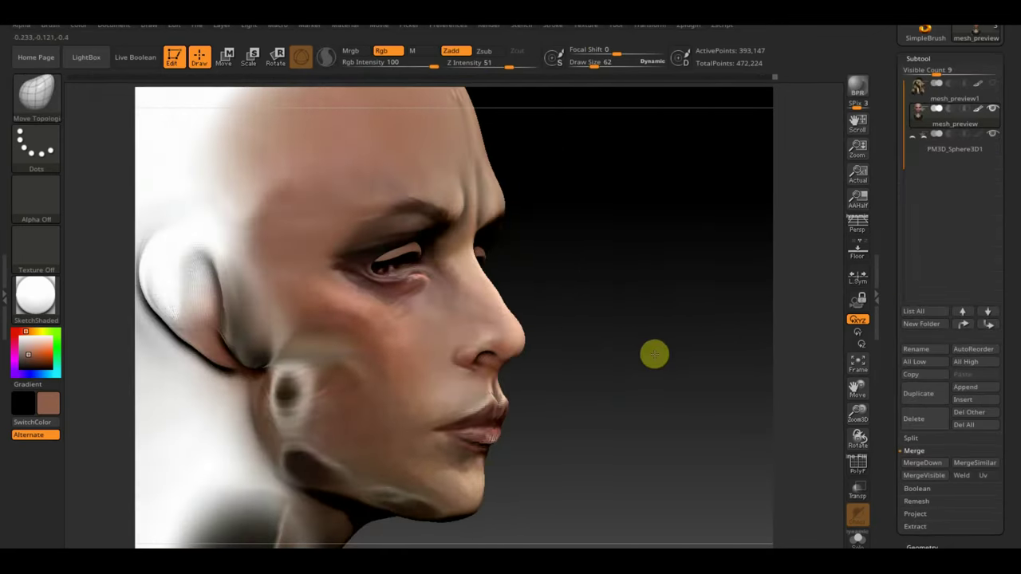
Orbit the head while switching between the eyeball and head-mesh subtools to inspect the eyes.
left_click_drag(128, 306, 553, 266)
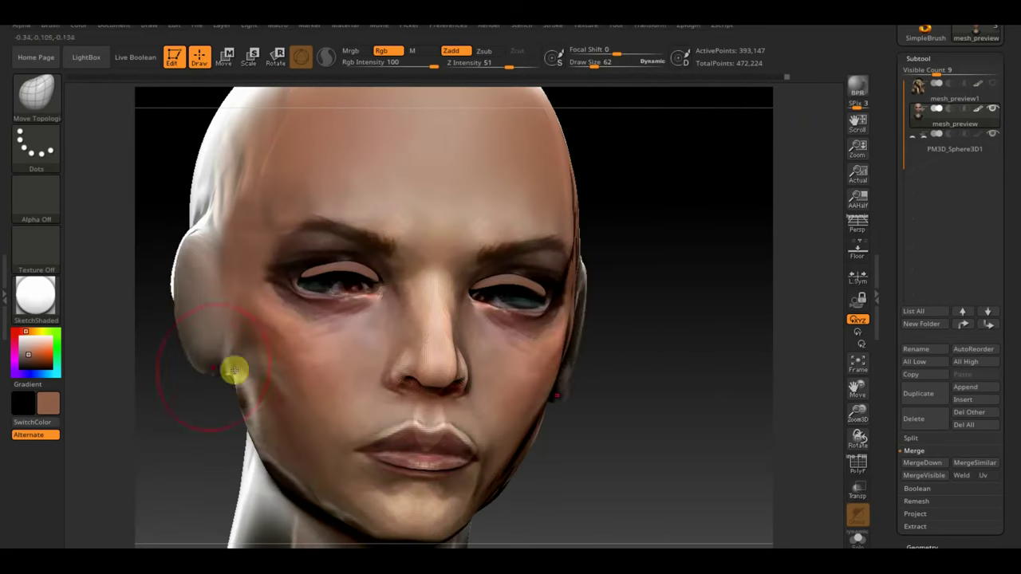
mouse_move(175, 244)
left_mouse_down()
mouse_move(582, 354)
mouse_move(625, 333)
mouse_move(633, 274)
mouse_move(559, 440)
mouse_move(695, 290)
mouse_move(638, 230)
mouse_move(210, 331)
left_mouse_up()
left_click(391, 327, "alt")
left_click(343, 296, "alt")
left_click_drag(359, 308, 471, 298)
mouse_move(399, 347)
left_mouse_down()
mouse_move(463, 338)
mouse_move(494, 303)
left_mouse_up()
left_click(247, 317, "alt")
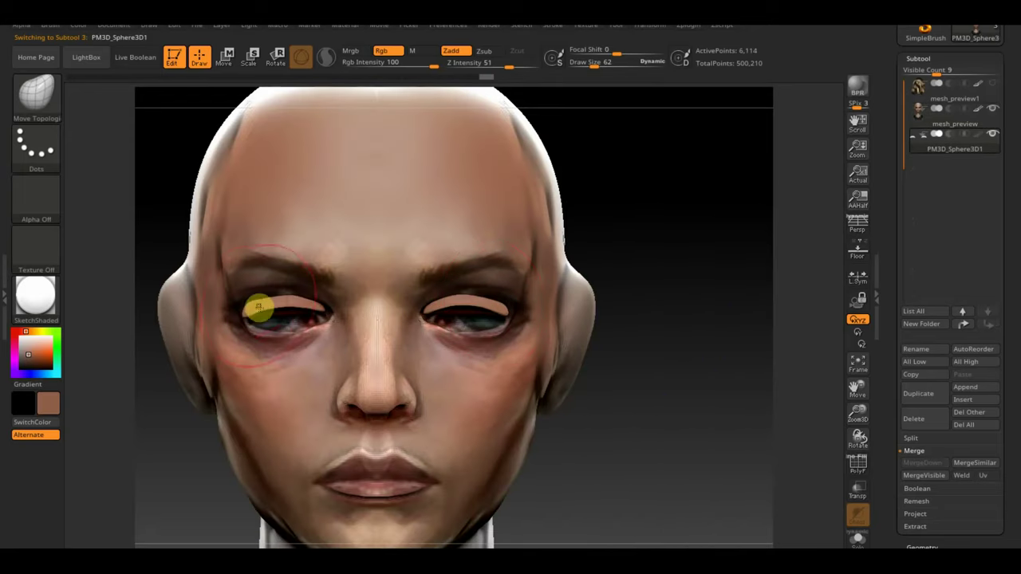
left_click_drag(242, 311, 501, 298)
mouse_move(242, 315)
left_mouse_down()
mouse_move(316, 297)
mouse_move(657, 289)
left_mouse_up()
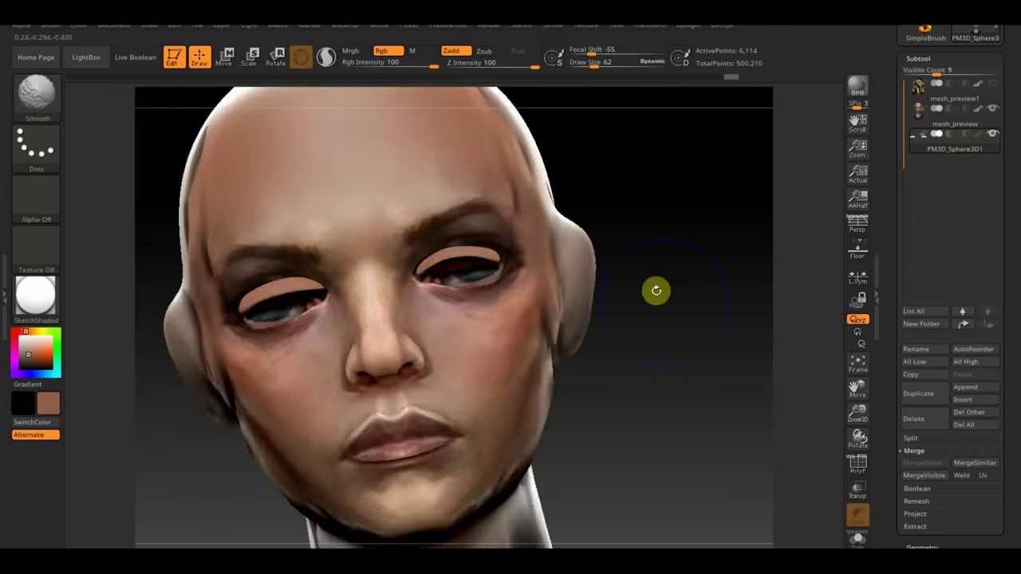
Adjust the eyes' geometry settings, reactivate the head mesh, and set the brush size to 39.
left_click(924, 547)
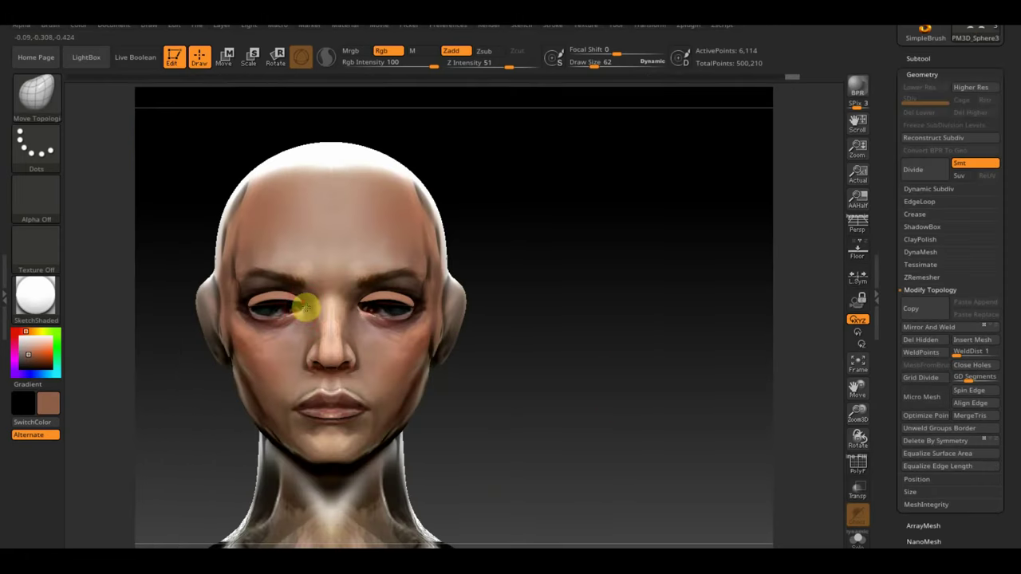
left_click(310, 304, "alt")
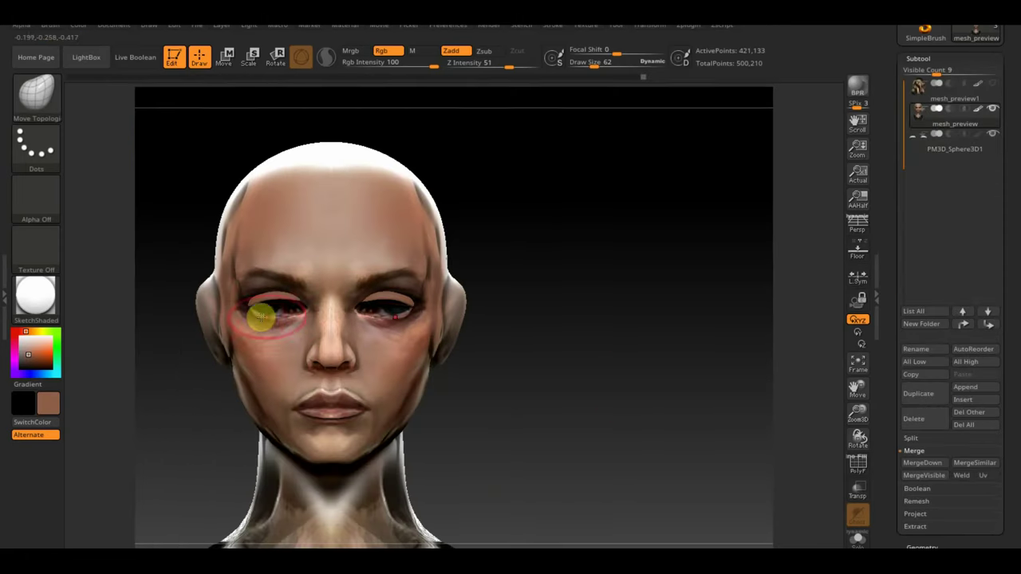
left_click_drag(604, 64, 589, 65)
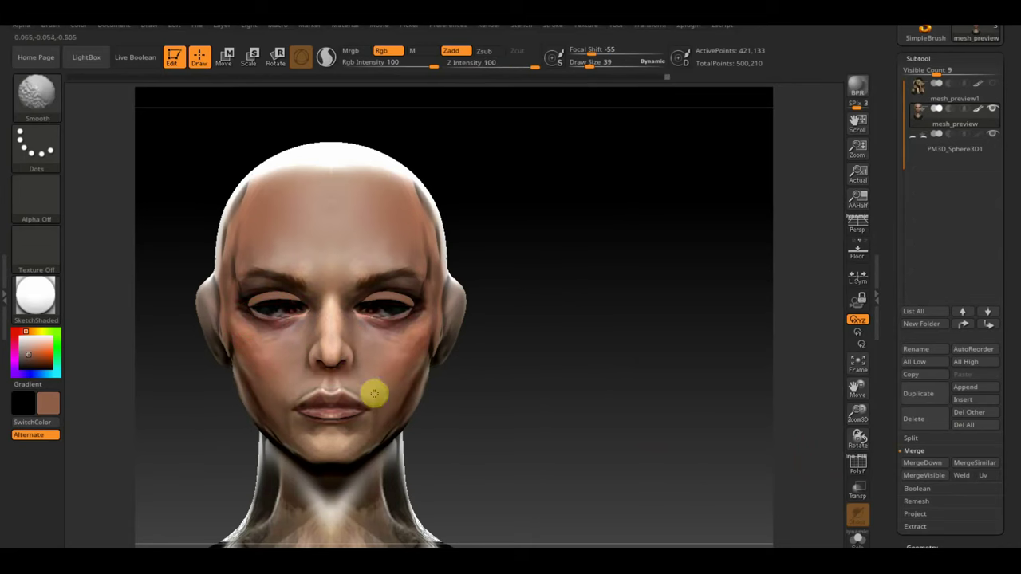
mouse_move(540, 397)
left_mouse_down()
mouse_move(586, 75)
mouse_move(619, 66)
left_mouse_up()
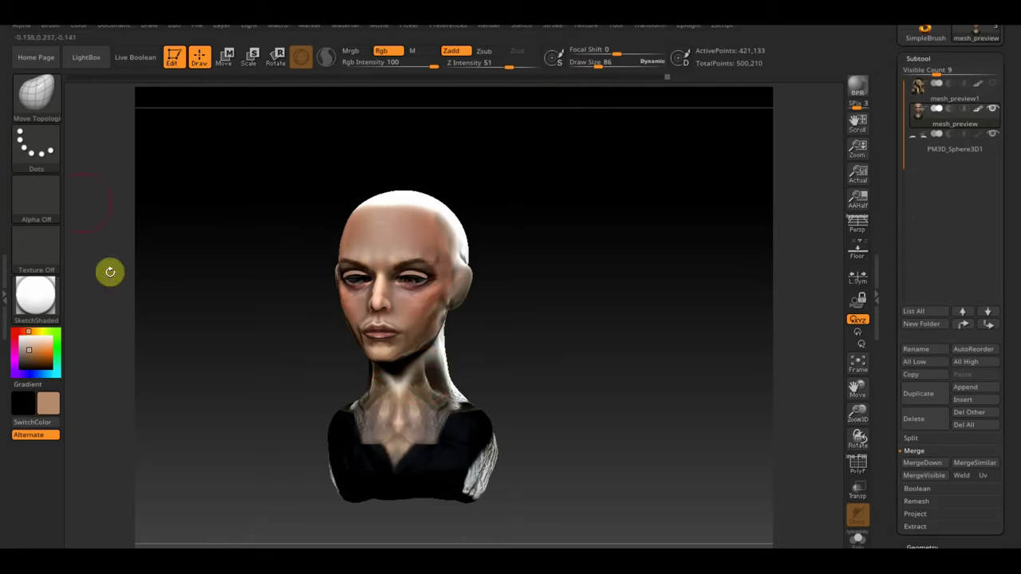
Switch to the Standard brush, orbit around the face, and resize the brush.
key("b")
key("s")
key("t")
left_click_drag(481, 360, 391, 363)
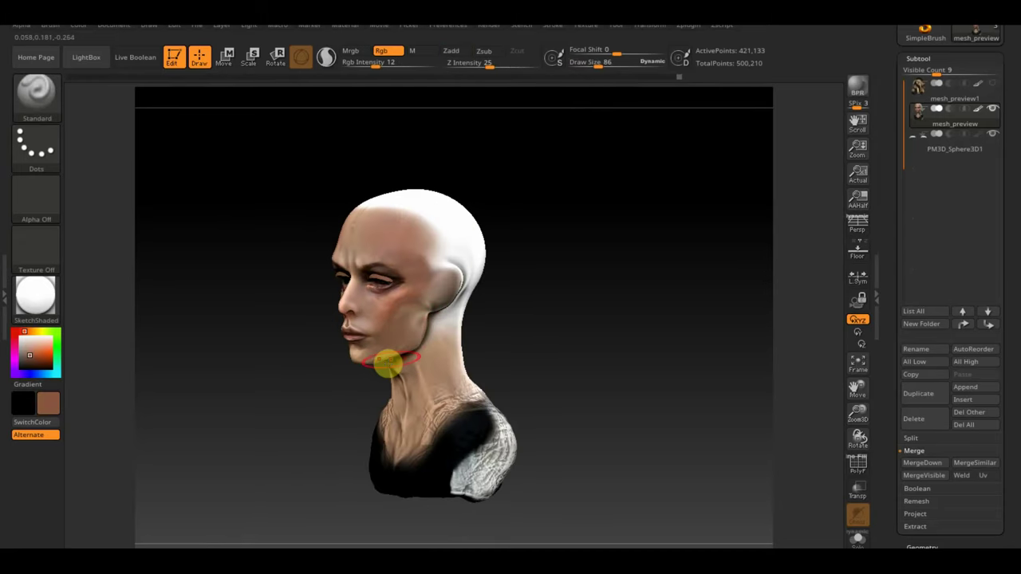
left_click_drag(404, 433, 375, 248, "shift")
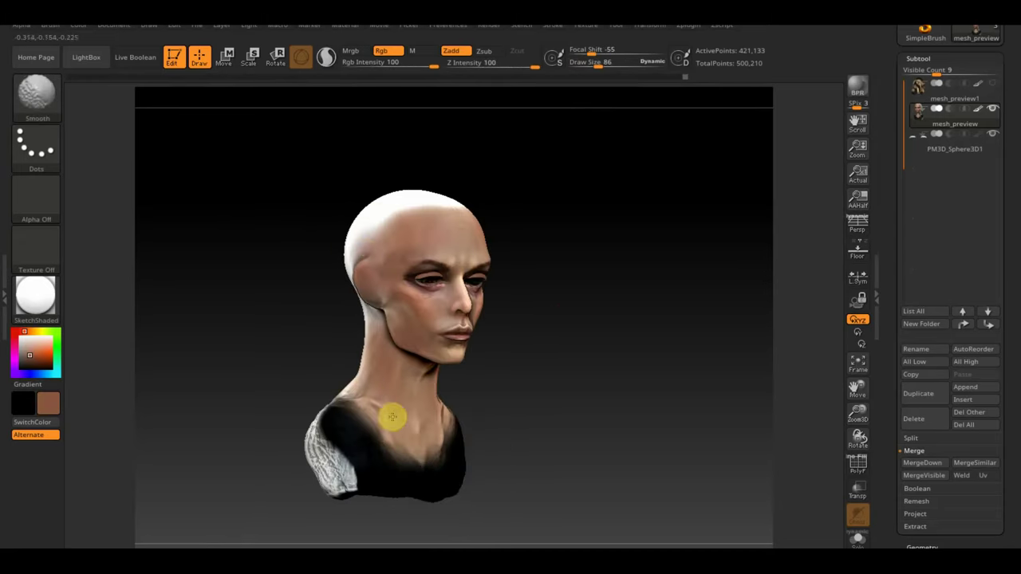
left_click_drag(393, 416, 630, 364)
left_click_drag(609, 61, 605, 63)
mouse_move(387, 330)
left_mouse_down()
mouse_move(336, 340)
mouse_move(399, 380)
mouse_move(314, 406)
left_mouse_up()
mouse_move(304, 177)
left_mouse_down()
mouse_move(640, 337)
mouse_move(604, 62)
mouse_move(594, 62)
left_mouse_up()
Smooth the back of the head with the Smooth brush at size 15, then set size 10.
key("b")
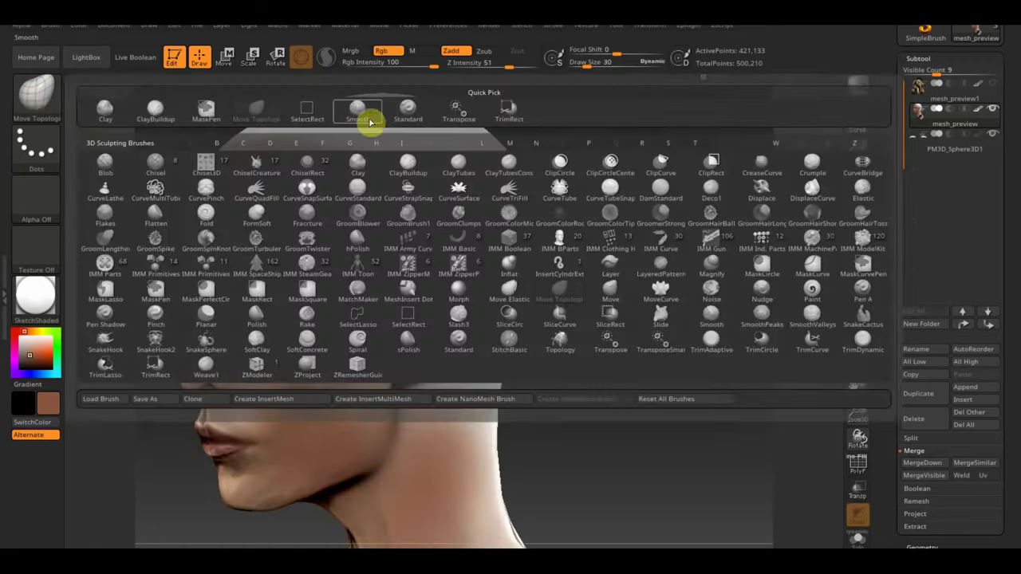
left_click(370, 121)
mouse_move(383, 353)
right_mouse_down()
mouse_move(388, 383)
mouse_move(364, 326)
mouse_move(130, 319)
right_mouse_up()
left_click_drag(630, 64, 607, 64)
right_click_drag(401, 264, 408, 277)
left_click_drag(407, 277, 436, 340, "shift")
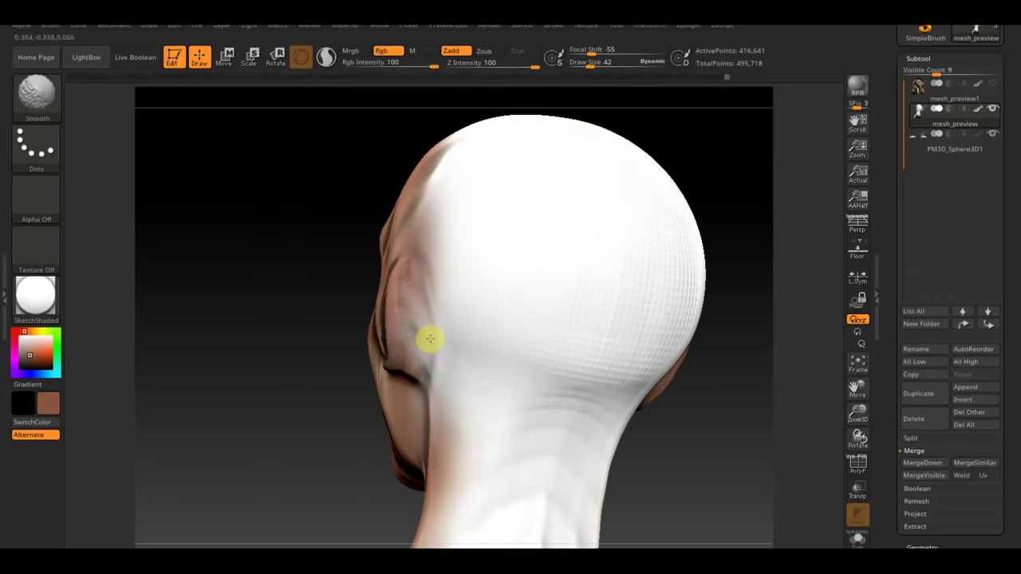
right_click_drag(429, 343, 312, 311)
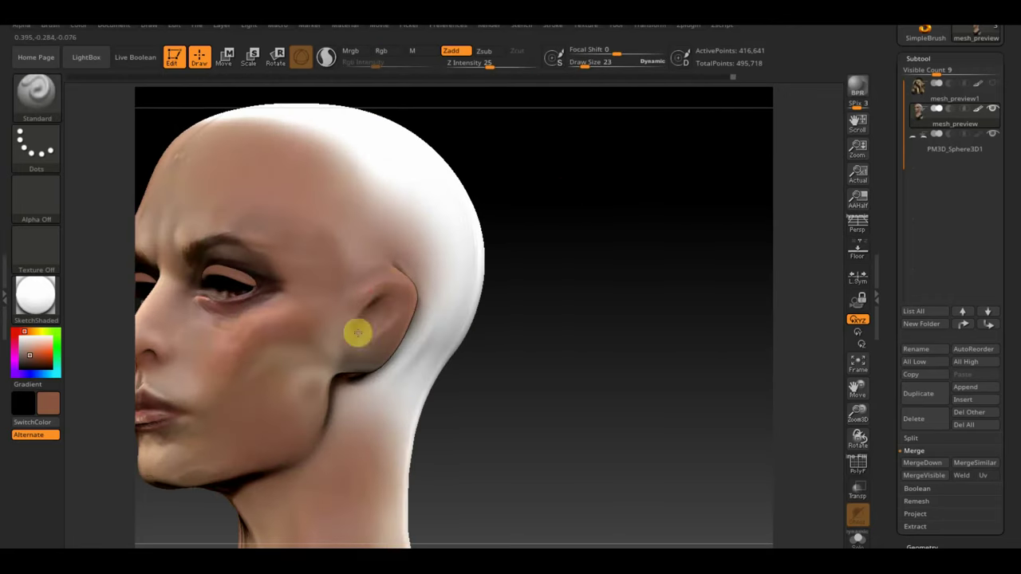
right_click_drag(395, 320, 343, 310)
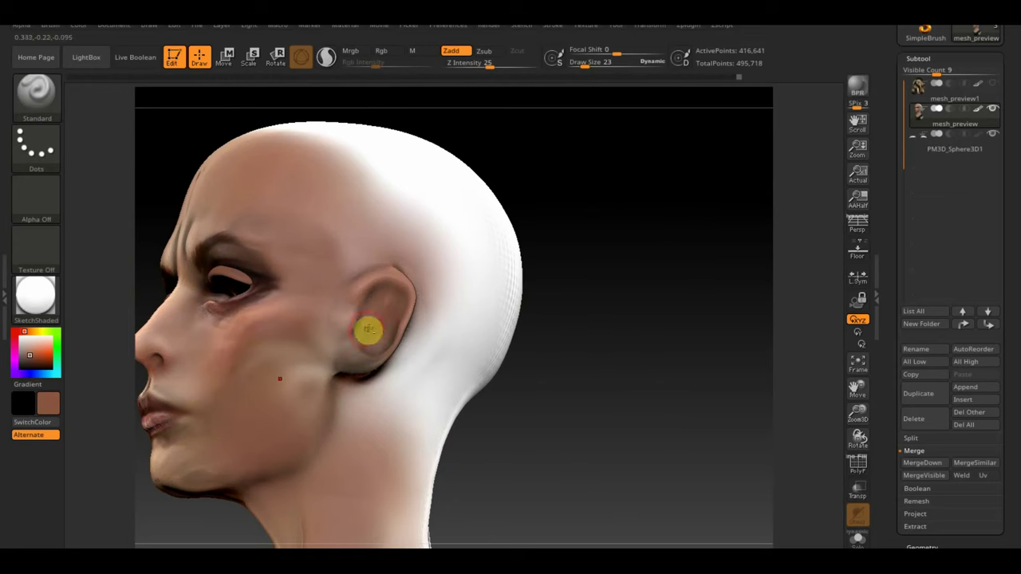
type("10")
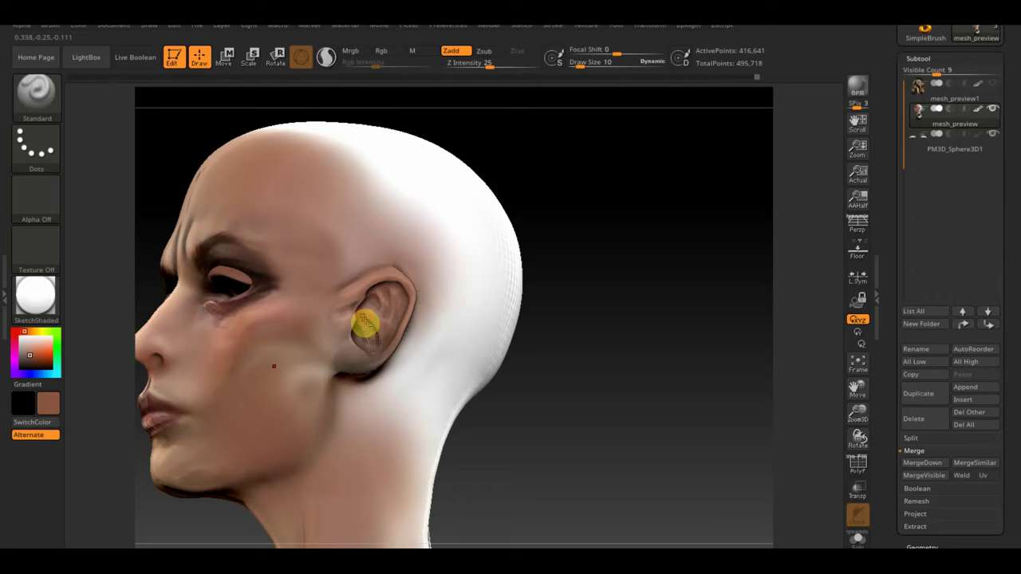
right_click_drag(345, 346, 604, 352)
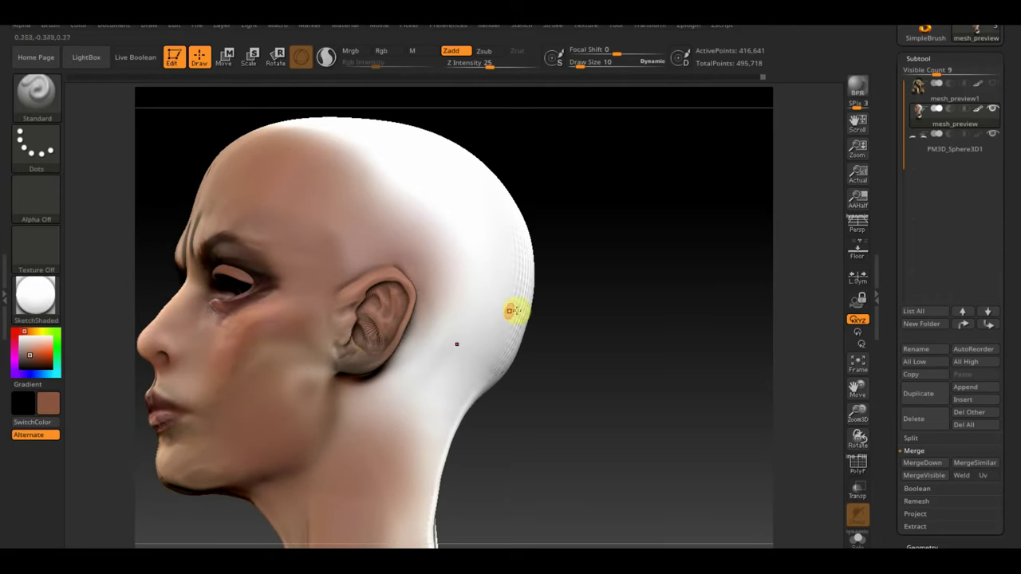
right_click_drag(353, 323, 263, 107)
Use Move Topological at size 45 to reshape the ears closer against the head.
key("b")
key("m")
key("t")
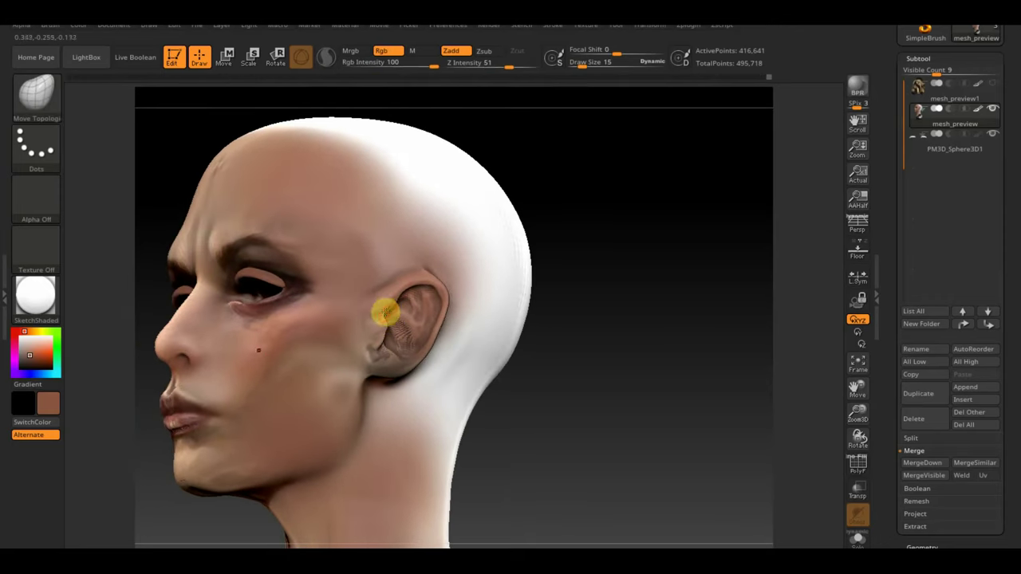
right_click_drag(485, 298, 368, 310)
left_click(567, 83)
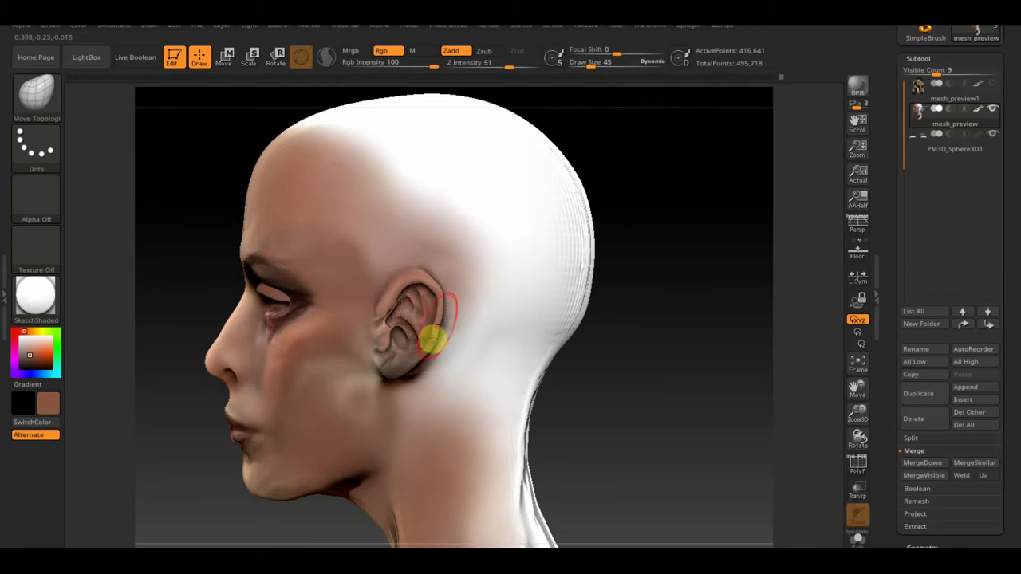
mouse_move(391, 325)
right_mouse_down()
mouse_move(672, 358)
mouse_move(410, 296)
mouse_move(407, 331)
mouse_move(287, 219)
right_mouse_up()
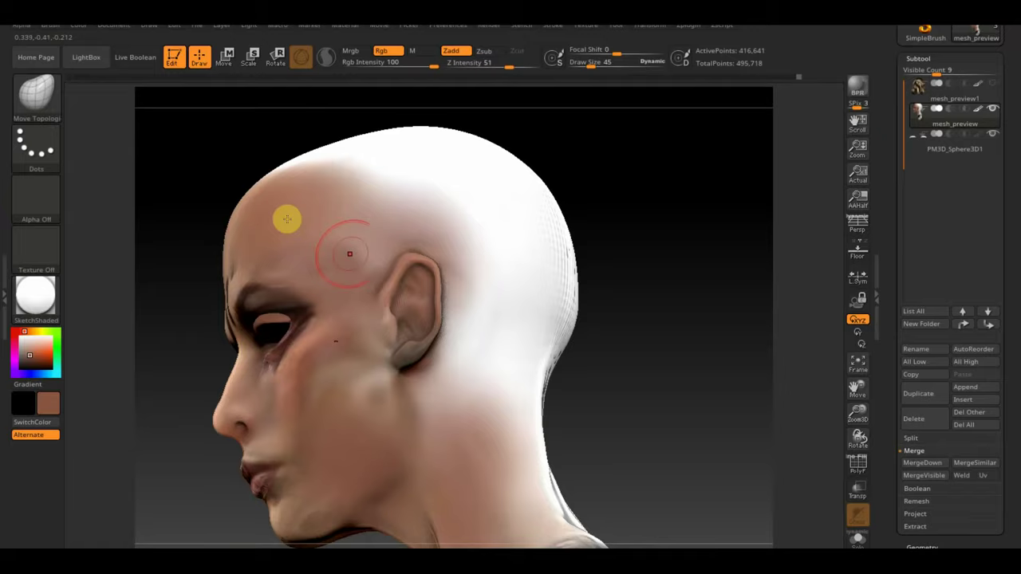
Switch to ClayBuildup and check the unpainted crown from profile, back and front views.
key("b")
key("c")
key("b")
mouse_move(446, 334)
right_mouse_down()
mouse_move(408, 239)
mouse_move(410, 251)
right_mouse_up()
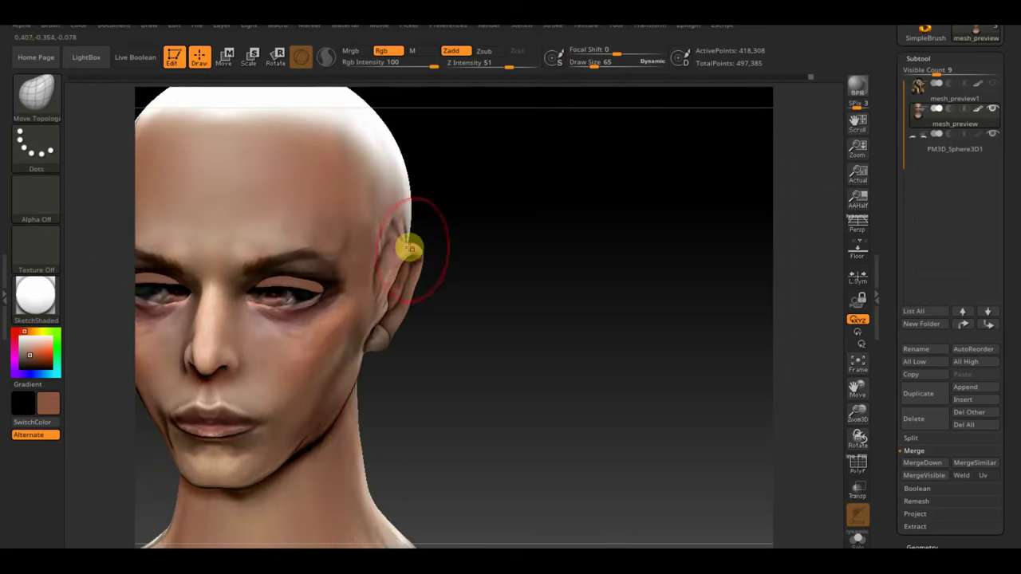
right_click_drag(385, 246, 408, 294)
right_click_drag(174, 311, 404, 268, "shift")
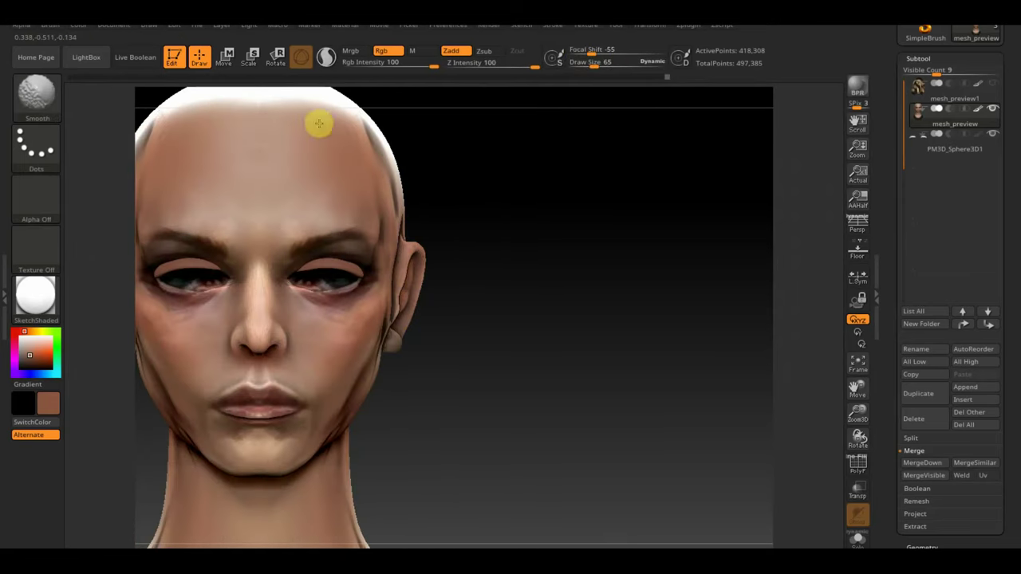
left_click_drag(553, 315, 498, 237)
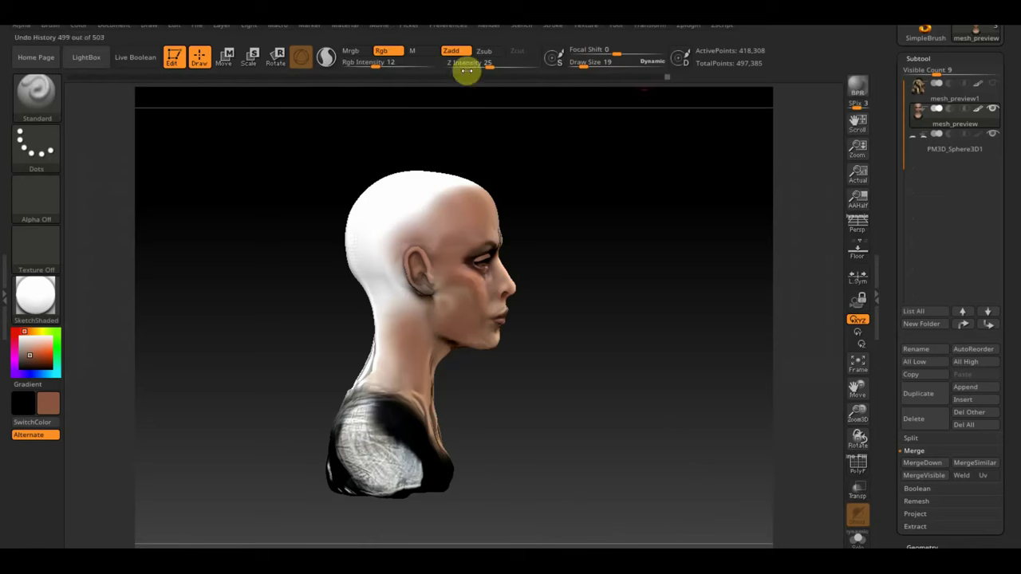
With Rgb on and Zadd off, paint the top and back of the head skin-tone.
left_click(382, 50)
left_click(451, 50)
mouse_move(454, 167)
left_mouse_down()
mouse_move(377, 199)
mouse_move(360, 267)
mouse_move(485, 485)
left_mouse_up()
mouse_move(378, 374)
left_mouse_down()
mouse_move(304, 470)
mouse_move(569, 467)
left_mouse_up()
Select ClayBuildup and smooth away the wrinkles running down the neck.
mouse_move(392, 210)
left_mouse_down()
mouse_move(459, 304)
mouse_move(410, 319)
mouse_move(404, 365)
left_mouse_up()
key("b")
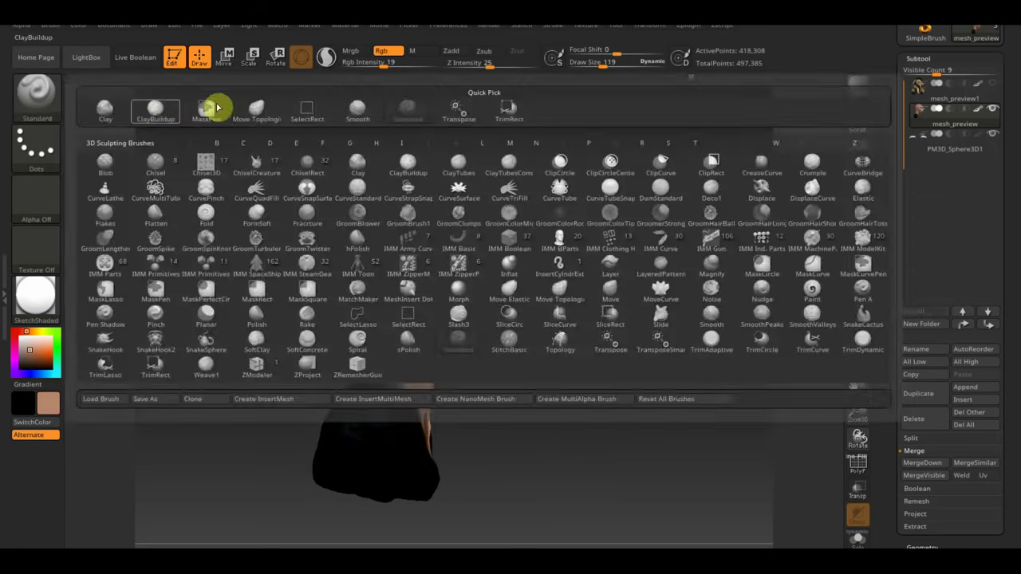
key("c")
key("b")
left_click_drag(604, 245, 441, 325, "alt")
left_click_drag(440, 225, 453, 304, "shift")
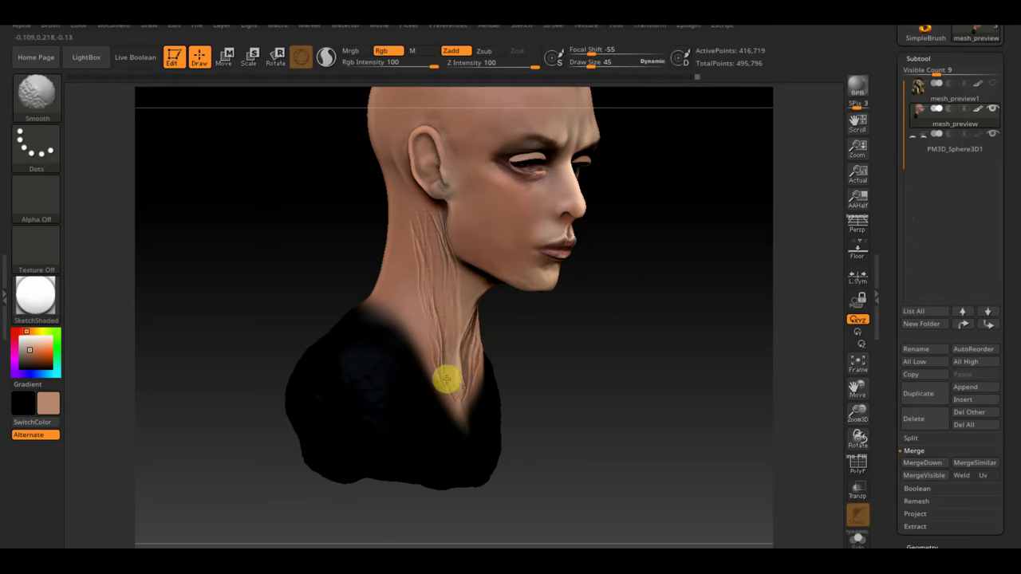
left_click_drag(424, 213, 418, 285, "shift")
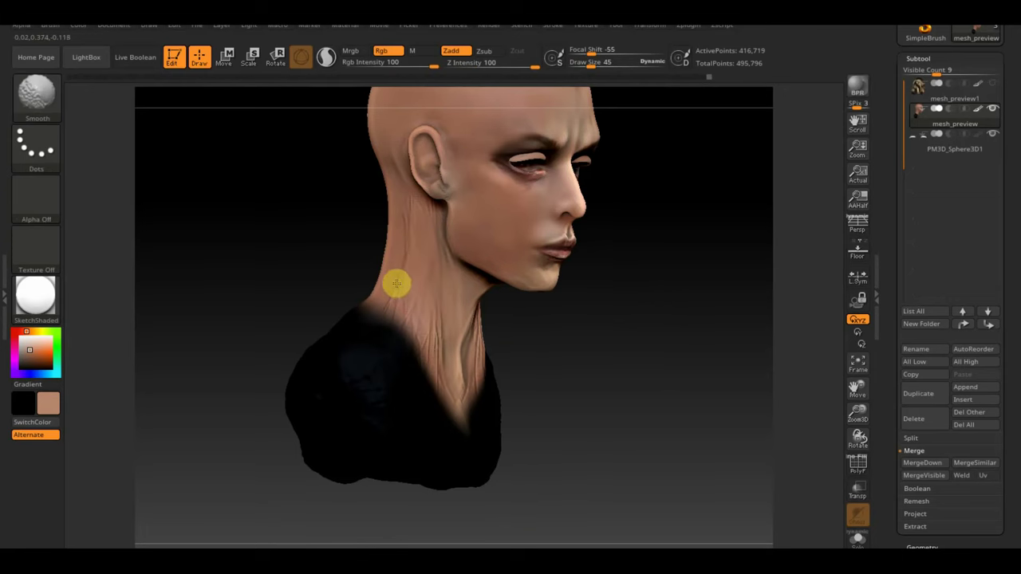
left_click_drag(511, 343, 452, 328)
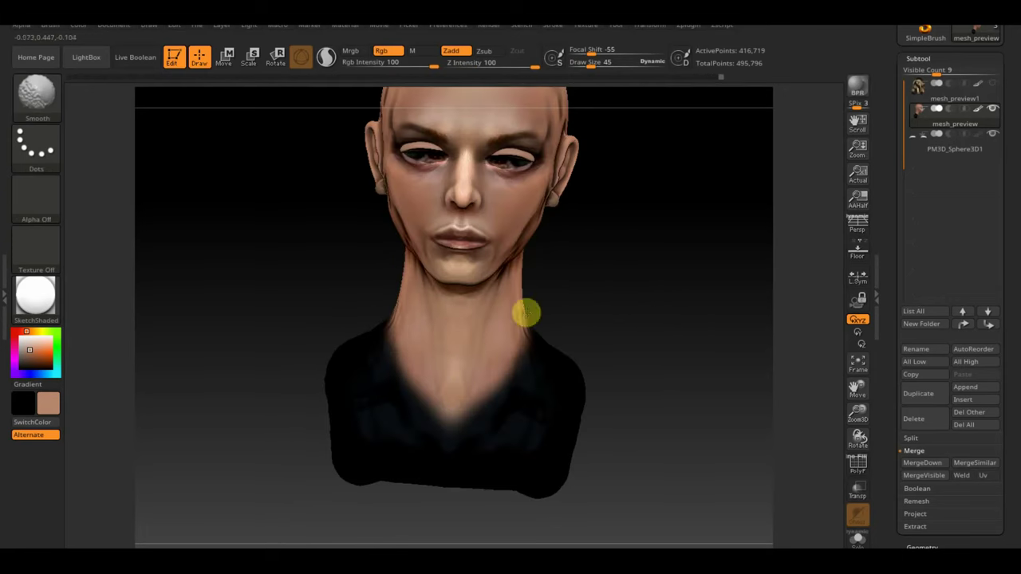
Return to ClayBuildup with a smaller, softer brush and smooth the side of the head.
key("b")
key("m")
key("t")
mouse_move(393, 326)
left_mouse_down()
mouse_move(360, 312)
mouse_move(561, 333)
mouse_move(624, 372)
left_mouse_up()
key("b")
key("c")
key("b")
left_click_drag(592, 50, 589, 51)
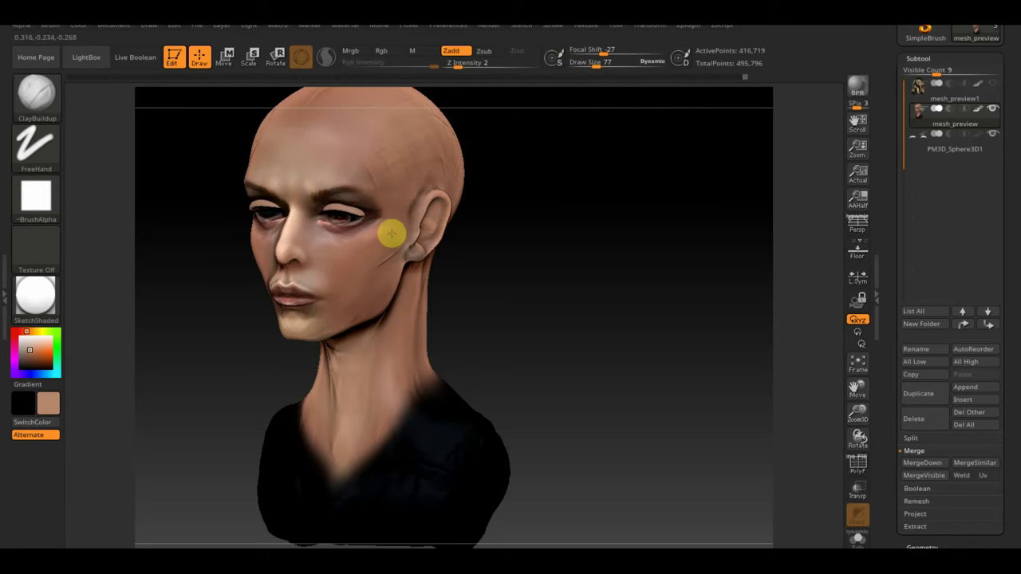
left_click_drag(404, 383, 542, 307)
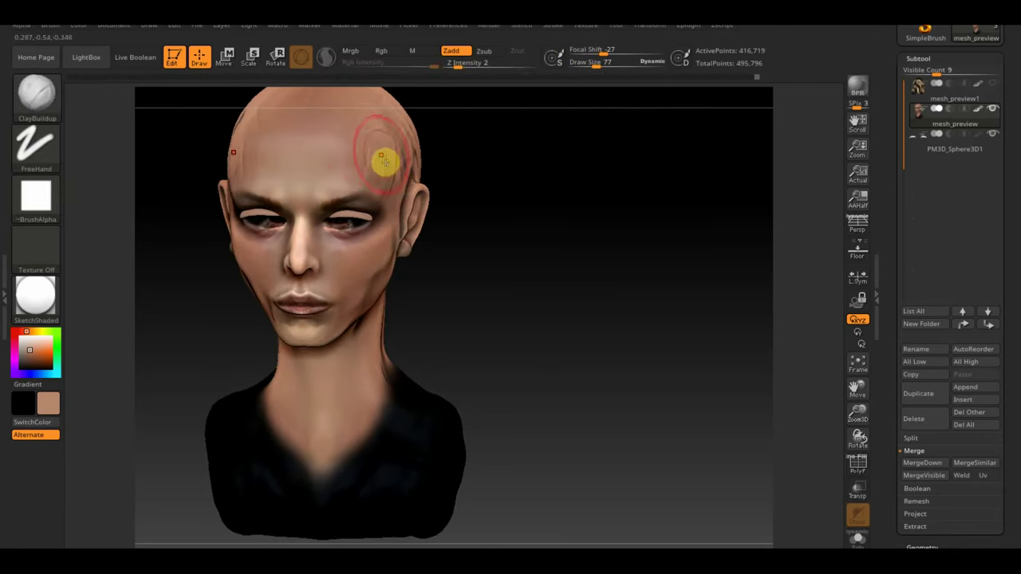
mouse_move(319, 149)
right_mouse_down()
mouse_move(387, 152)
mouse_move(439, 139)
right_mouse_up()
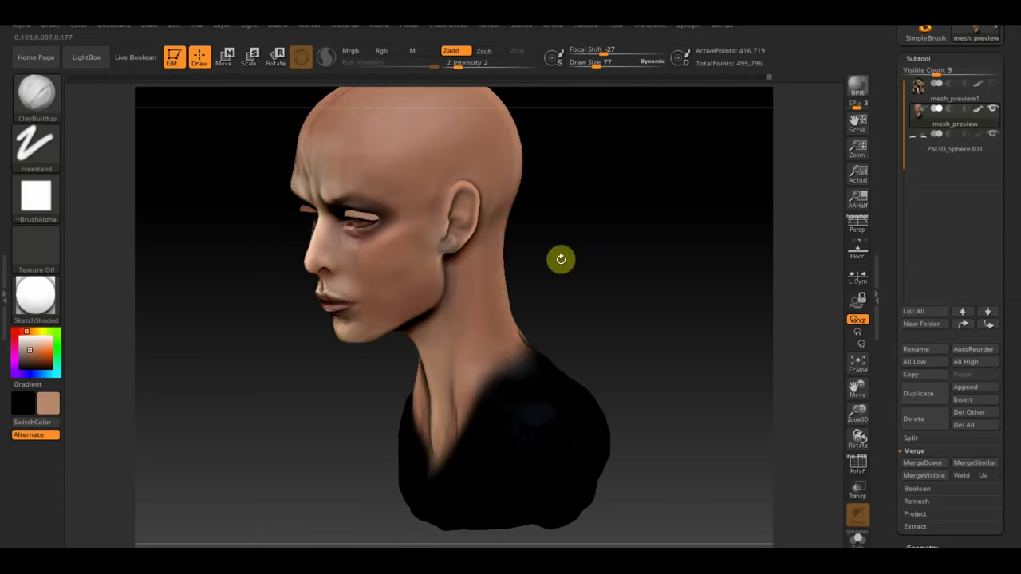
right_click_drag(561, 258, 590, 193)
mouse_move(467, 205)
right_mouse_down("shift")
mouse_move(468, 224)
mouse_move(614, 273)
mouse_move(462, 210)
right_mouse_up("shift")
mouse_move(461, 250)
right_mouse_down()
mouse_move(476, 244)
mouse_move(654, 292)
right_mouse_up()
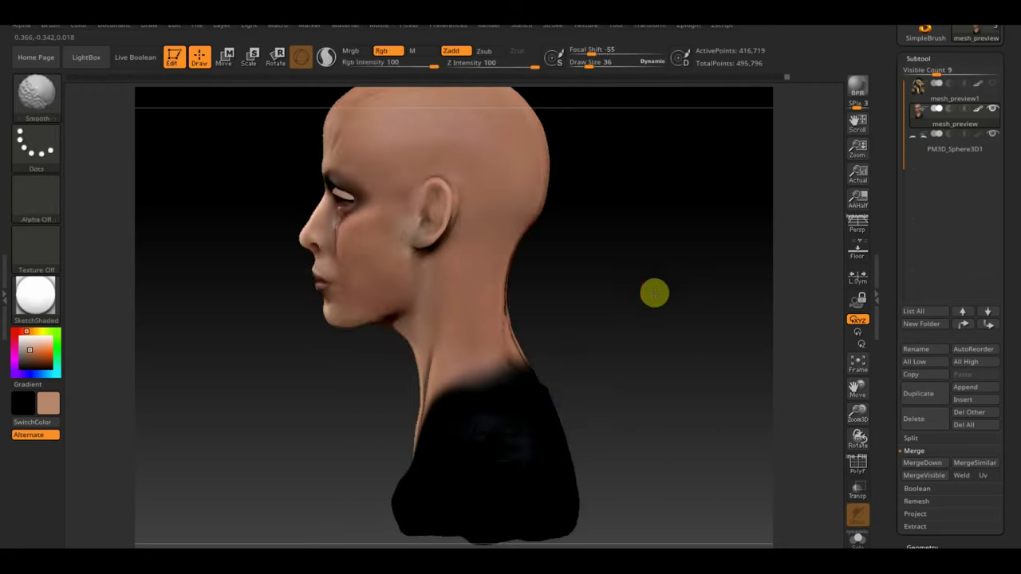
Reshape the head's outline with Move Topological, then overlay the reference portrait with Shift+Z.
key("b")
key("m")
key("t")
mouse_move(331, 221)
right_mouse_down()
mouse_move(338, 164)
mouse_move(631, 228)
mouse_move(497, 380)
mouse_move(397, 391)
mouse_move(397, 344)
mouse_move(479, 304)
right_mouse_up()
left_click_drag(602, 65, 596, 65)
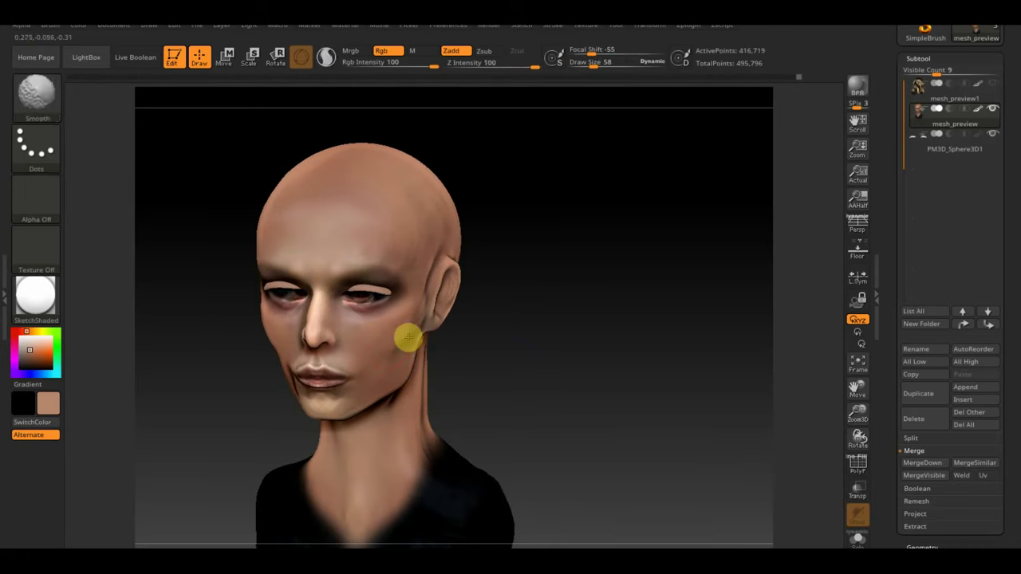
mouse_move(559, 399)
right_mouse_down()
mouse_move(599, 392)
mouse_move(617, 351)
right_mouse_up()
key("b")
key("m")
key("t")
mouse_move(415, 383)
right_mouse_down()
mouse_move(590, 380)
mouse_move(524, 442)
mouse_move(478, 360)
mouse_move(514, 393)
mouse_move(470, 442)
mouse_move(552, 300)
right_mouse_up()
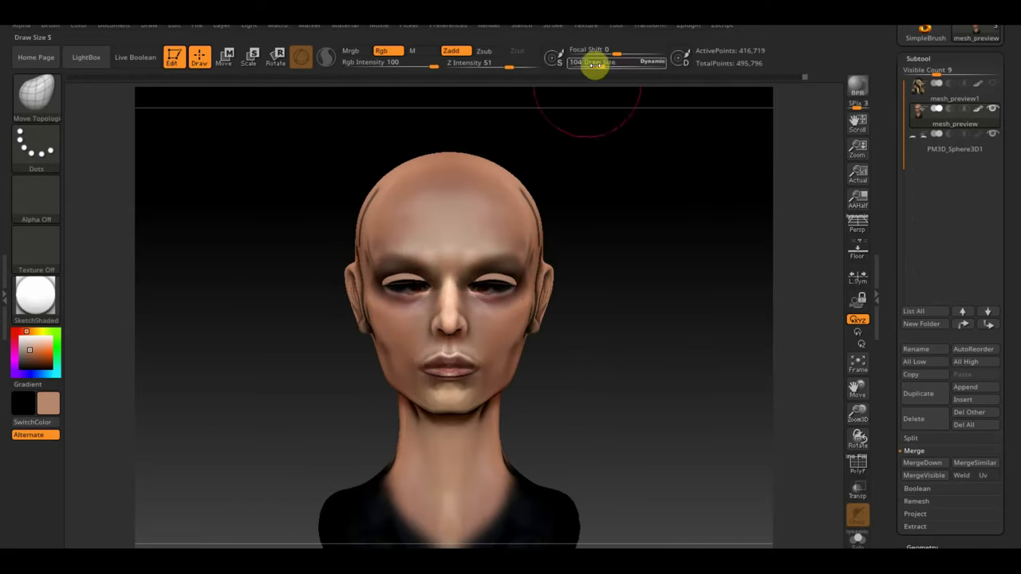
mouse_move(359, 229)
right_mouse_down()
mouse_move(342, 231)
mouse_move(276, 292)
mouse_move(324, 194)
mouse_move(635, 317)
right_mouse_up()
key("shift+z")
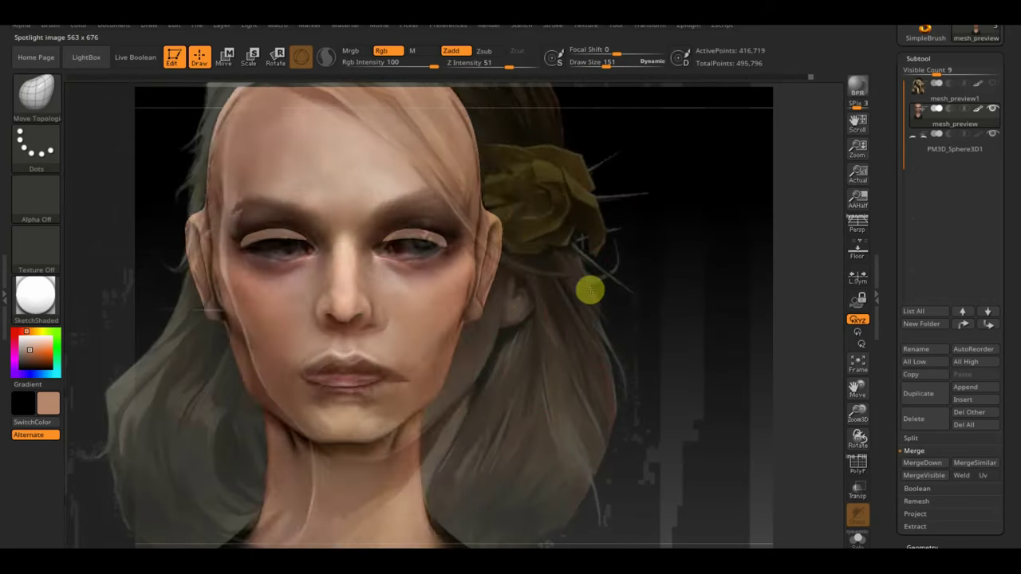
Align the head and face under the blonde reference portrait, then select the eye subtool.
mouse_move(681, 300)
right_mouse_down()
mouse_move(657, 319)
mouse_move(663, 308)
right_mouse_up()
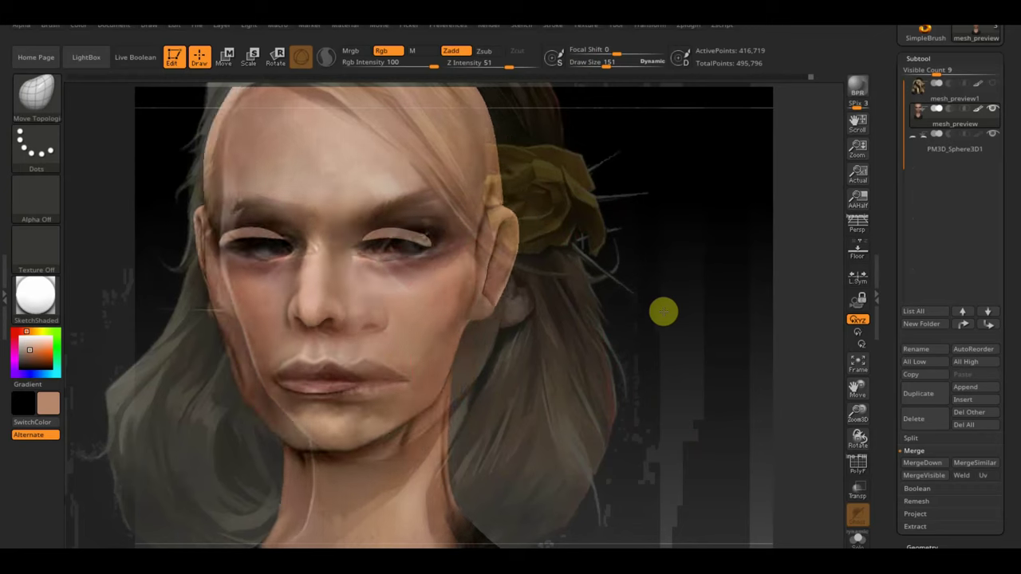
left_click_drag(613, 64, 607, 64)
right_click_drag(531, 225, 692, 257)
mouse_move(516, 354)
right_mouse_down()
mouse_move(679, 333)
mouse_move(574, 396)
right_mouse_up()
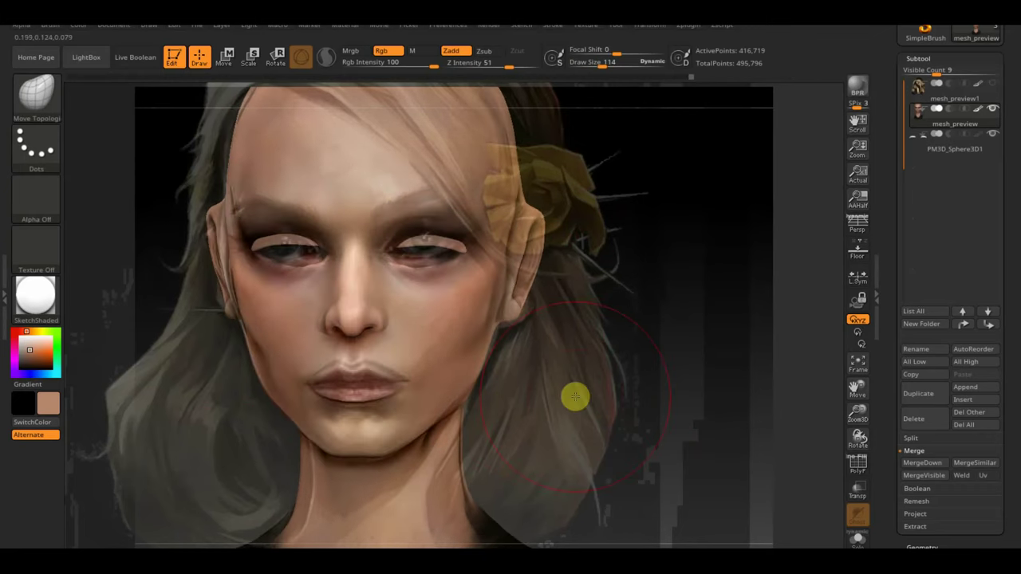
left_click_drag(604, 61, 594, 61)
left_click(408, 241, "alt")
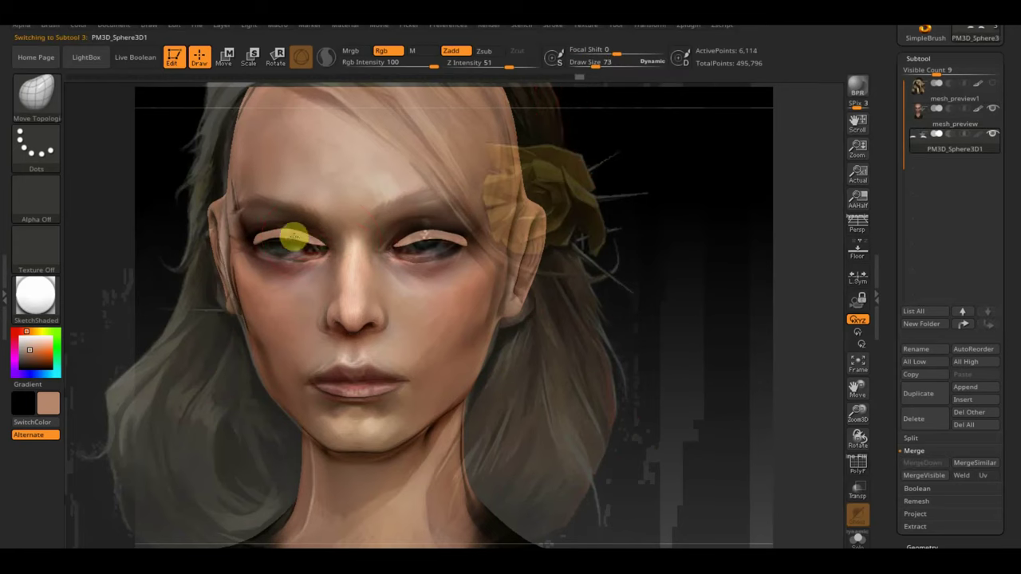
Shrink Move Topological to a very small draw size while toggling between the eye and head subtools.
mouse_move(277, 241)
right_mouse_down()
mouse_move(707, 271)
mouse_move(490, 210)
right_mouse_up()
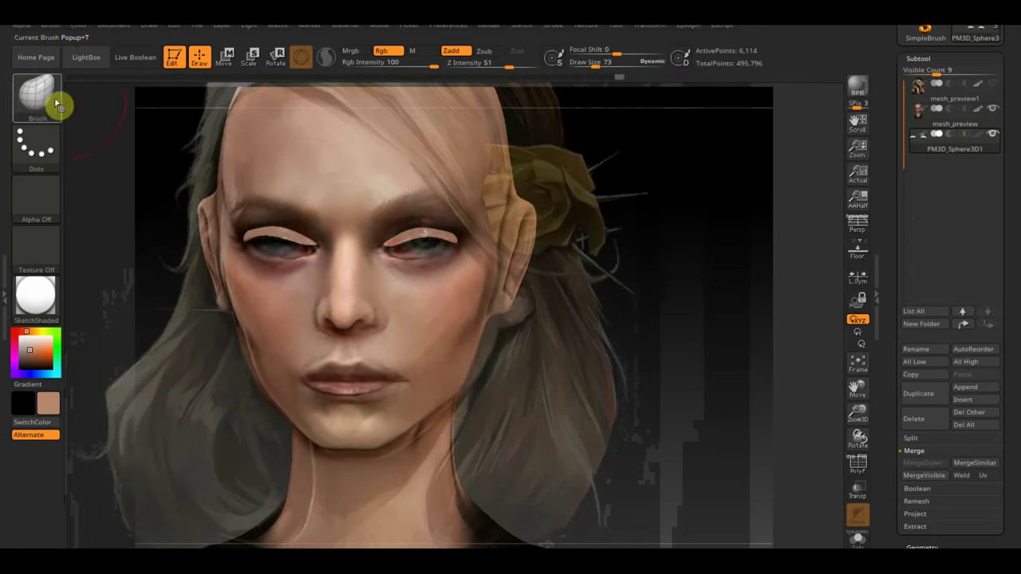
left_click_drag(594, 62, 591, 63)
right_click_drag(658, 220, 650, 255)
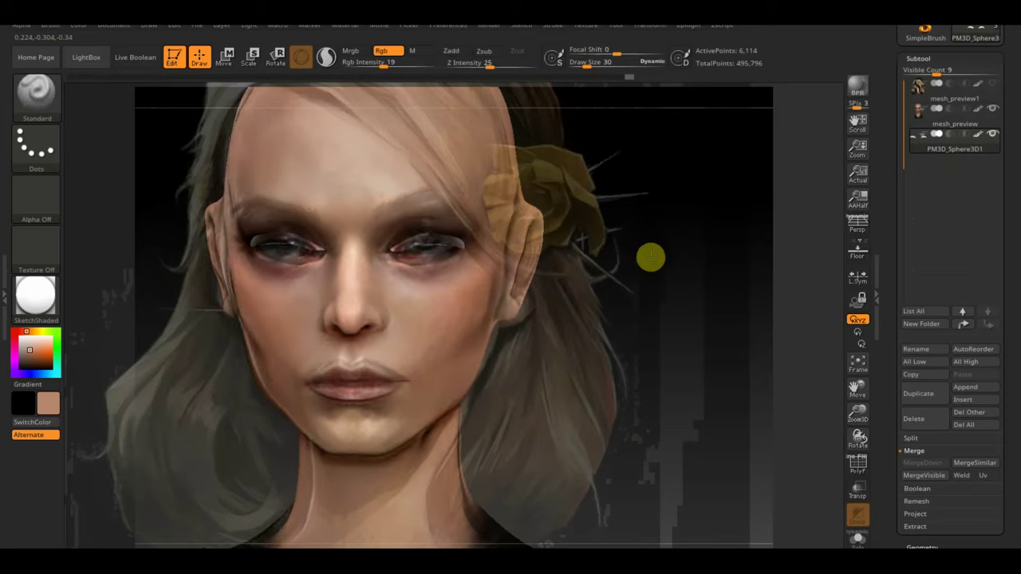
key("b")
key("m")
key("t")
left_click_drag(600, 62, 594, 64)
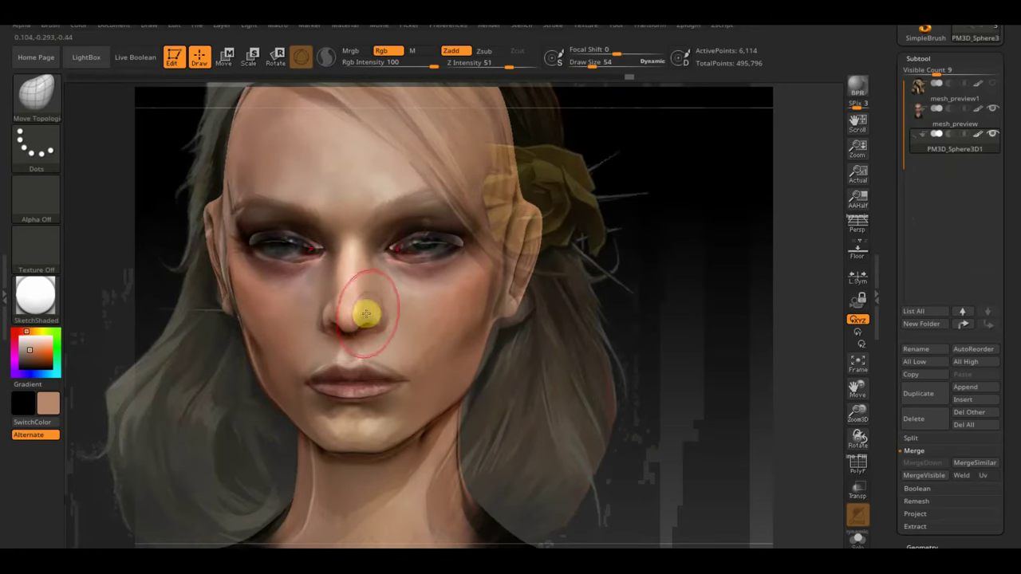
left_click(378, 316, "alt")
mouse_move(654, 311)
right_mouse_down()
mouse_move(652, 298)
mouse_move(273, 262)
right_mouse_up()
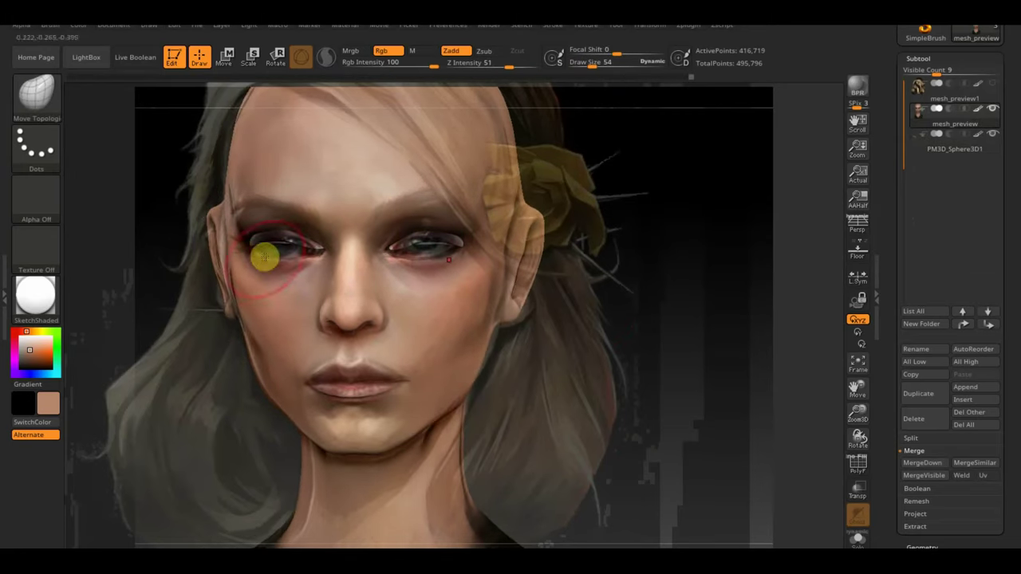
left_click(409, 247, "alt")
left_click(542, 164, "alt")
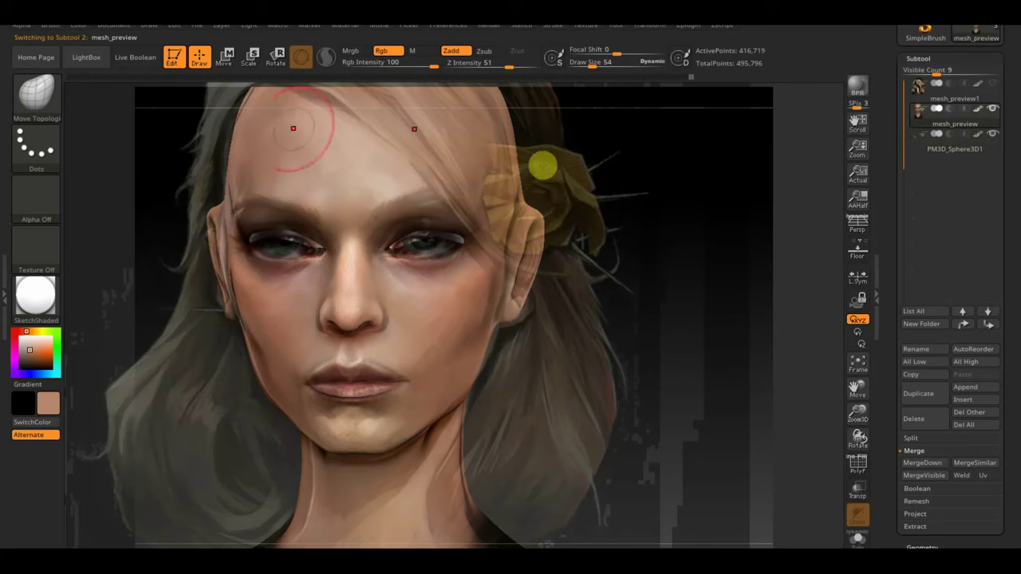
With the Standard brush, paint bright forehead highlights and cheek blush.
left_click(364, 141)
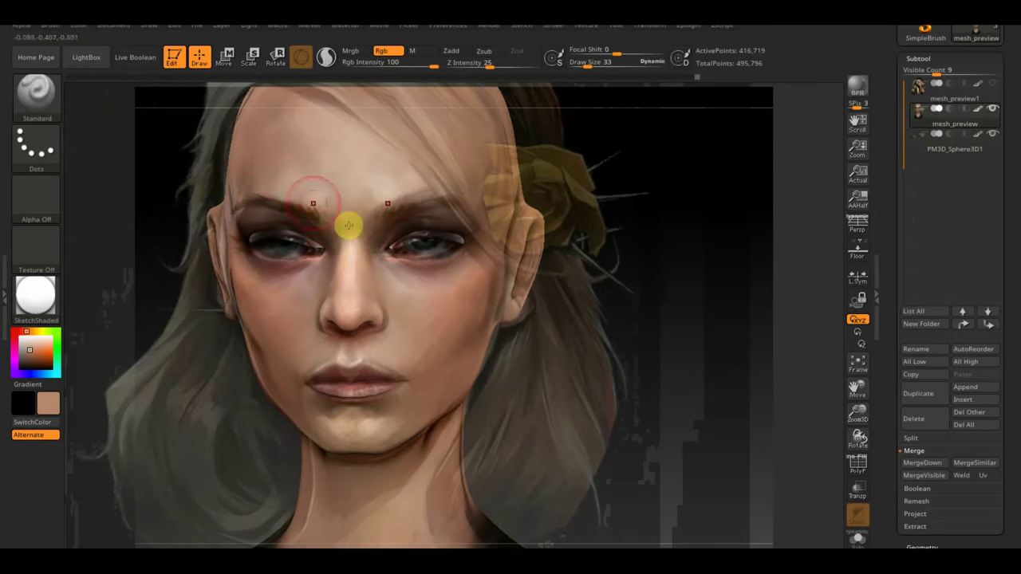
left_click_drag(349, 226, 322, 197)
mouse_move(352, 391)
left_mouse_down()
mouse_move(239, 280)
mouse_move(245, 233)
left_mouse_up()
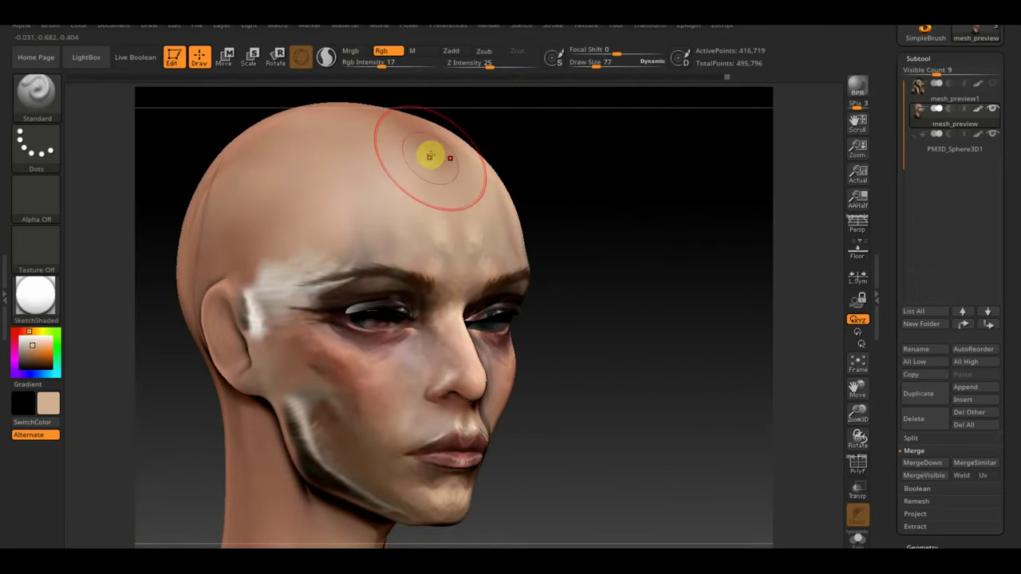
Cover the white temple and jaw streaks with skin tone, checking front and three-quarter views.
mouse_move(255, 287)
left_mouse_down()
mouse_move(294, 327)
mouse_move(280, 392)
mouse_move(413, 511)
left_mouse_up()
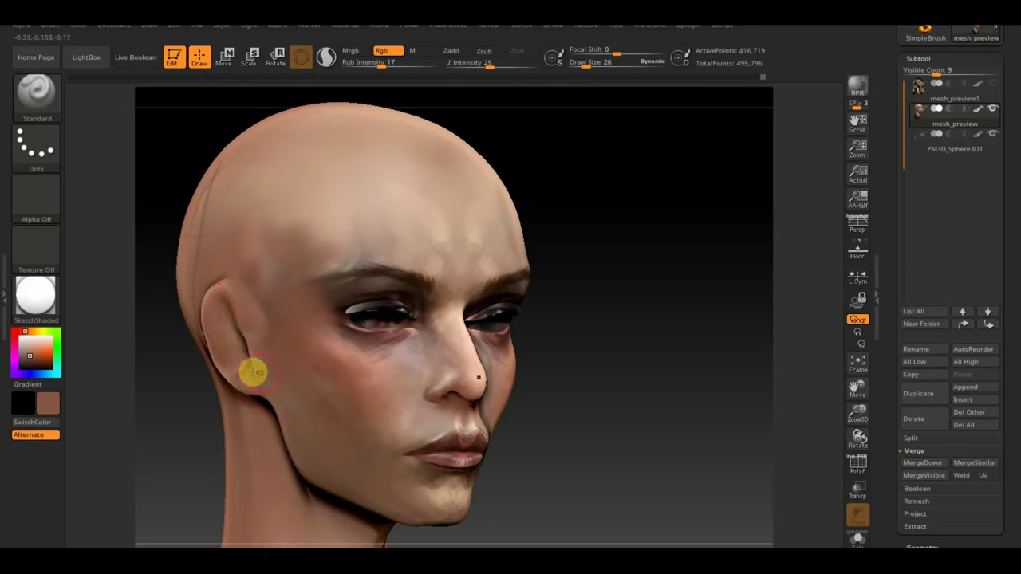
left_click_drag(559, 373, 588, 380, "shift")
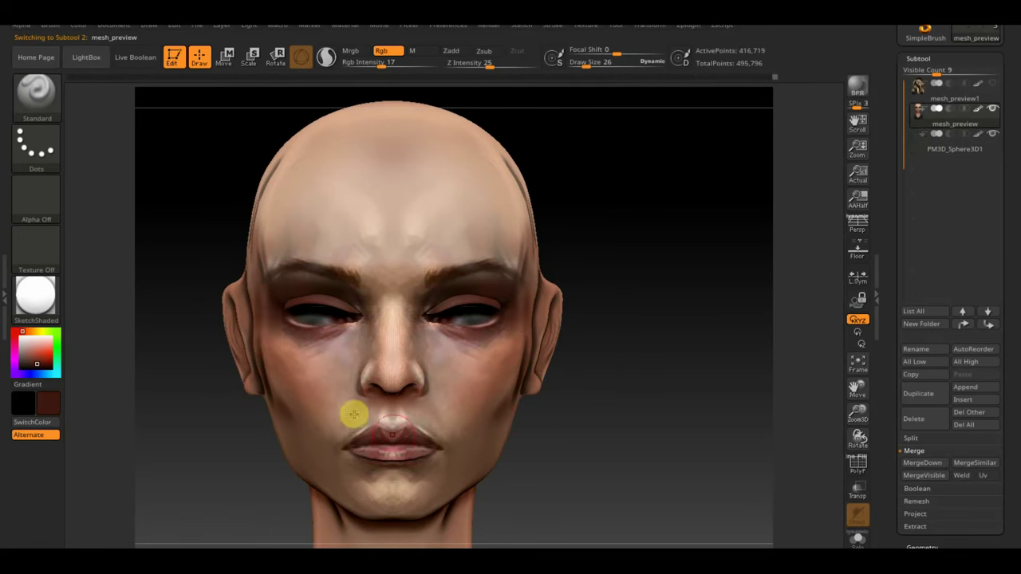
mouse_move(354, 414)
right_mouse_down()
mouse_move(346, 381)
mouse_move(601, 423)
right_mouse_up()
Hide the eyeballs, pick a plain painting brush and sample a lighter skin tone.
key("b")
key("m")
key("t")
left_click(905, 119)
key("b")
left_click(358, 105)
mouse_move(383, 325)
right_mouse_down()
mouse_move(559, 251)
mouse_move(565, 118)
right_mouse_up()
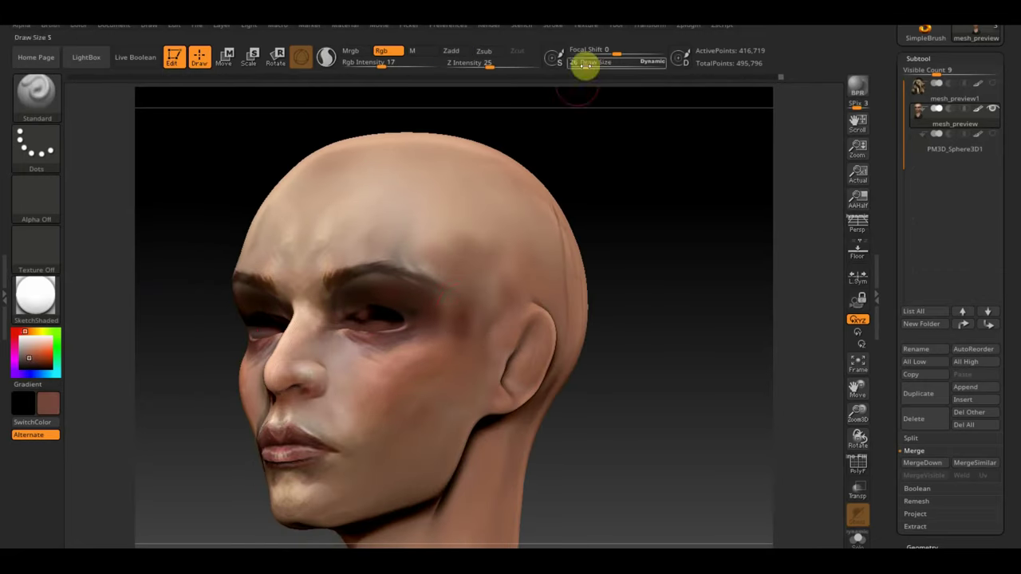
key("bracketright")
key("c")
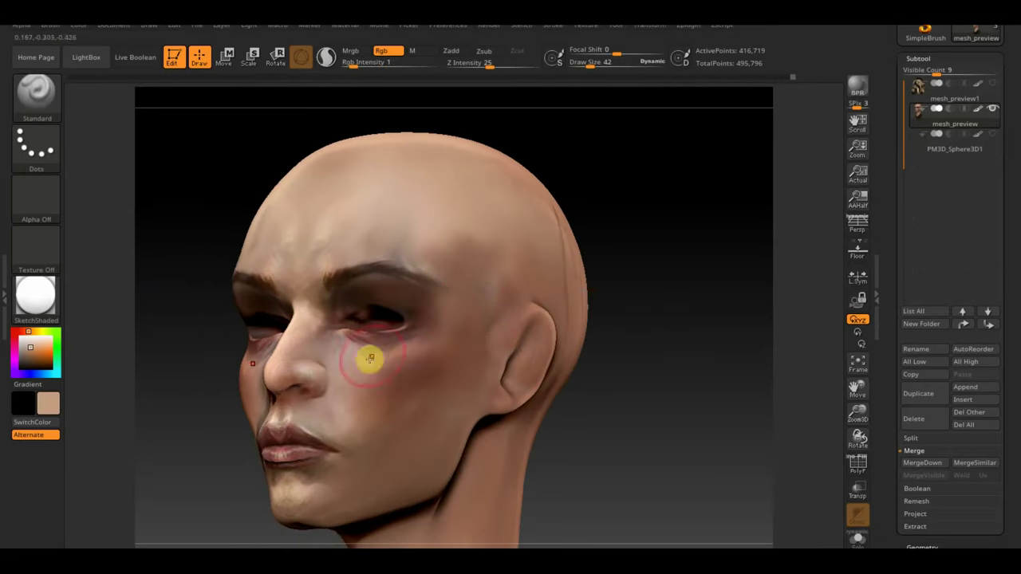
right_click_drag(356, 283, 447, 199)
left_click(580, 63)
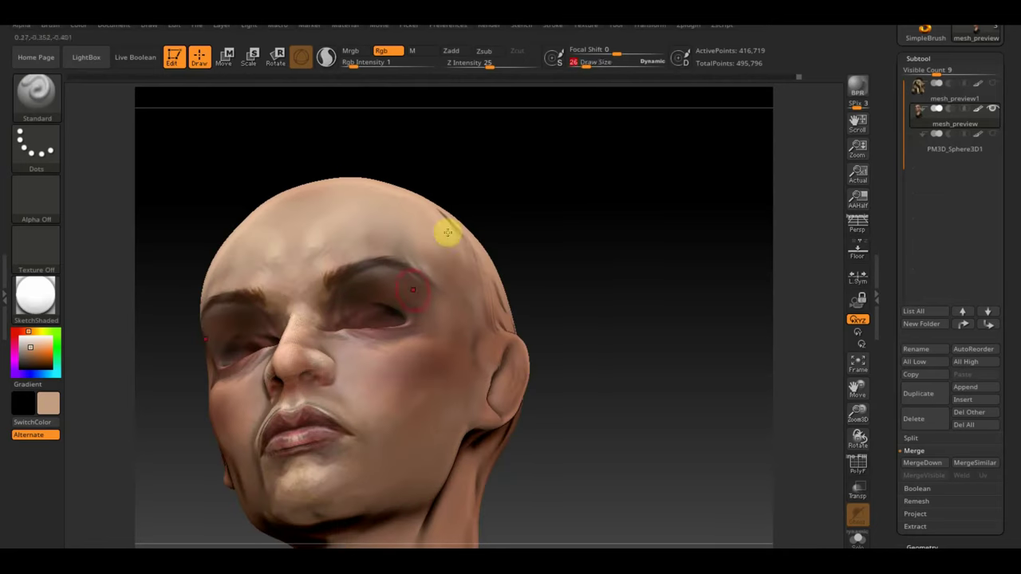
Show the eyeballs again, select the head mesh subtool and bring back the blonde-haired bust.
mouse_move(416, 294)
right_mouse_down()
mouse_move(320, 326)
mouse_move(441, 328)
right_mouse_up()
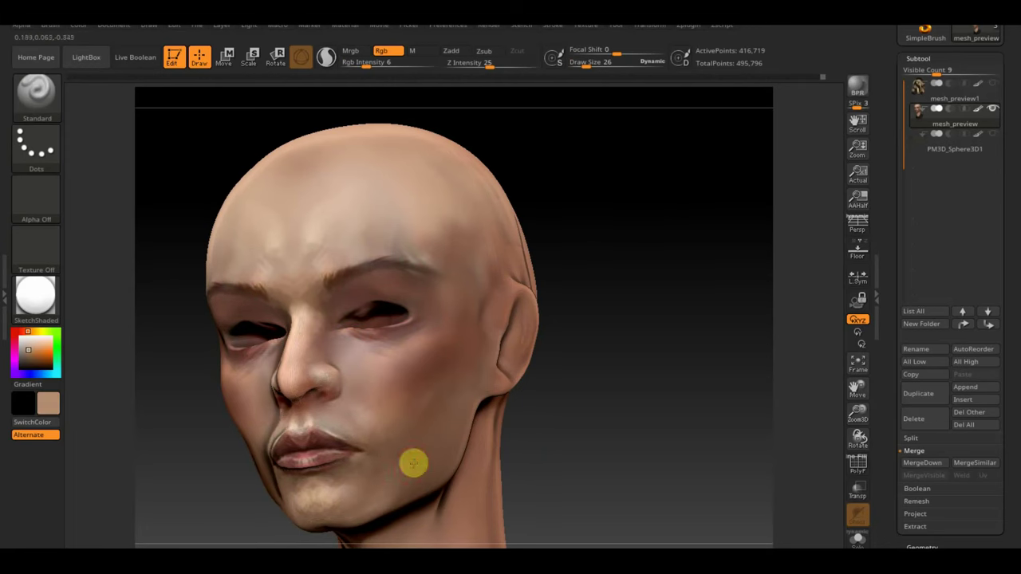
right_click_drag(463, 336, 413, 348)
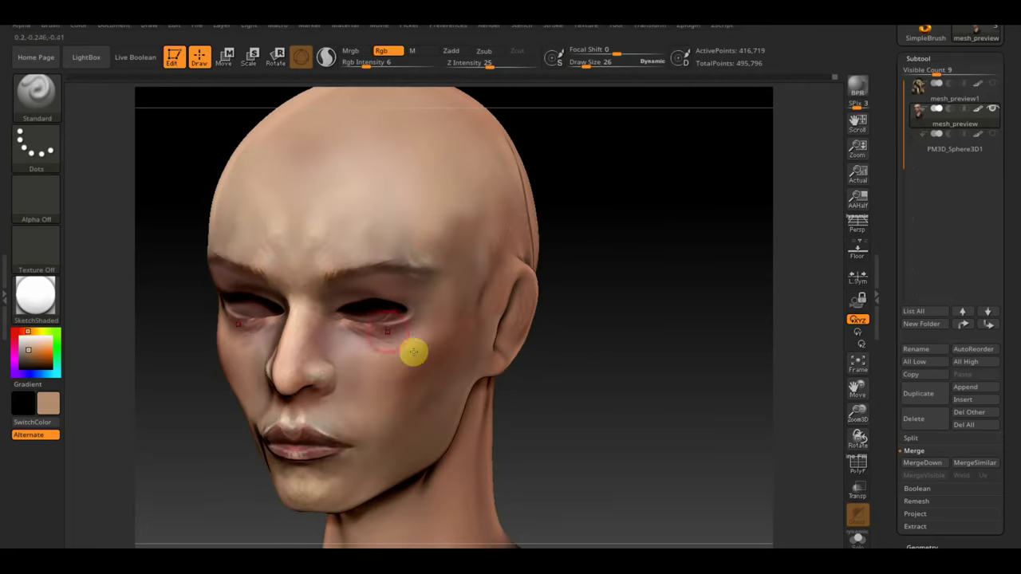
left_click_drag(645, 314, 365, 300)
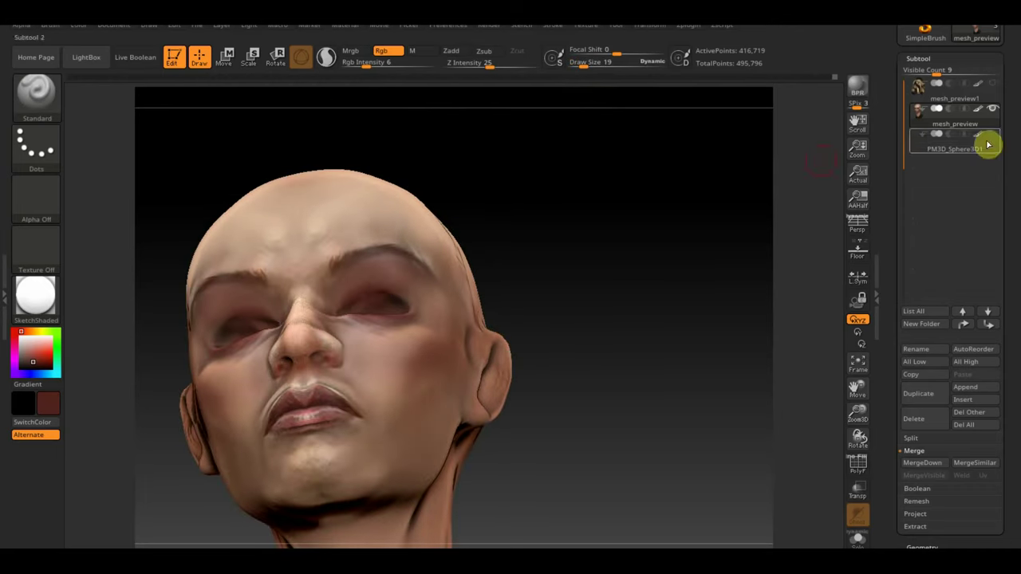
left_click(923, 116)
left_click(410, 296, "alt")
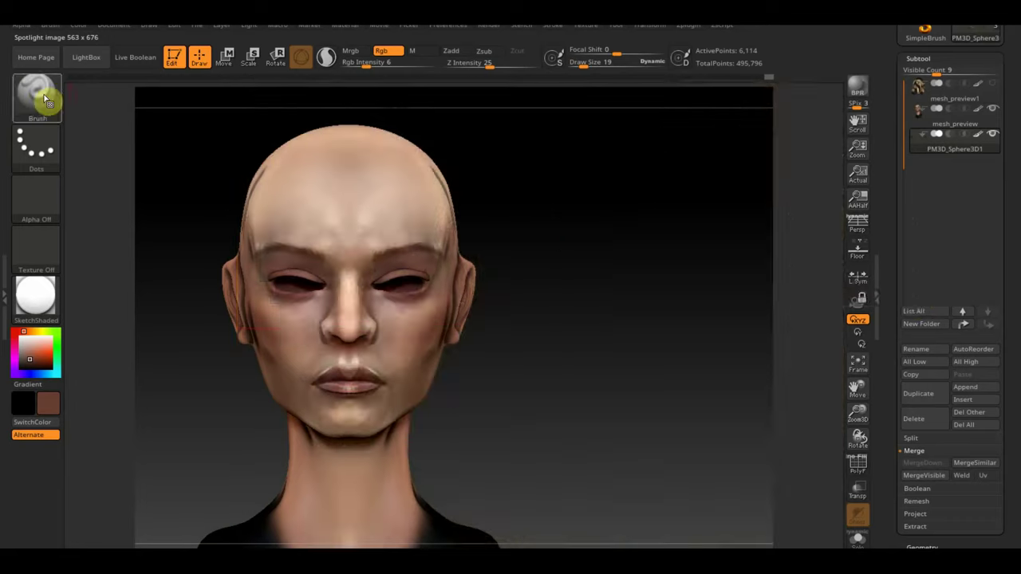
left_click(273, 271, "alt")
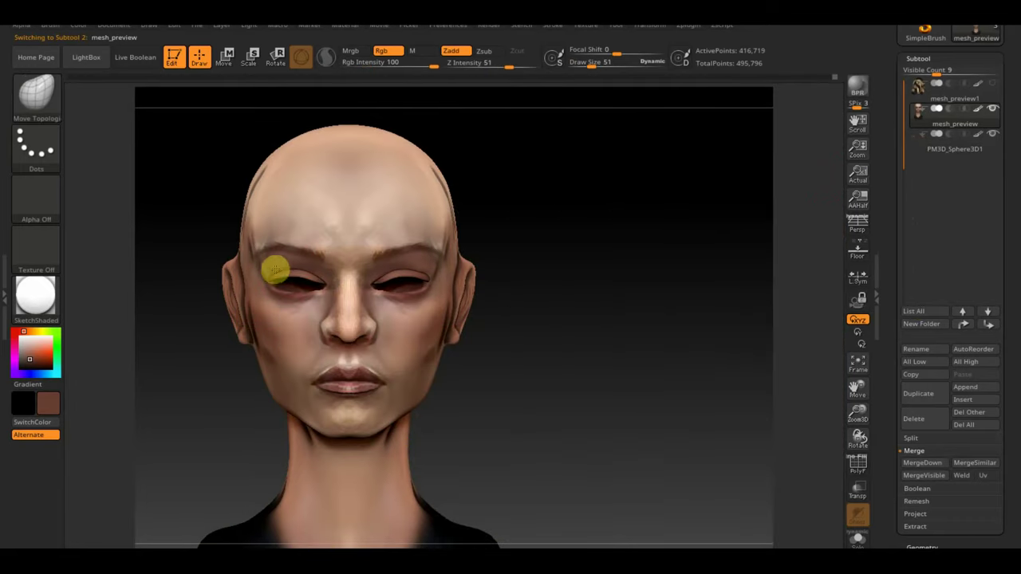
mouse_move(247, 259)
right_mouse_down()
mouse_move(246, 224)
mouse_move(540, 228)
right_mouse_up()
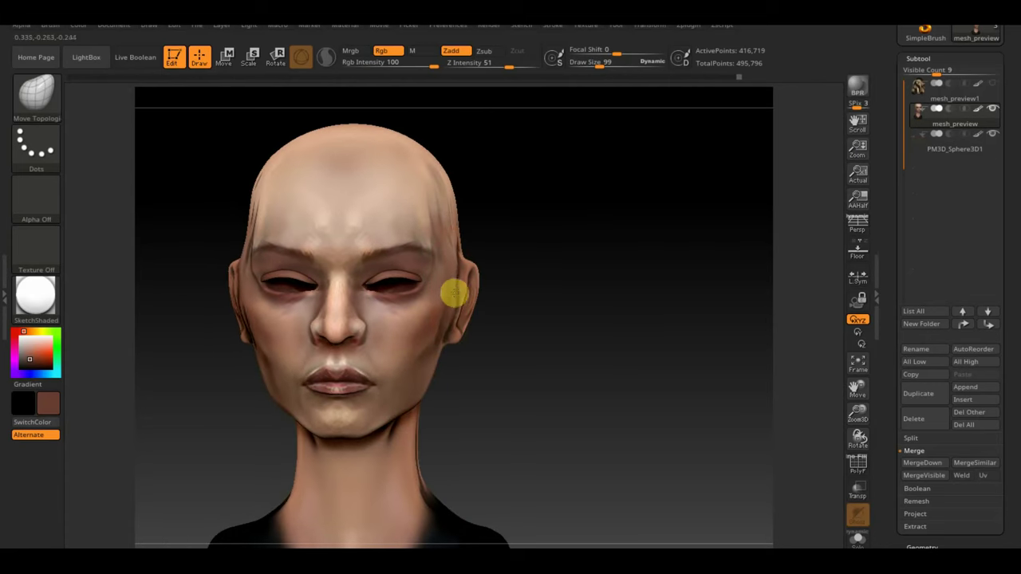
right_click_drag(467, 284, 464, 322)
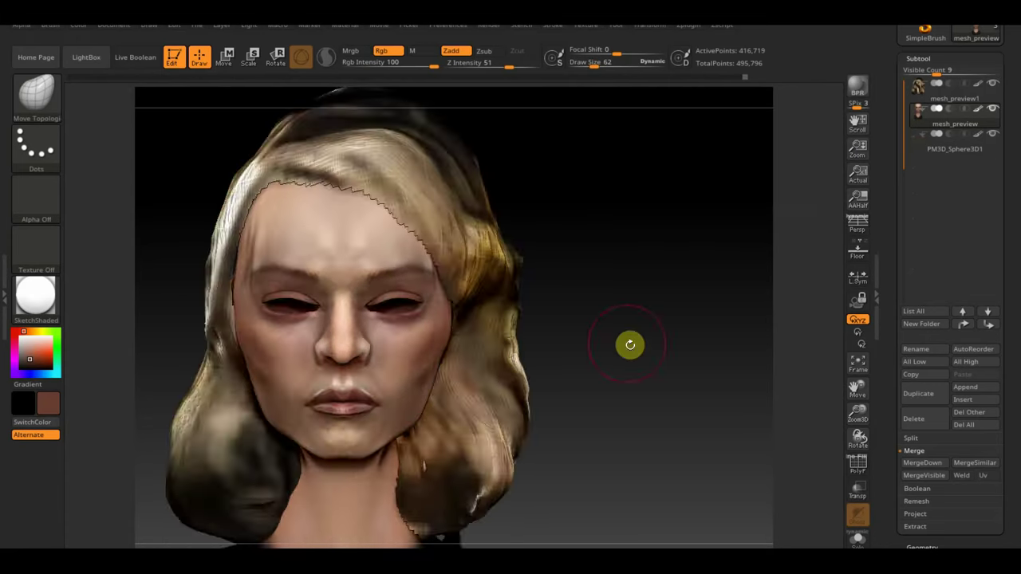
mouse_move(630, 347)
right_mouse_down()
mouse_move(618, 289)
mouse_move(557, 239)
right_mouse_up()
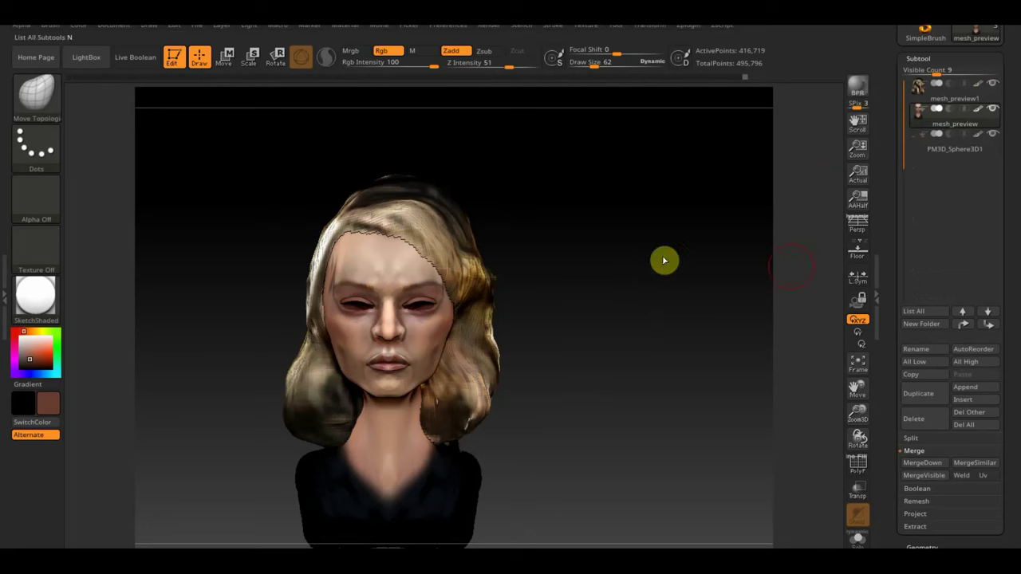
Clear the hair's mask and DynaMesh it, then inspect it from back, profile and below.
left_click(925, 281)
left_click(921, 276)
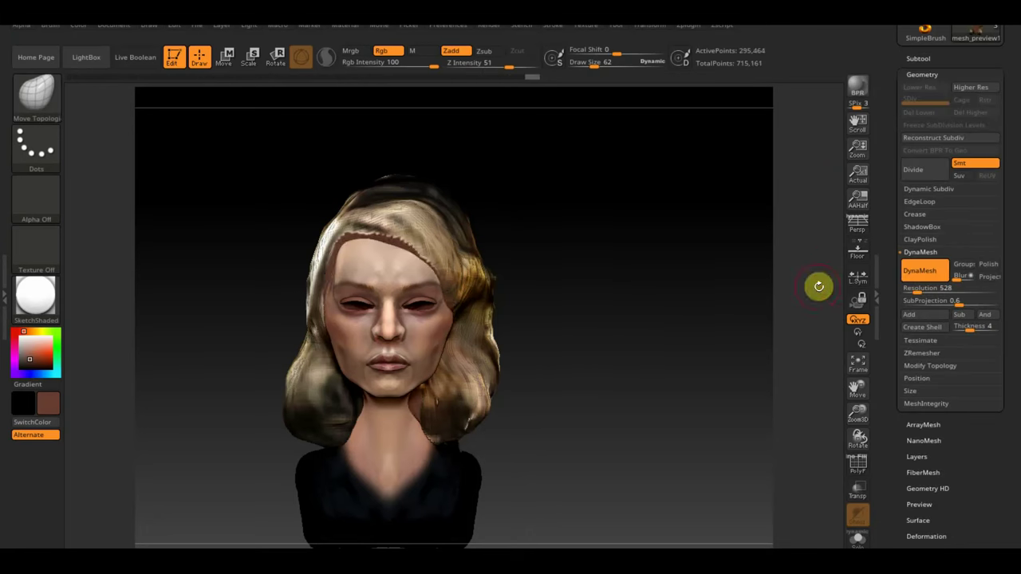
mouse_move(519, 342)
left_mouse_down()
mouse_move(513, 445)
mouse_move(627, 455)
mouse_move(785, 422)
mouse_move(564, 435)
mouse_move(585, 406)
left_mouse_up()
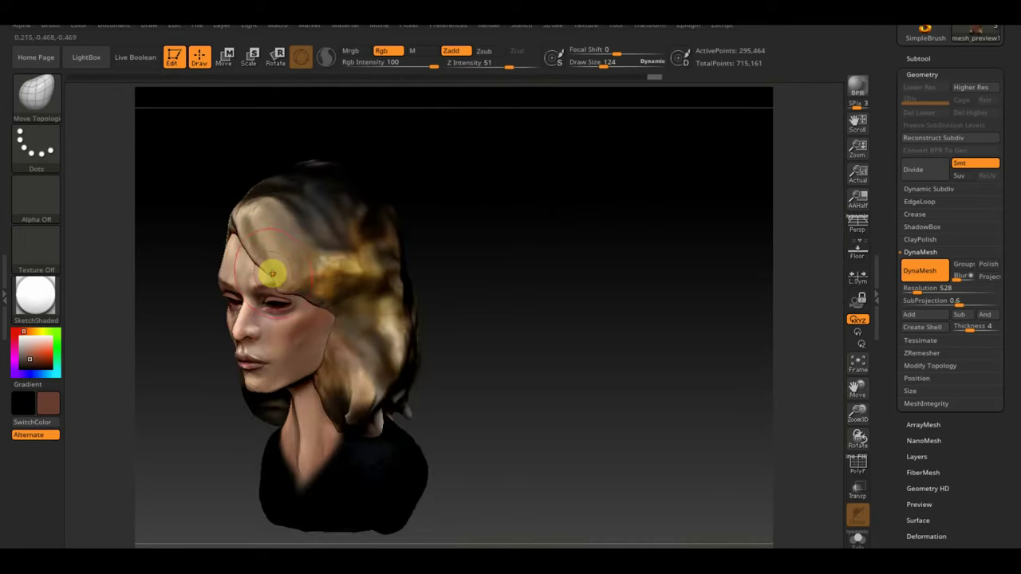
left_click_drag(326, 325, 284, 301)
mouse_move(268, 232)
left_mouse_down()
mouse_move(406, 267)
mouse_move(649, 197)
left_mouse_up()
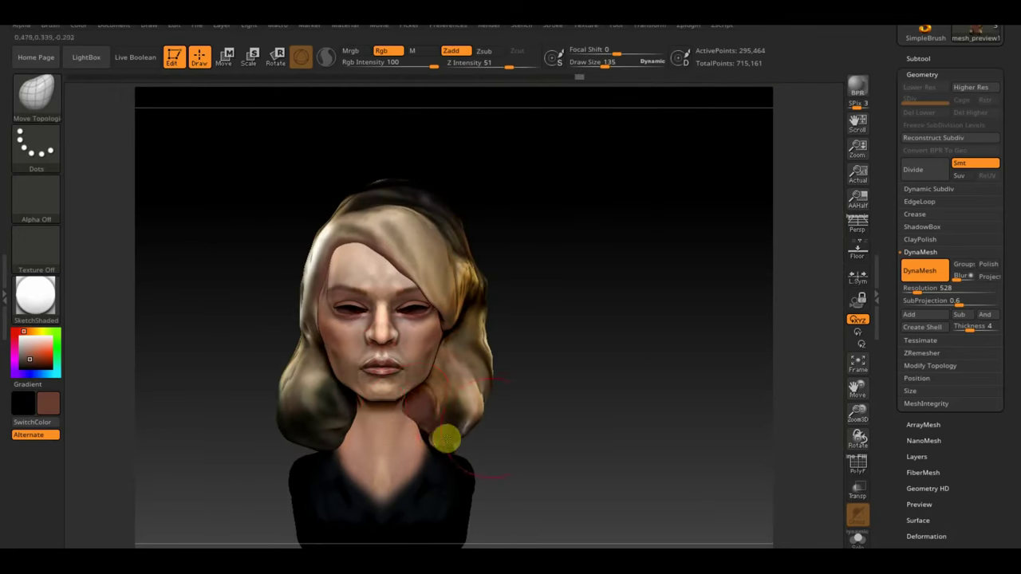
left_click_drag(446, 438, 424, 379)
Select ClayBuildup and overlay the reference photo, enlarged over the face.
key("b")
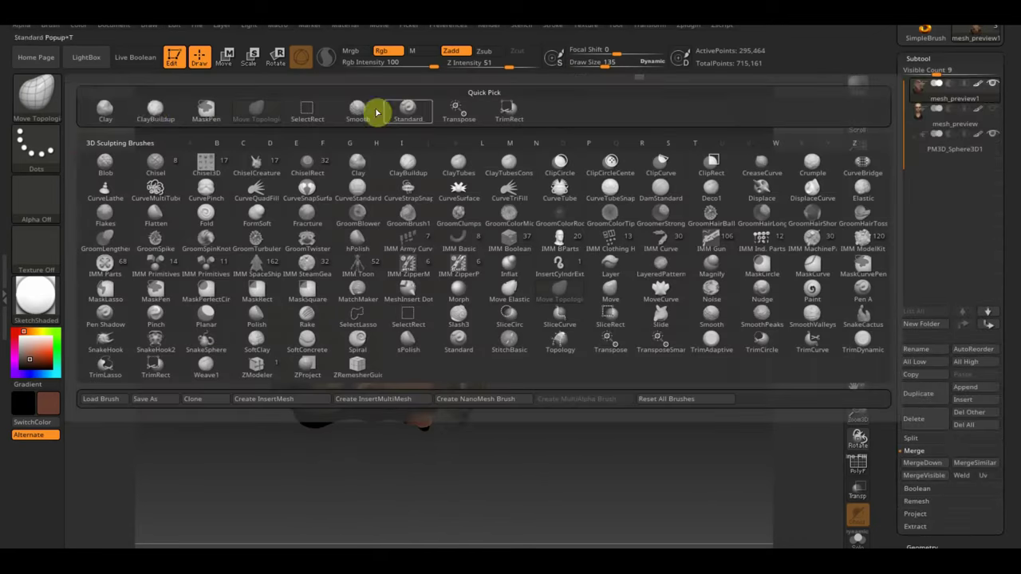
key("c")
key("b")
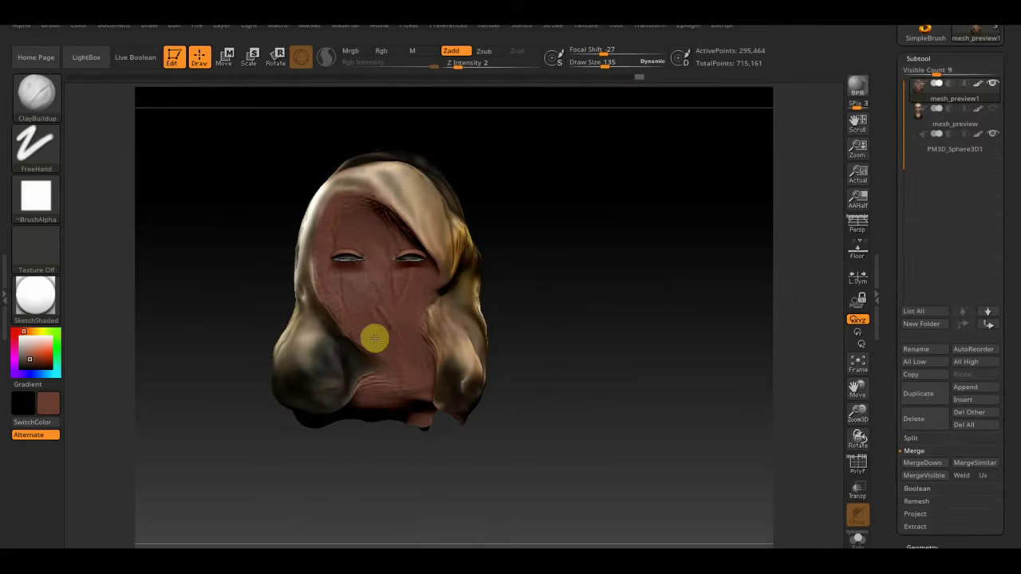
left_click_drag(404, 272, 414, 309)
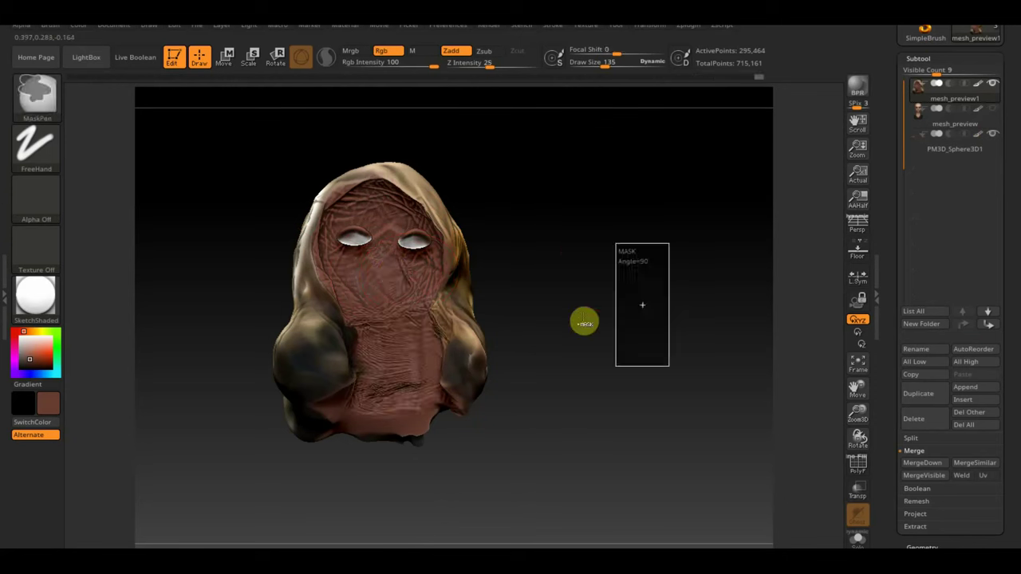
key("shift+z")
mouse_move(650, 384)
left_mouse_down()
mouse_move(734, 490)
mouse_move(727, 412)
mouse_move(713, 404)
mouse_move(741, 400)
left_mouse_up()
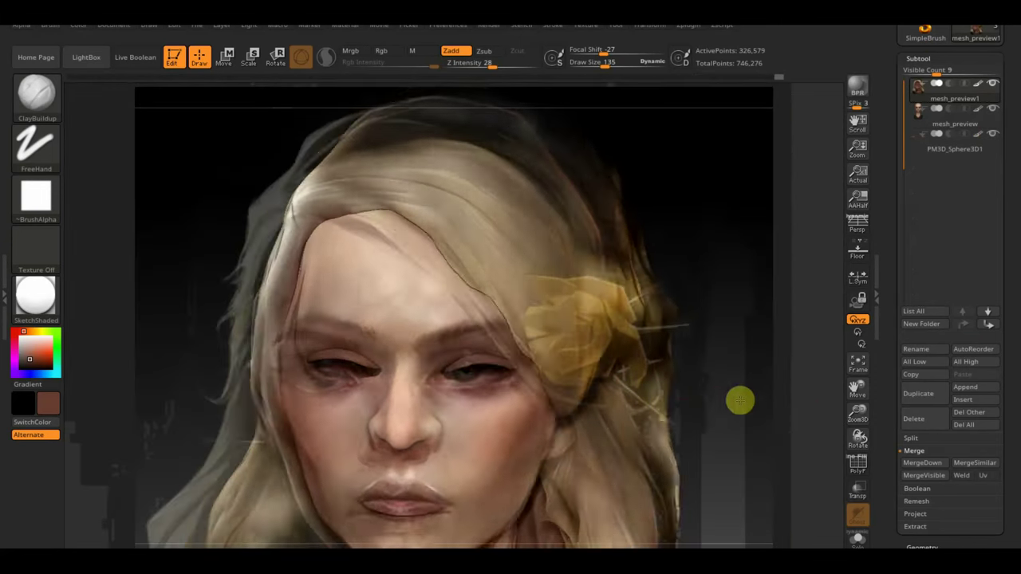
Reposition the reference photo over the face and paint through it with a smaller brush.
key("shift+z")
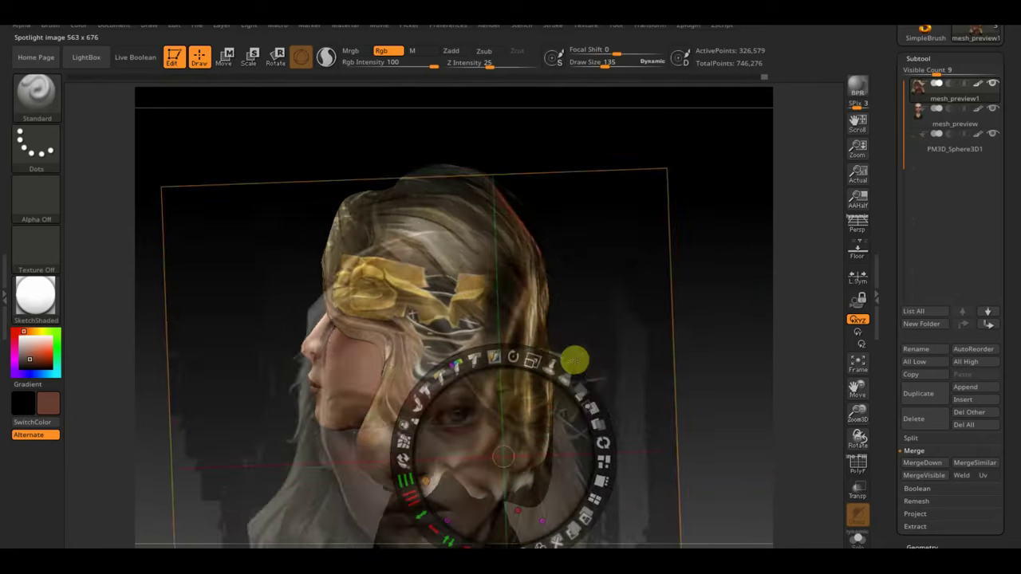
left_click_drag(576, 360, 502, 435)
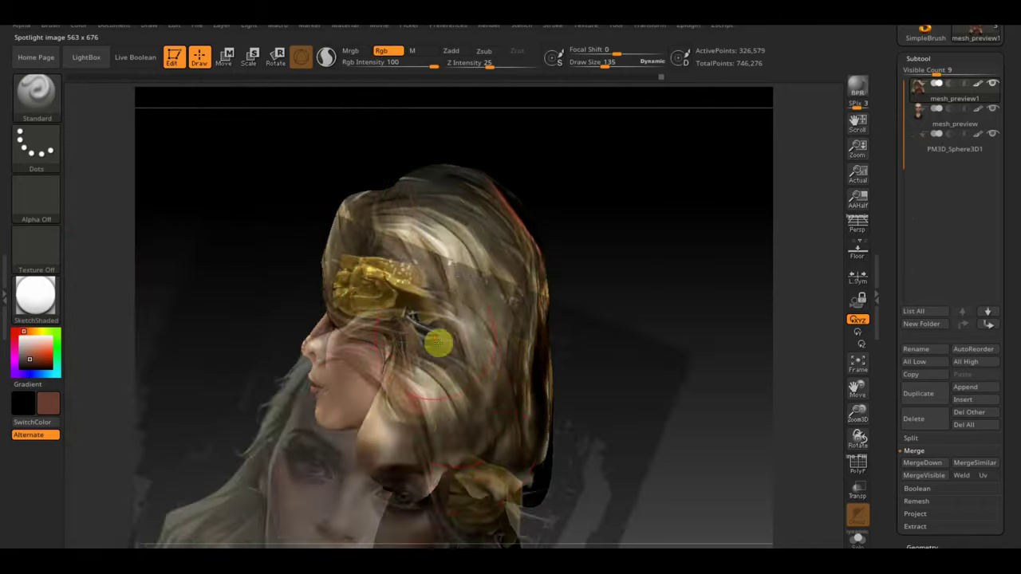
mouse_move(473, 463)
left_mouse_down()
mouse_move(502, 428)
mouse_move(540, 440)
mouse_move(559, 392)
left_mouse_up()
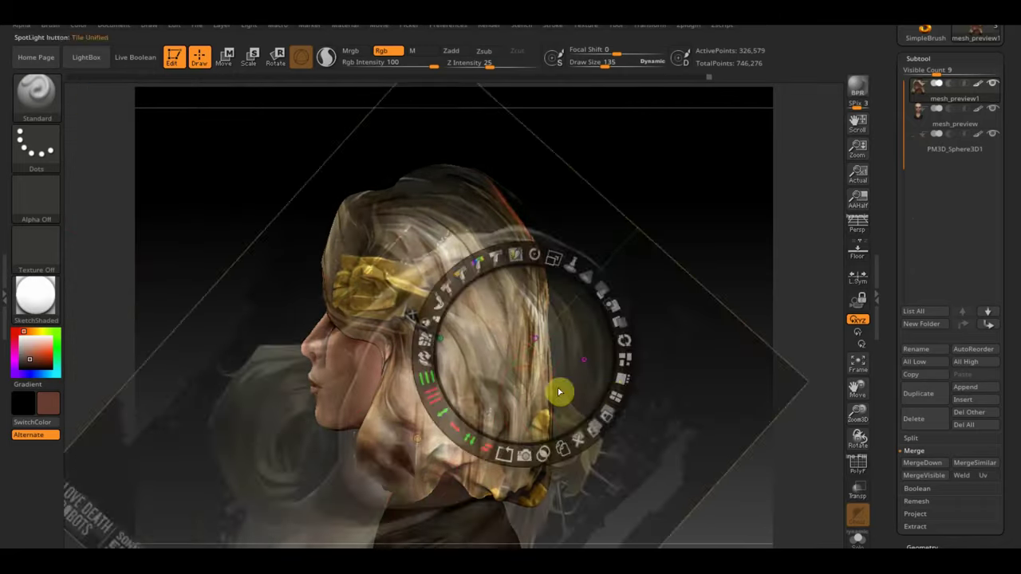
key("shift+z")
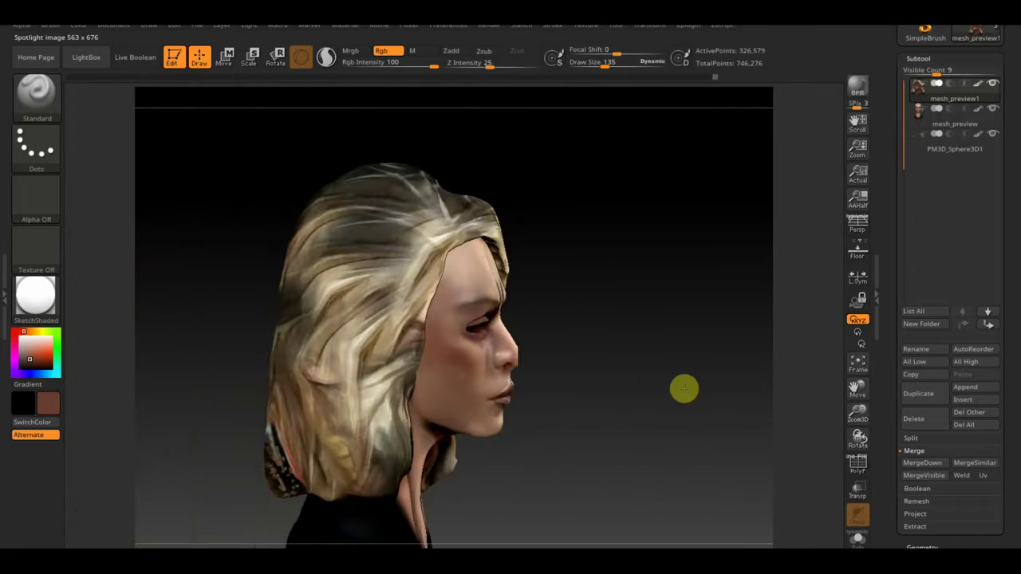
left_click_drag(597, 67, 591, 67)
key("shift+z")
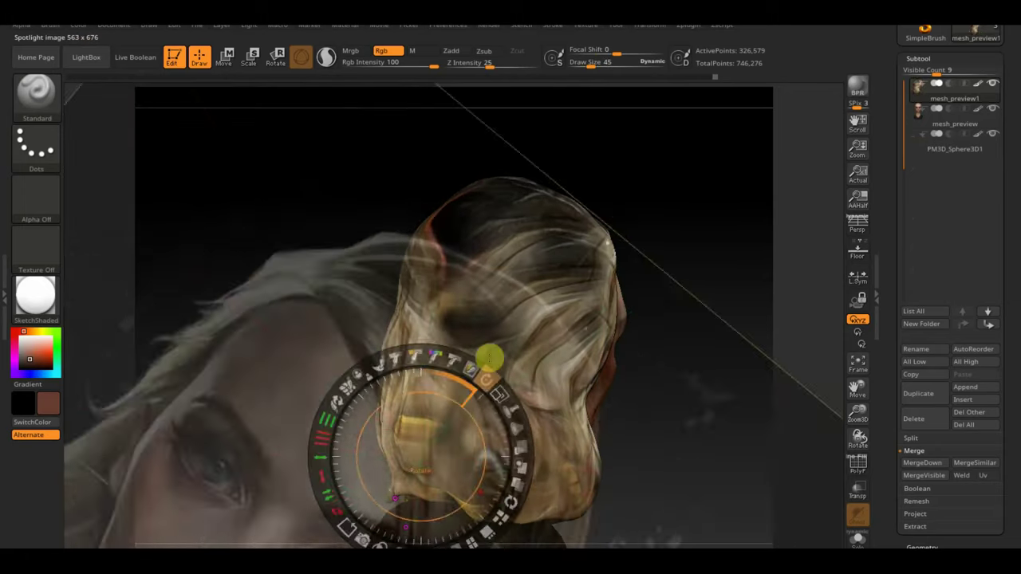
key("z")
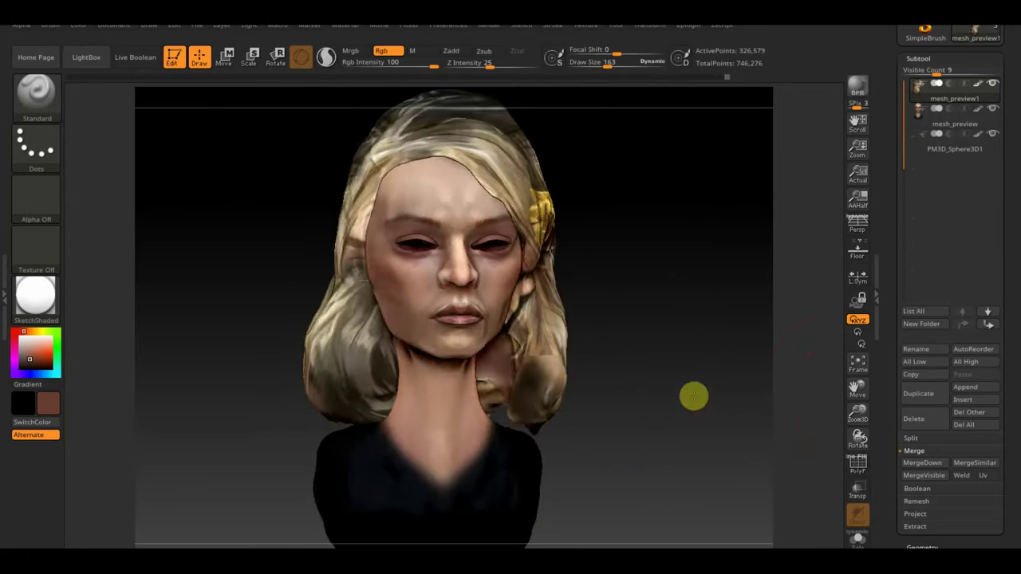
Mask the model using Masking > Mask By Color, then turn to a three-quarter view.
scroll(934, 474, "down", 5)
scroll(930, 487, "down", 5)
left_click(920, 404)
left_click(932, 146)
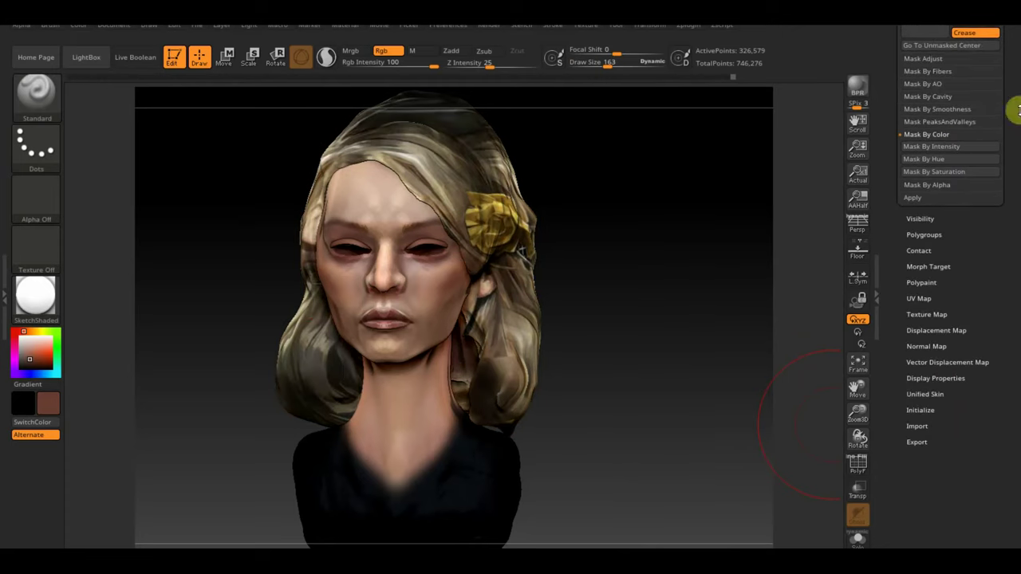
key("e")
mouse_move(424, 335)
left_mouse_down()
mouse_move(633, 289)
mouse_move(647, 221)
mouse_move(627, 245)
mouse_move(582, 176)
left_mouse_up()
key("q")
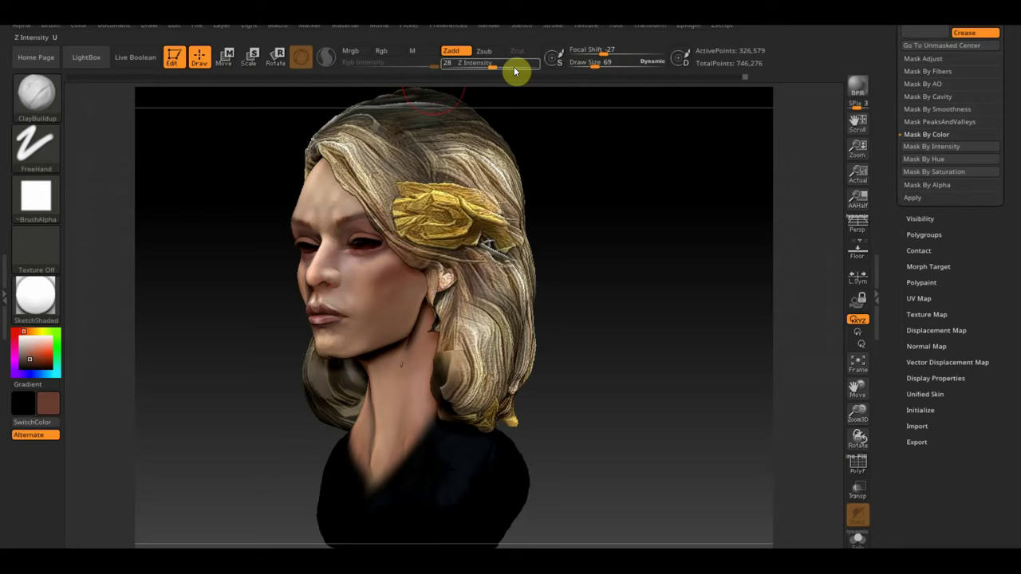
Work close-up on the face and rose, then check both profiles and return to front view.
left_click_drag(503, 84, 500, 74, "alt")
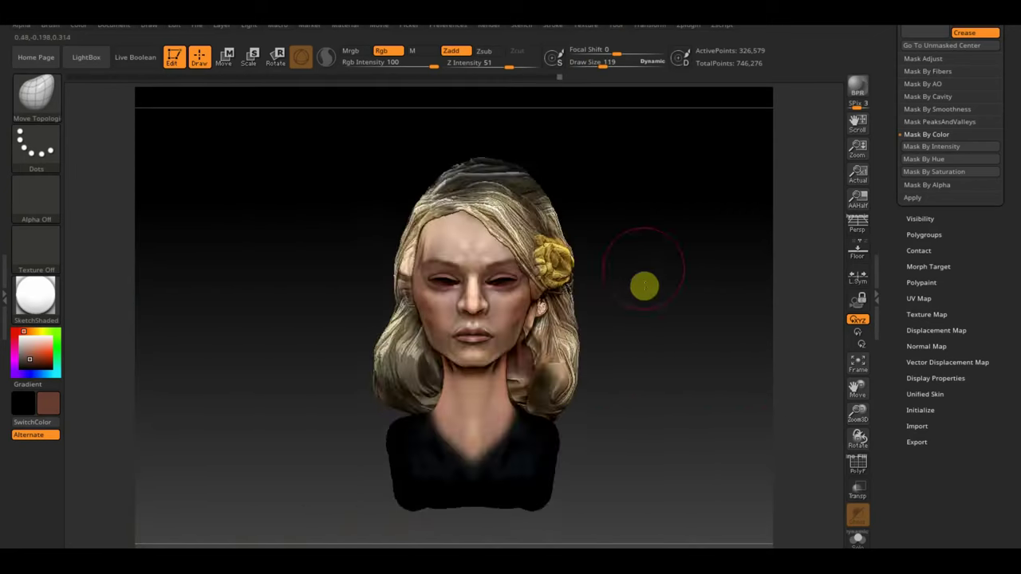
left_click_drag(604, 64, 618, 63)
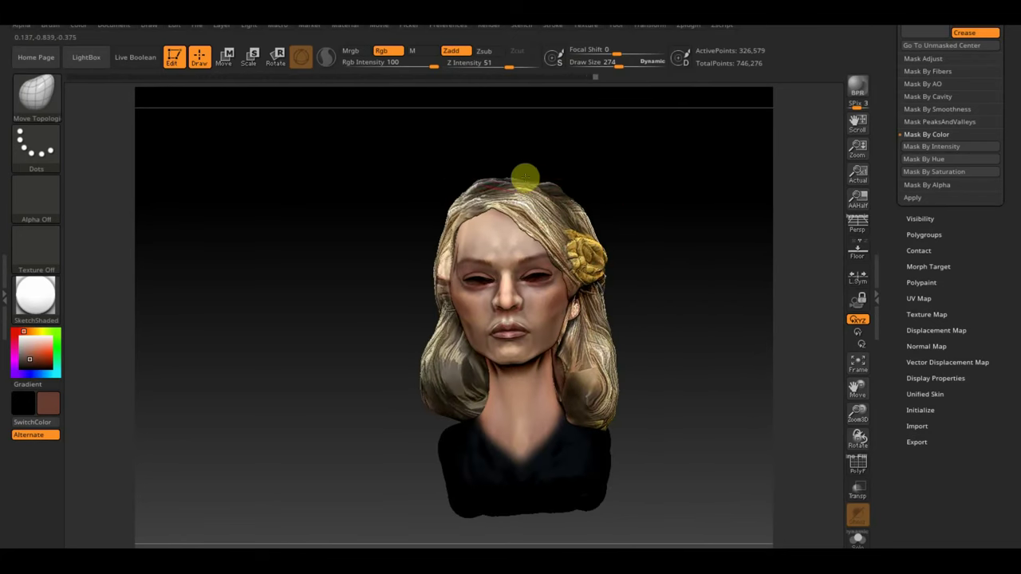
mouse_move(564, 159)
left_mouse_down()
mouse_move(531, 295)
mouse_move(384, 364)
mouse_move(427, 229)
left_mouse_up()
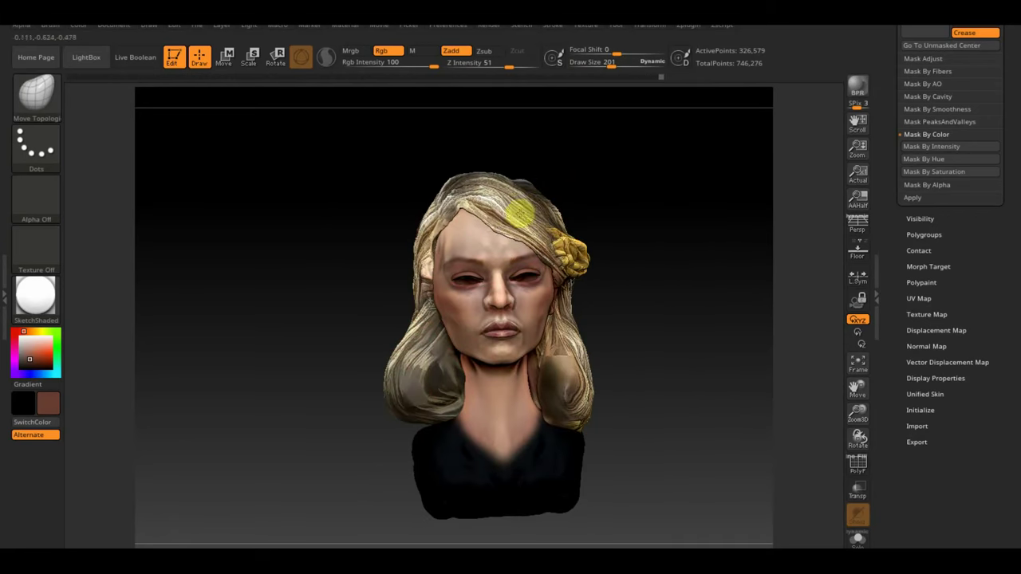
left_click_drag(540, 183, 479, 187)
mouse_move(537, 159)
left_mouse_down()
mouse_move(612, 266)
mouse_move(656, 258)
left_mouse_up()
mouse_move(548, 451)
left_mouse_down()
mouse_move(526, 430)
mouse_move(679, 452)
mouse_move(722, 443)
left_mouse_up()
Switch from Standard to ClayBuildup with a tiny draw size for fine hair strands.
key("b")
key("s")
key("t")
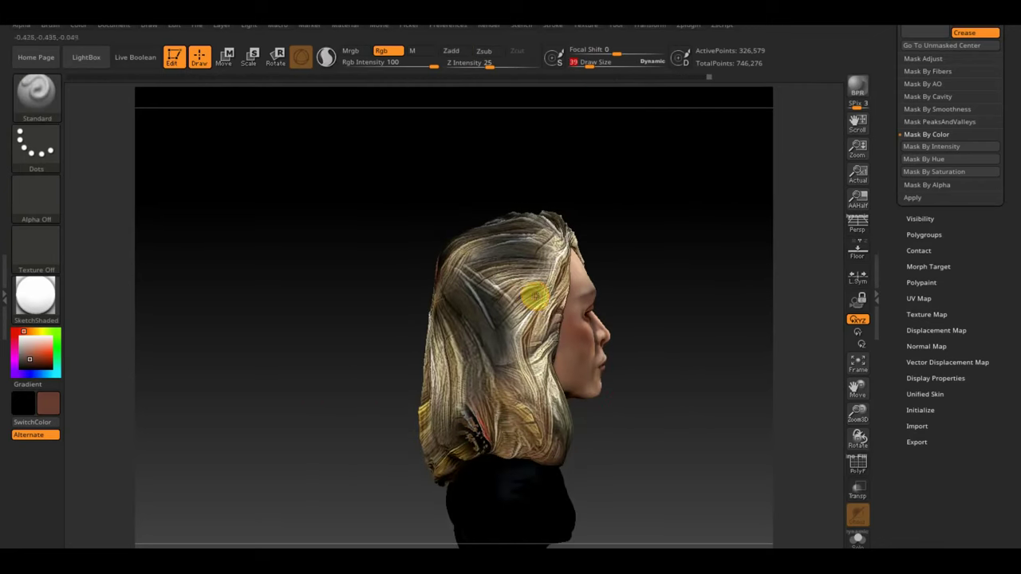
mouse_move(586, 79)
left_mouse_down()
mouse_move(450, 349)
mouse_move(486, 461)
mouse_move(592, 232)
mouse_move(506, 319)
mouse_move(565, 417)
left_mouse_up()
key("b")
key("c")
key("b")
left_click(589, 63)
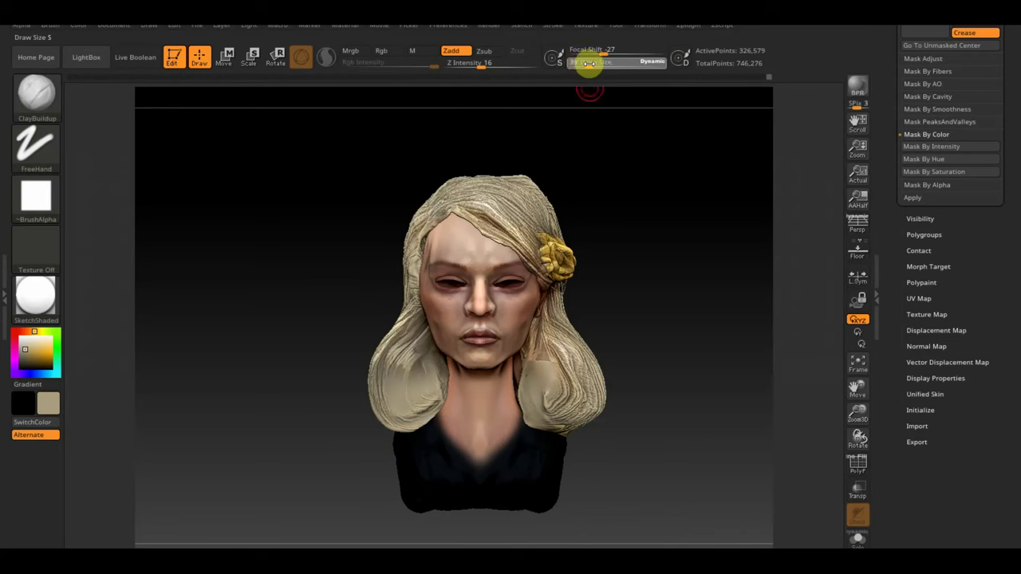
Sculpt fine ClayBuildup strands over the back and sides of the hair, including the rose side.
mouse_move(399, 300)
left_mouse_down()
mouse_move(526, 391)
mouse_move(581, 234)
left_mouse_up()
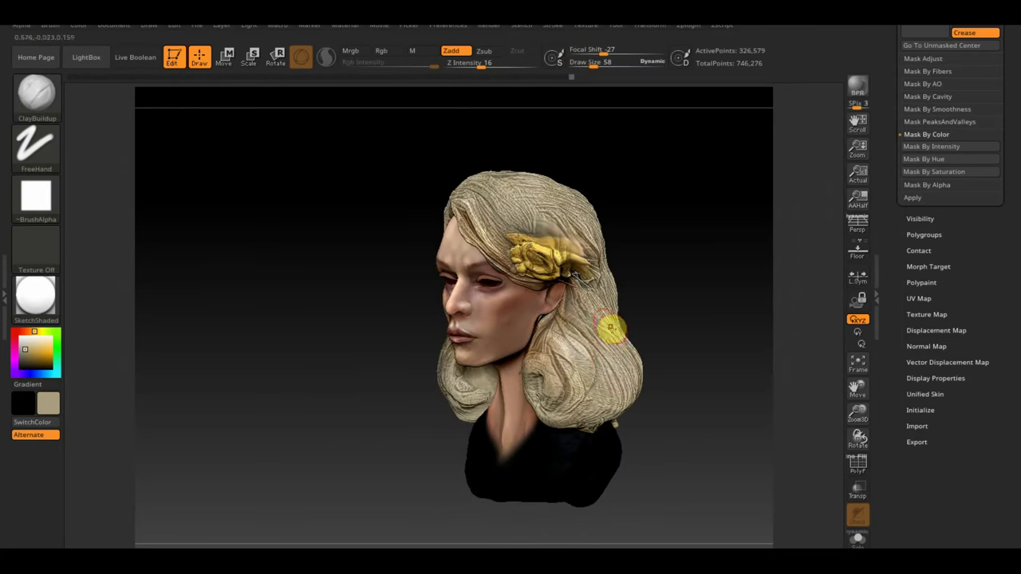
mouse_move(583, 276)
left_mouse_down()
mouse_move(569, 146)
mouse_move(674, 222)
mouse_move(533, 359)
left_mouse_up()
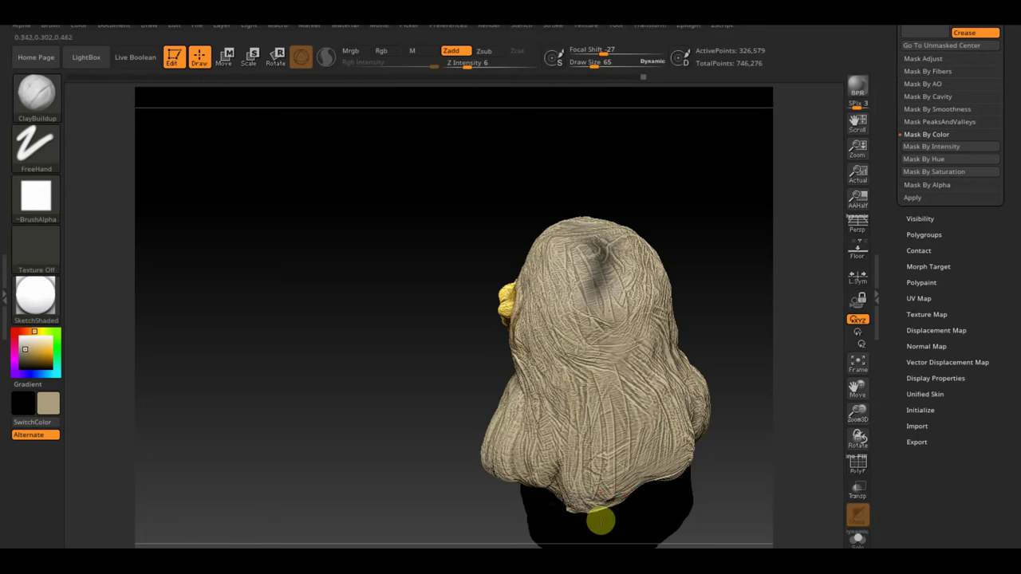
left_click_drag(599, 520, 658, 469)
mouse_move(603, 420)
left_mouse_down()
mouse_move(698, 381)
mouse_move(627, 484)
left_mouse_up()
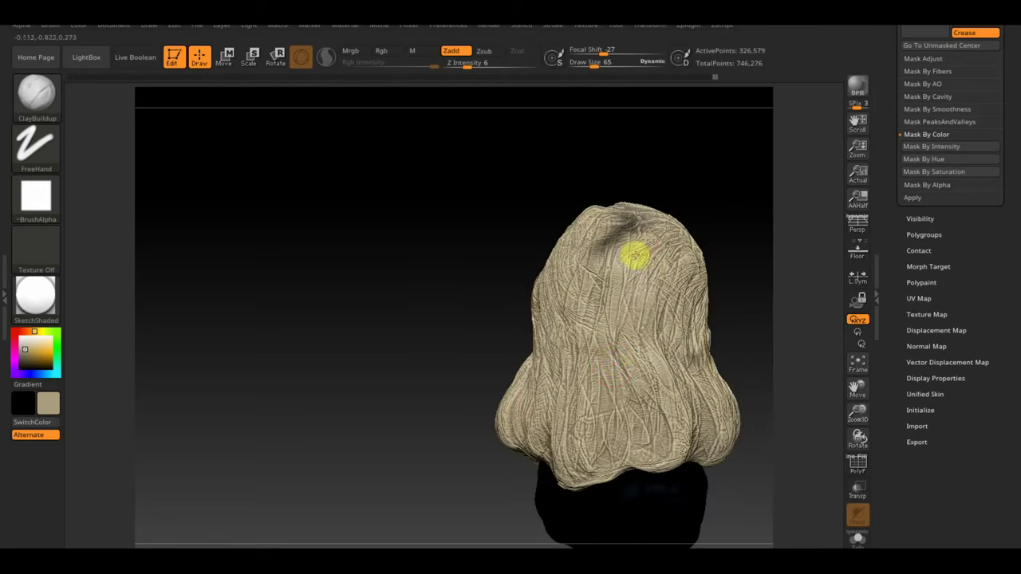
left_click_drag(706, 414, 638, 417)
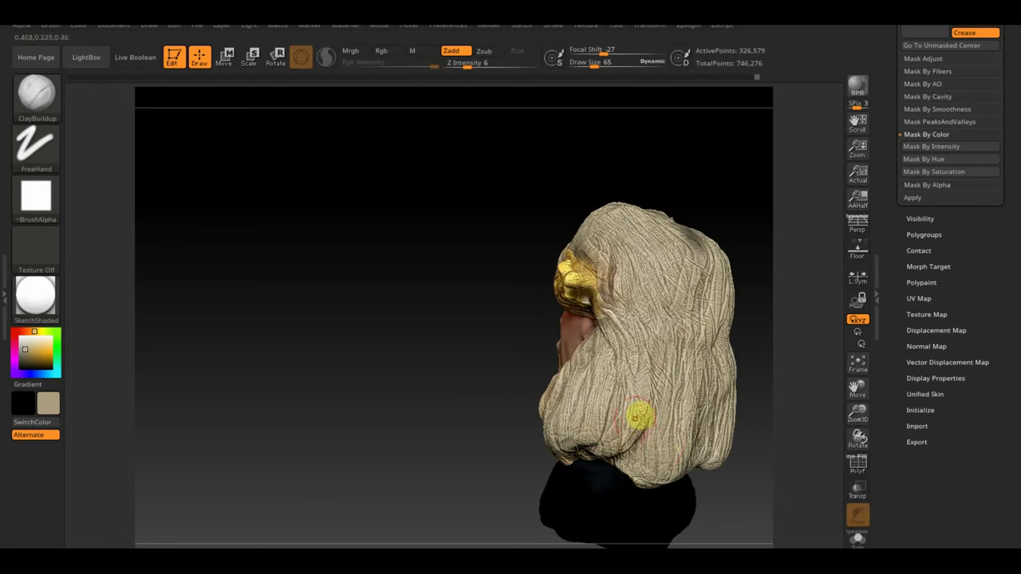
mouse_move(589, 253)
left_mouse_down()
mouse_move(485, 312)
mouse_move(503, 285)
left_mouse_up()
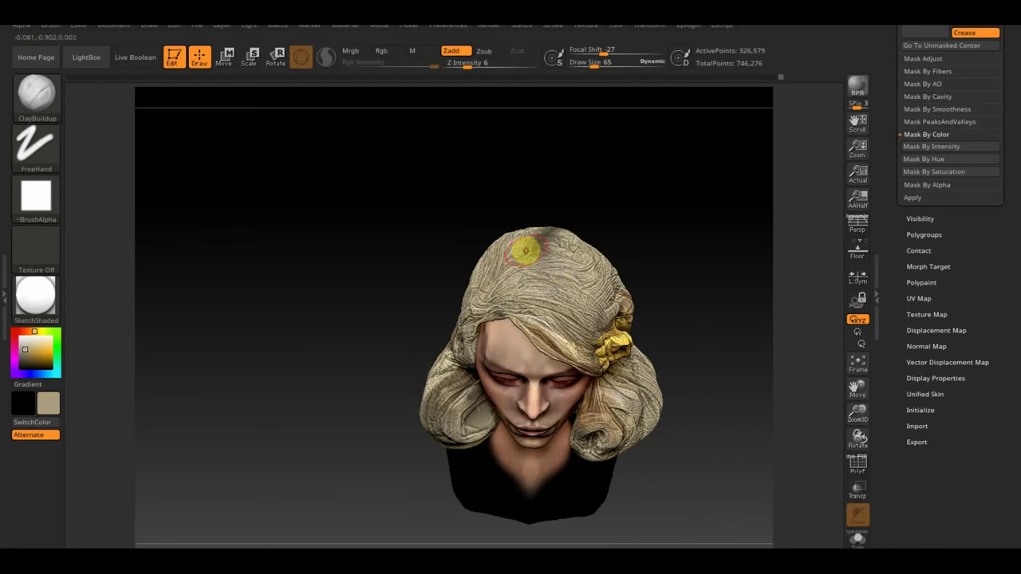
left_click_drag(518, 252, 704, 258)
Switch to Move Topological and select the head mesh subtool.
key("b")
key("m")
key("t")
mouse_move(629, 336)
left_mouse_down()
mouse_move(663, 490)
mouse_move(479, 492)
mouse_move(497, 506)
mouse_move(361, 501)
mouse_move(280, 371)
mouse_move(269, 376)
left_mouse_up()
mouse_move(398, 296)
left_mouse_down()
mouse_move(347, 346)
mouse_move(588, 326)
left_mouse_up()
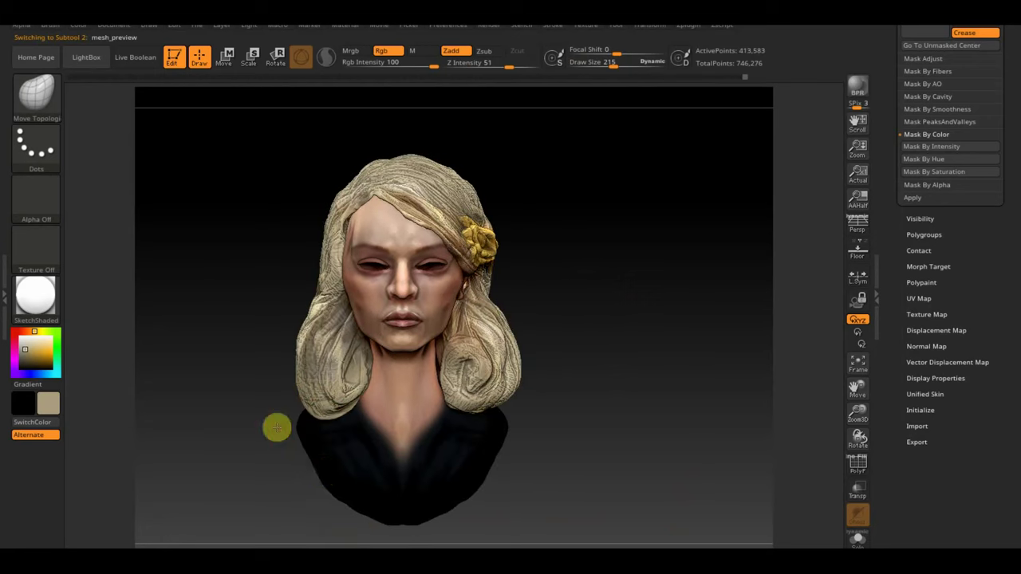
Slice the lower bust flat with the TrimCurve brush.
left_click_drag(317, 435, 429, 437)
left_click_drag(391, 507, 460, 509)
left_click_drag(408, 533, 490, 438)
key("b")
key("t")
key("c")
left_click_drag(730, 296, 574, 361)
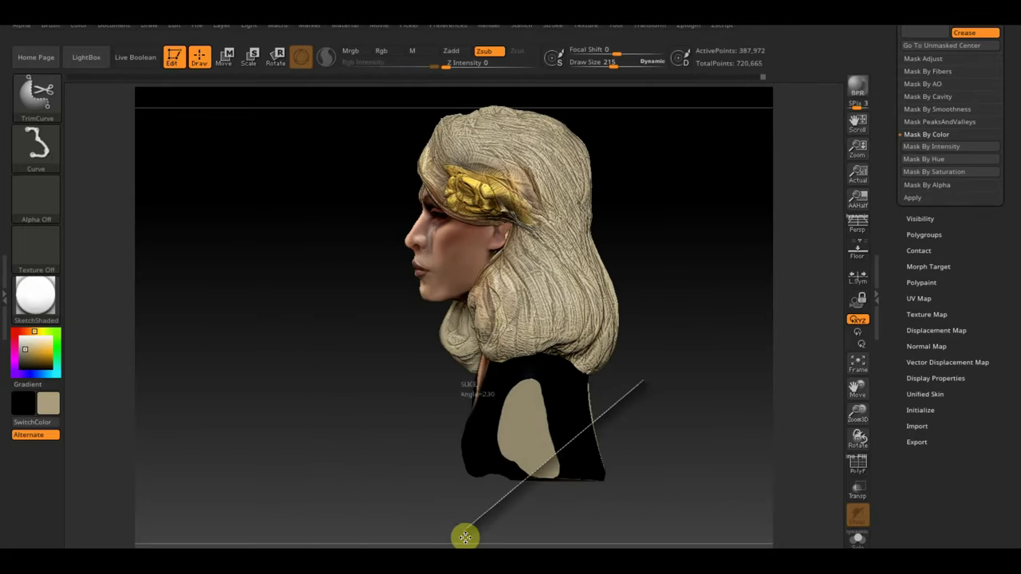
left_click_drag(659, 523, 468, 537, "ctrl+shift")
mouse_move(583, 501)
left_mouse_down()
mouse_move(672, 410)
mouse_move(391, 449)
left_mouse_up()
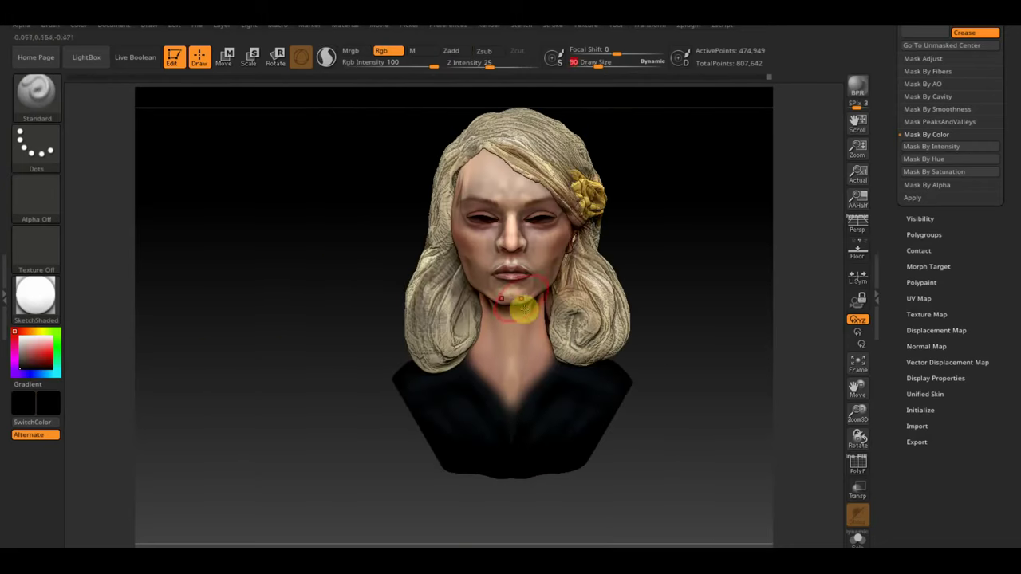
Pick ClayBuildup and place the reference image beside the bust.
key("b")
left_click(152, 119)
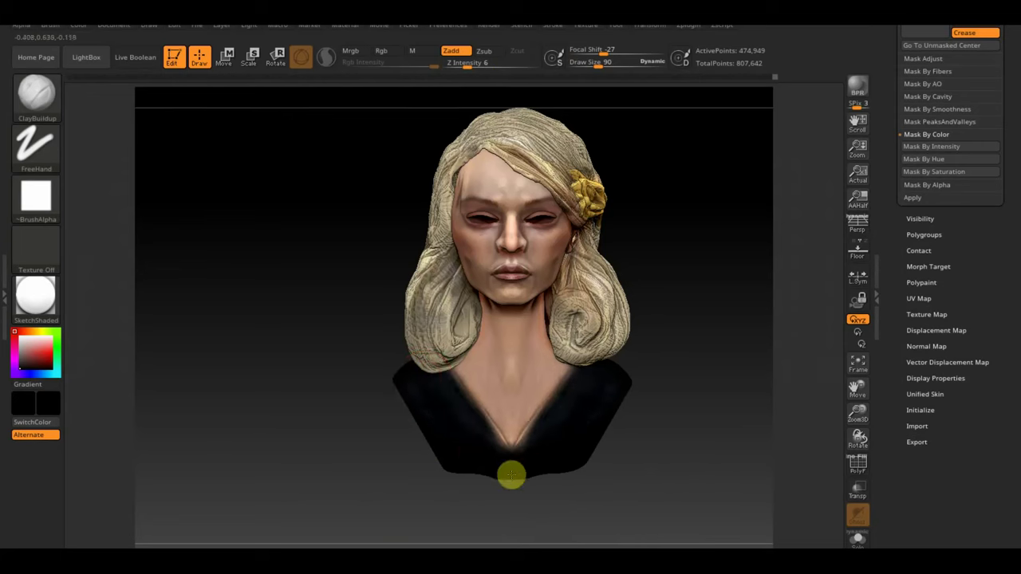
mouse_move(432, 369)
left_mouse_down()
mouse_move(388, 395)
mouse_move(506, 485)
mouse_move(657, 455)
mouse_move(597, 383)
mouse_move(511, 426)
mouse_move(679, 399)
mouse_move(675, 360)
left_mouse_up()
key("shift+z")
mouse_move(319, 311)
left_mouse_down()
mouse_move(654, 216)
mouse_move(376, 296)
left_mouse_up()
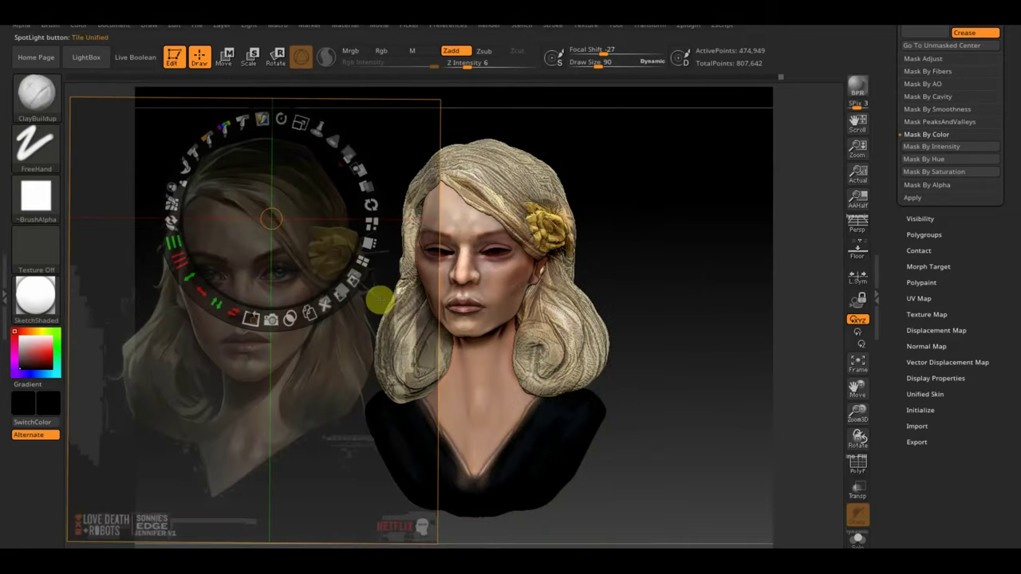
Shift the bust beside the reference and pull the cheek and jaw outline with Move Topological.
key("shift+z")
left_click_drag(388, 205, 732, 292, "alt")
key("b")
key("m")
key("t")
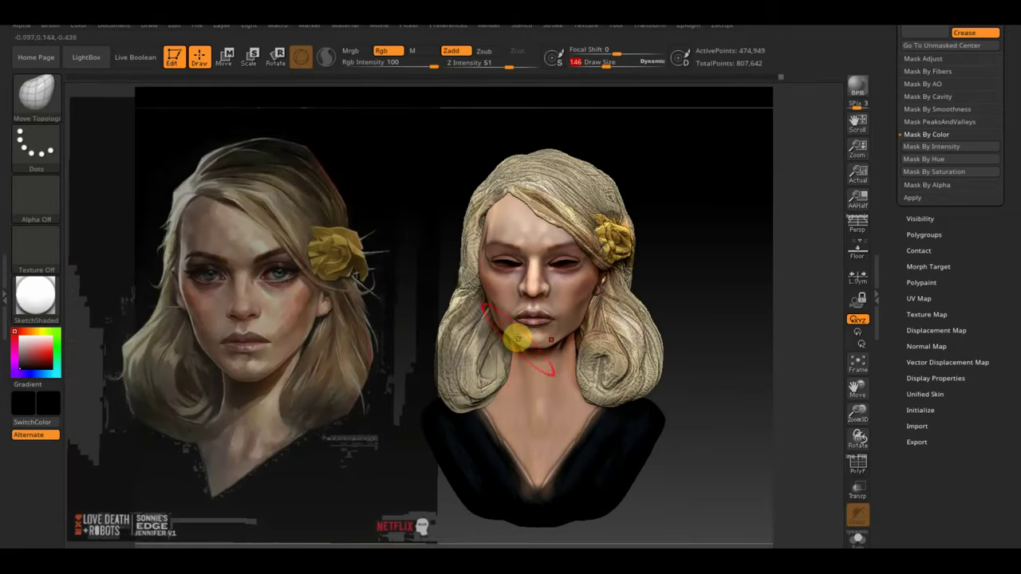
left_click_drag(588, 313, 623, 313)
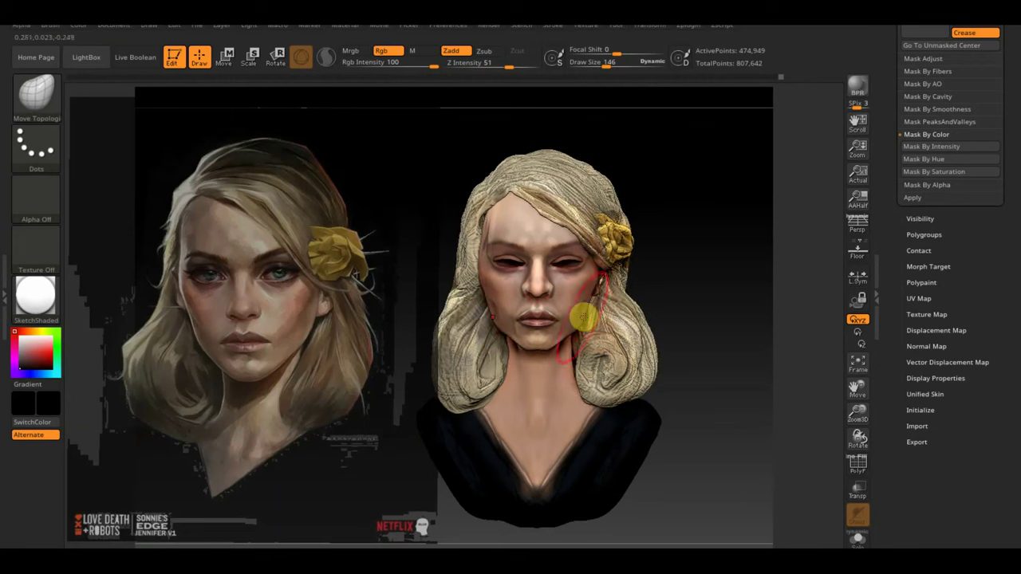
Compare the bust with the reference from above, below, front and three-quarter views.
mouse_move(678, 344)
left_mouse_down()
mouse_move(700, 348)
mouse_move(586, 327)
mouse_move(720, 230)
mouse_move(729, 275)
mouse_move(698, 287)
mouse_move(657, 178)
mouse_move(733, 243)
left_mouse_up()
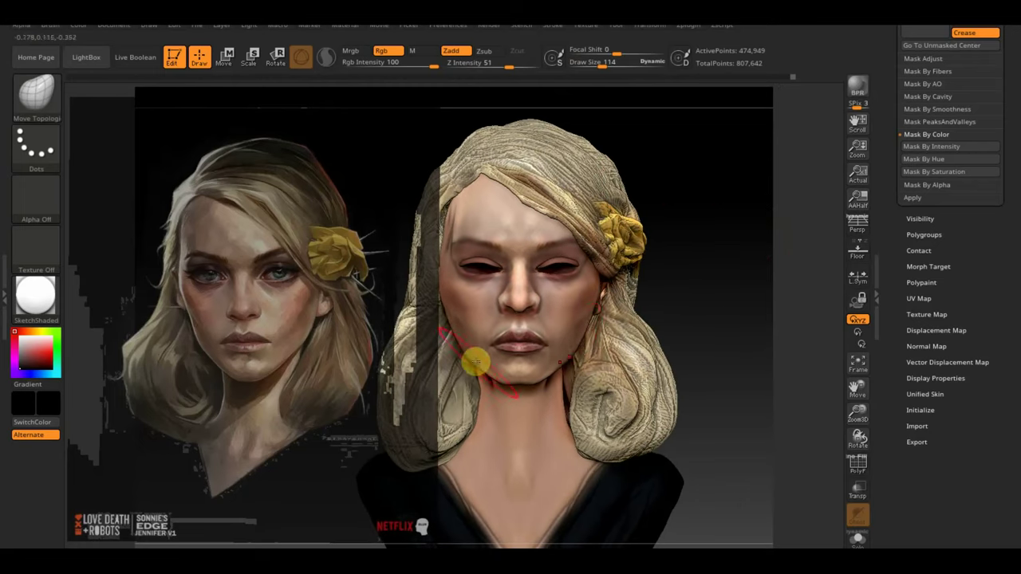
mouse_move(494, 390)
left_mouse_down()
mouse_move(750, 292)
mouse_move(493, 257)
left_mouse_up()
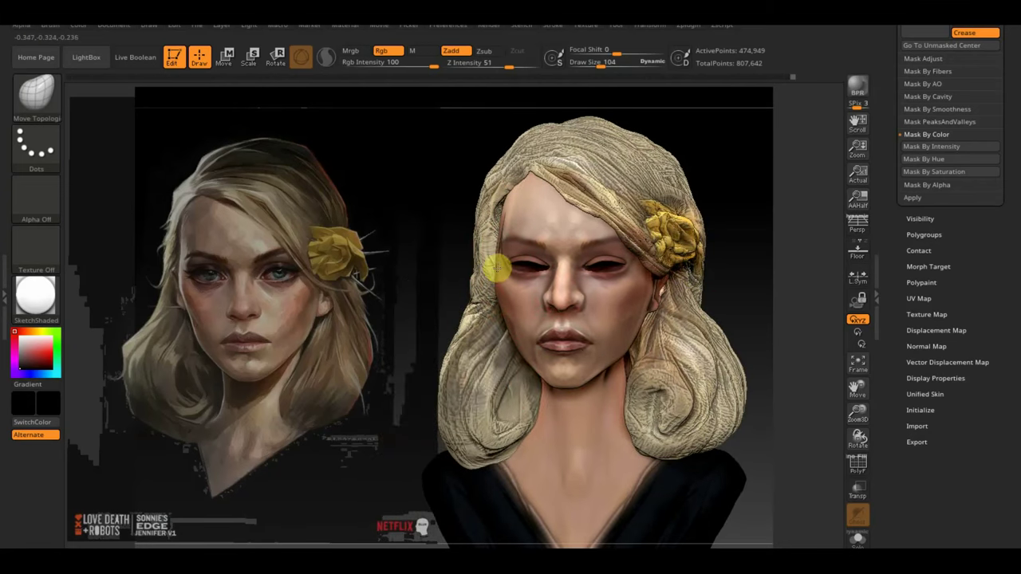
mouse_move(418, 228)
left_mouse_down()
mouse_move(504, 324)
mouse_move(771, 388)
mouse_move(743, 497)
mouse_move(500, 325)
mouse_move(617, 395)
left_mouse_up()
mouse_move(540, 438)
left_mouse_down()
mouse_move(758, 369)
mouse_move(761, 383)
mouse_move(745, 301)
mouse_move(583, 299)
left_mouse_up()
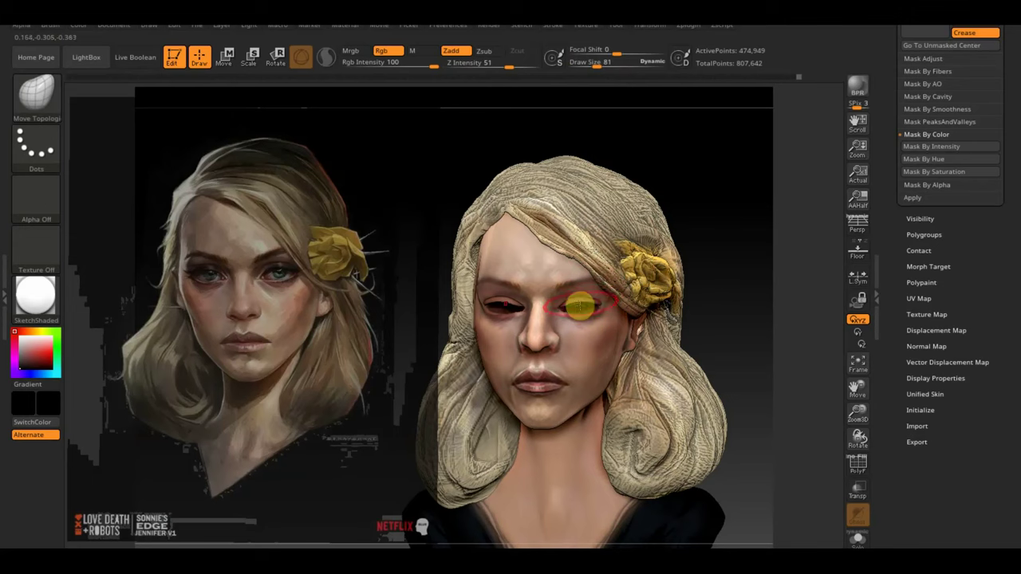
mouse_move(586, 303)
left_mouse_down()
mouse_move(707, 290)
mouse_move(605, 311)
mouse_move(588, 286)
left_mouse_up()
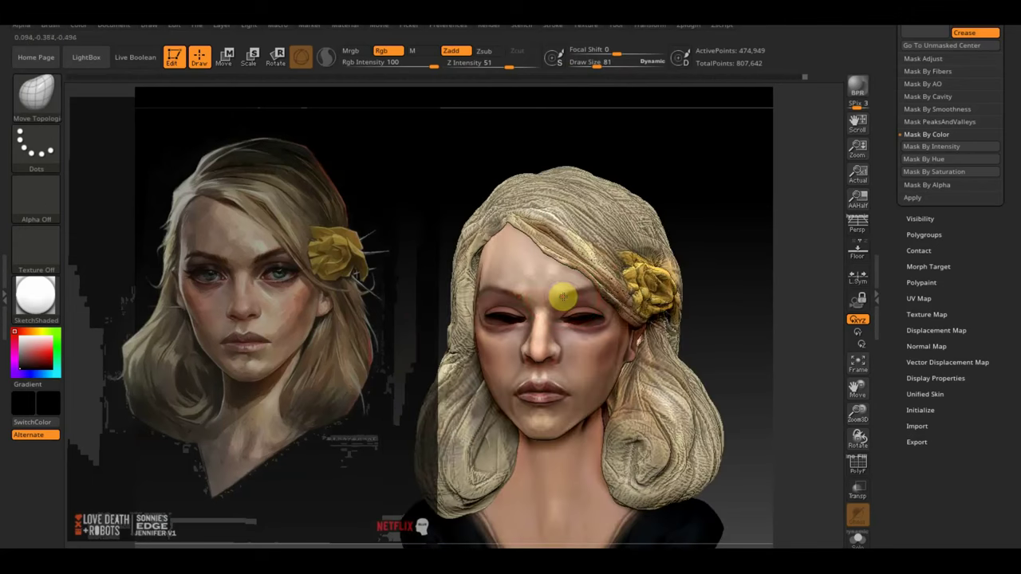
mouse_move(501, 315)
left_mouse_down()
mouse_move(710, 283)
mouse_move(486, 306)
mouse_move(709, 319)
mouse_move(613, 319)
mouse_move(725, 280)
mouse_move(474, 304)
left_mouse_up()
left_click_drag(511, 265, 640, 243)
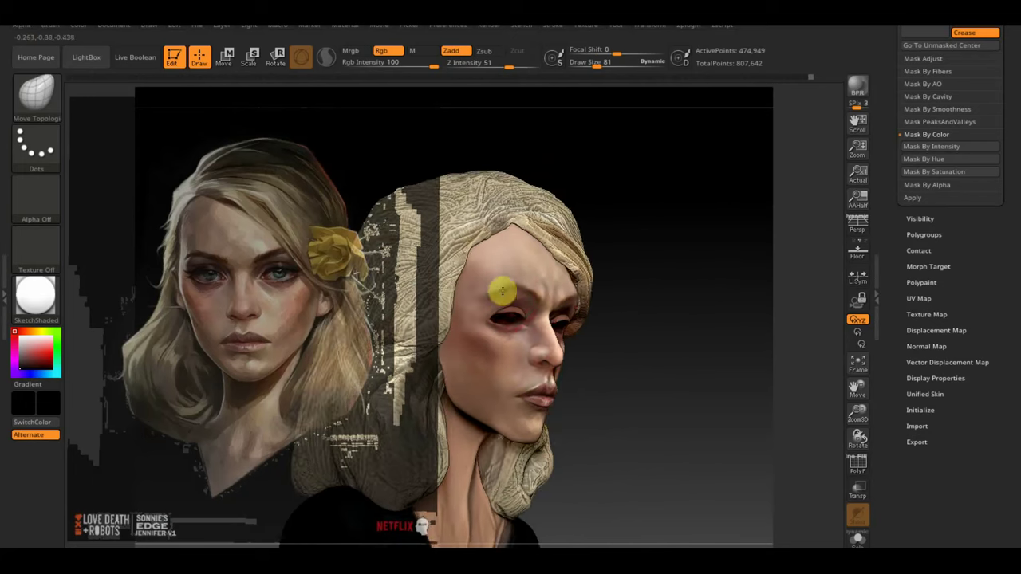
left_click_drag(490, 304, 488, 322)
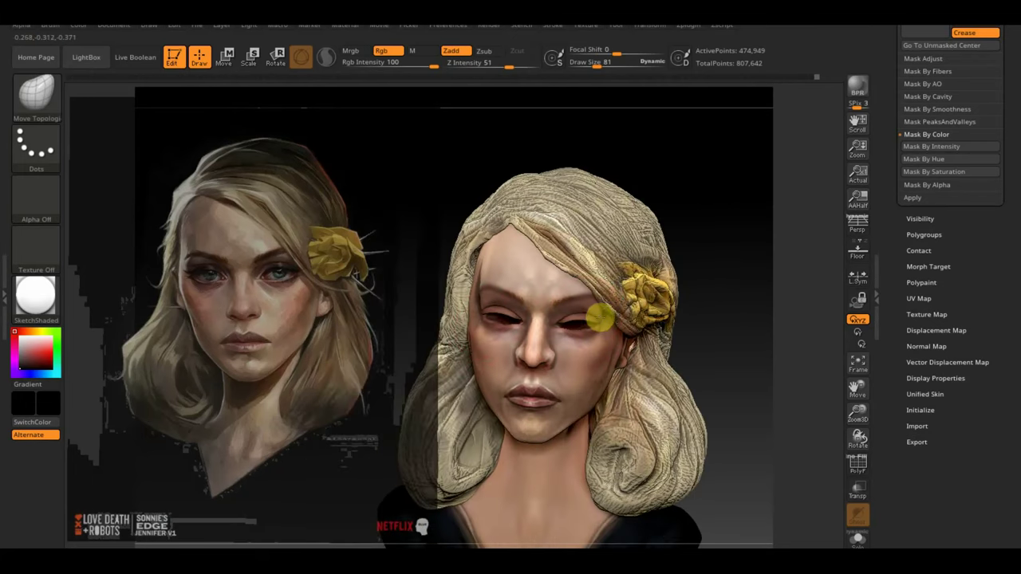
left_click_drag(600, 318, 608, 327)
scroll(1010, 171, "up", 5)
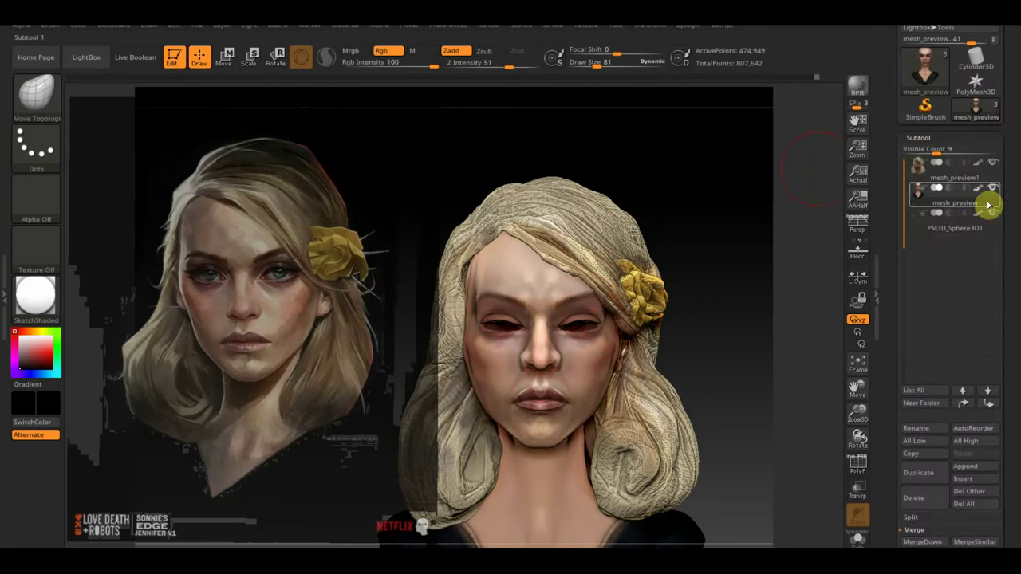
Hide the hair subtool, then smooth the side of the face and build up the cheek.
left_click(993, 162)
left_click_drag(691, 376, 735, 369)
left_click_drag(467, 285, 460, 276)
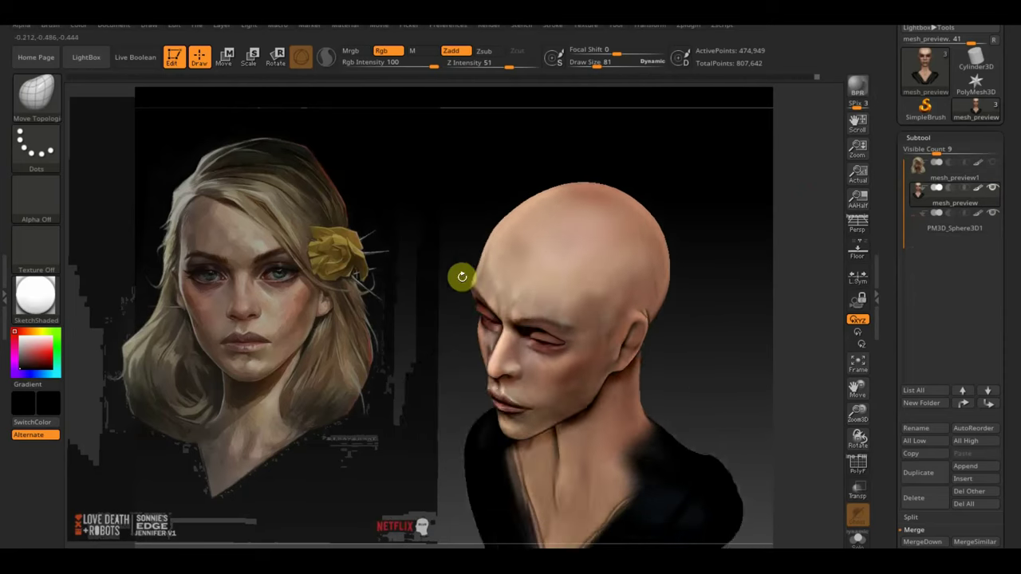
mouse_move(490, 234)
left_mouse_down("shift")
mouse_move(704, 216)
mouse_move(672, 406)
left_mouse_up("shift")
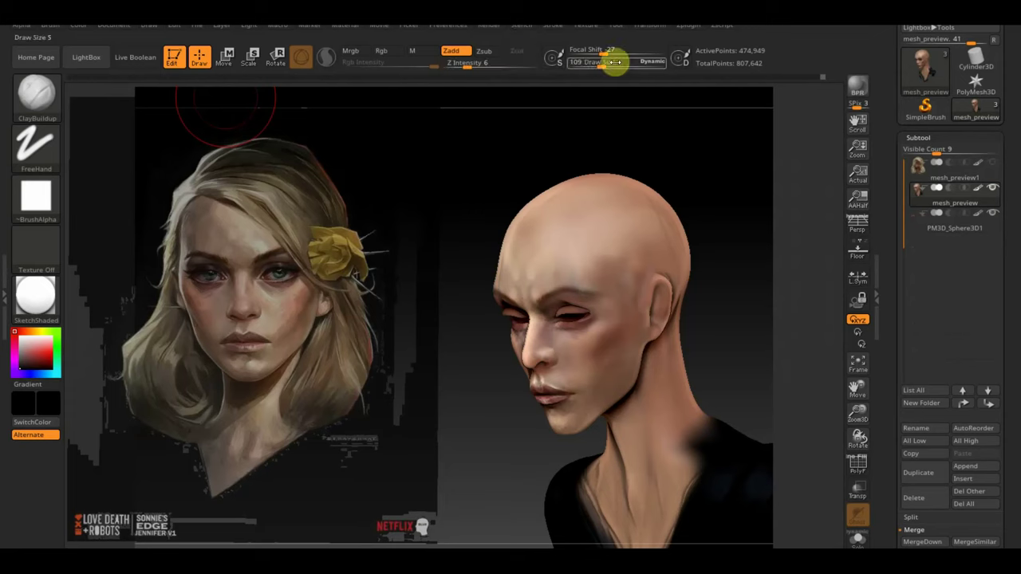
left_click_drag(611, 120, 601, 343)
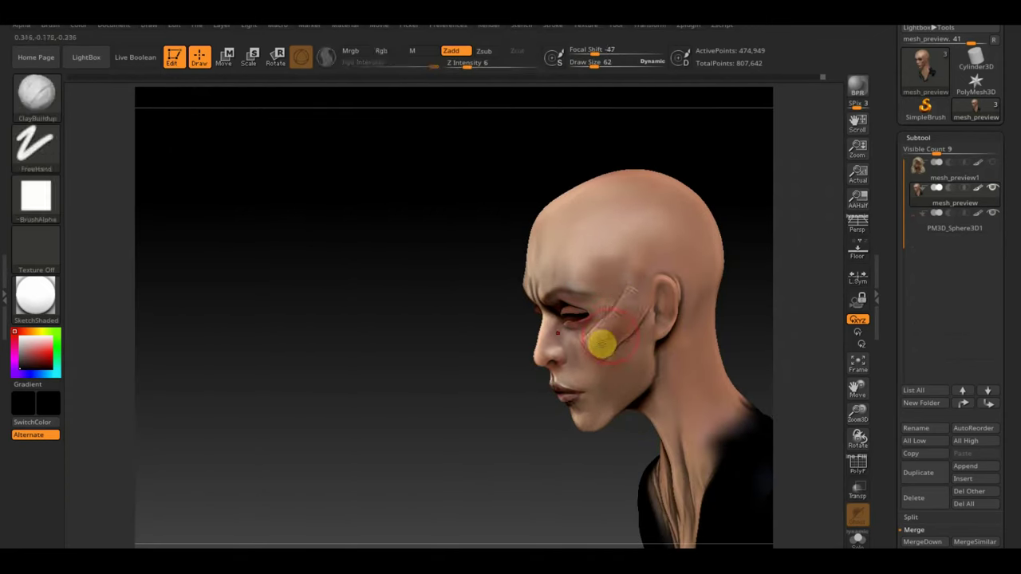
Push the jawline near the ear into shape and check the head from the back and three-quarter view.
mouse_move(633, 311)
left_mouse_down()
mouse_move(455, 178)
mouse_move(675, 311)
mouse_move(631, 312)
left_mouse_up()
left_click_drag(591, 62, 598, 64)
left_click_drag(614, 160, 624, 305)
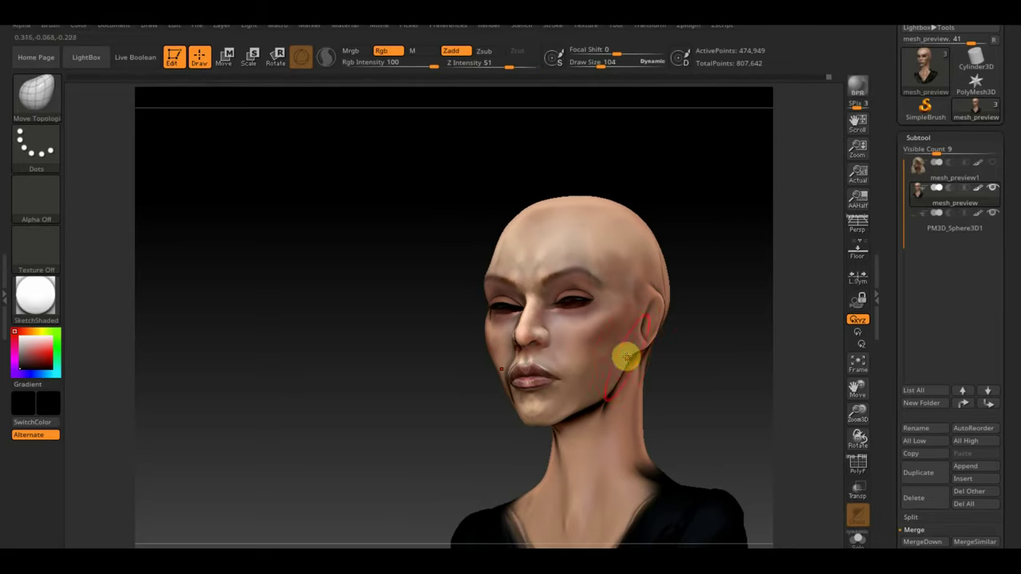
left_click_drag(598, 62, 593, 62)
mouse_move(593, 364)
left_mouse_down()
mouse_move(637, 333)
mouse_move(629, 310)
left_mouse_up()
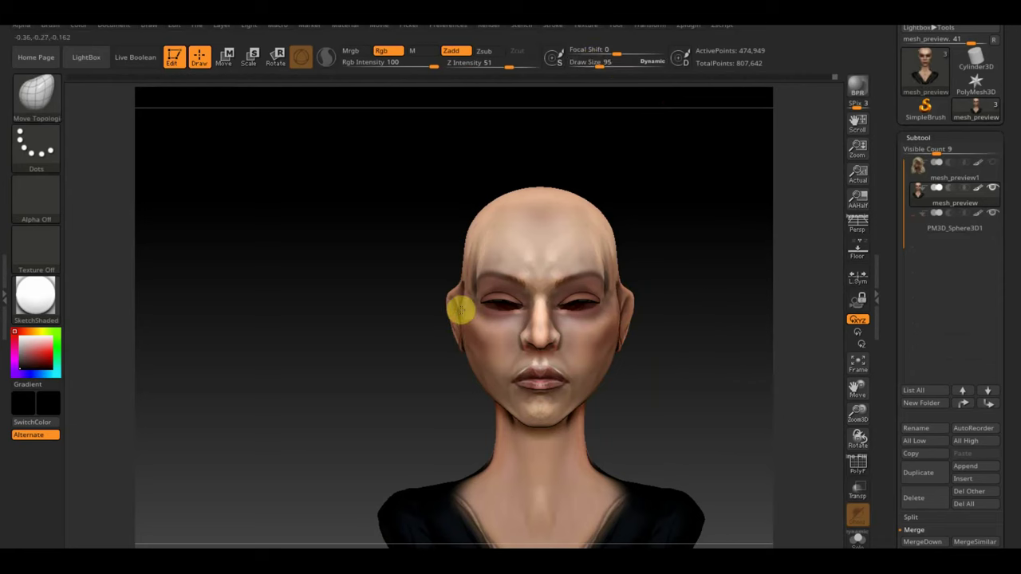
mouse_move(470, 377)
left_mouse_down()
mouse_move(580, 376)
mouse_move(530, 416)
left_mouse_up()
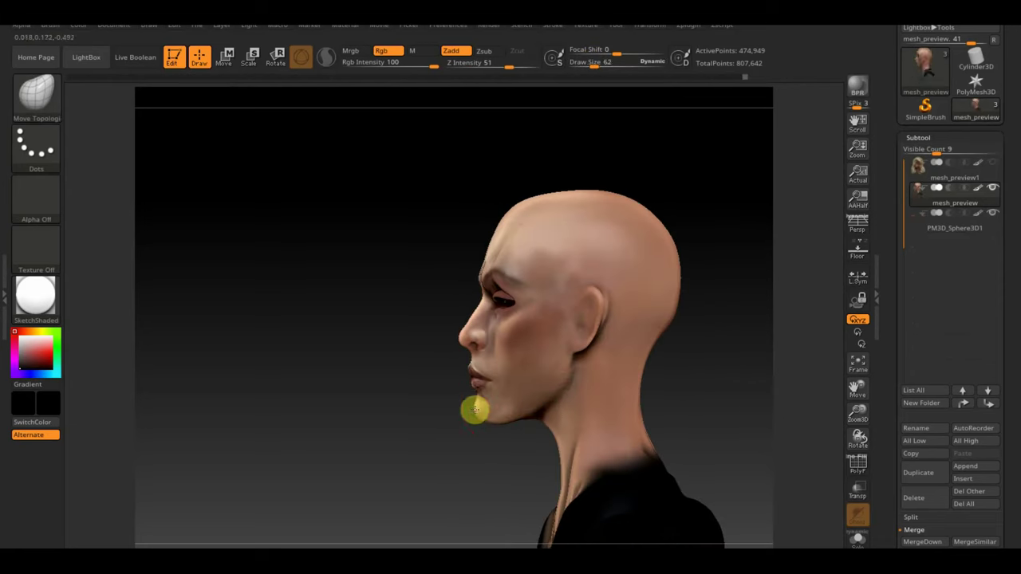
left_click_drag(398, 392, 479, 390)
Unhide the hair, switch to perspective view, and select the hair subtool.
left_click(992, 162)
mouse_move(679, 267)
left_mouse_down()
mouse_move(683, 285)
mouse_move(635, 333)
mouse_move(672, 342)
mouse_move(556, 348)
mouse_move(711, 299)
mouse_move(702, 276)
mouse_move(704, 317)
mouse_move(640, 217)
left_mouse_up()
key("p")
key("p")
left_click(932, 185)
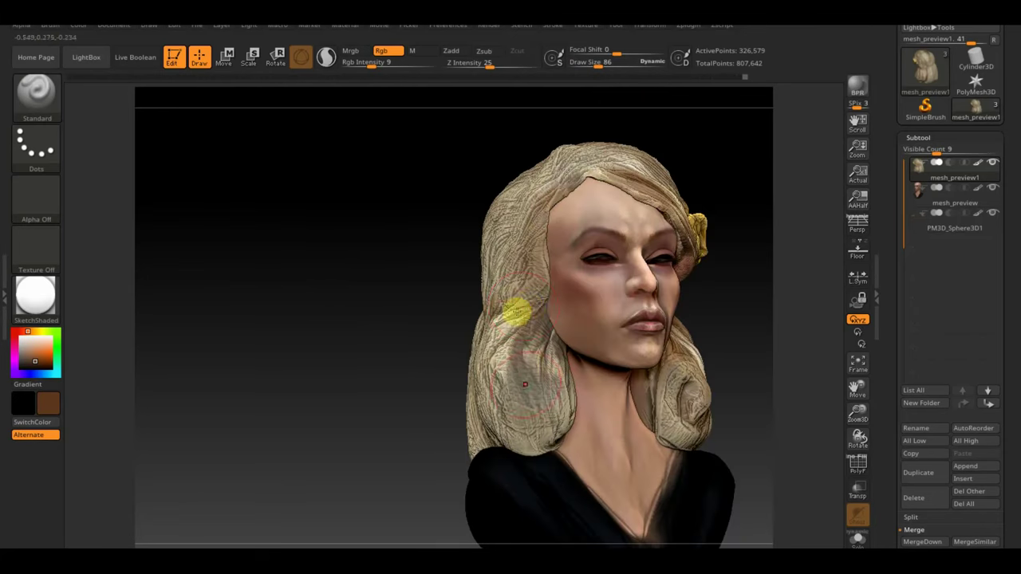
left_click_drag(439, 244, 548, 185)
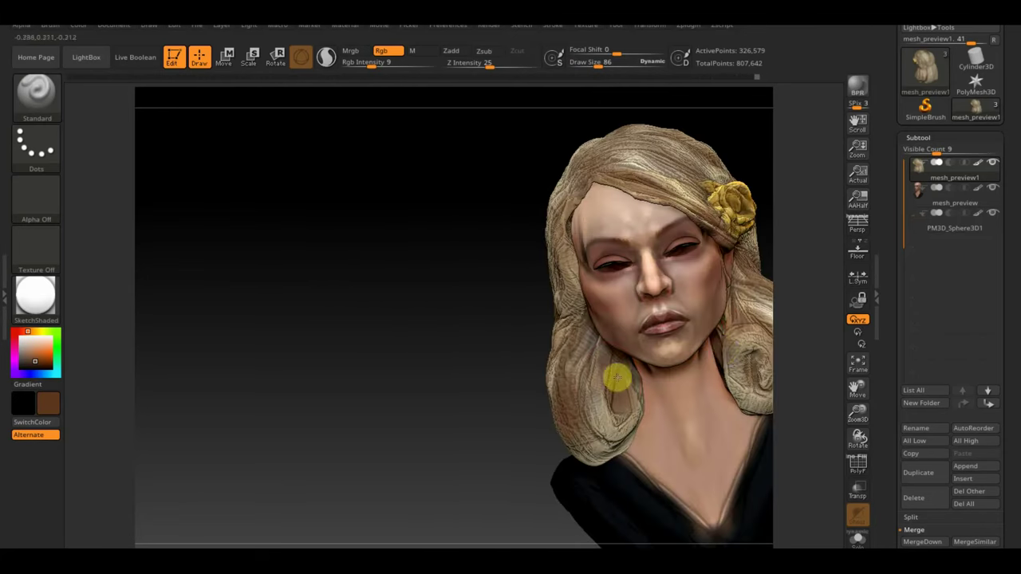
Select the face and body subtool and BPR-render the bust at a slightly tilted angle.
left_click(449, 438, "alt")
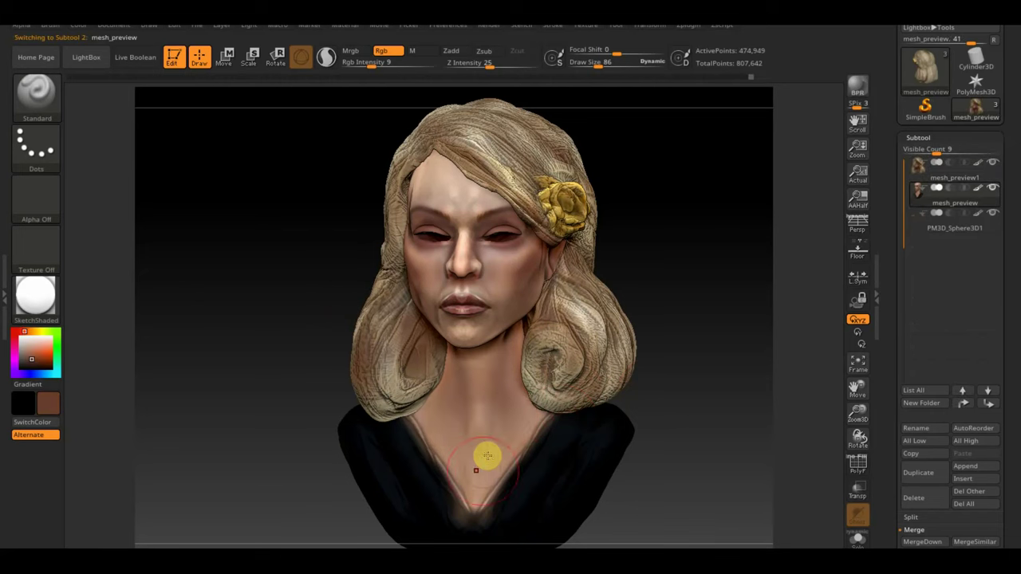
mouse_move(596, 484)
left_mouse_down()
mouse_move(678, 447)
mouse_move(670, 402)
left_mouse_up()
left_click(857, 85)
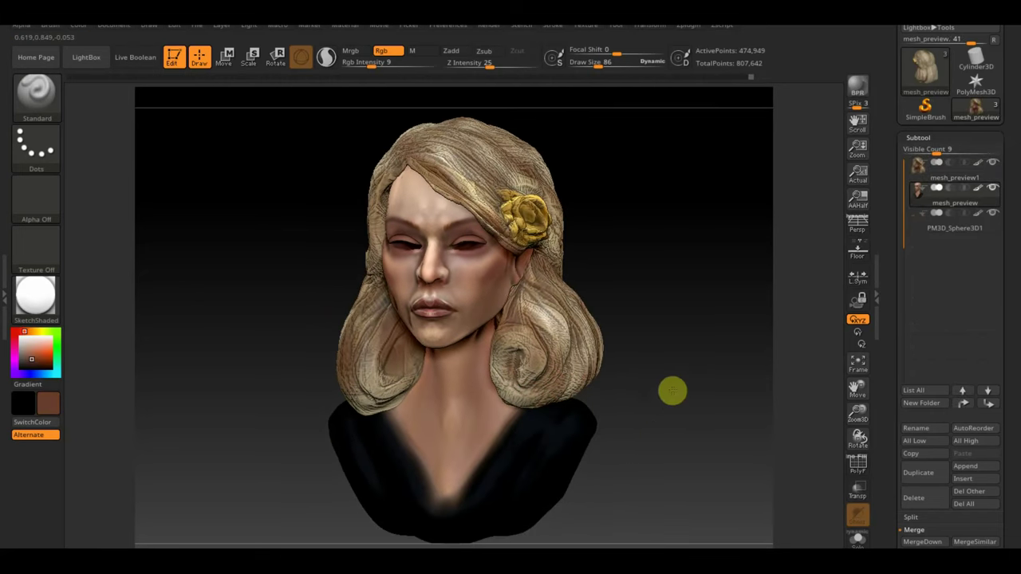
Reposition the light direction for darker shading, re-rendering after each adjustment.
left_click(222, 24)
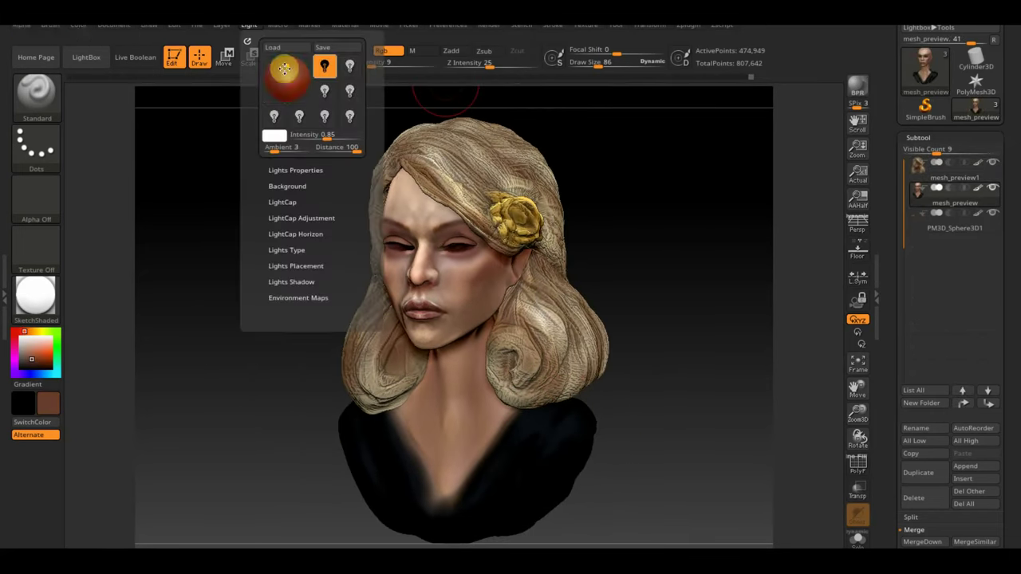
left_click(279, 76)
left_click(856, 85)
left_click(249, 25)
left_click(292, 75)
left_click(857, 84)
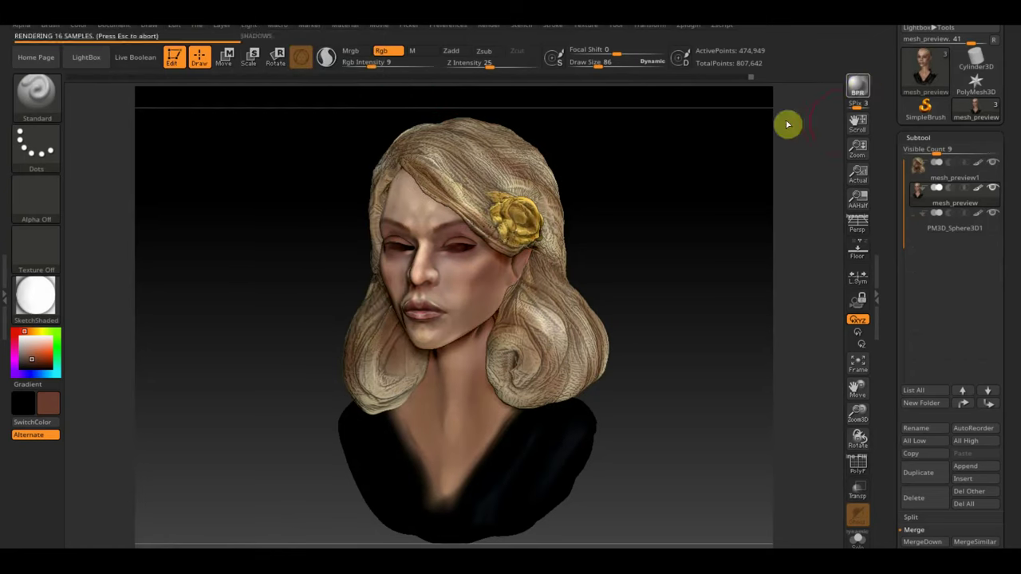
left_click(249, 24)
left_click(292, 75)
left_click(231, 25)
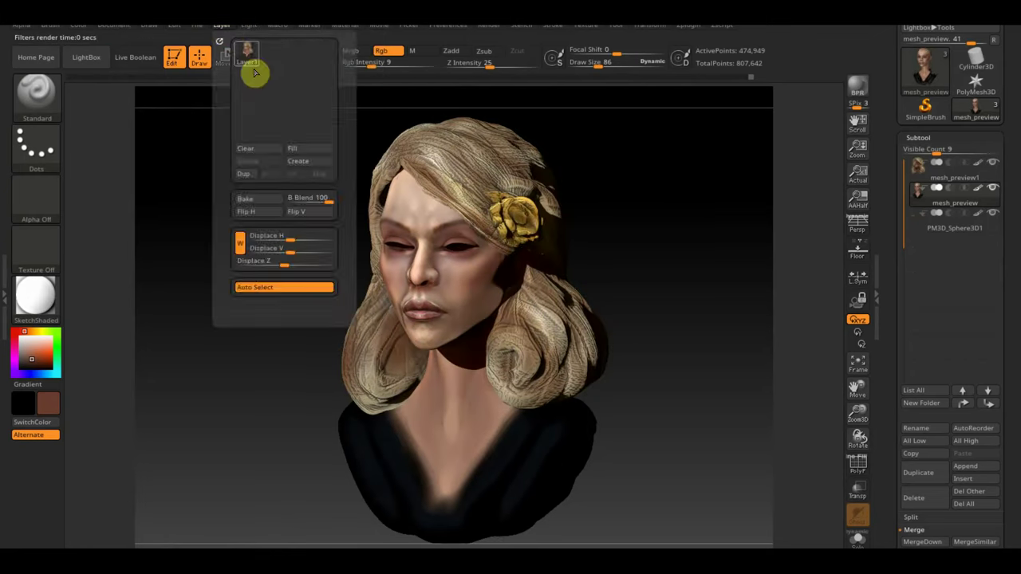
left_click(287, 76)
left_click(767, 148)
Turn on a second and third light, with the newest at intensity 0.18.
left_click(249, 25)
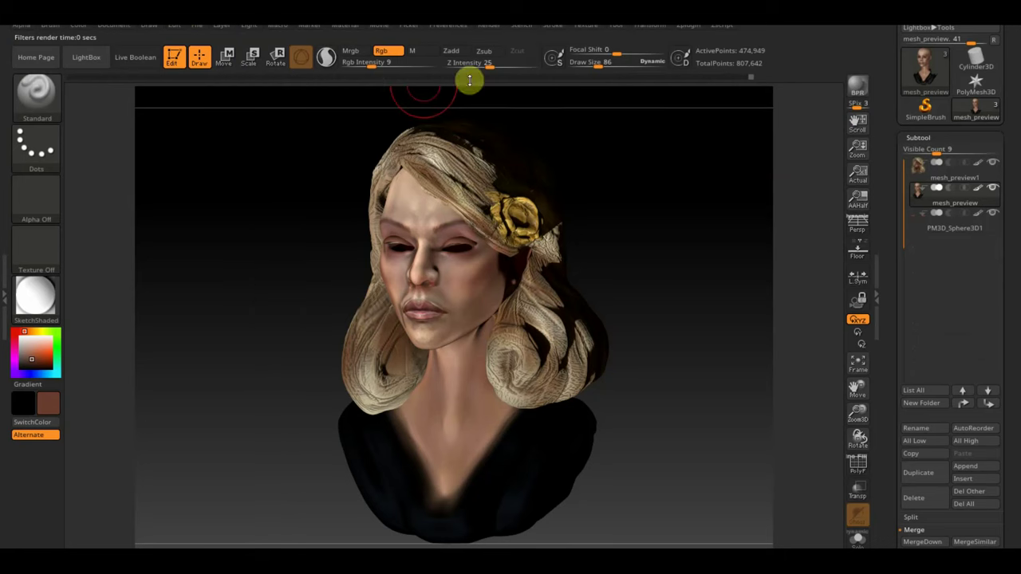
left_click(222, 25)
left_click(248, 25)
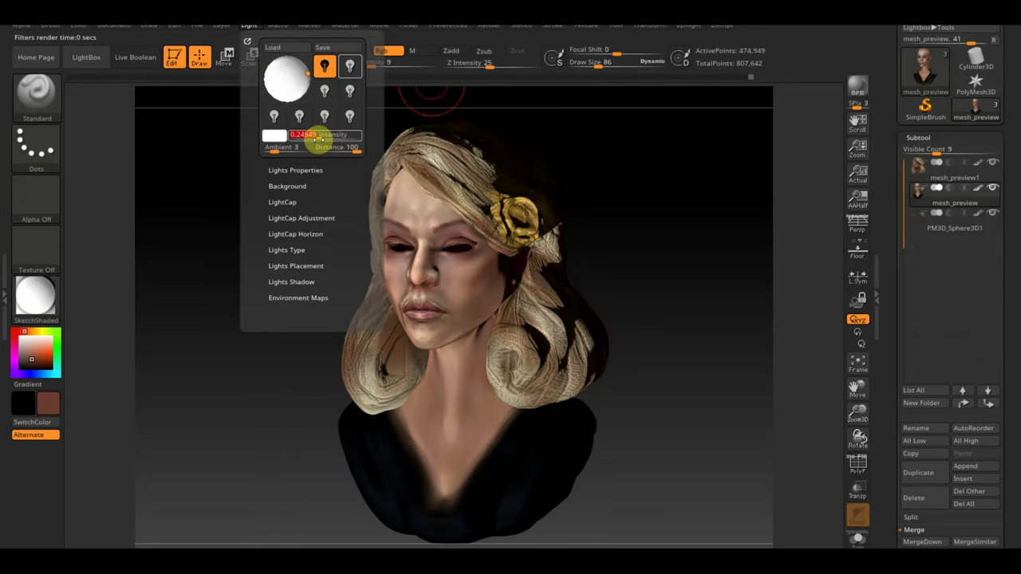
left_click(249, 24)
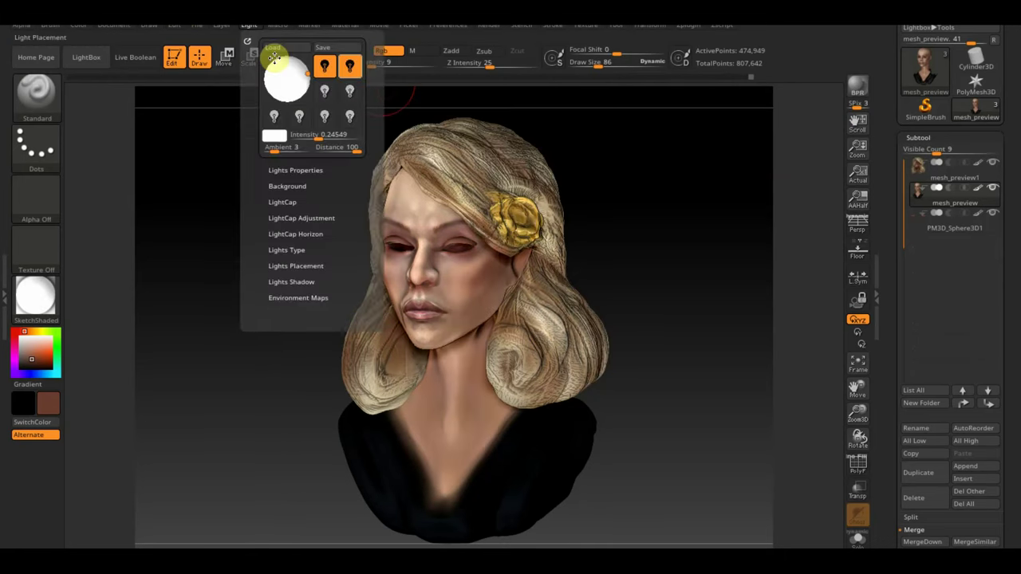
left_click(249, 25)
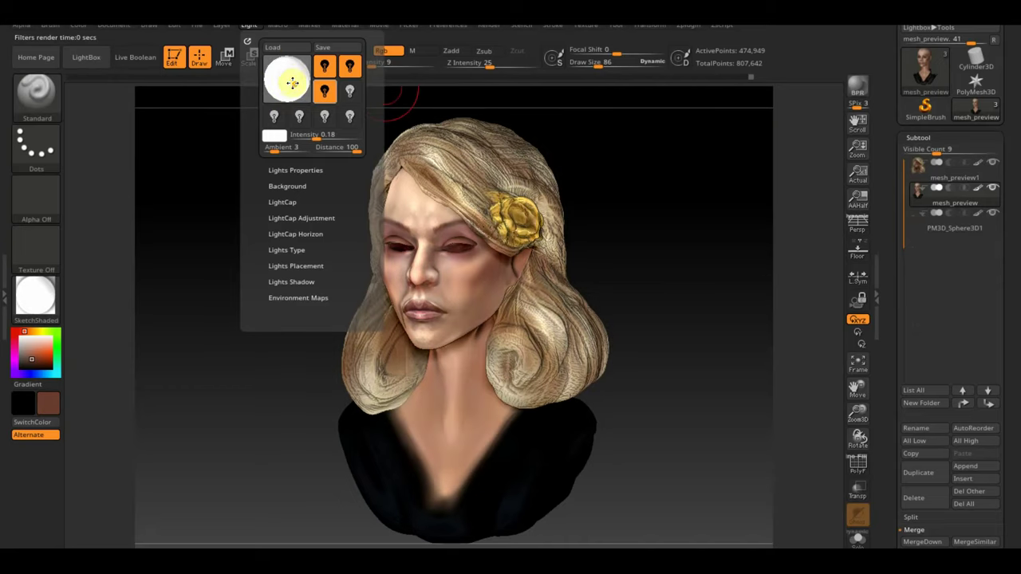